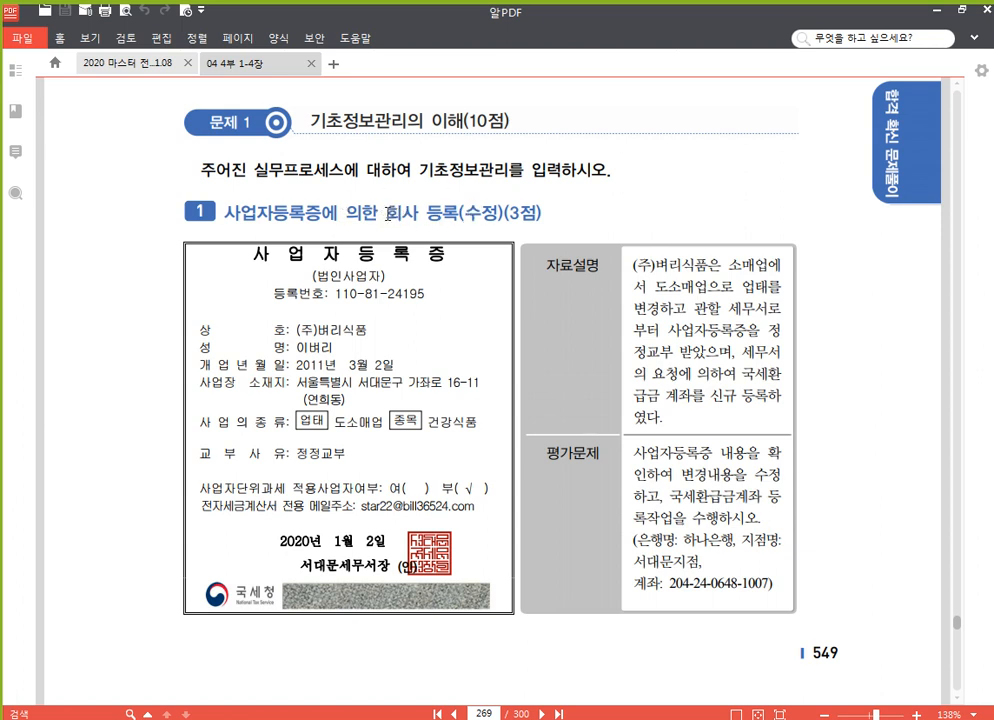
Read page 549's 회사 등록 exercise in 알PDF, then bring Smart A's full menu back on top.
left_click_drag(388, 213, 456, 213)
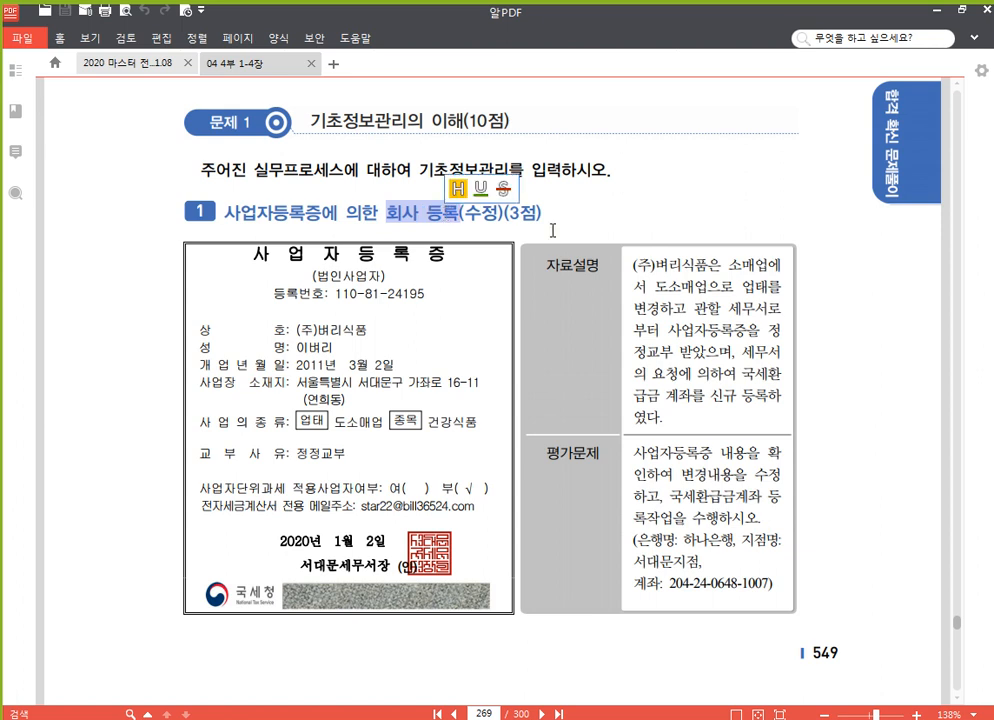
left_click(533, 210)
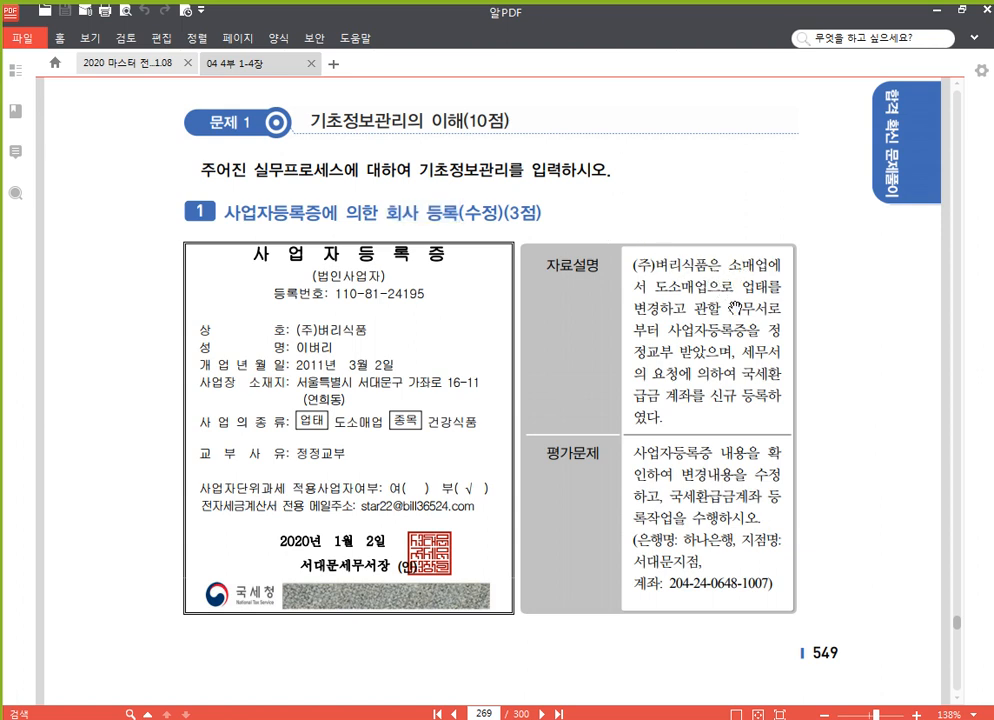
left_click_drag(736, 307, 733, 250)
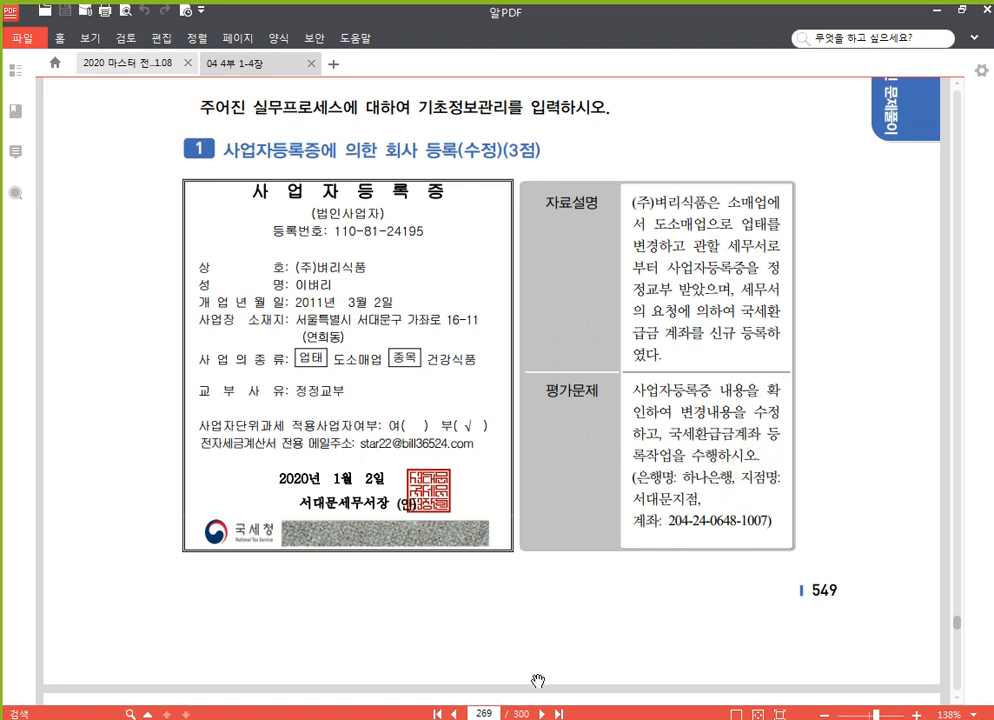
left_click(517, 658)
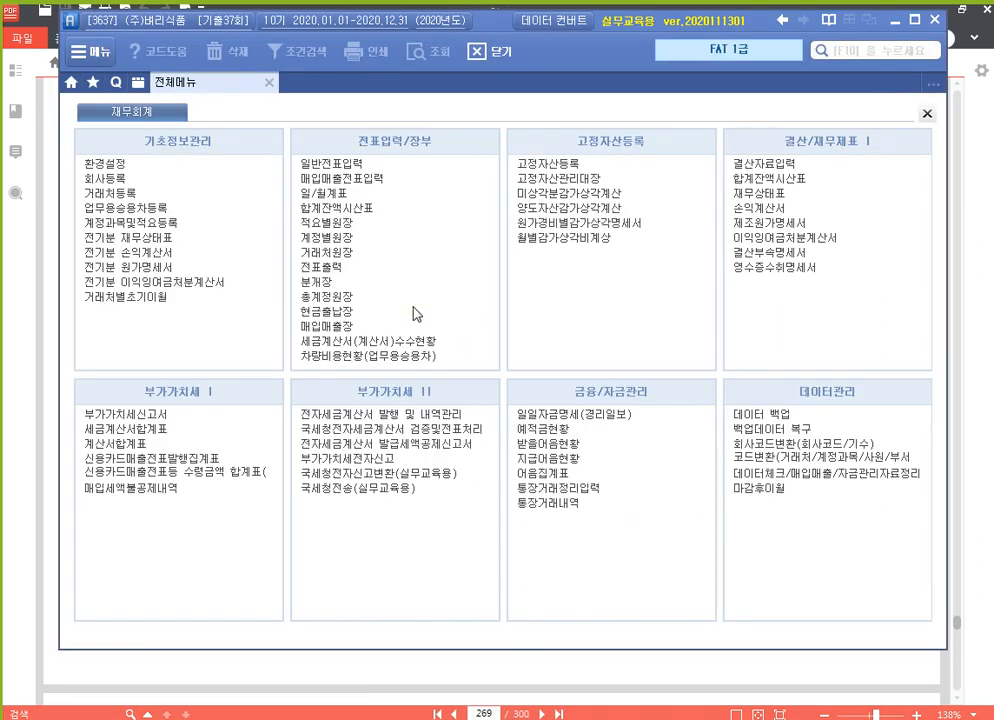
In 회사등록 for company 3637, change 업태 from 소매업 to 도소매업 and move down to field 18.
left_click(125, 180)
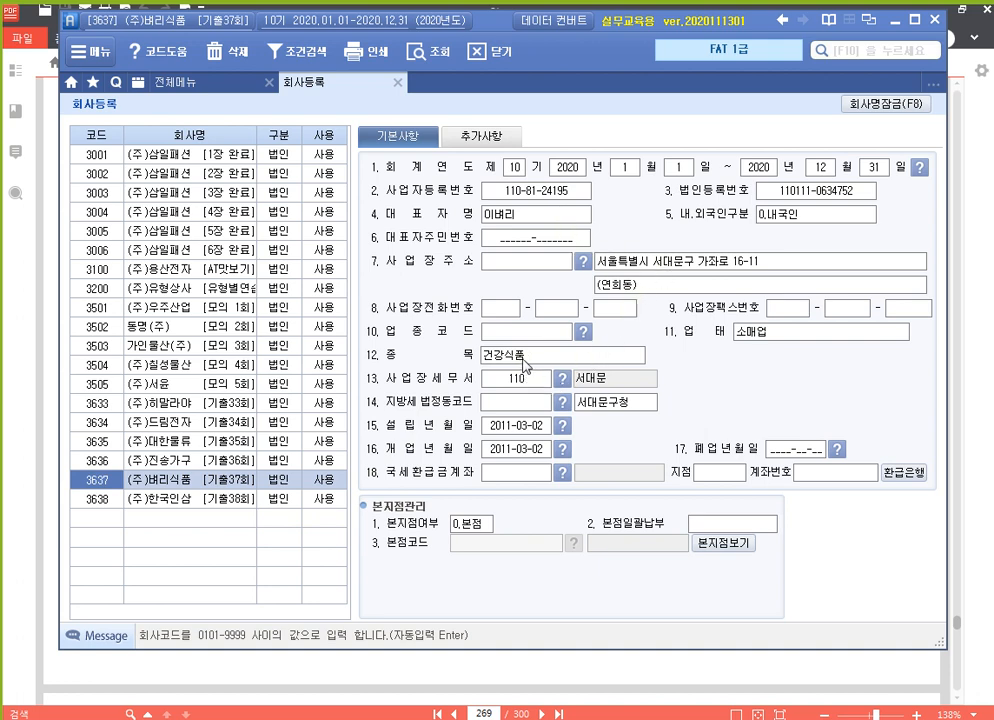
left_click(790, 333)
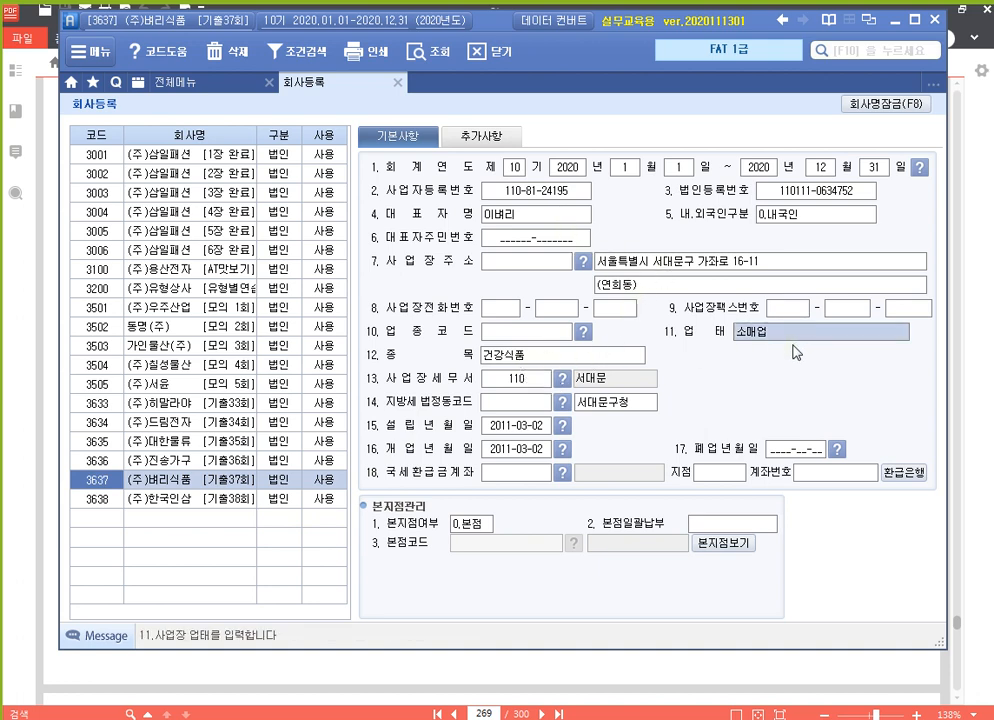
type("고소매업")
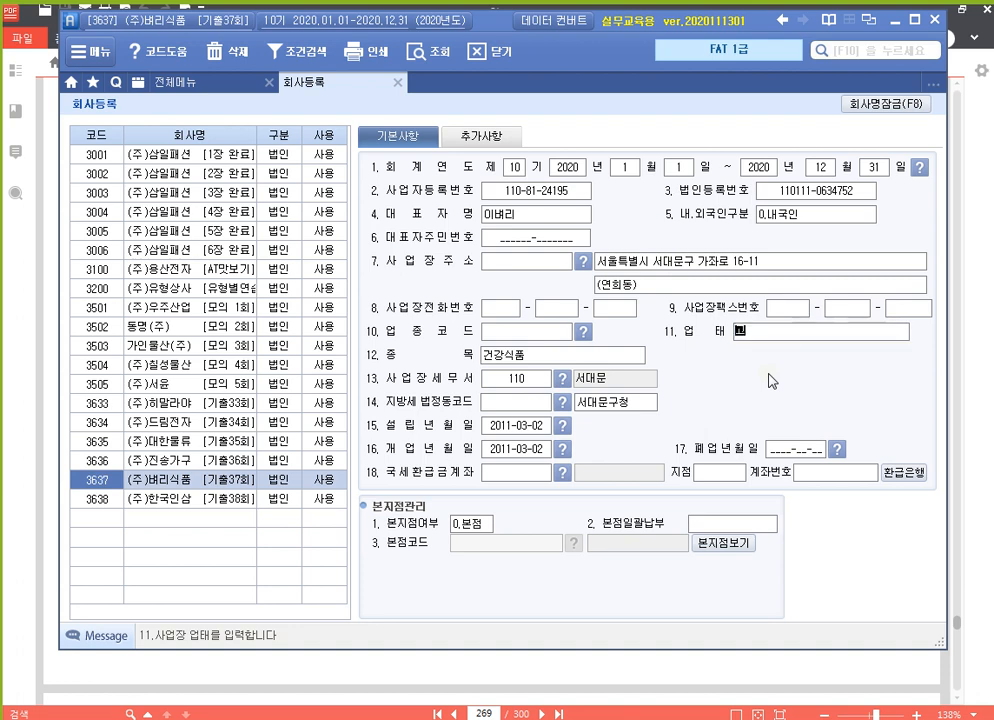
key("BackSpace")
key("BackSpace")
key("BackSpace")
key("BackSpace")
type("도소매업")
key("Return")
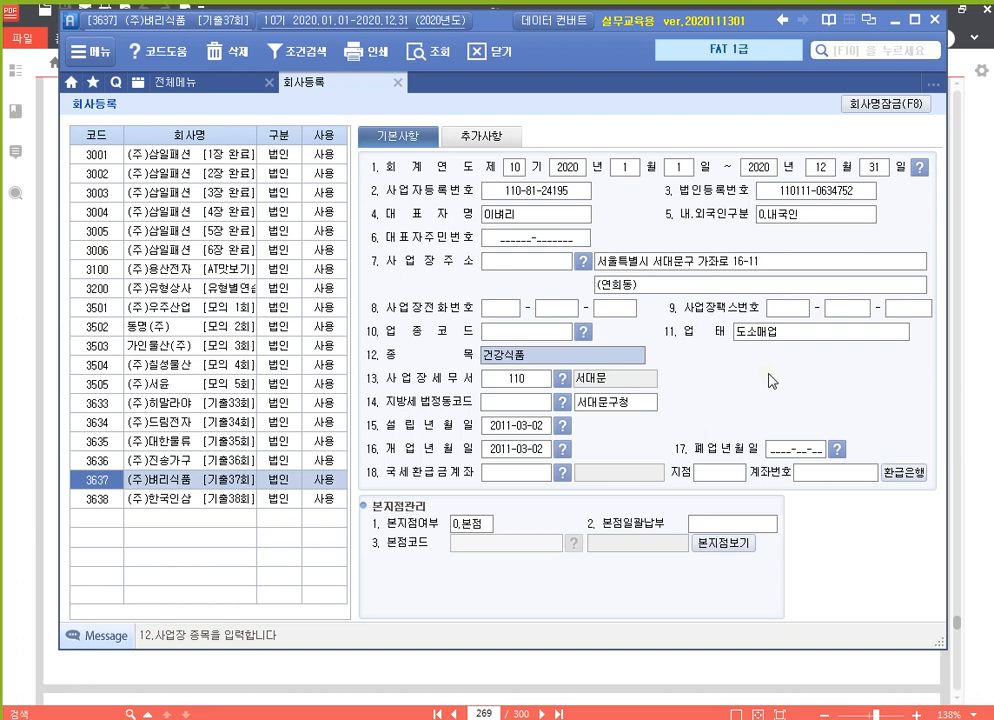
key("Return")
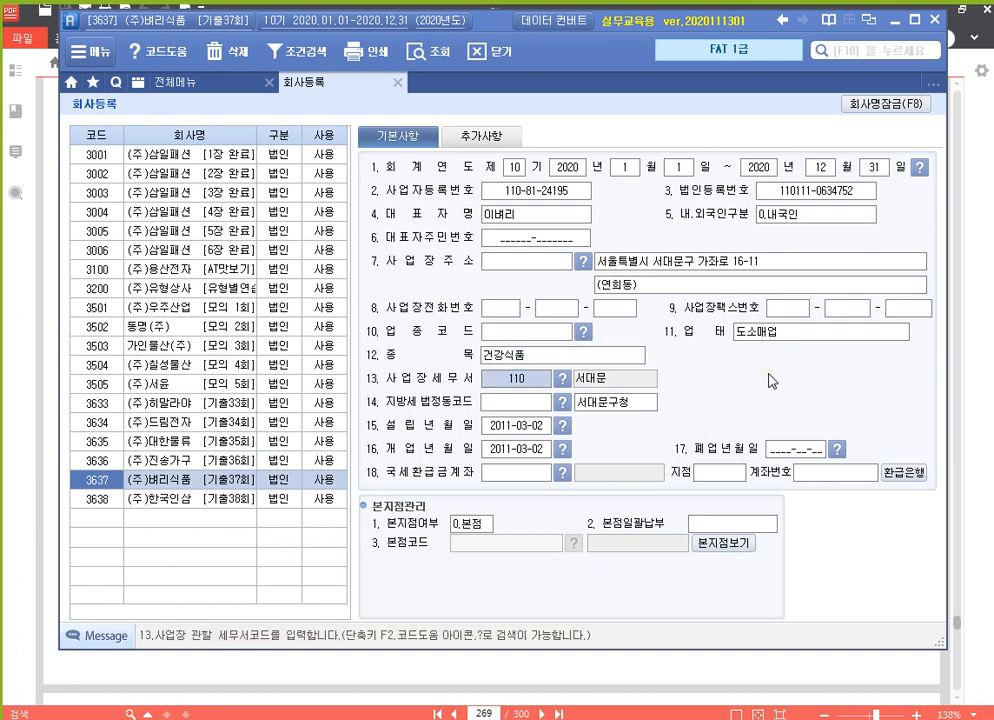
key("Return")
key("Return")
key("Return")
key("Return")
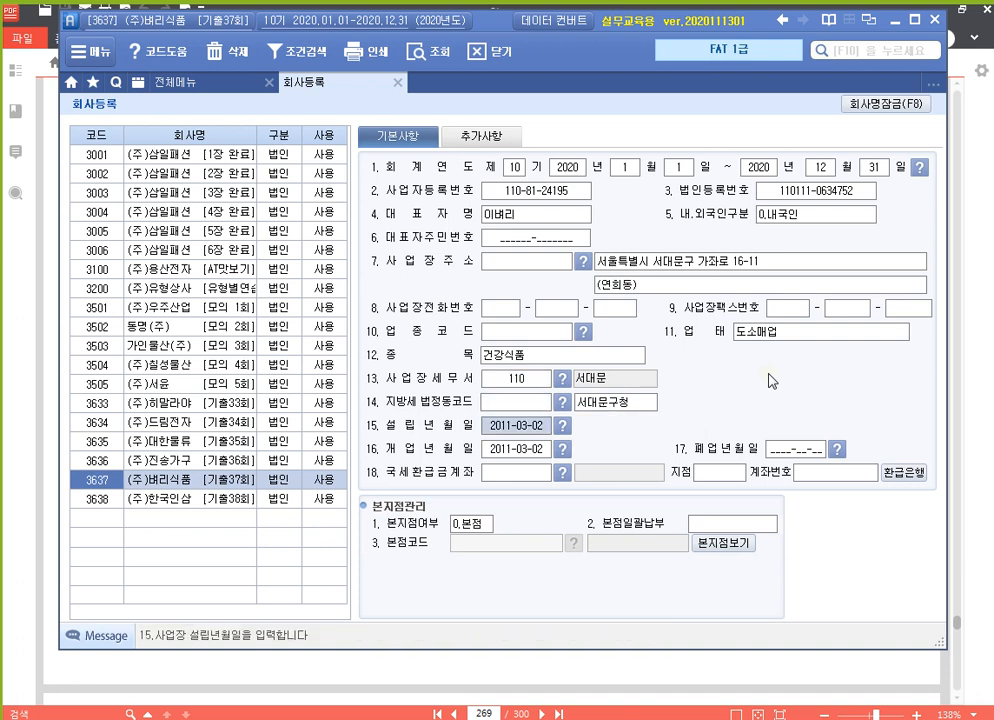
key("Return")
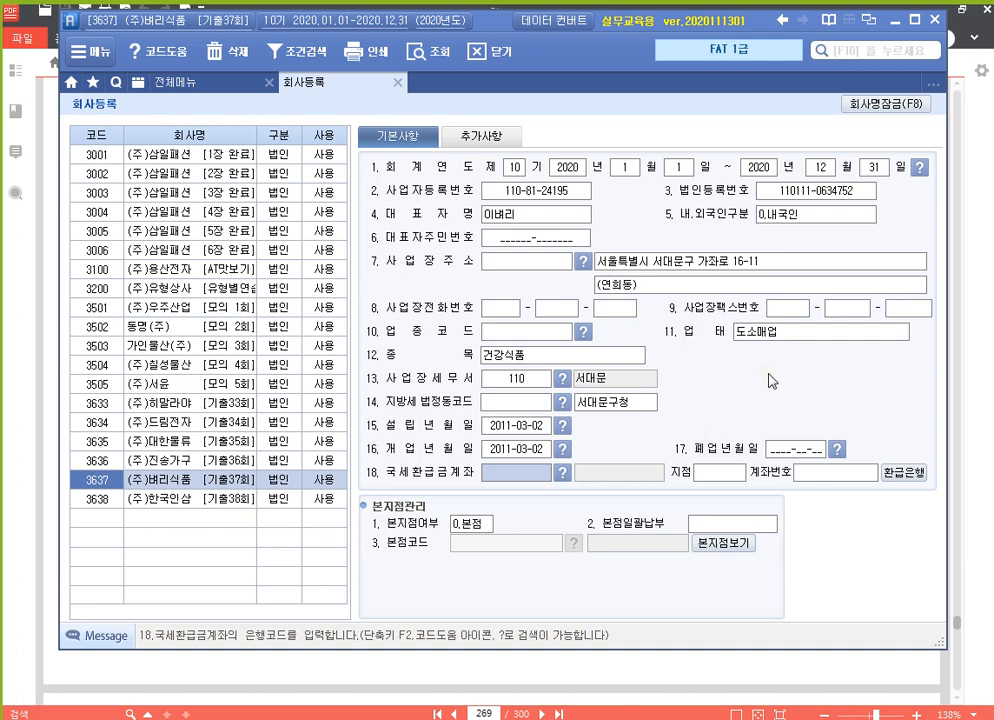
Set the 국세환급계좌 to 081 하나은행, branch 서대문지점, and enter the refund account number.
key("F2")
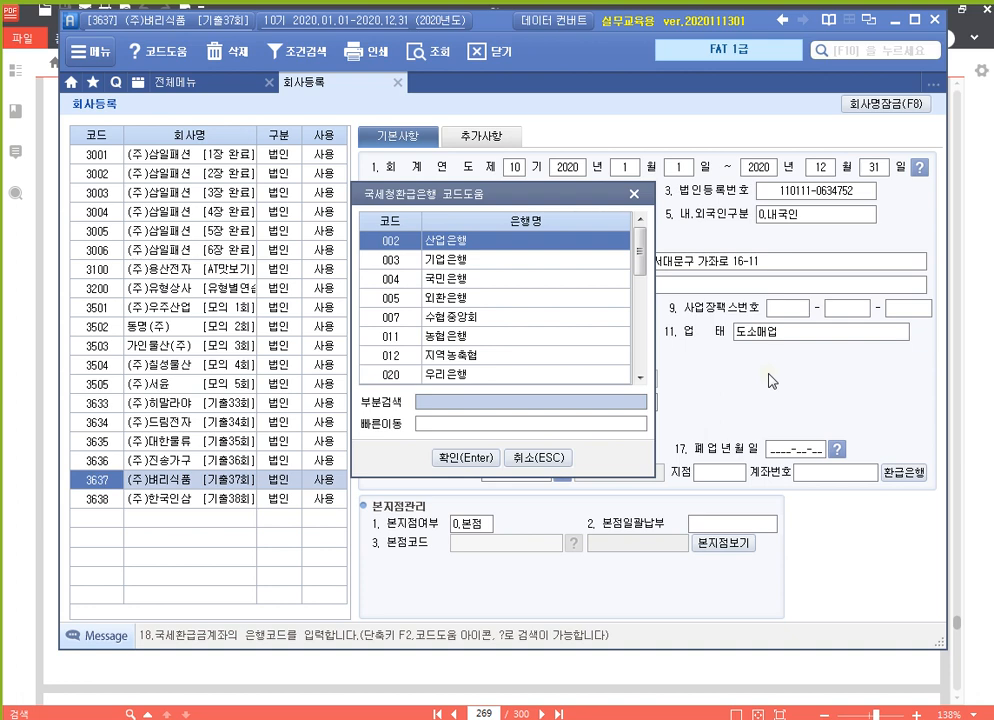
type("하")
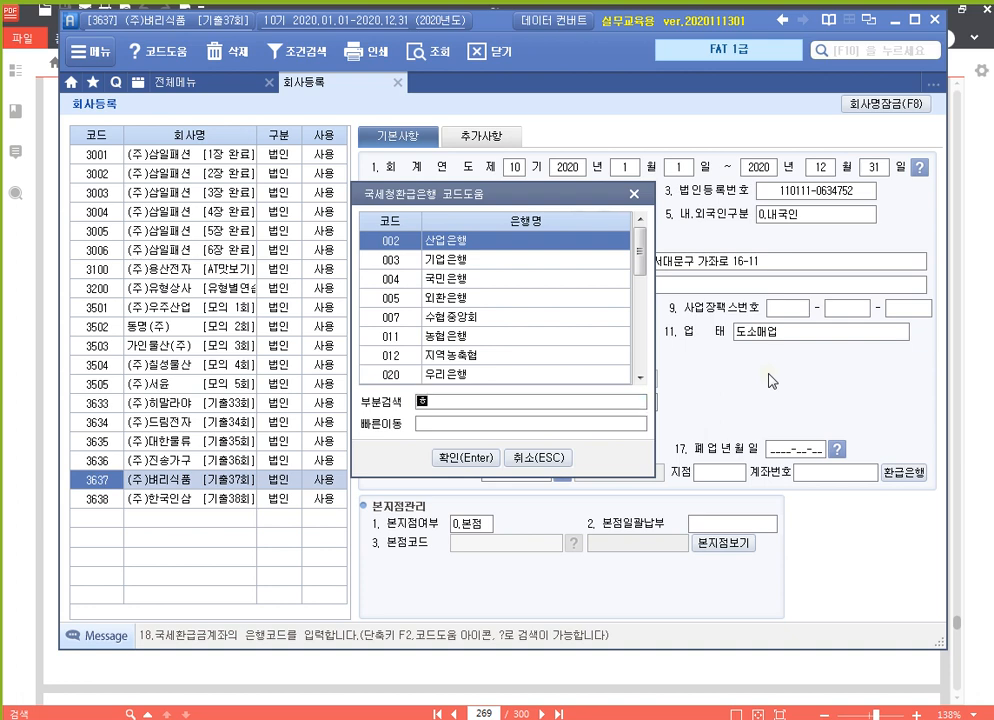
key("Return")
key("Return")
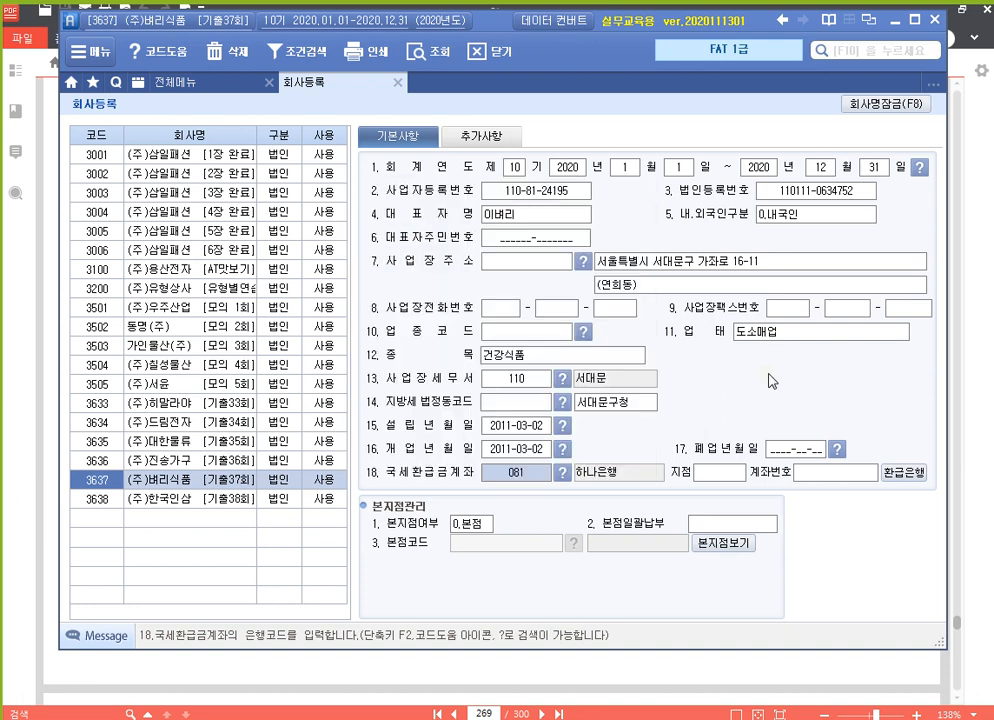
key("Return")
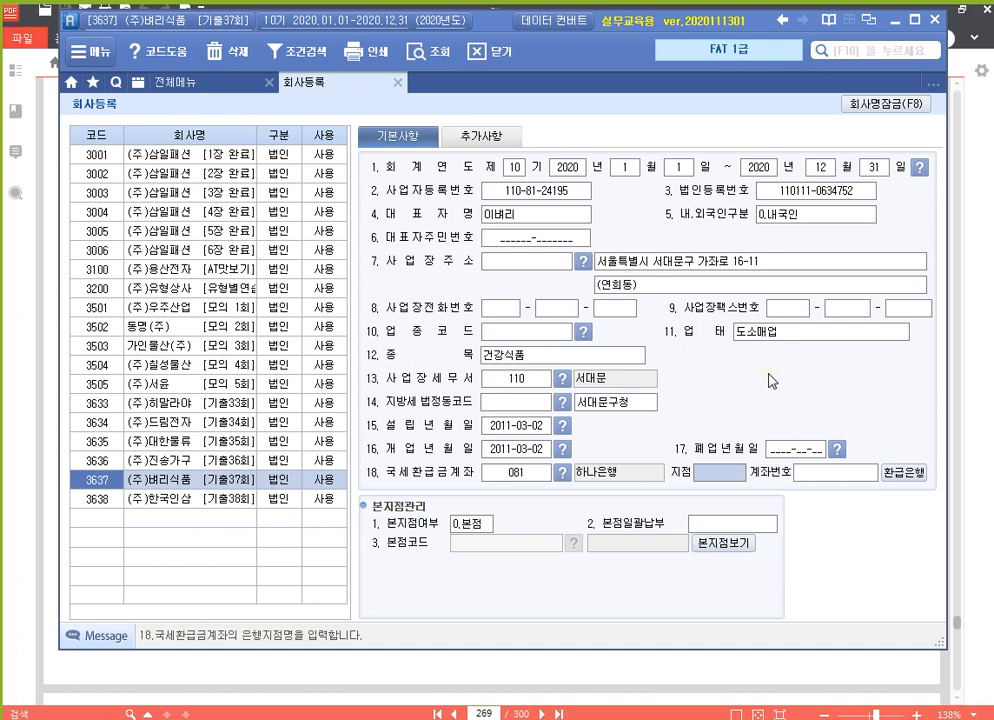
type("서대문지점")
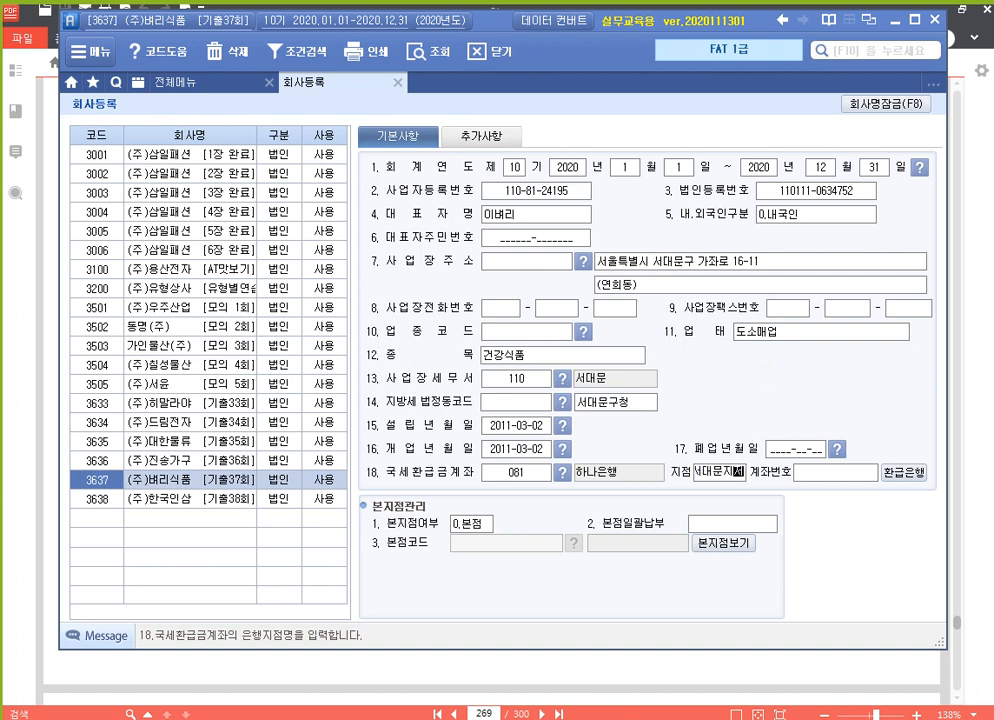
key("Return")
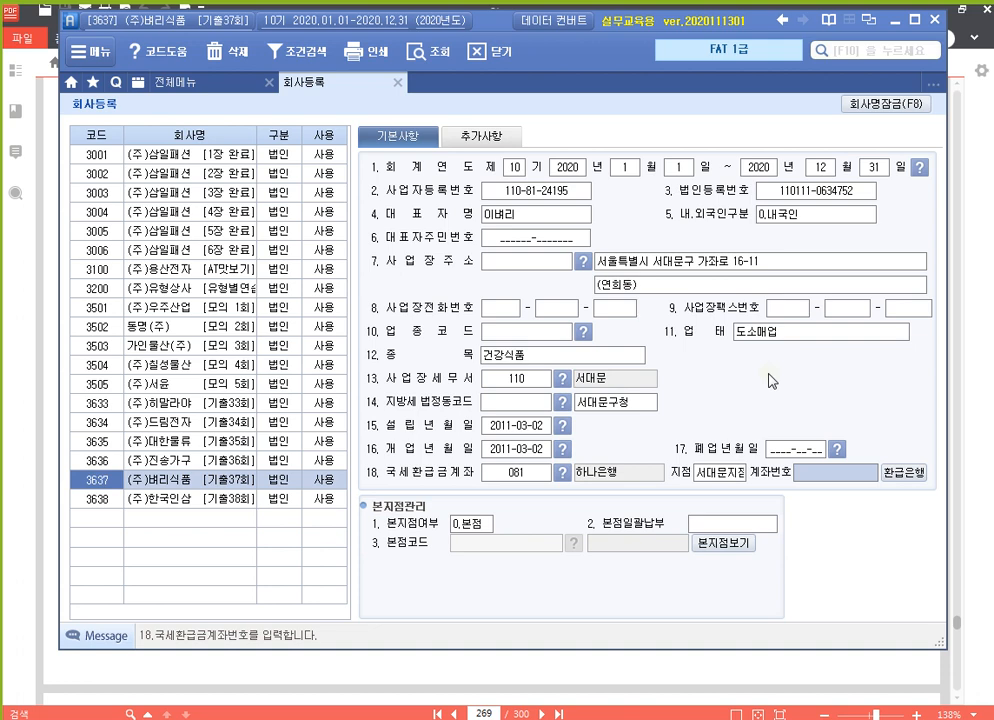
left_click(901, 471)
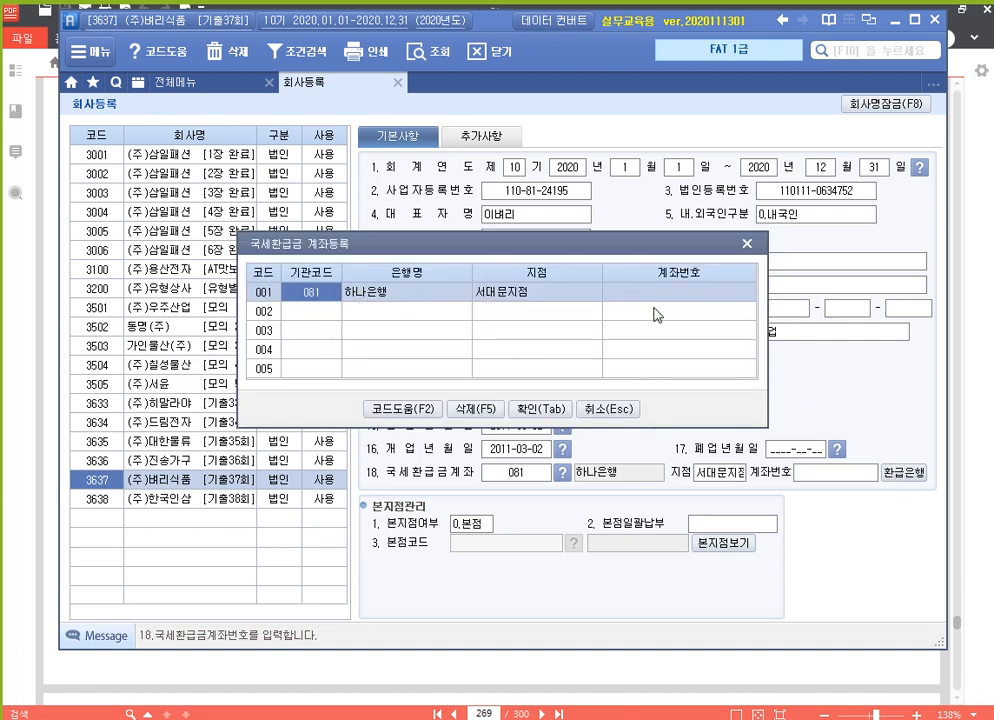
left_click(626, 405)
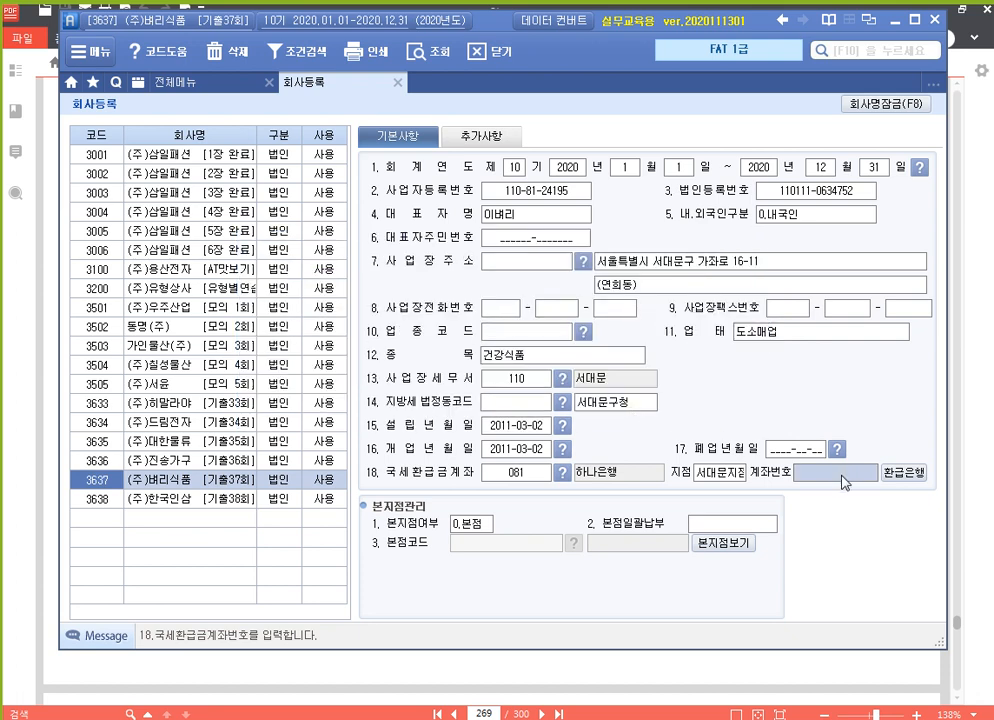
key("Return")
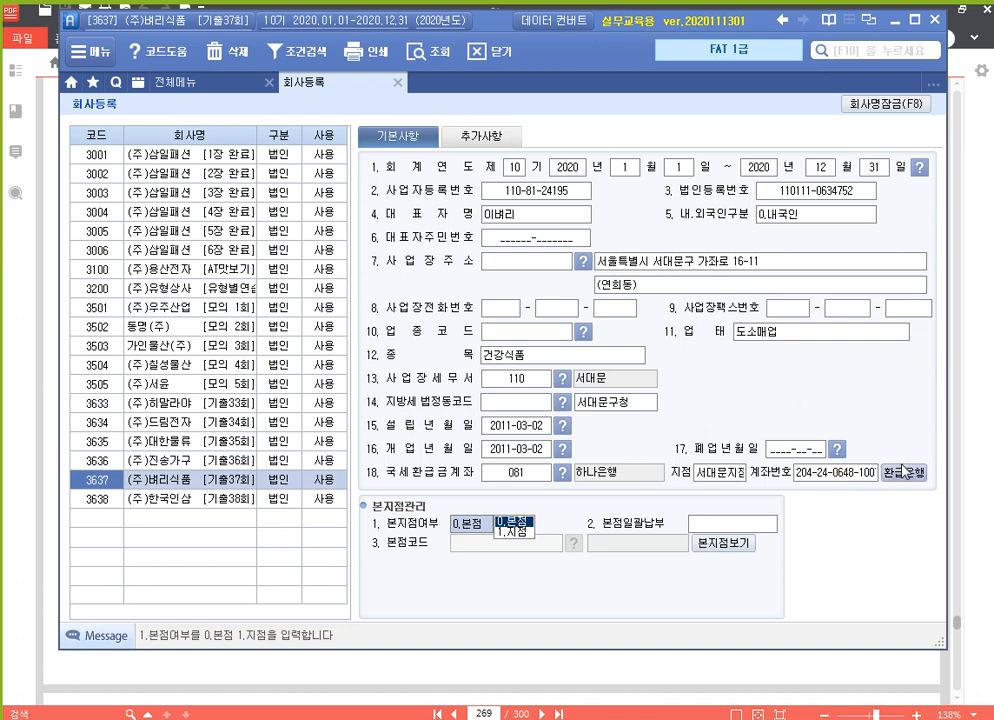
Look over the 추가사항 details, return to 기본사항, and close the 회사등록 screen.
left_click(484, 140)
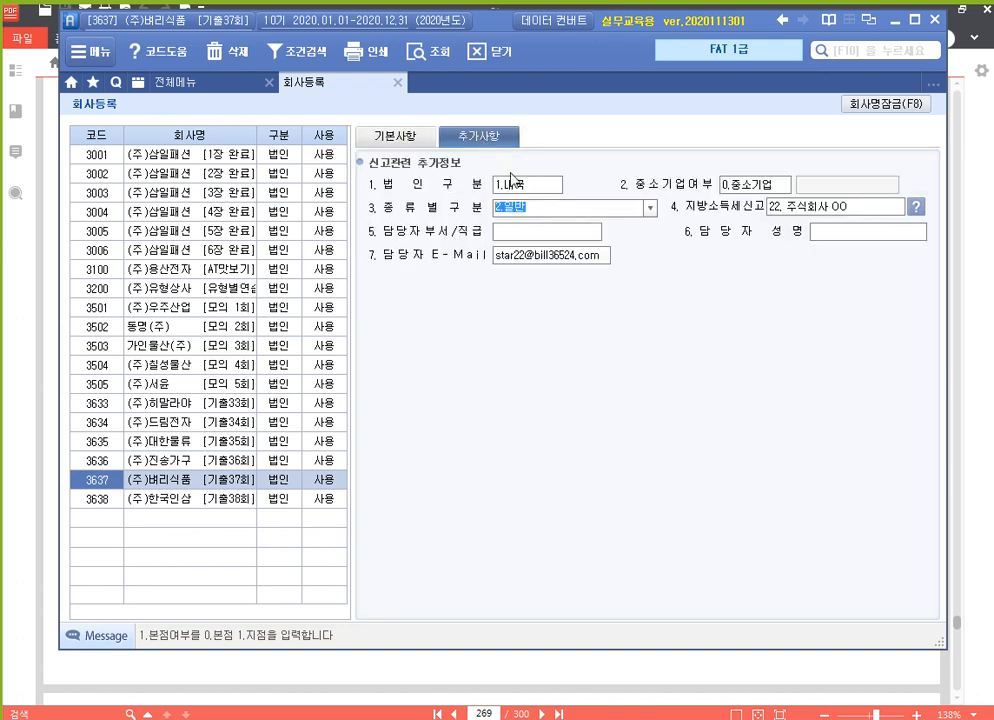
left_click(420, 148)
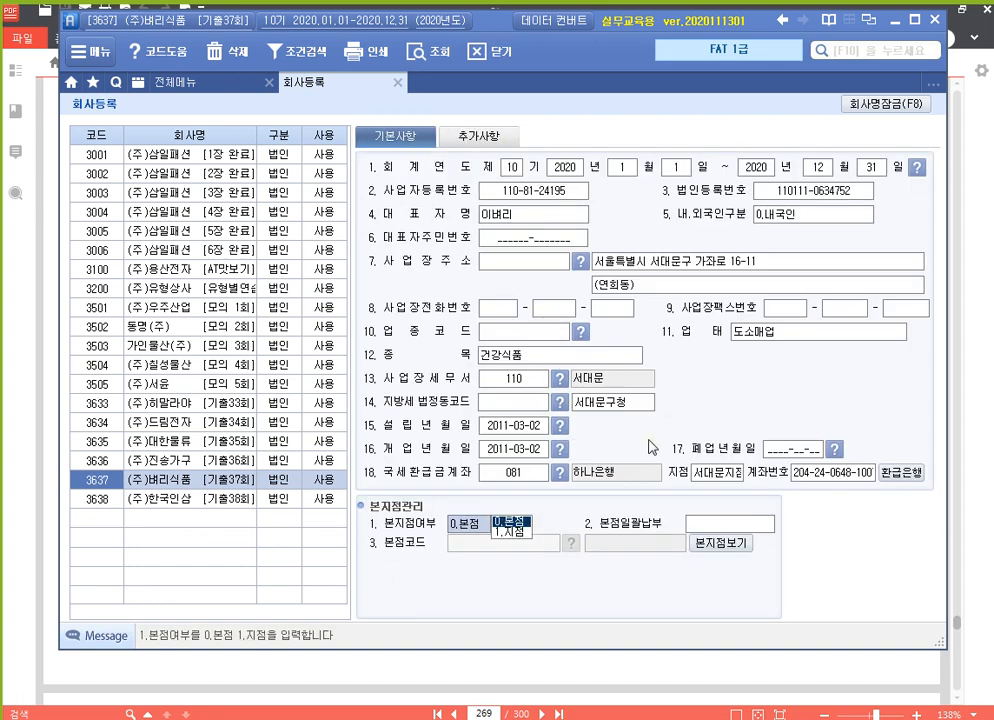
left_click(397, 83)
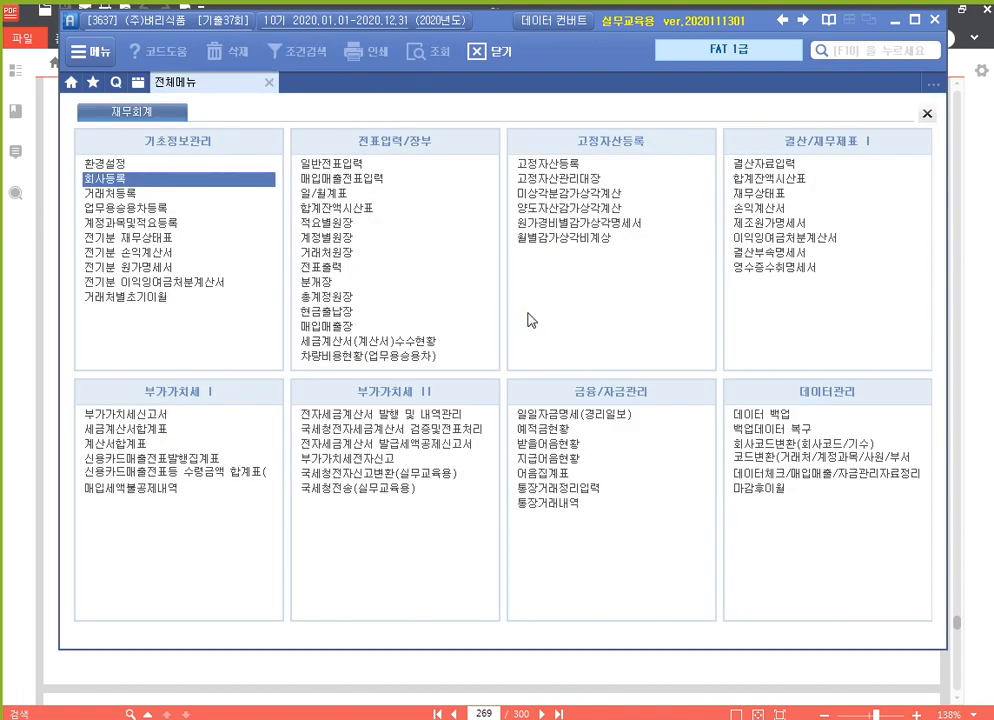
Scroll the PDF to problem 2's prior-period 재무상태표 on page 270, then switch back to Smart A.
left_click(599, 688)
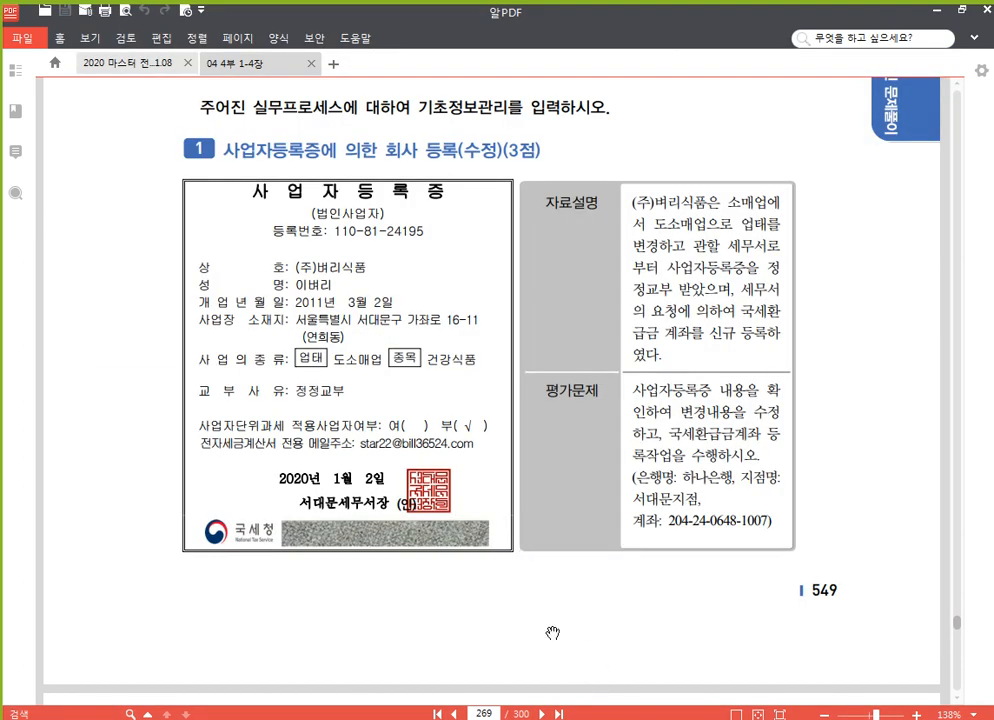
scroll(522, 570, "down", 3)
scroll(521, 563, "down", 5)
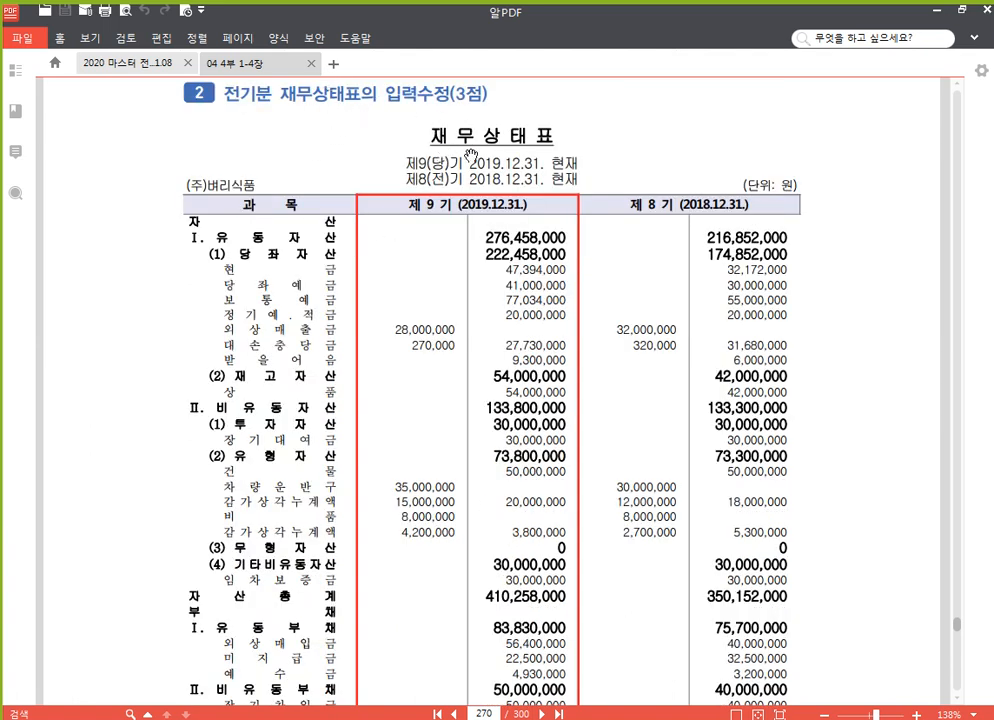
scroll(515, 340, "down", 4)
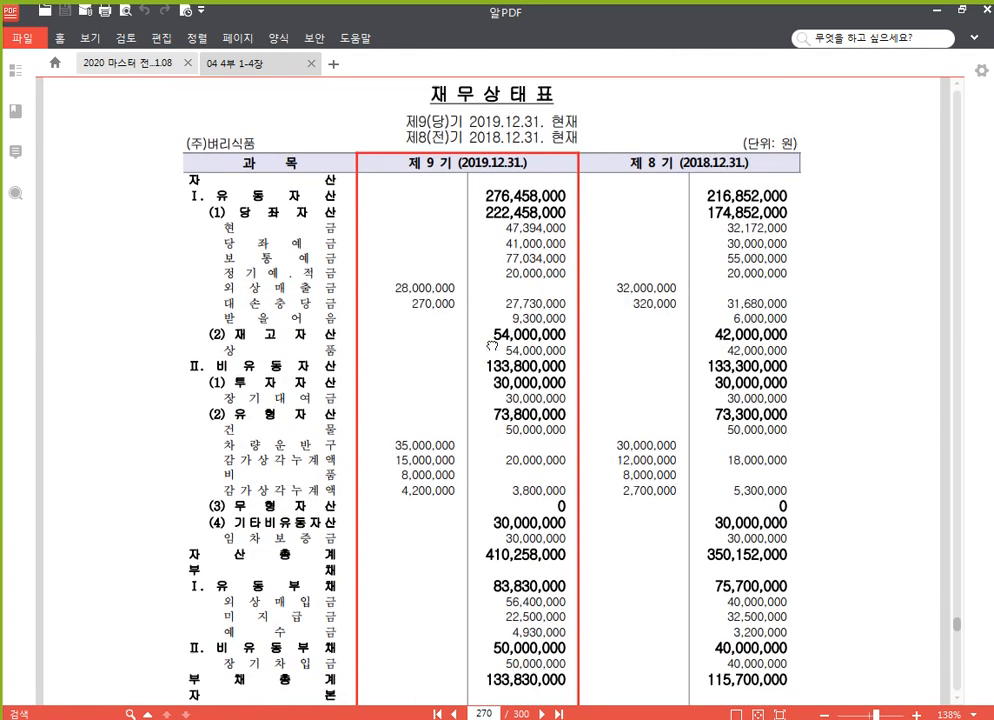
scroll(510, 555, "down", 10)
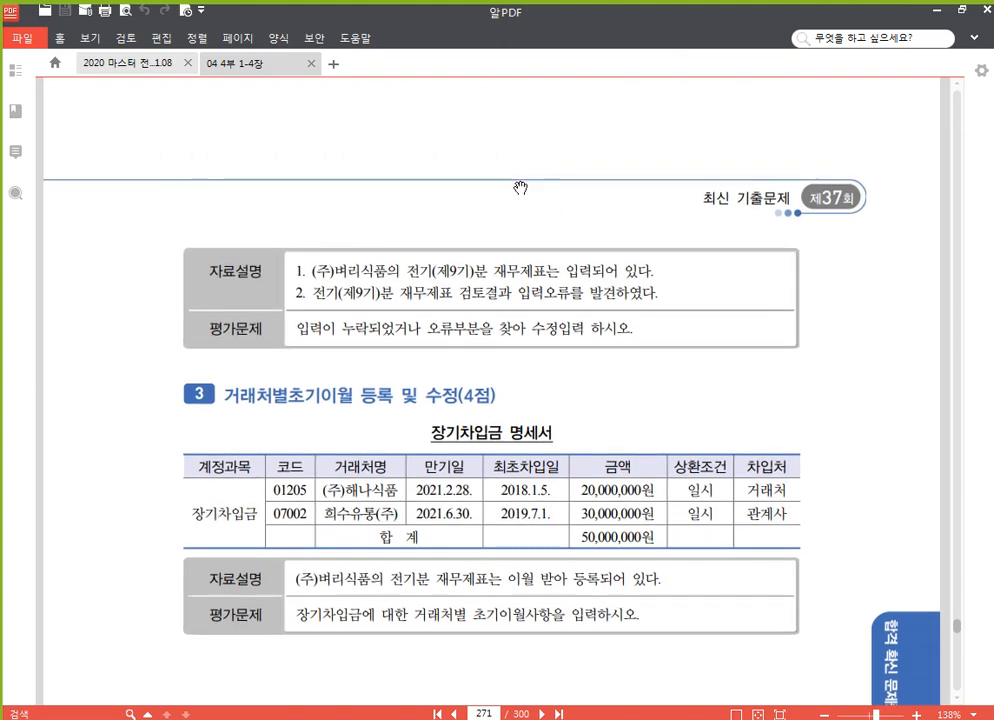
scroll(516, 300, "up", 4)
scroll(515, 440, "up", 8)
scroll(466, 382, "down", 1)
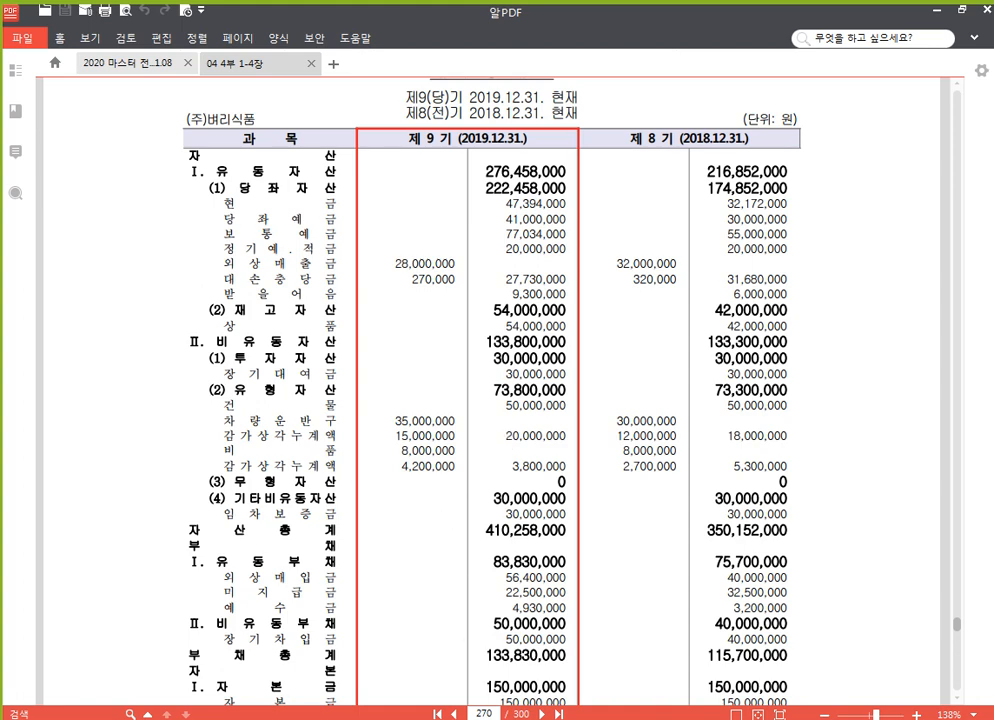
key("alt+Tab")
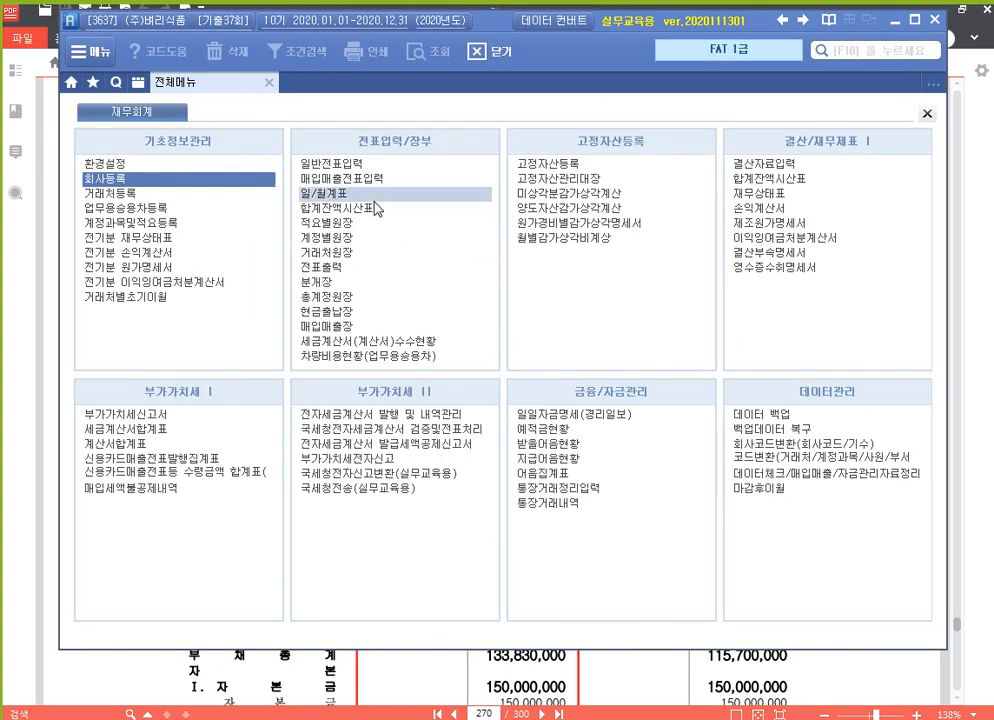
left_click(183, 245)
left_click(205, 84)
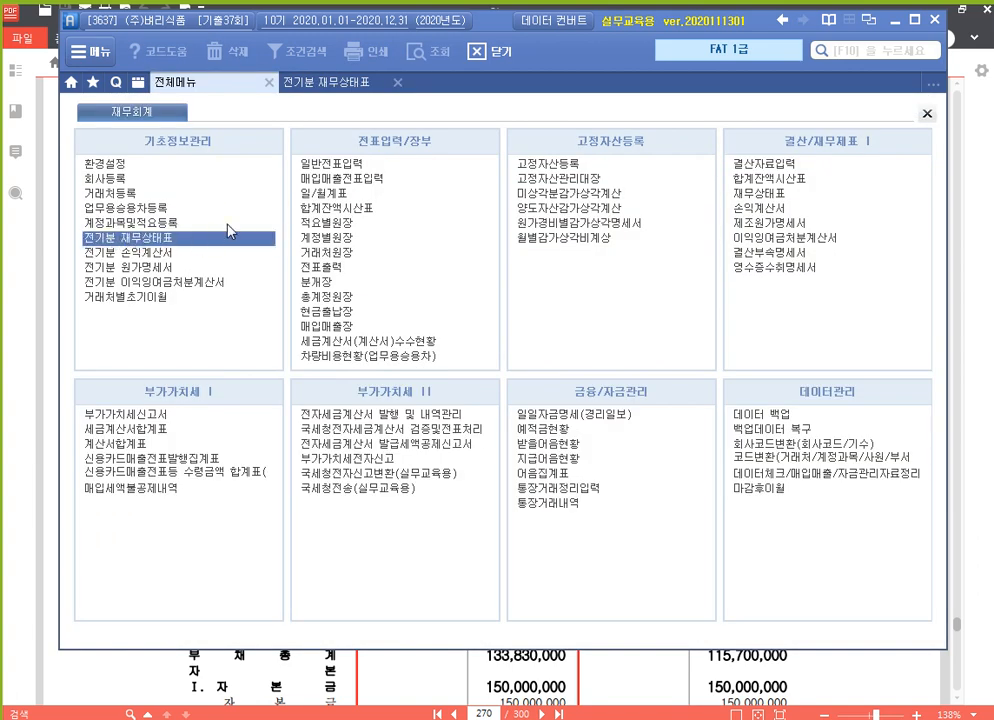
left_click(323, 90)
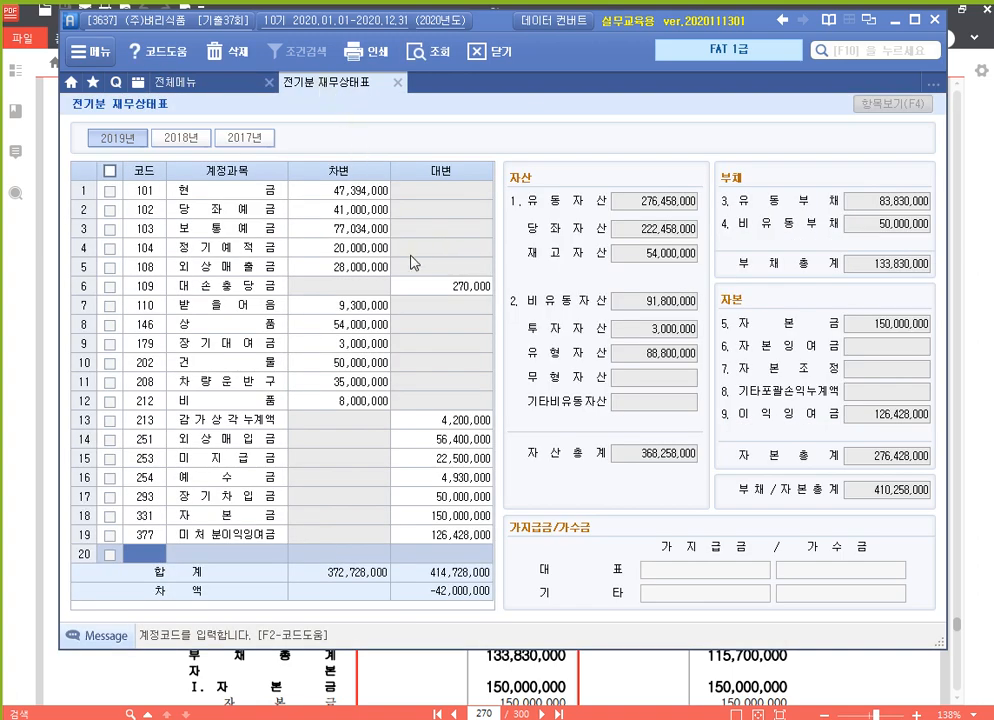
left_click(684, 207)
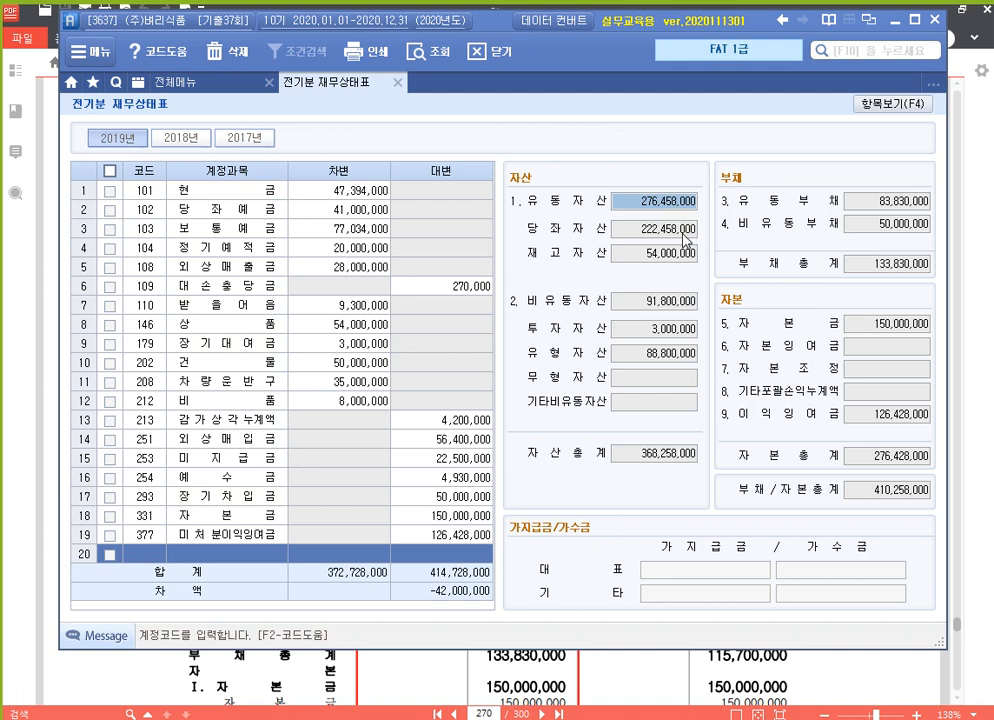
left_click(683, 236)
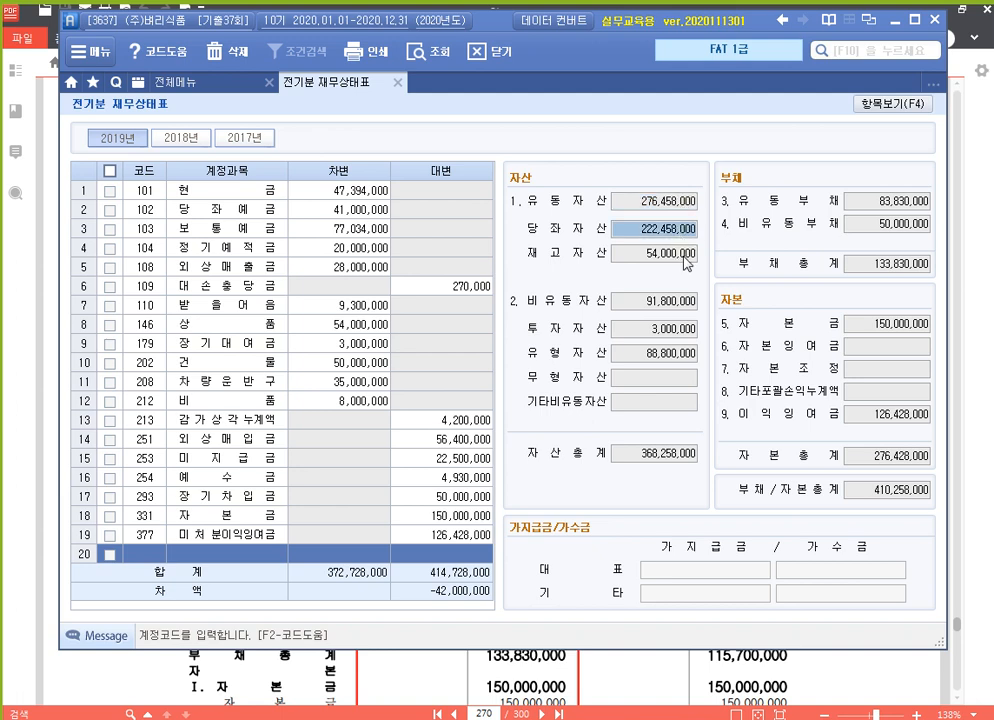
left_click(679, 258)
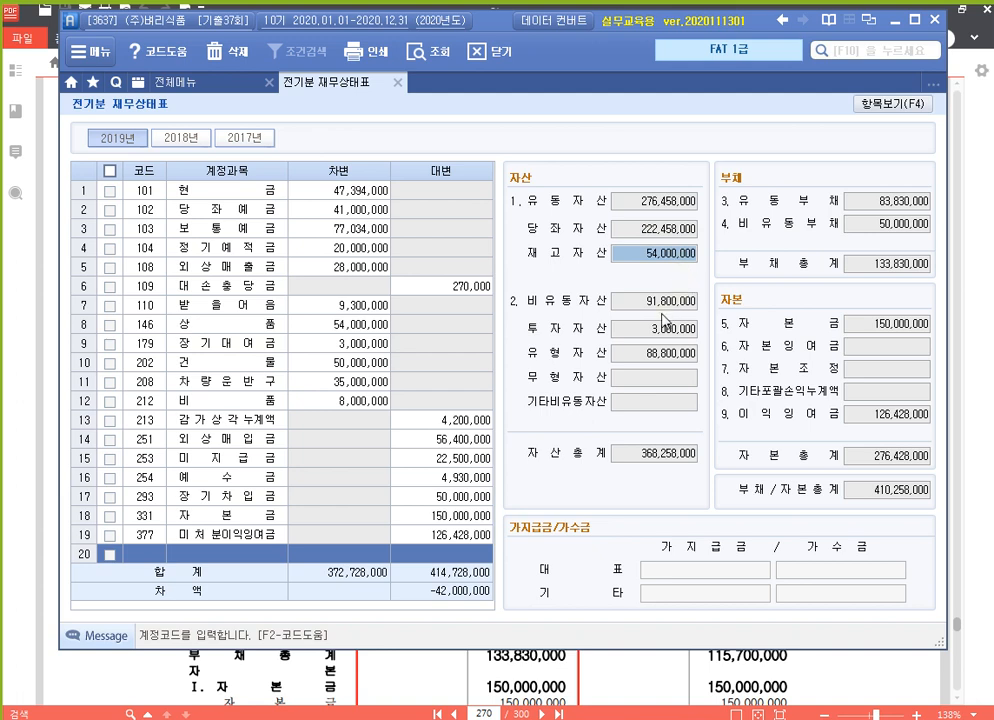
left_click(667, 302)
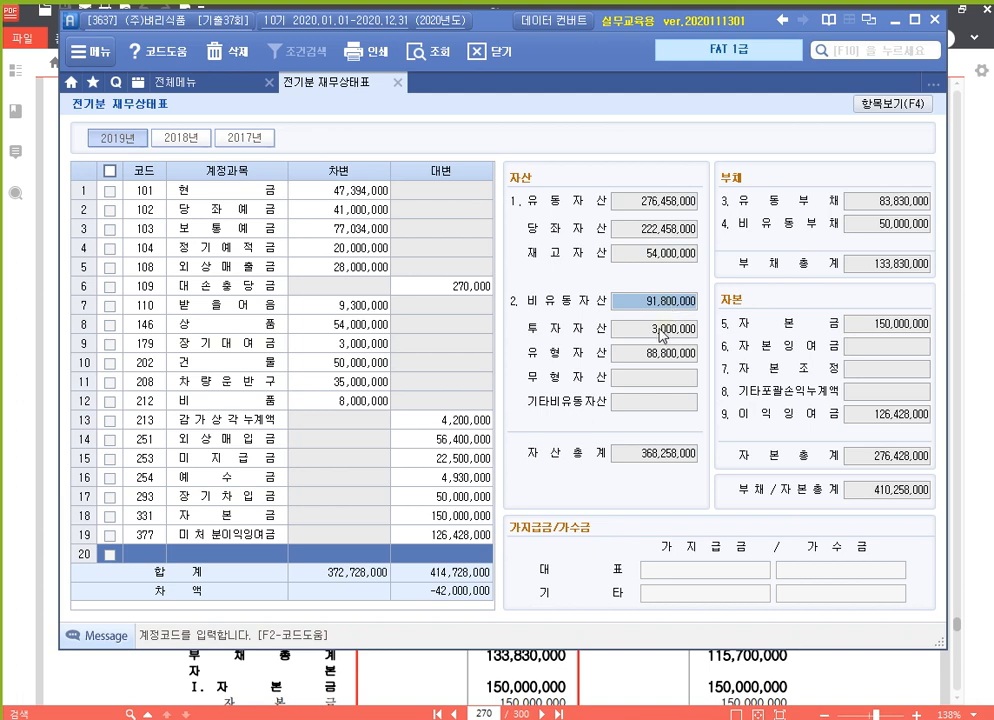
left_click(660, 330)
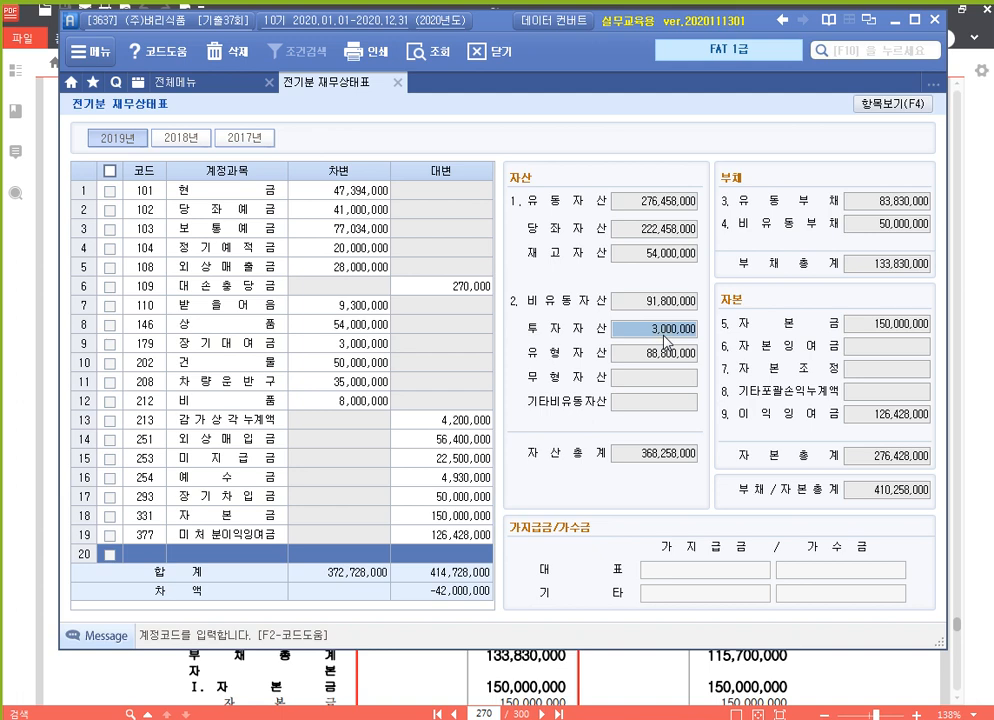
Correct the 179 장기대여금 debit from 3,000,000 to 30,000,000.
left_click(310, 346)
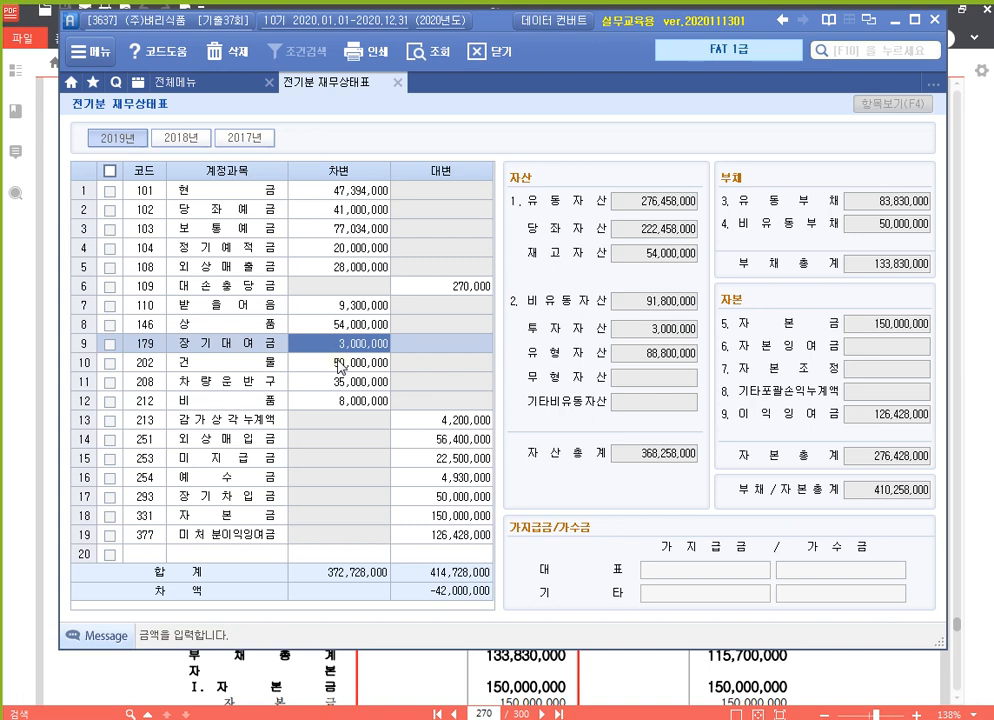
type("30000000")
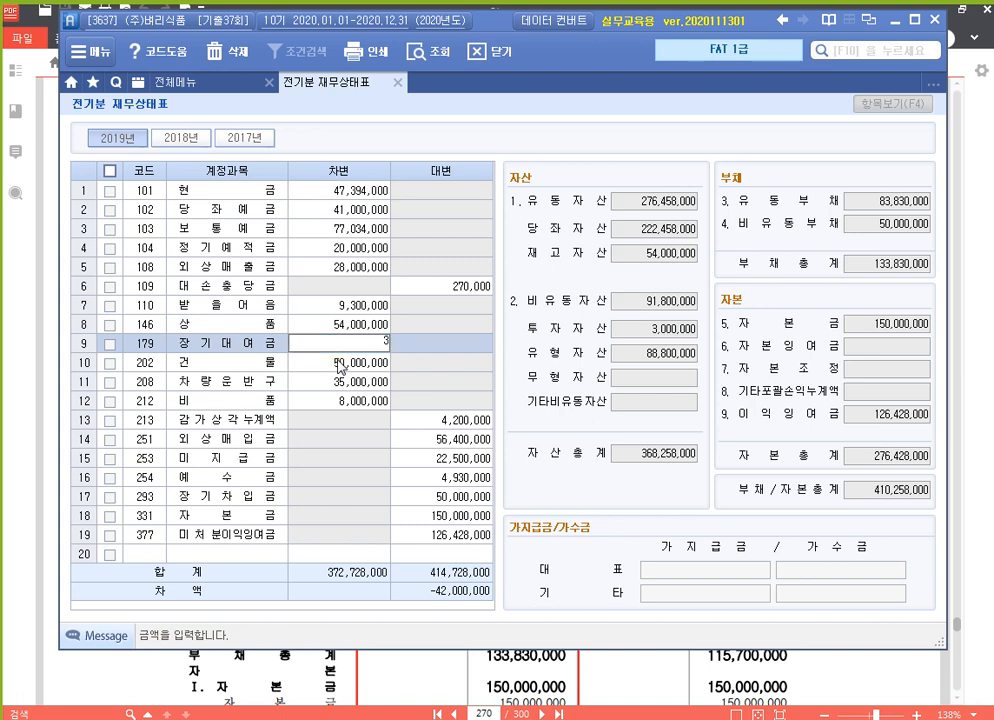
key("Return")
key("Left")
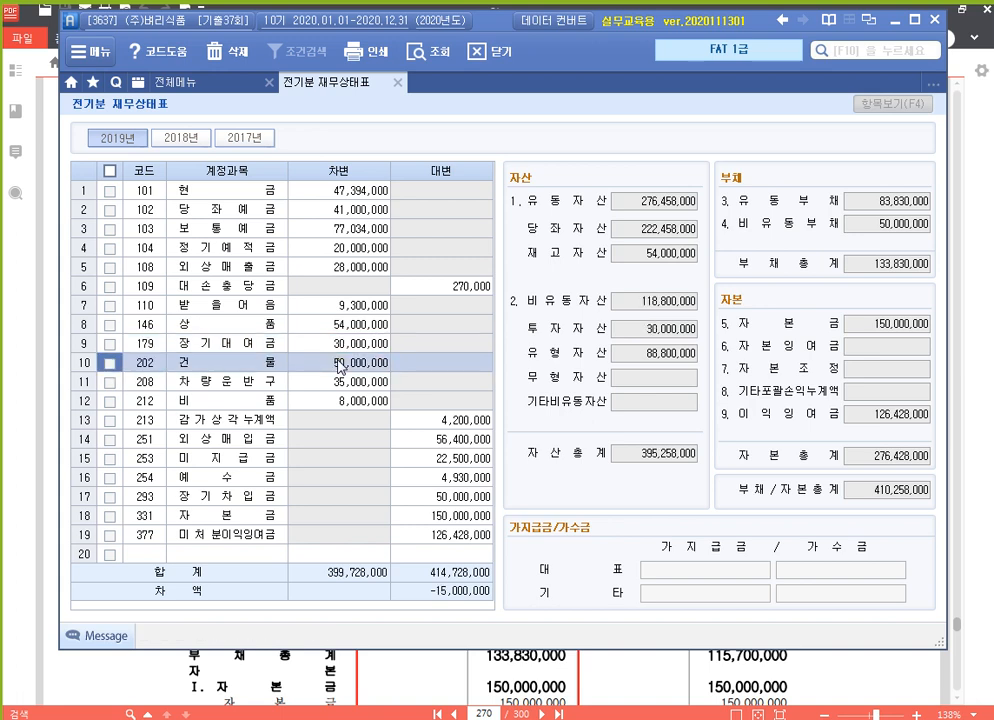
key("Up")
key("Right")
key("Right")
key("Right")
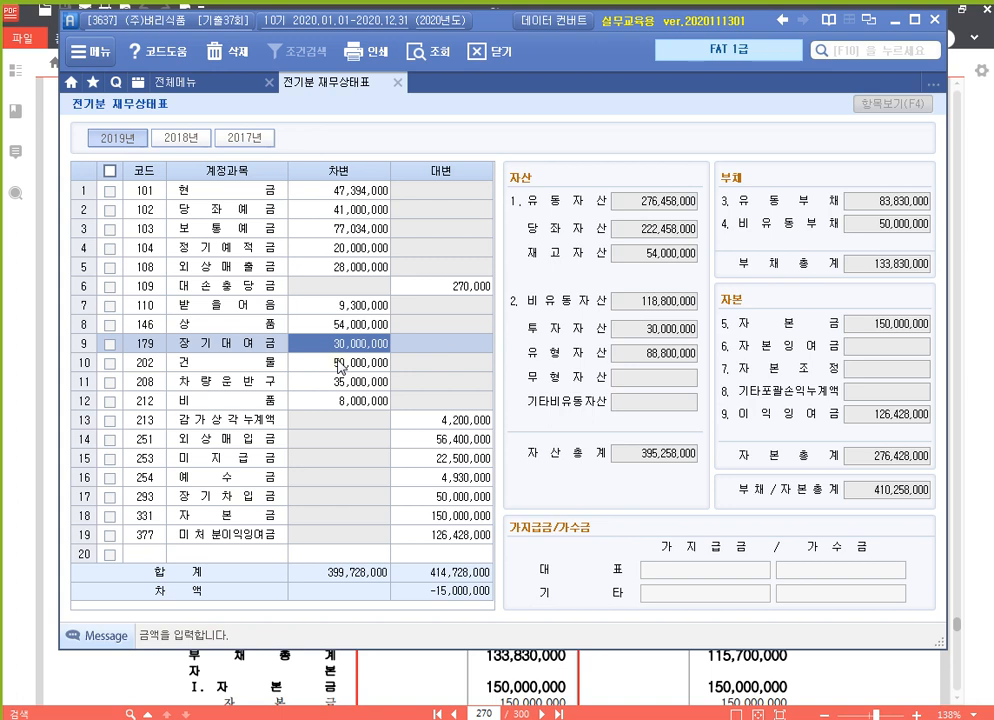
Review the tangible assets subtotal and the 건물 and 차량운반구 debit amounts.
left_click(668, 355)
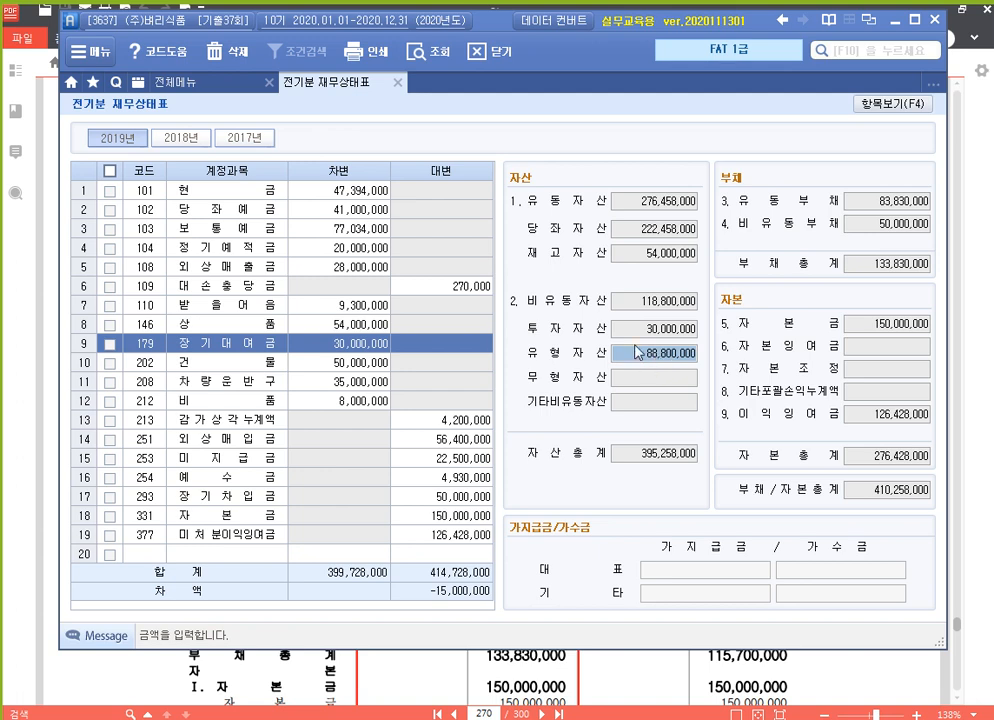
left_click(337, 367)
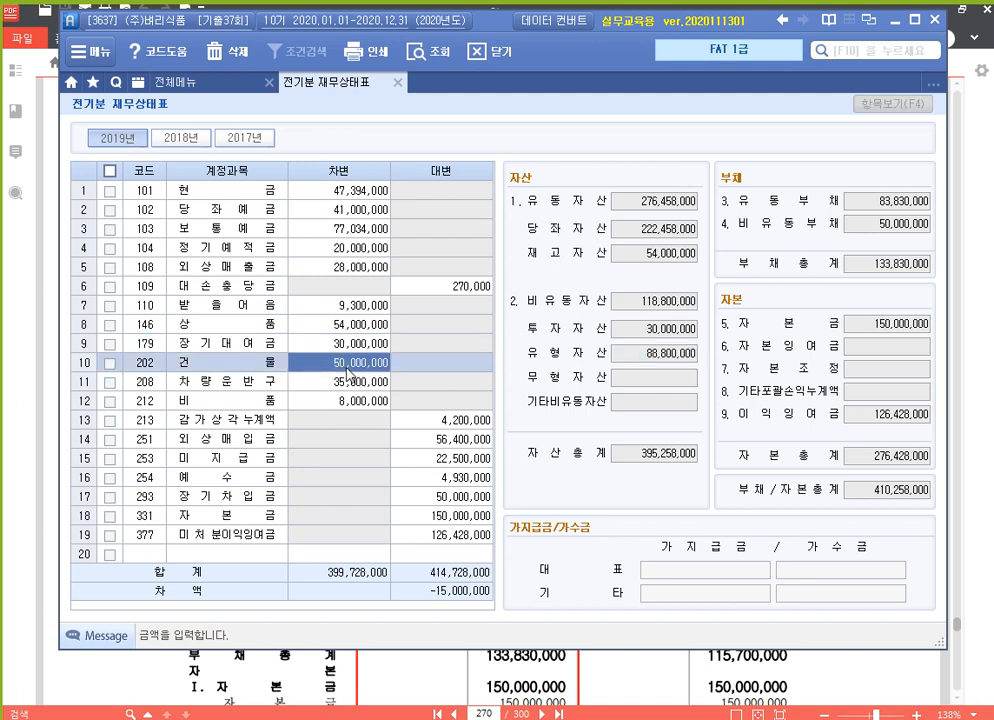
left_click(348, 386)
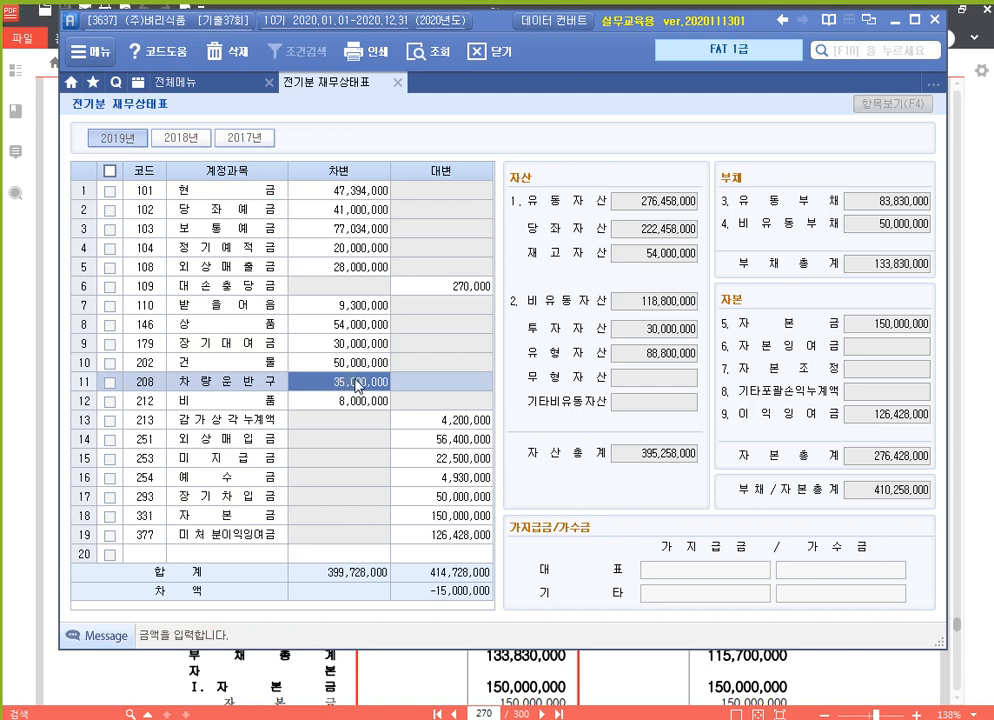
left_click(150, 384)
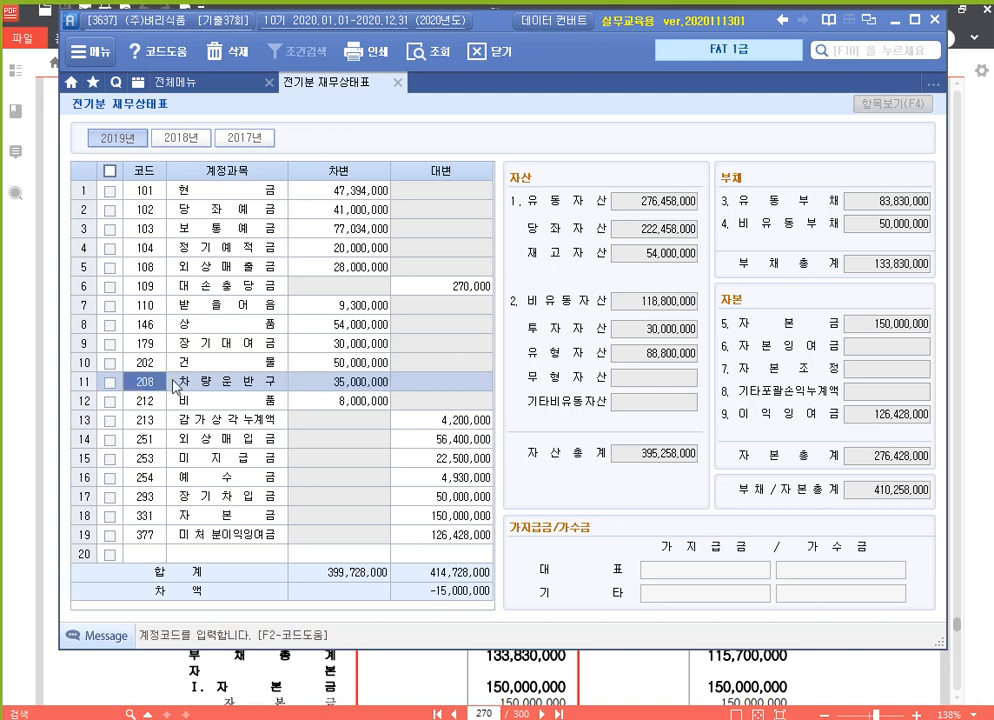
Add row 20 with account 209 감가상각누계액 and a 15,000,000 credit.
left_click(157, 557)
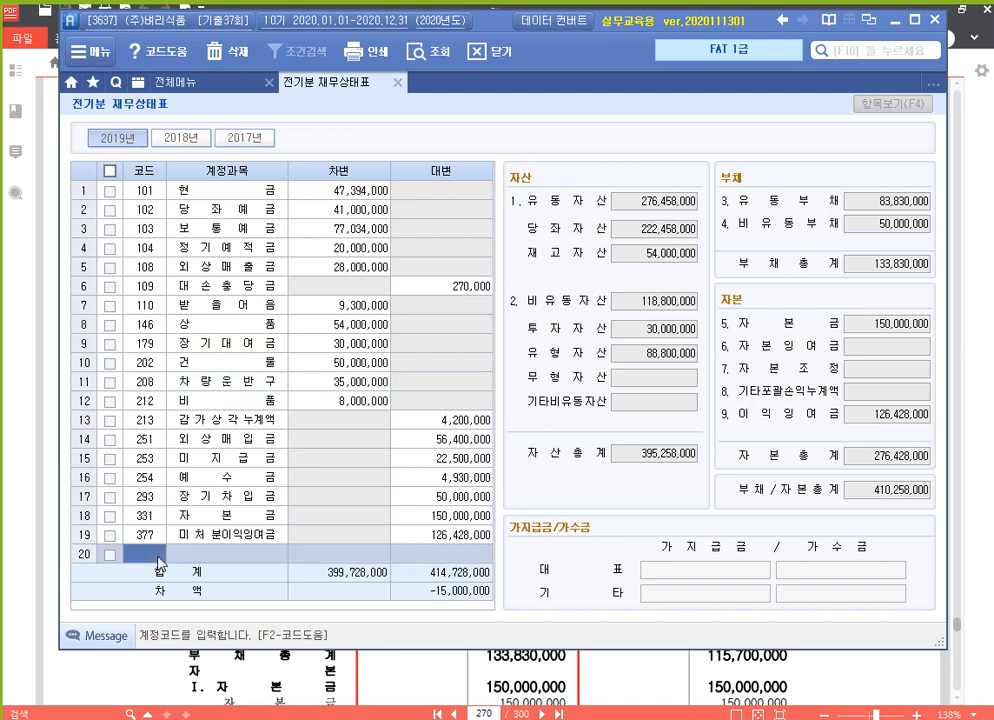
type("209")
key("Return")
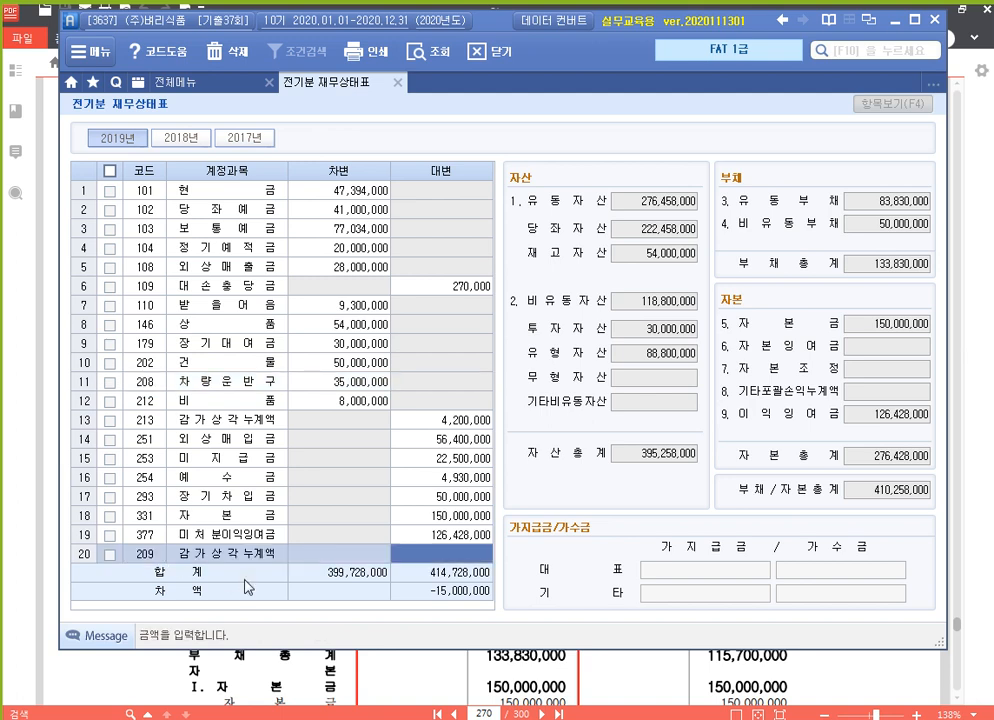
type("15000000")
key("Return")
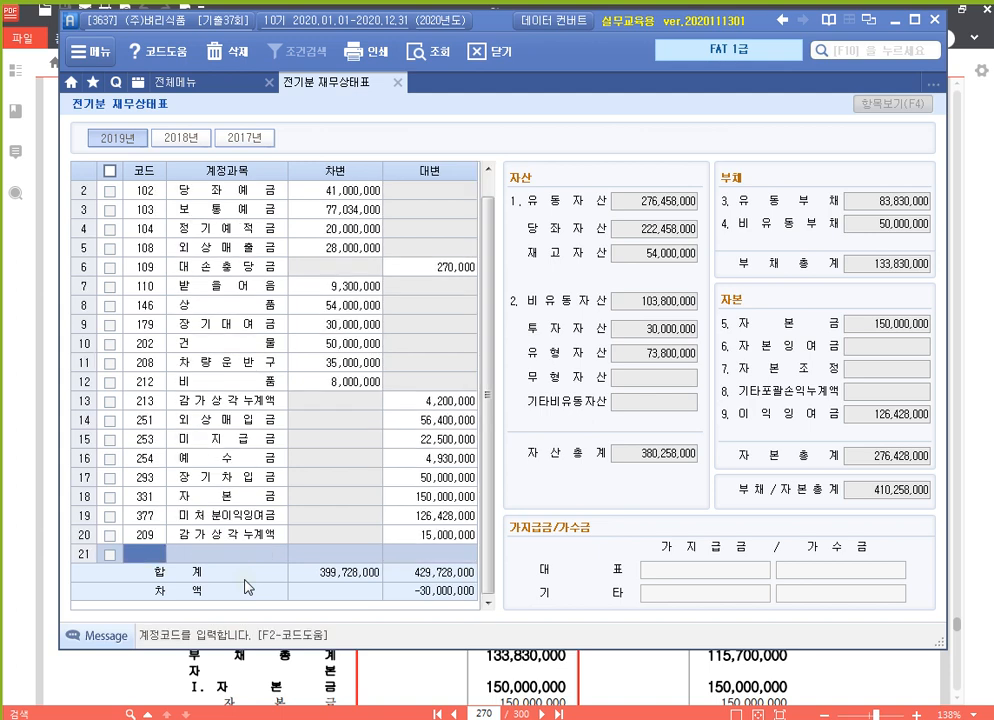
key("Left")
key("Up")
key("Right")
key("Right")
key("Left")
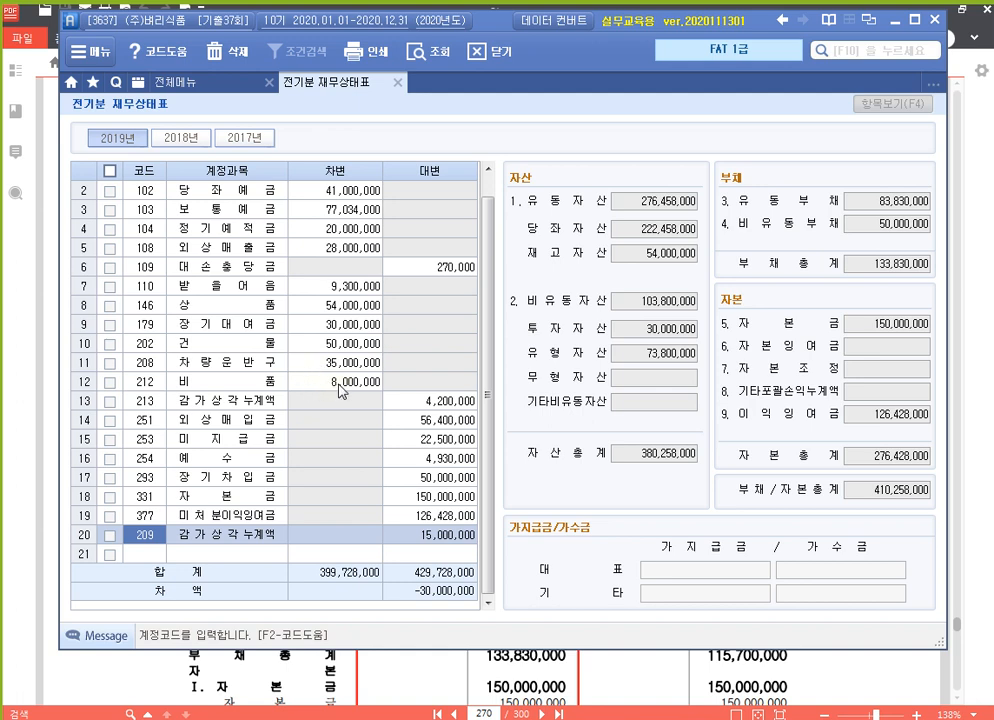
Review the 비품 and 213 감가상각누계액 rows and the other non-current assets subtotal.
left_click(336, 385)
left_click(441, 408)
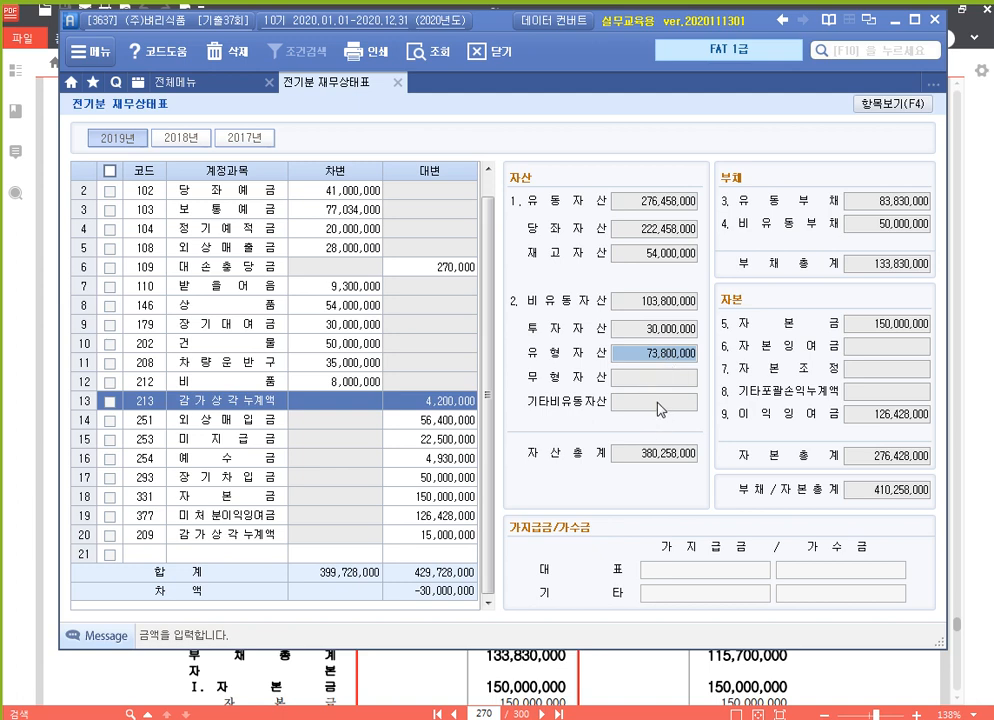
left_click(660, 404)
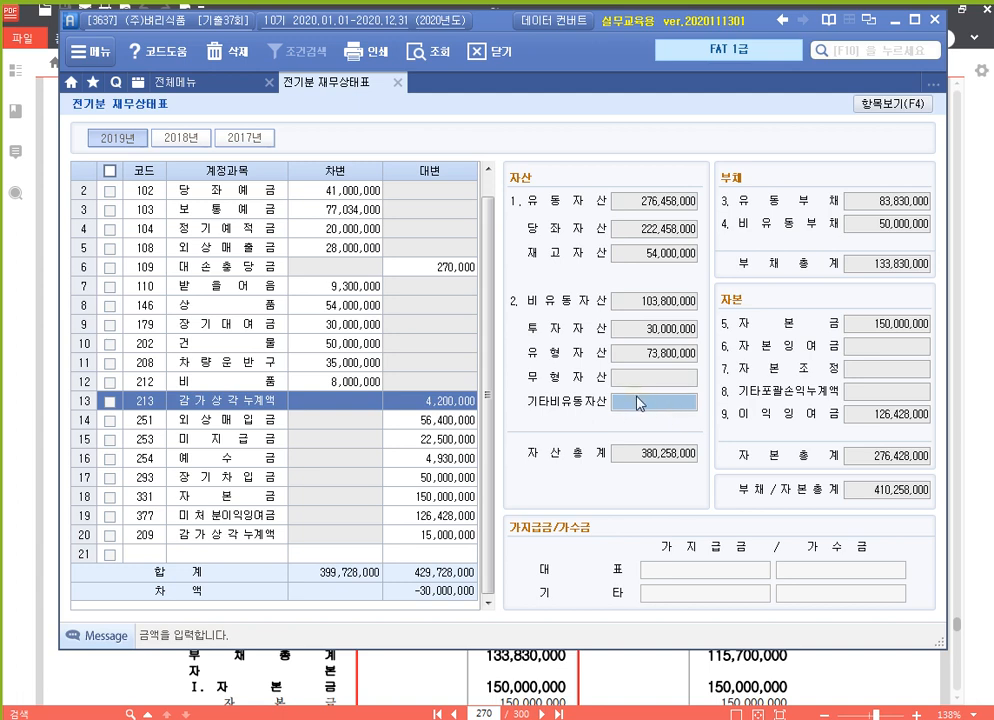
left_click(200, 555)
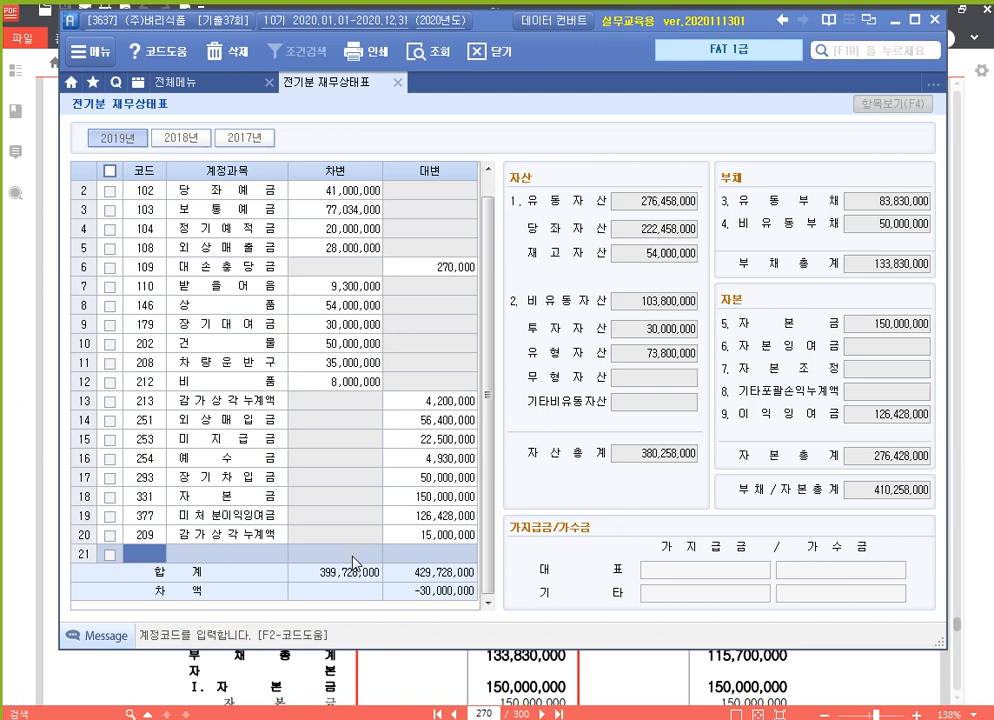
Add 962 임차보증금 in row 21 with a 30,000,000 debit.
key("F2")
type("임차")
key("Return")
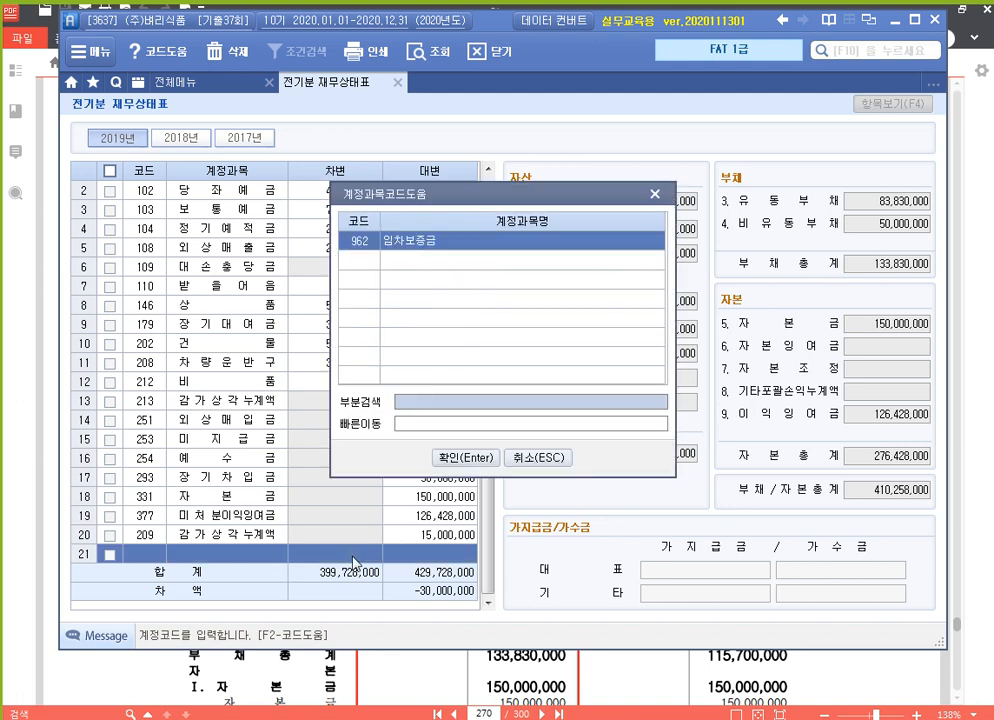
key("Return")
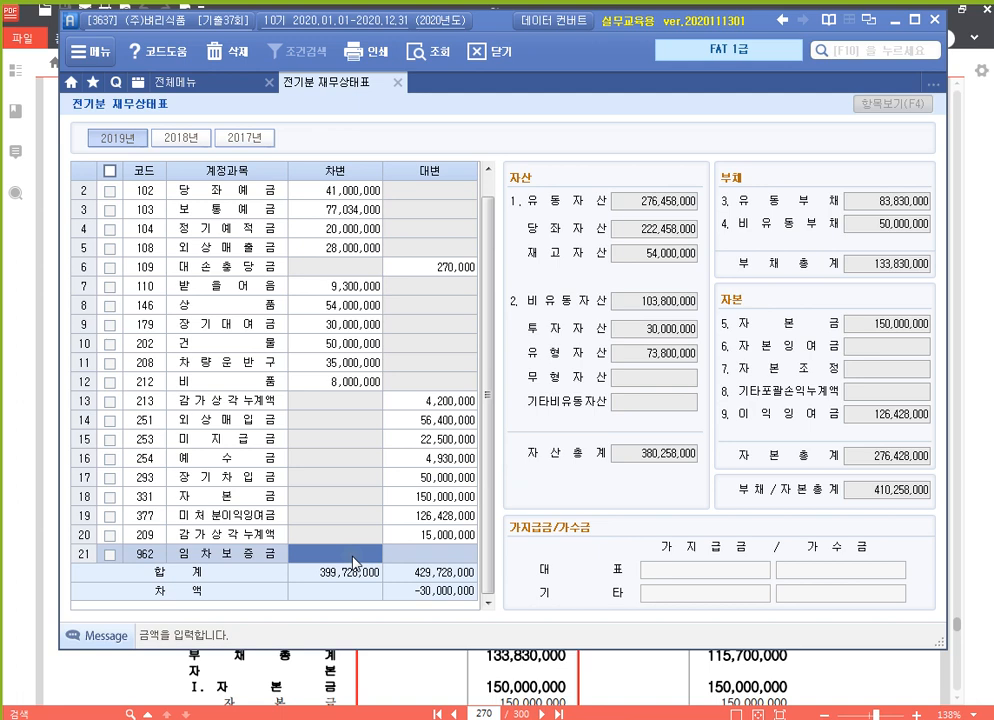
type("30000000")
key("Return")
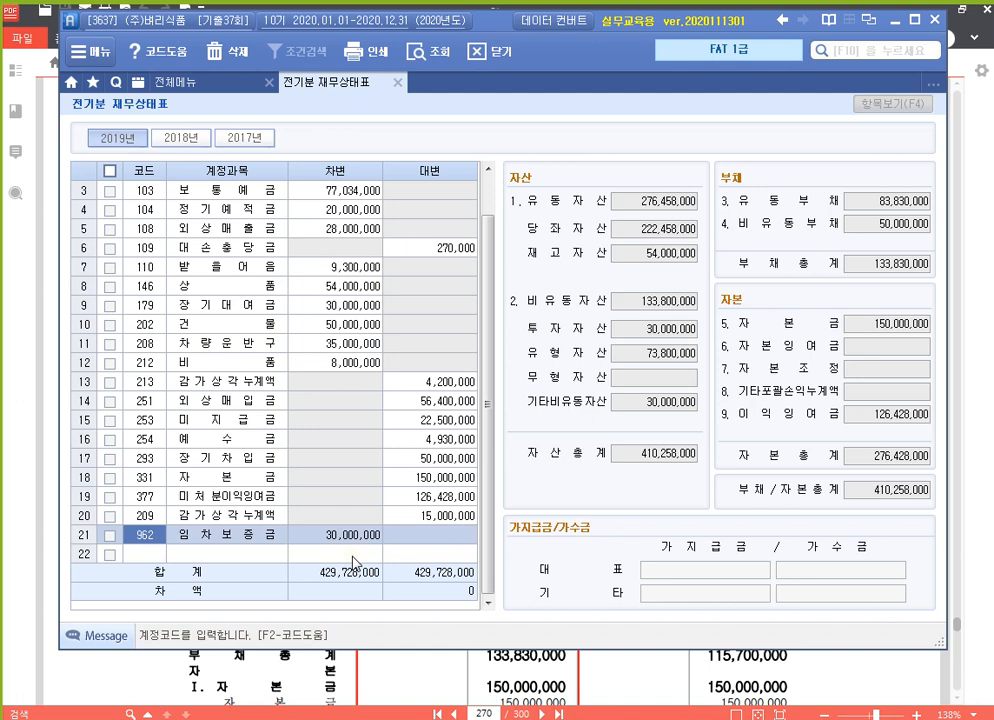
Verify asset, liability and equity subtotals now balance at 429,728,000 with zero difference.
left_click(680, 310)
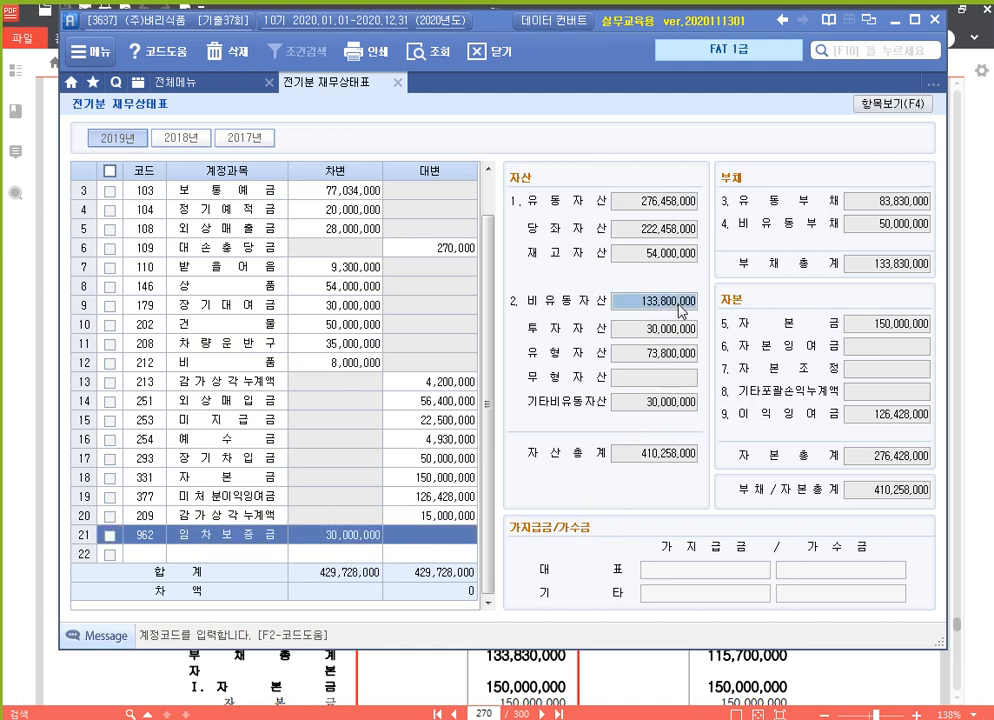
left_click(672, 456)
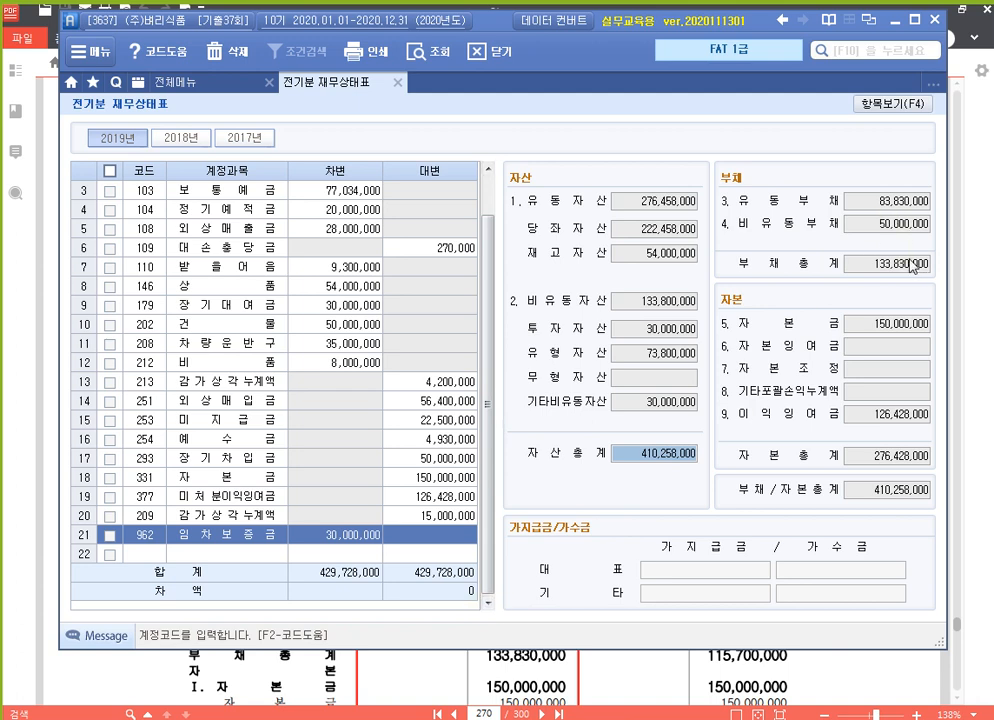
left_click(922, 205)
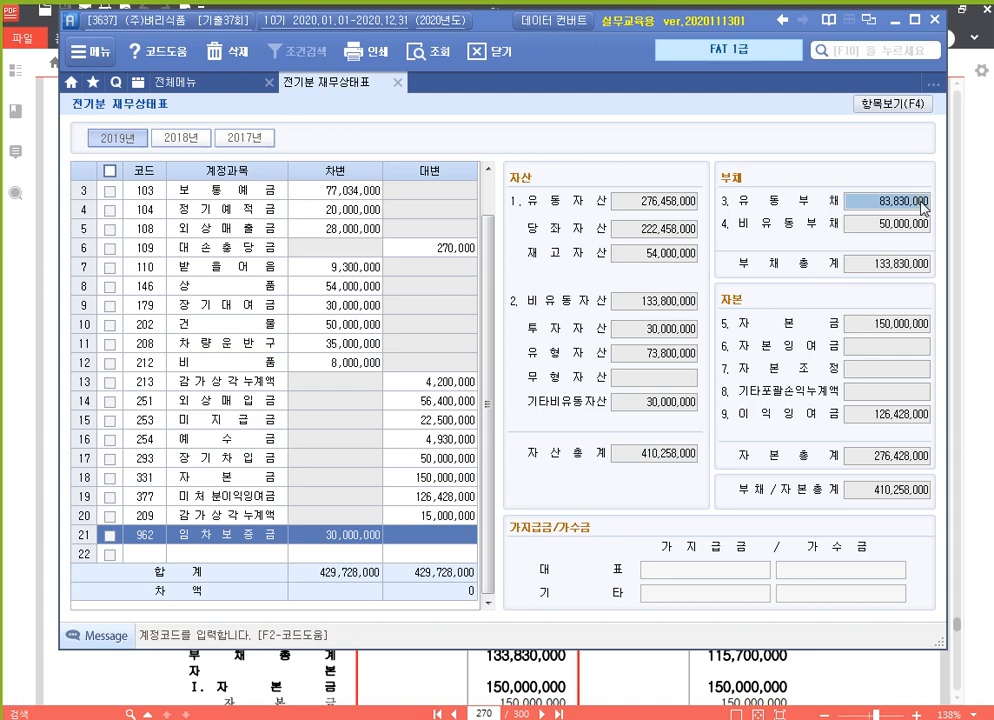
left_click(912, 230)
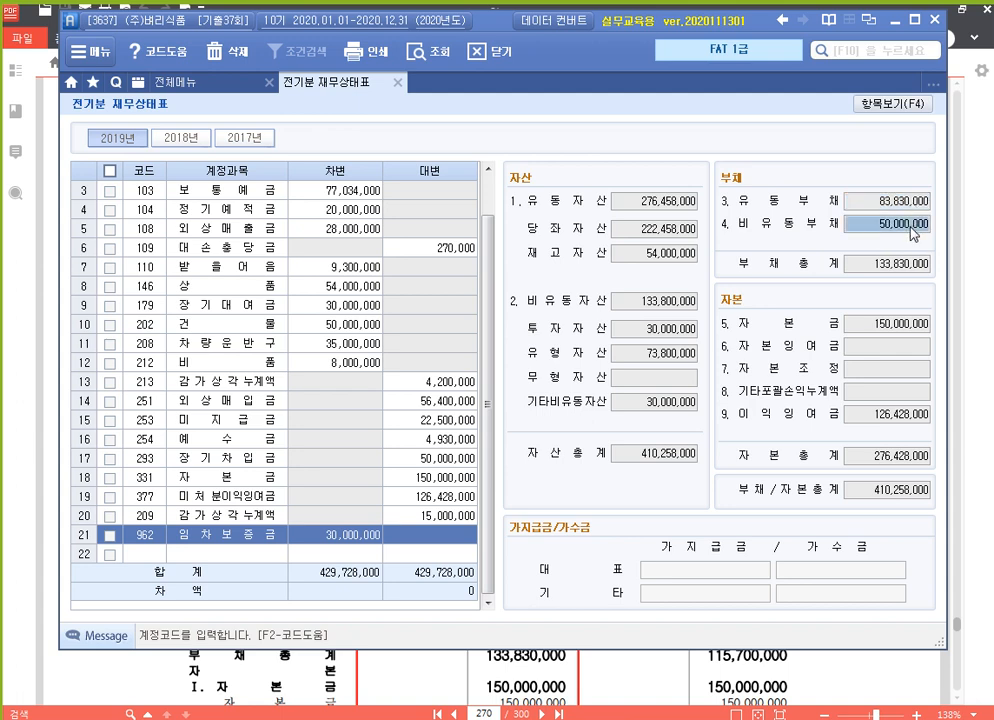
left_click(903, 328)
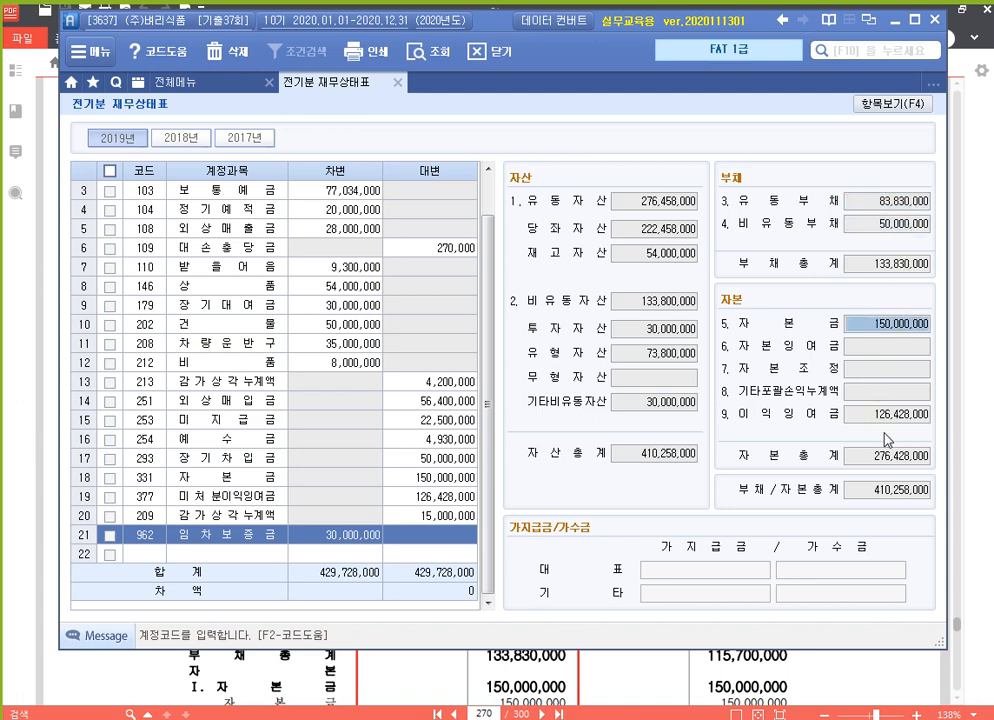
left_click(888, 413)
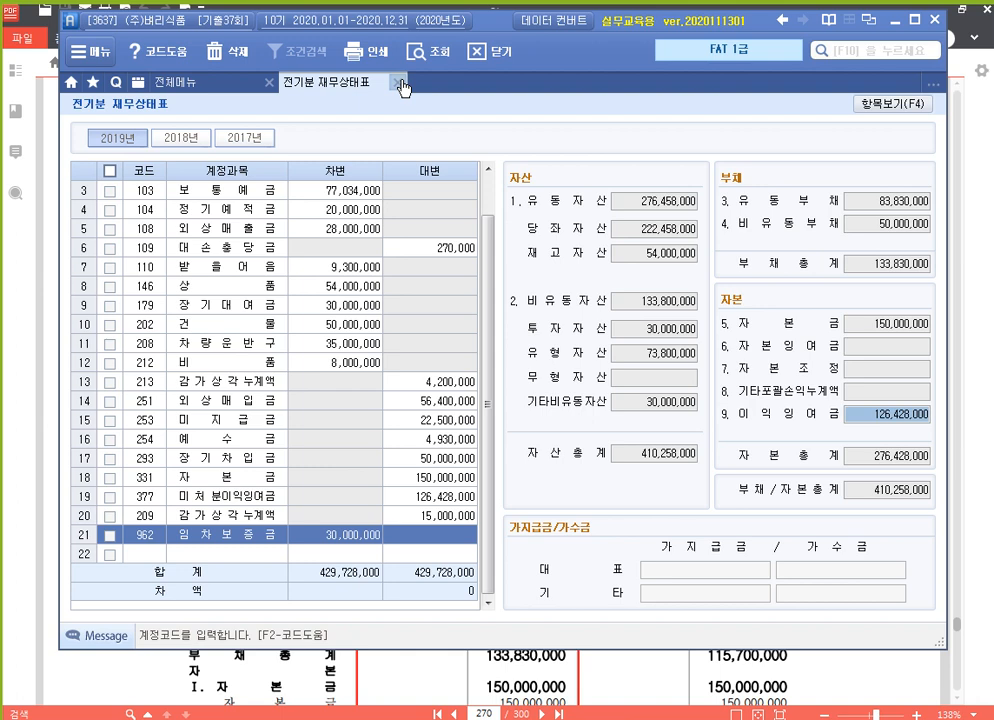
Close the balance sheet, read problem 3's 장기차입금 명세서 on page 271, then return to Smart A.
left_click(401, 84)
left_click(988, 323)
scroll(641, 530, "down", 5)
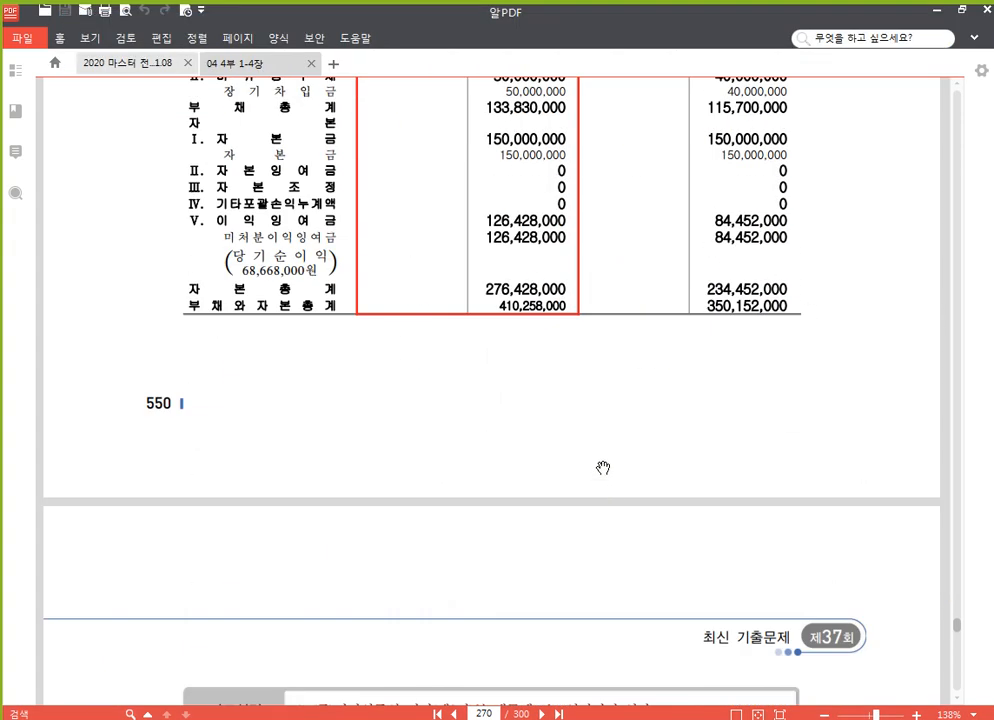
scroll(603, 467, "down", 6)
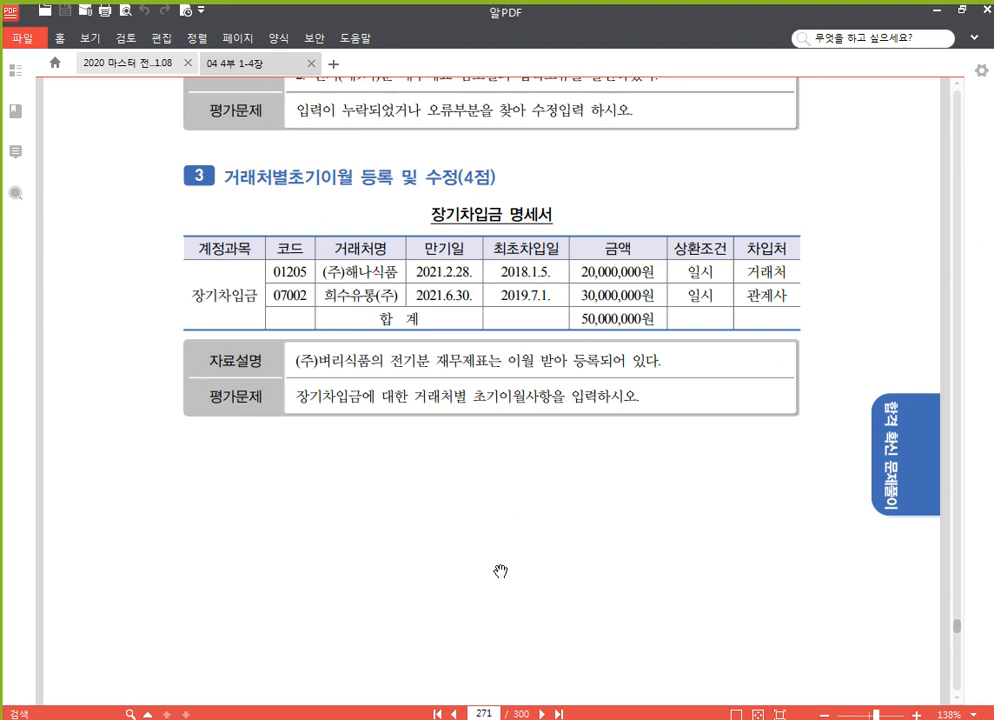
left_click(487, 719)
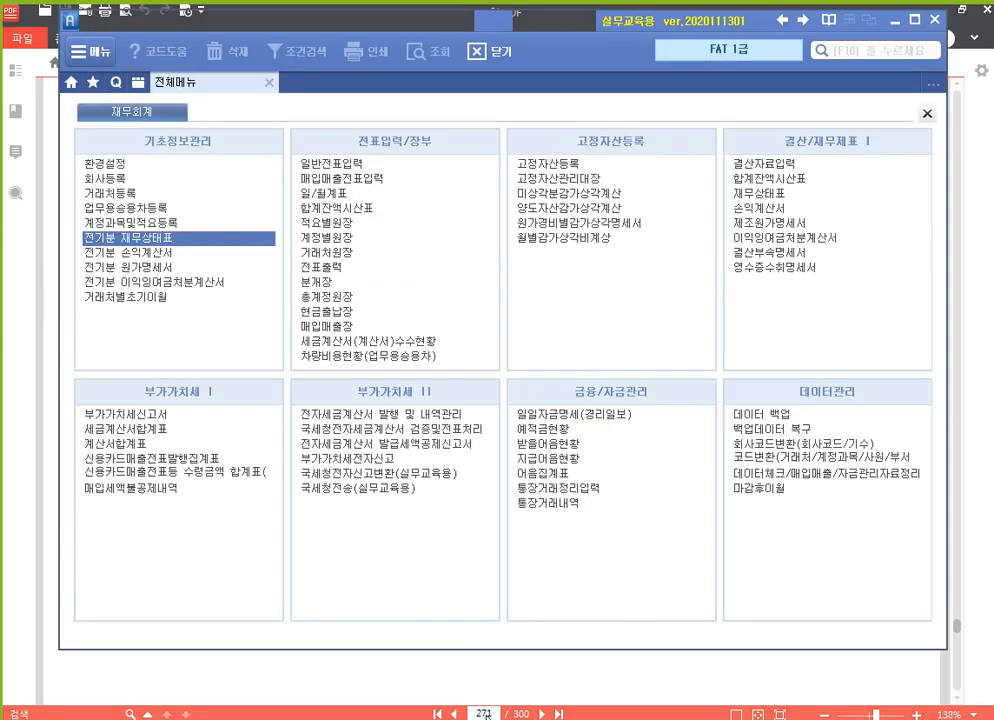
Open 거래처별초기이월 and bring up the borrowings detail for 293 장기차입금.
left_click(167, 298)
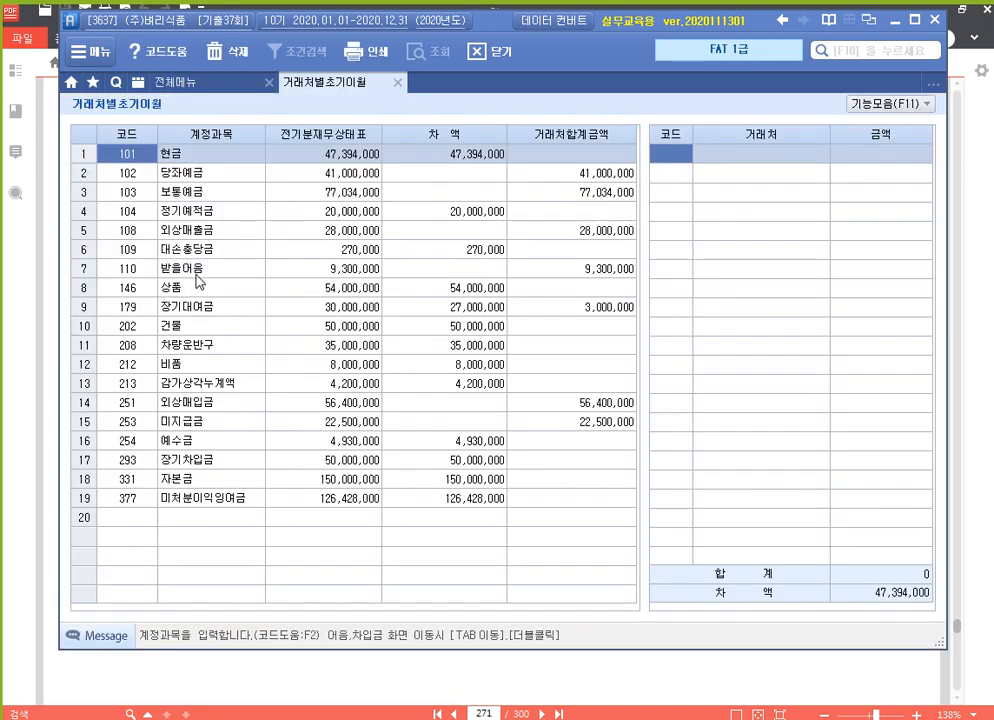
left_click(198, 463)
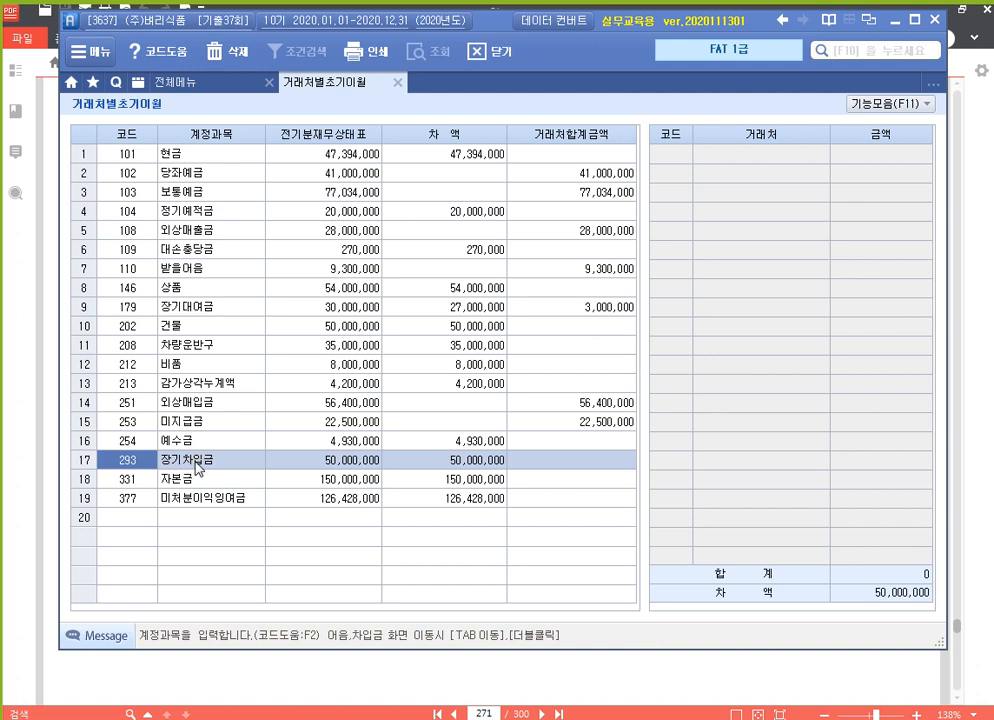
double_click(197, 463)
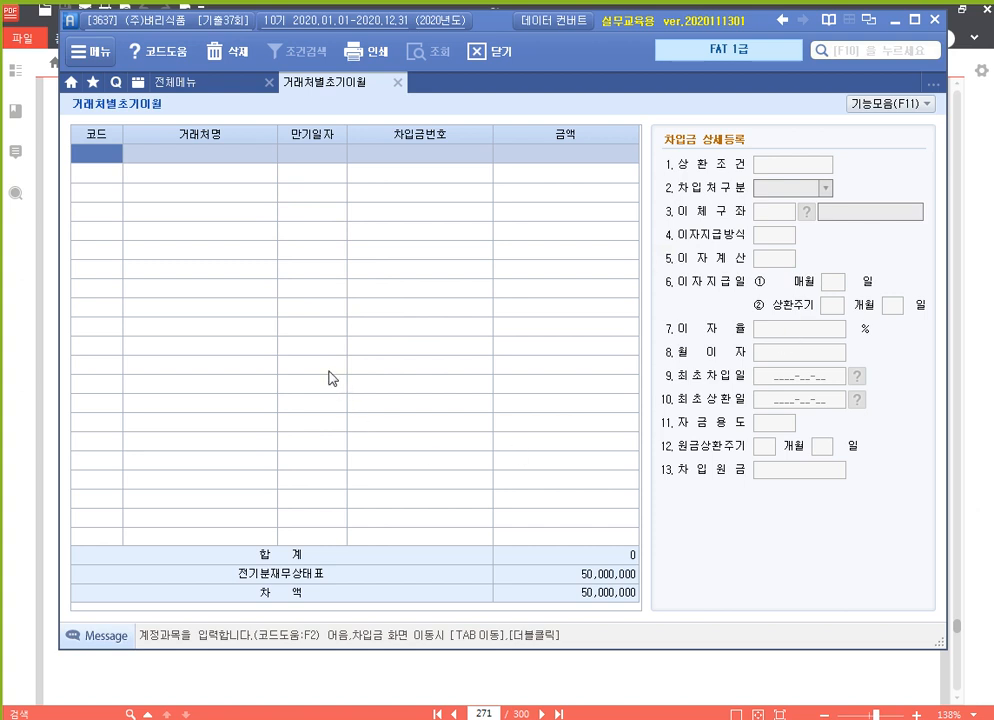
Add (주)해나식품 as lender: maturity 2021-02-28, amount 20,000,000, repayment 1.일시.
key("F2")
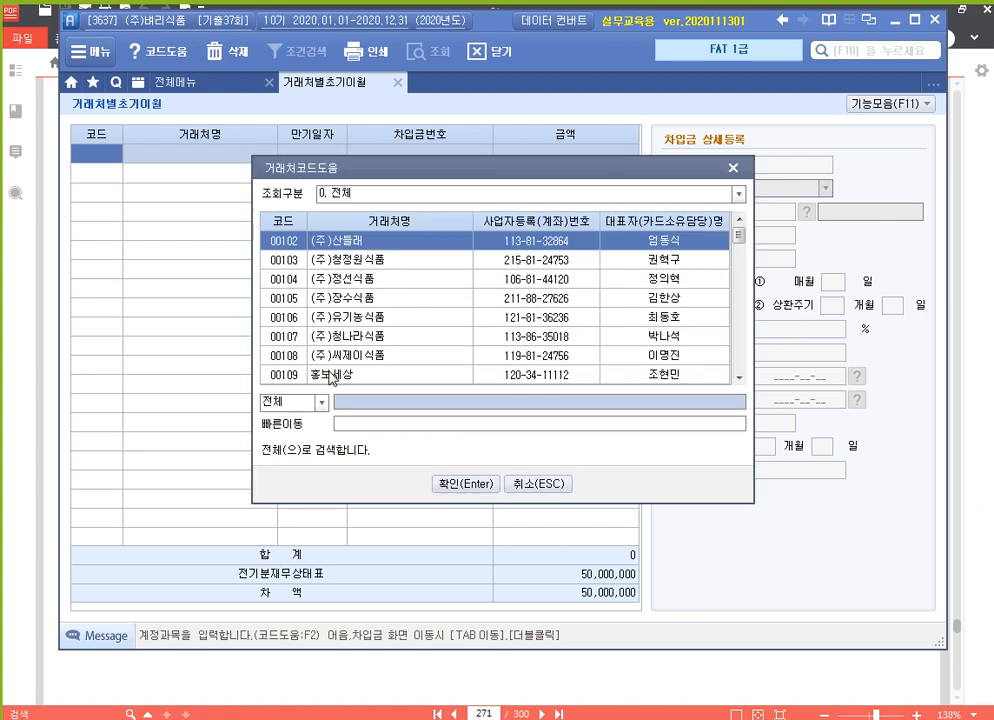
type("해나")
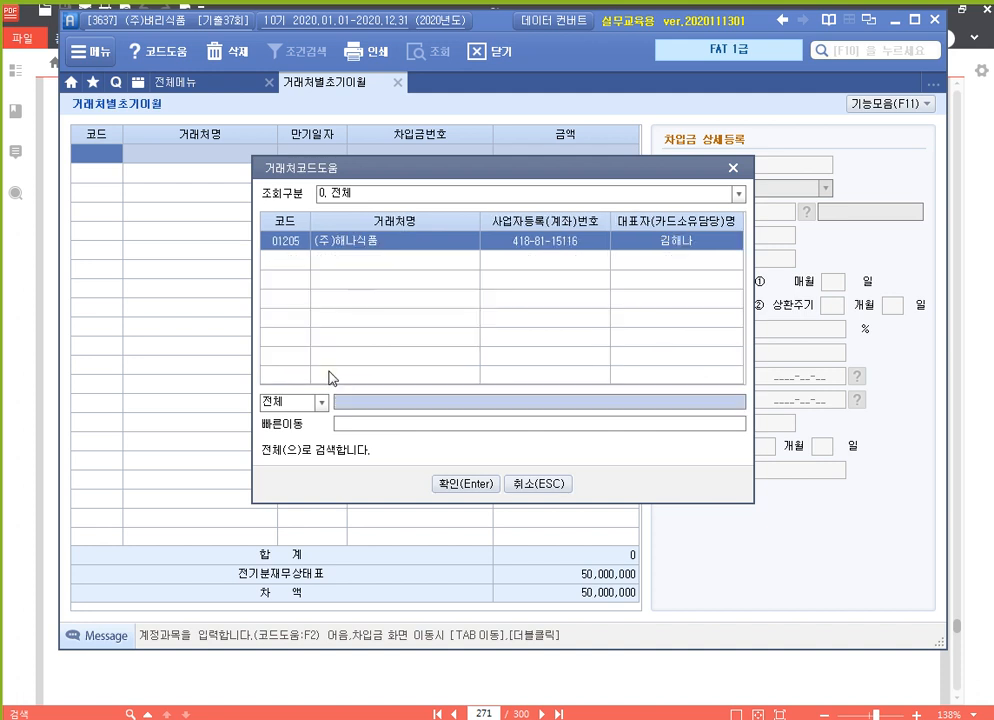
key("Return")
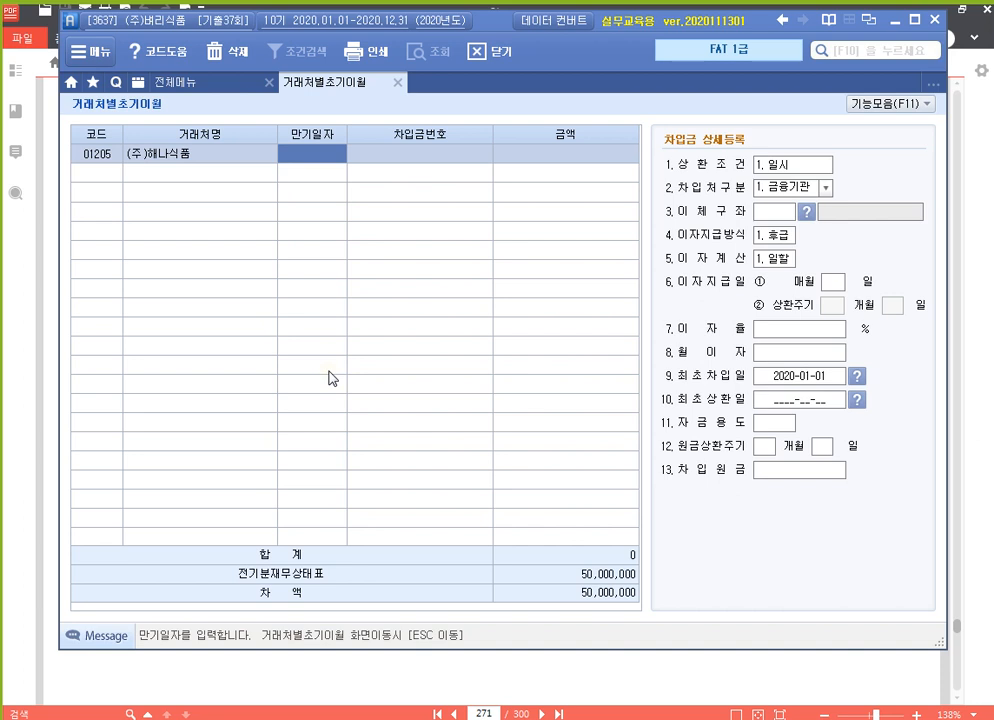
type("2021-02-28")
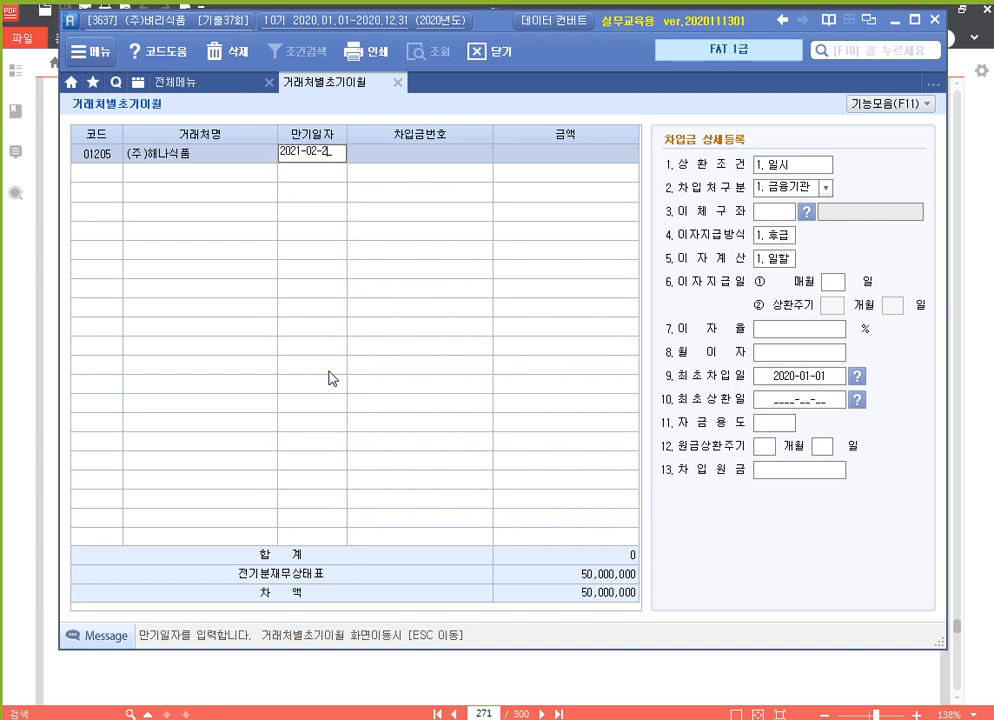
key("Return")
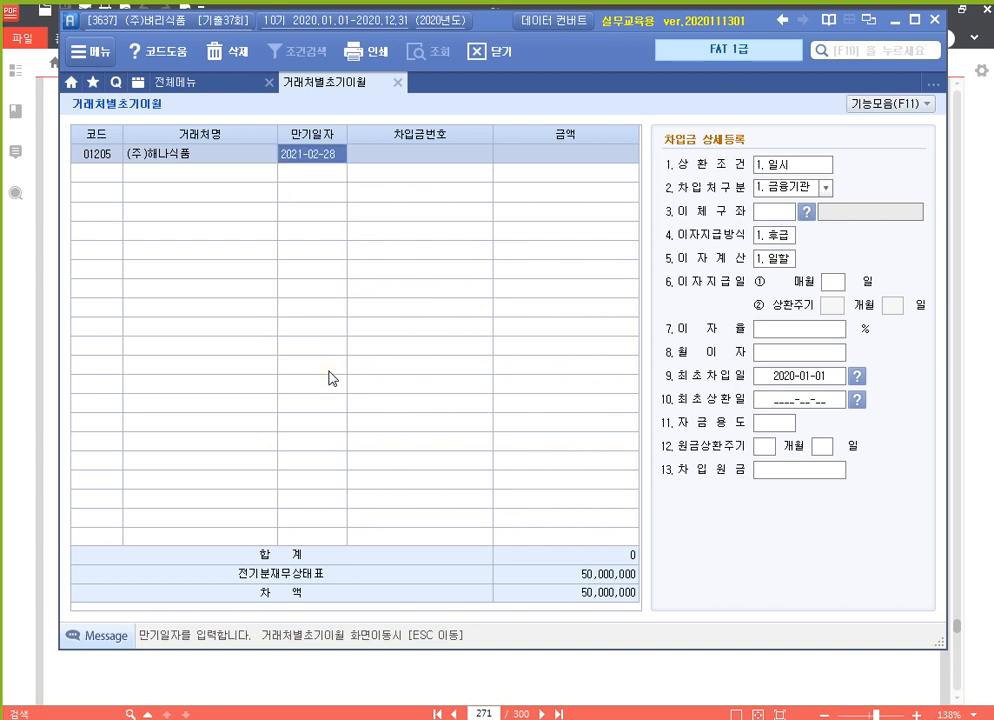
key("Return")
key("Return")
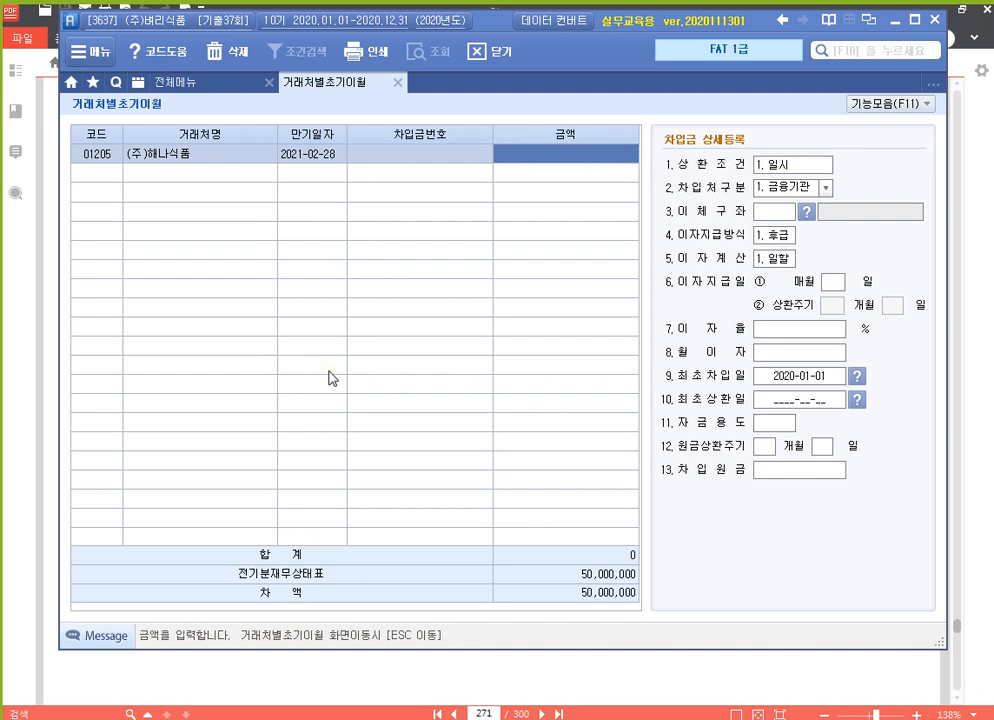
type("20000000")
key("Return")
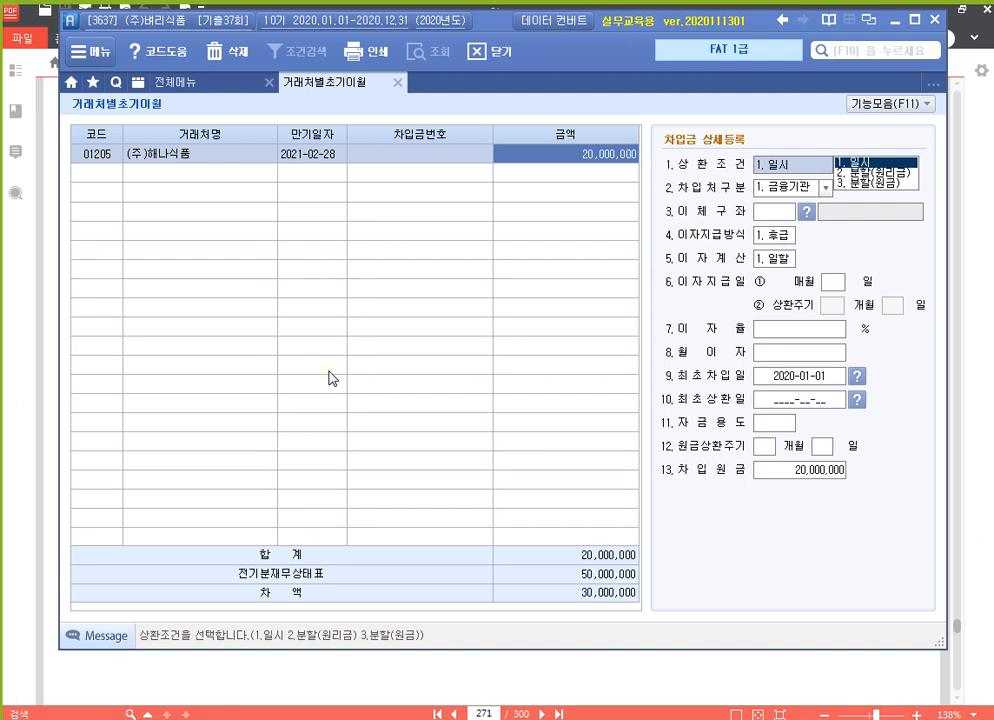
key("Return")
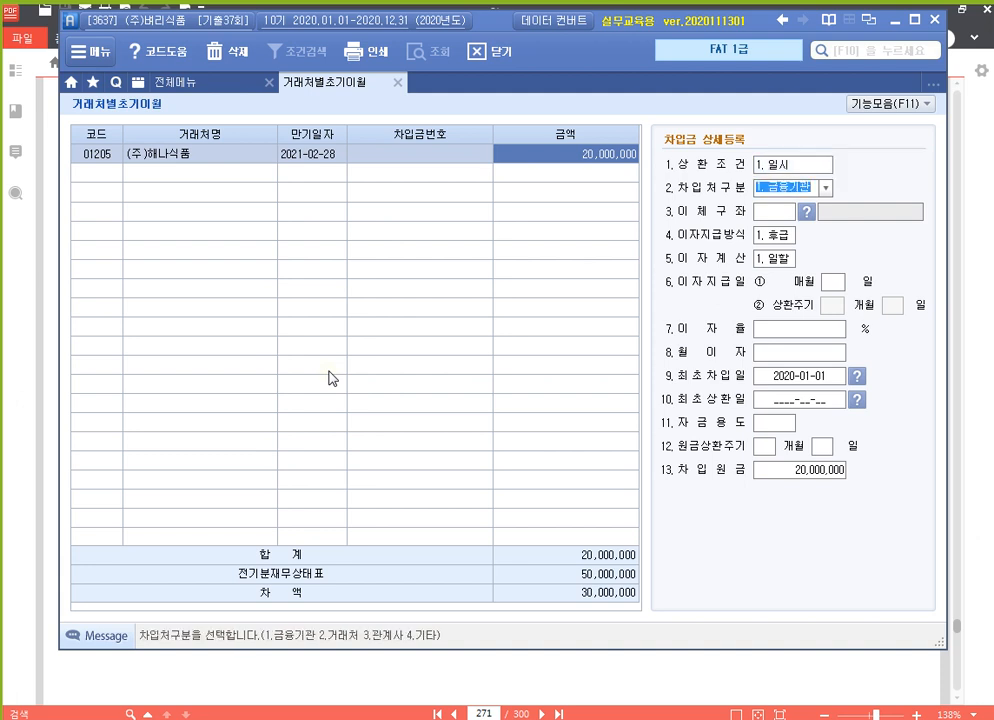
Set the lender type to 2.거래처 and the first borrowing date to 2018-01-05.
left_click(826, 188)
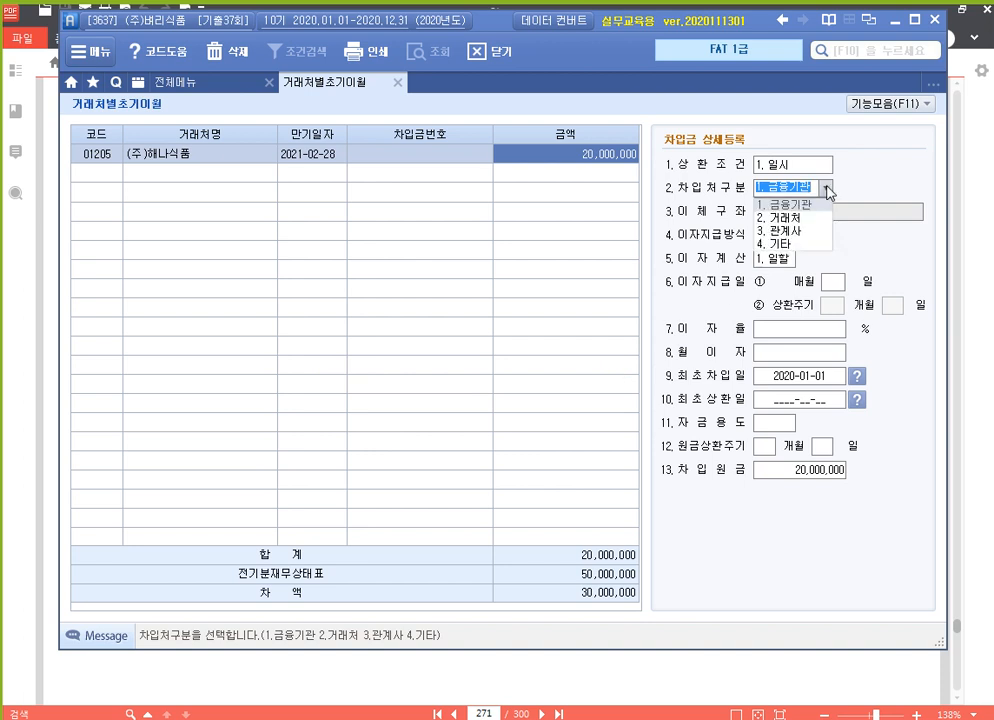
left_click(790, 217)
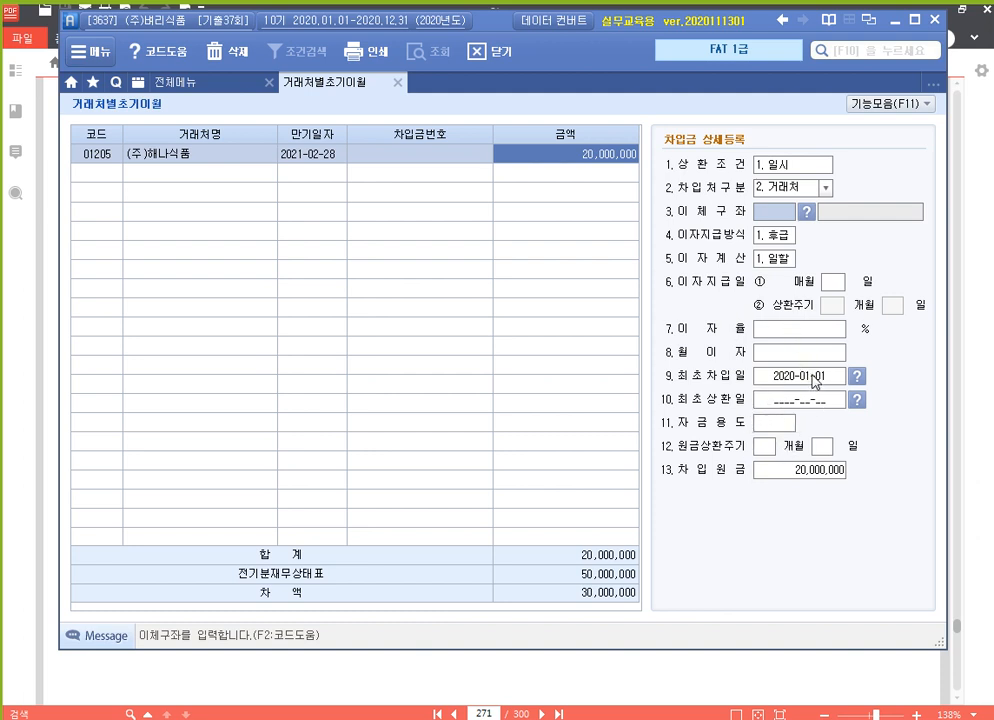
left_click(814, 378)
type("2018-01-")
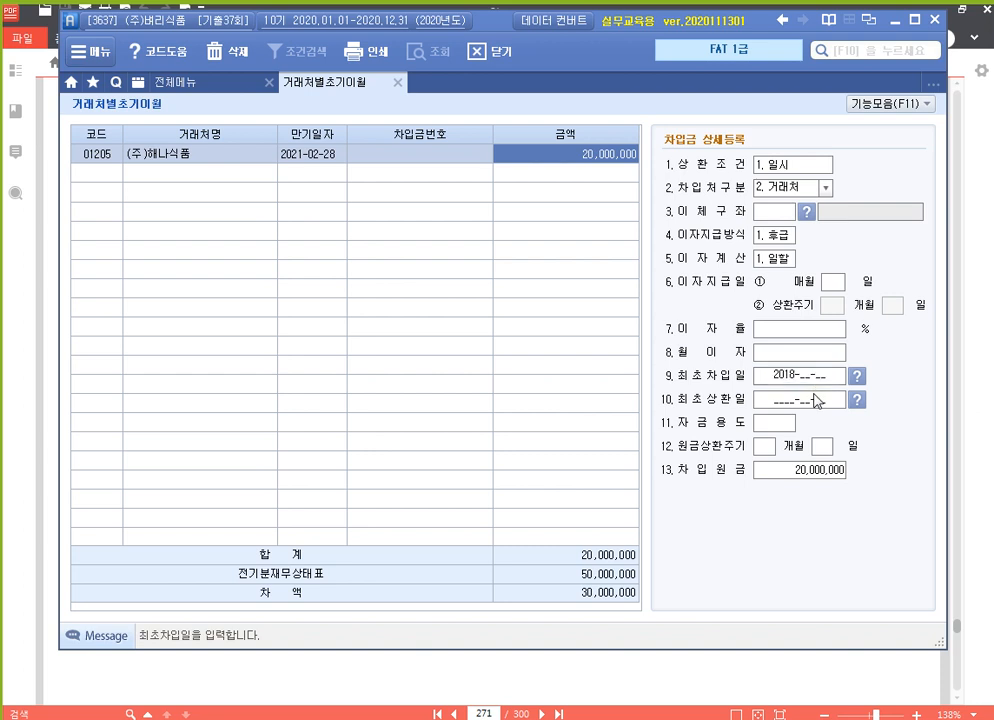
type("05")
key("Return")
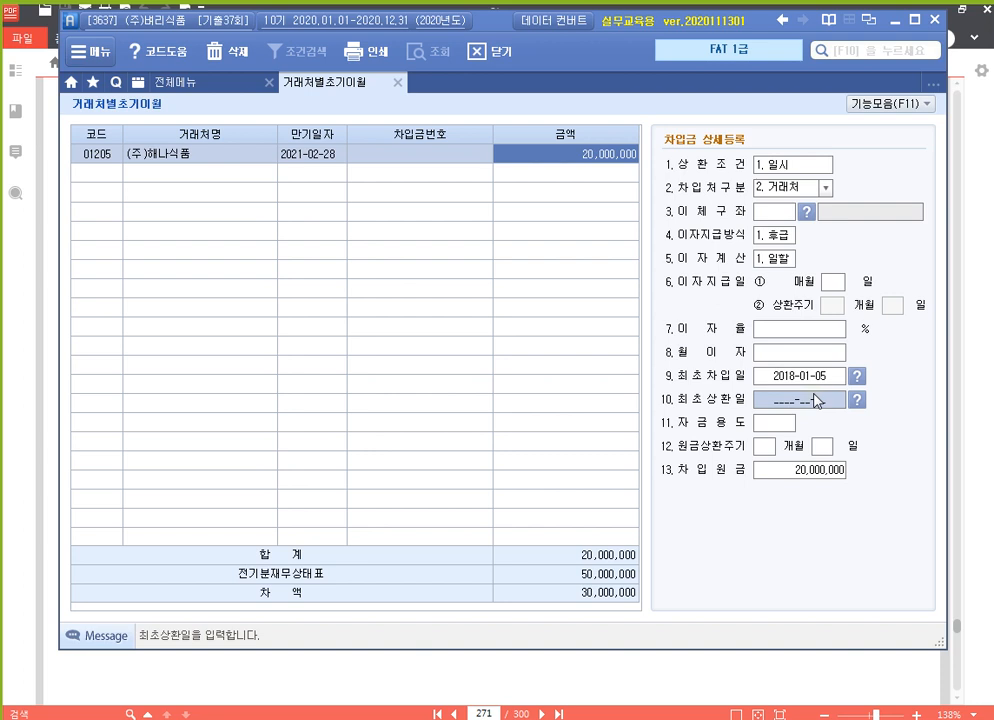
key("Up")
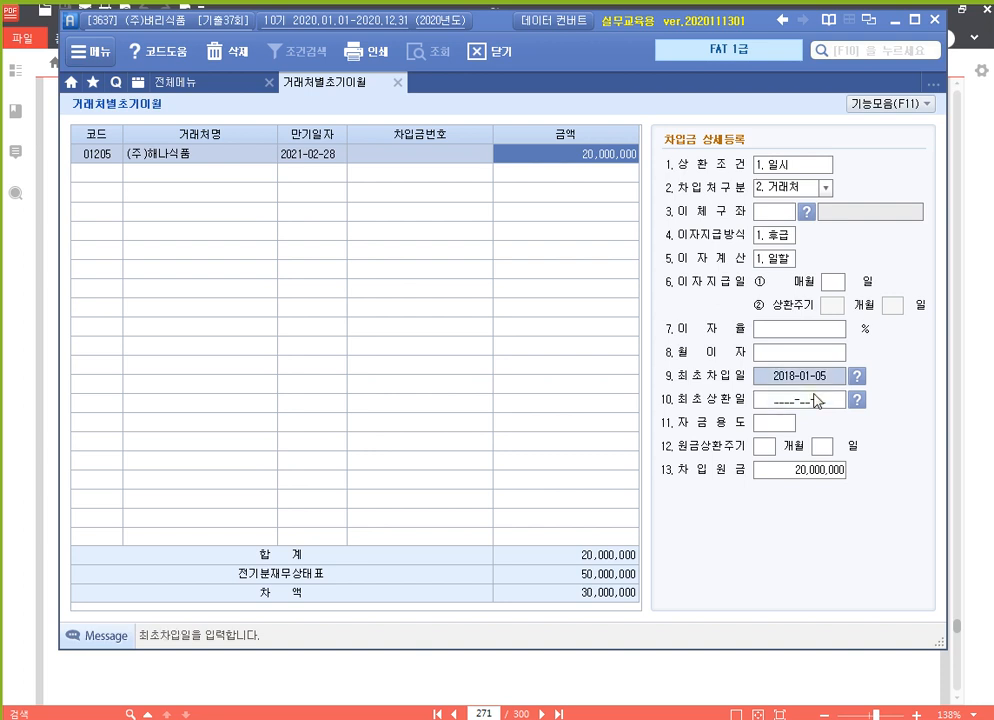
left_click(103, 173)
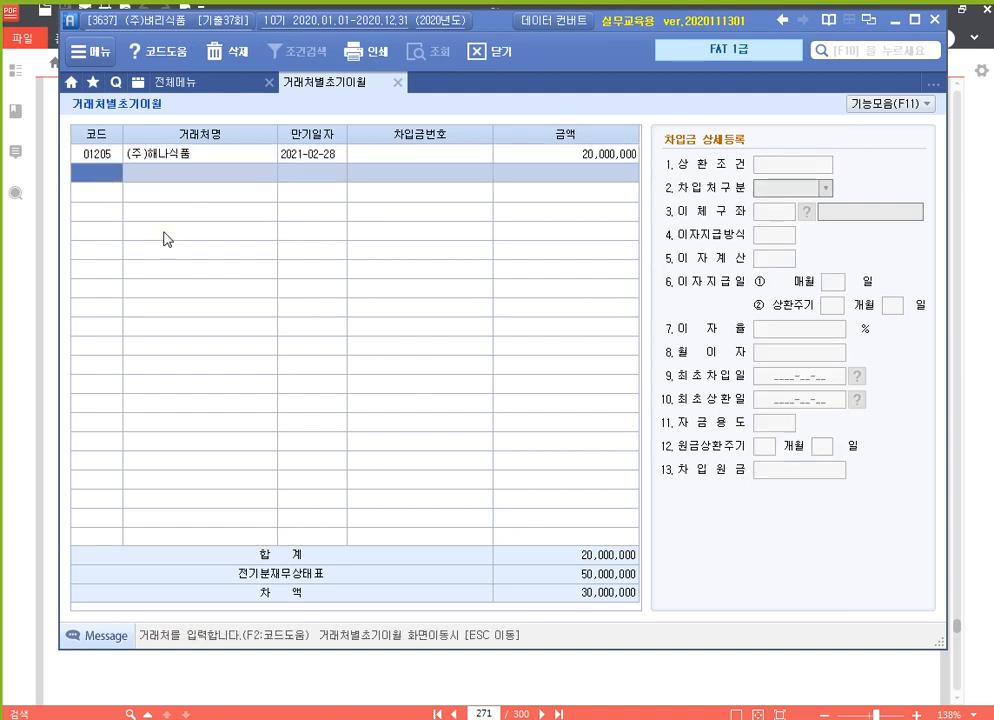
Add 회수유통(주) as second lender: due 2021-06-30, amount 30,000,000, repayment 1.일시.
key("F2")
type("회수")
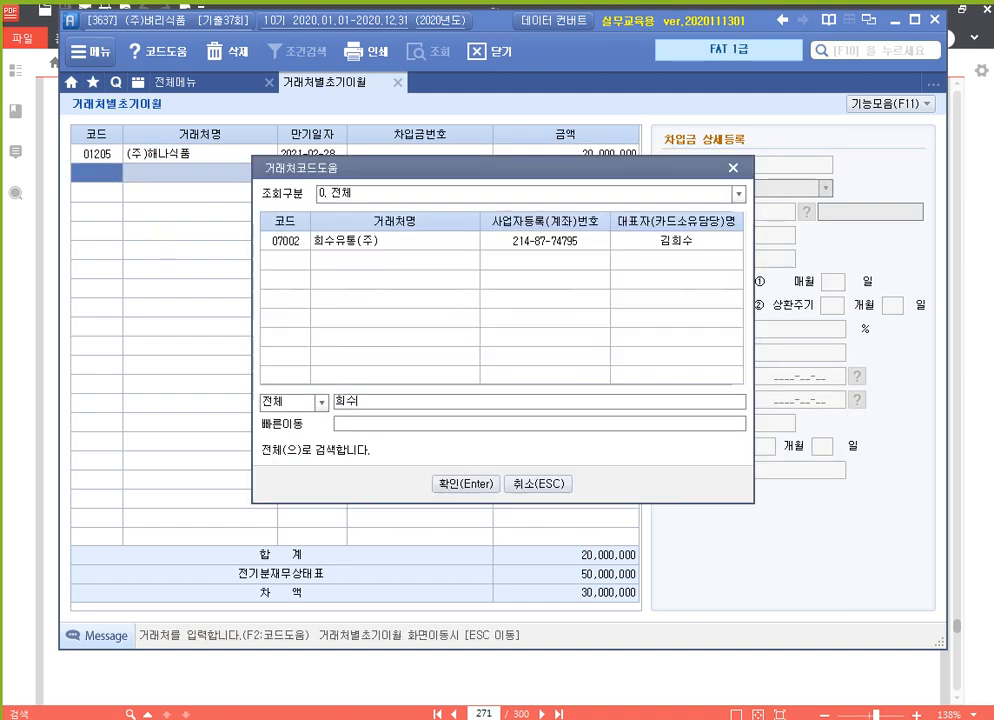
key("Return")
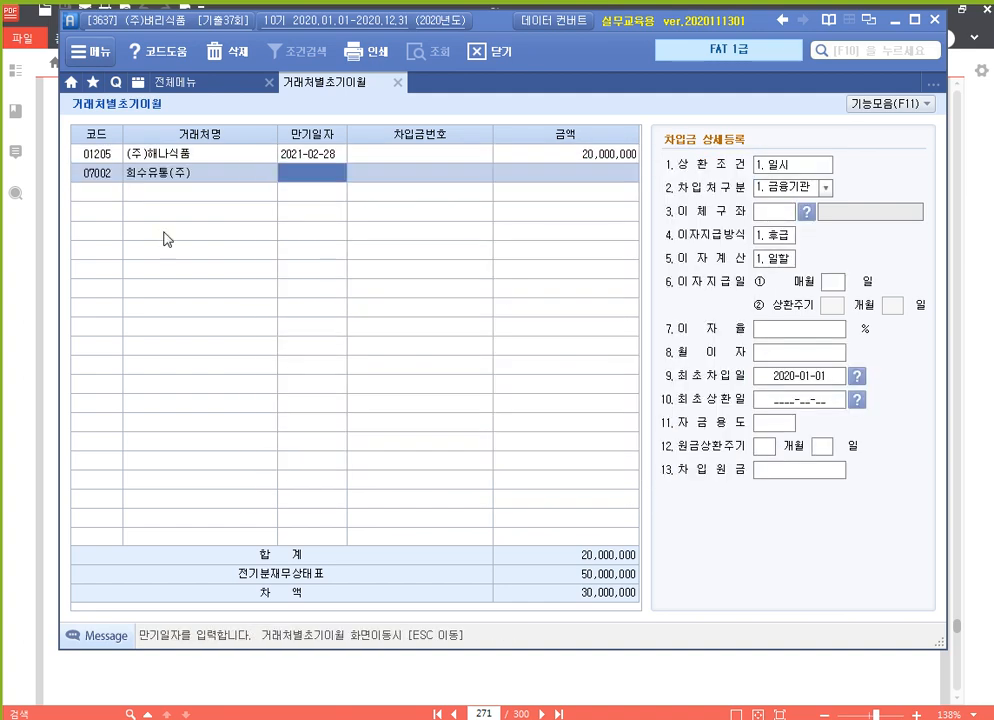
type("20")
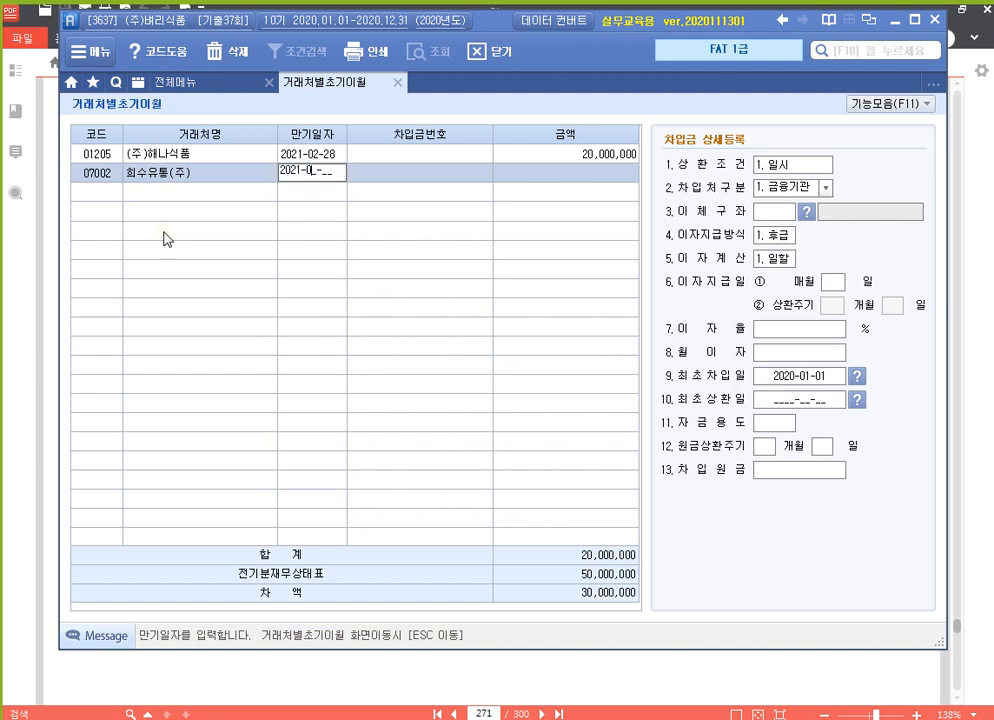
type("21-06-30")
key("Return")
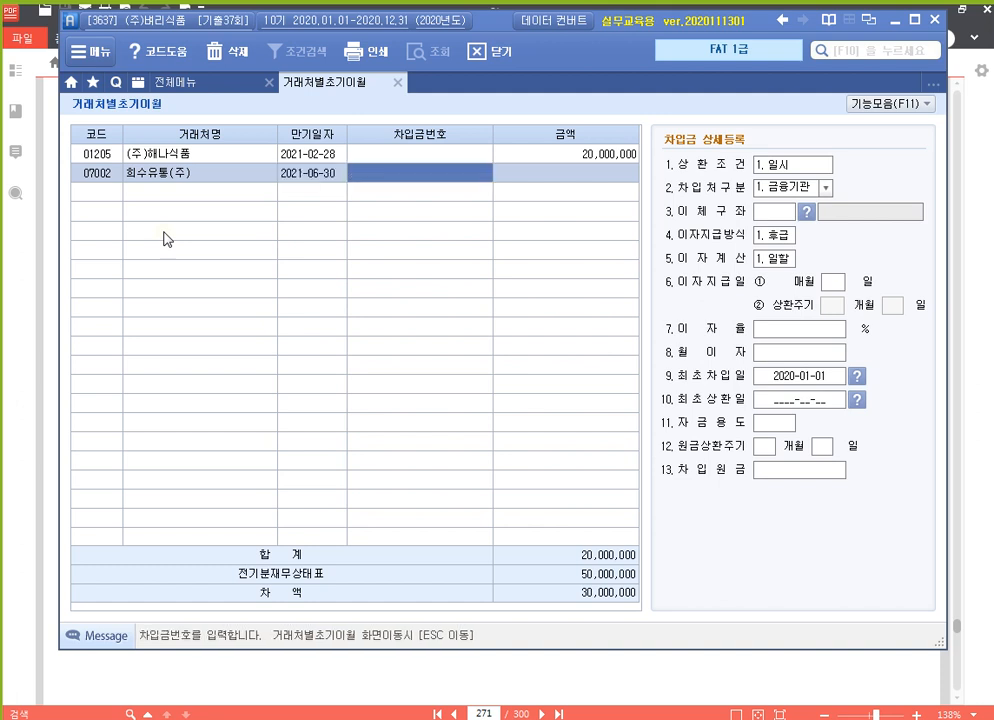
key("Return")
type("30000000")
key("Return")
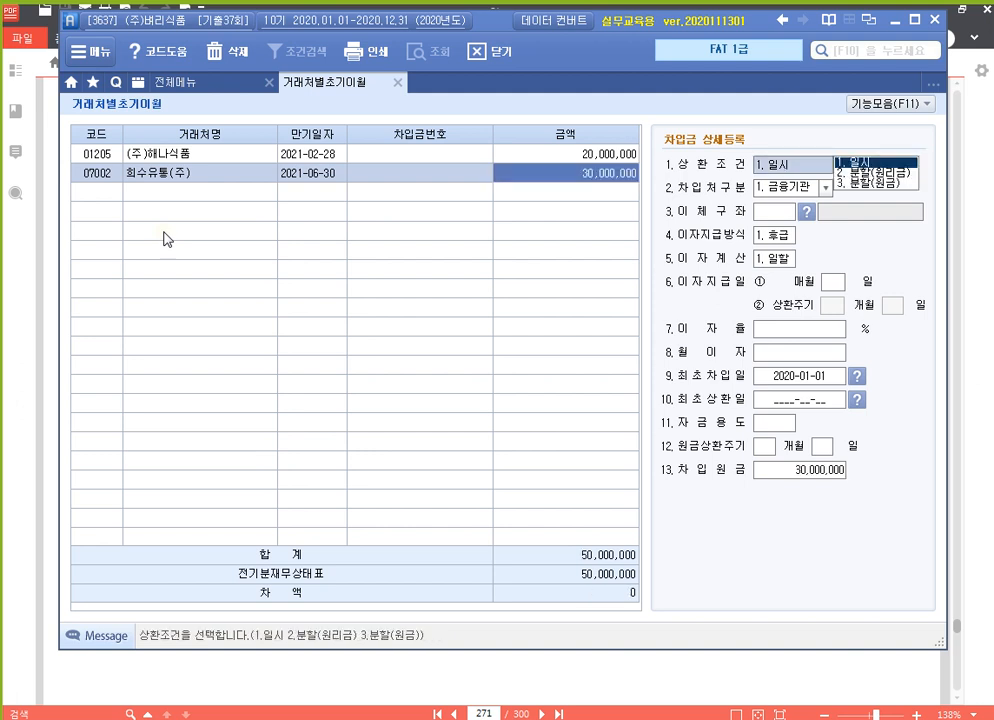
key("Return")
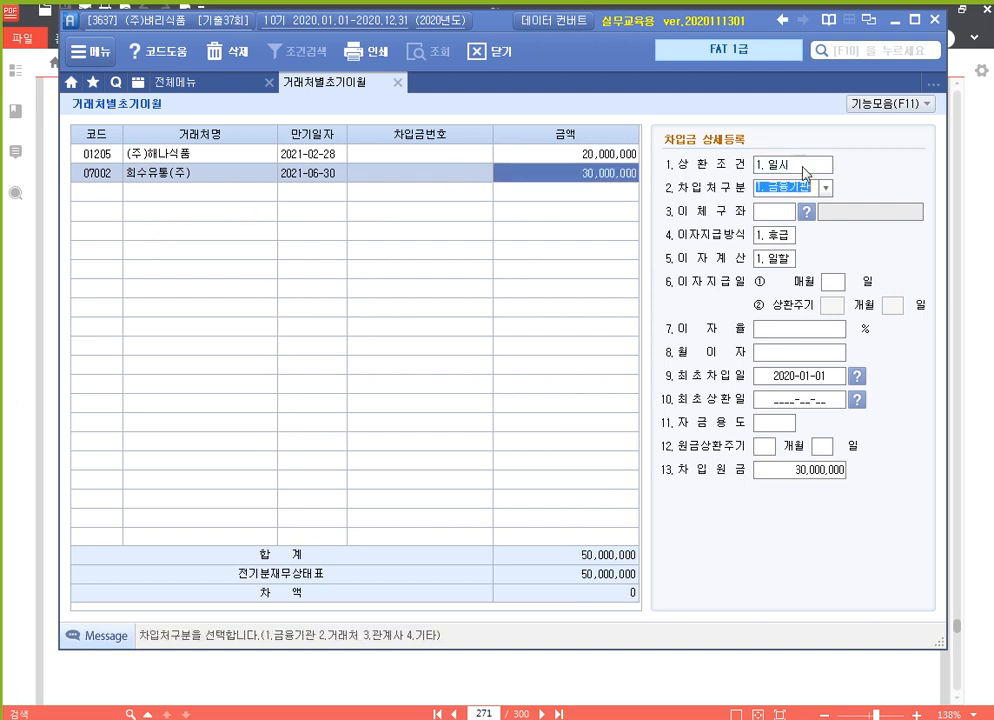
Set the lender type to 3.관계사 and the first borrowing date to 2019-07-01.
left_click(825, 188)
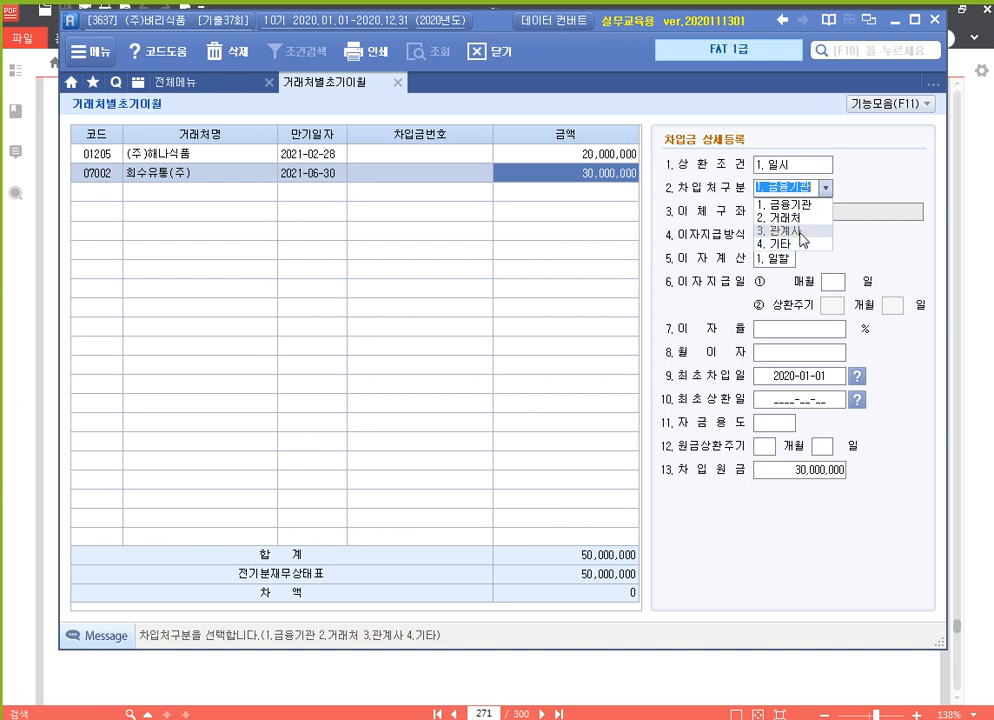
left_click(803, 231)
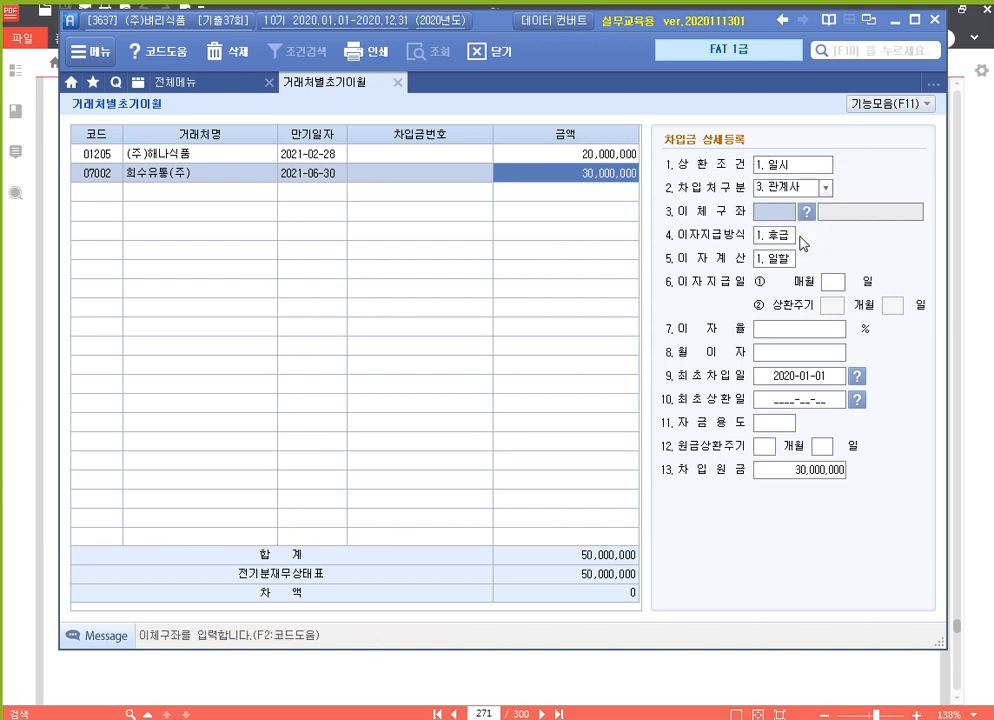
left_click(802, 379)
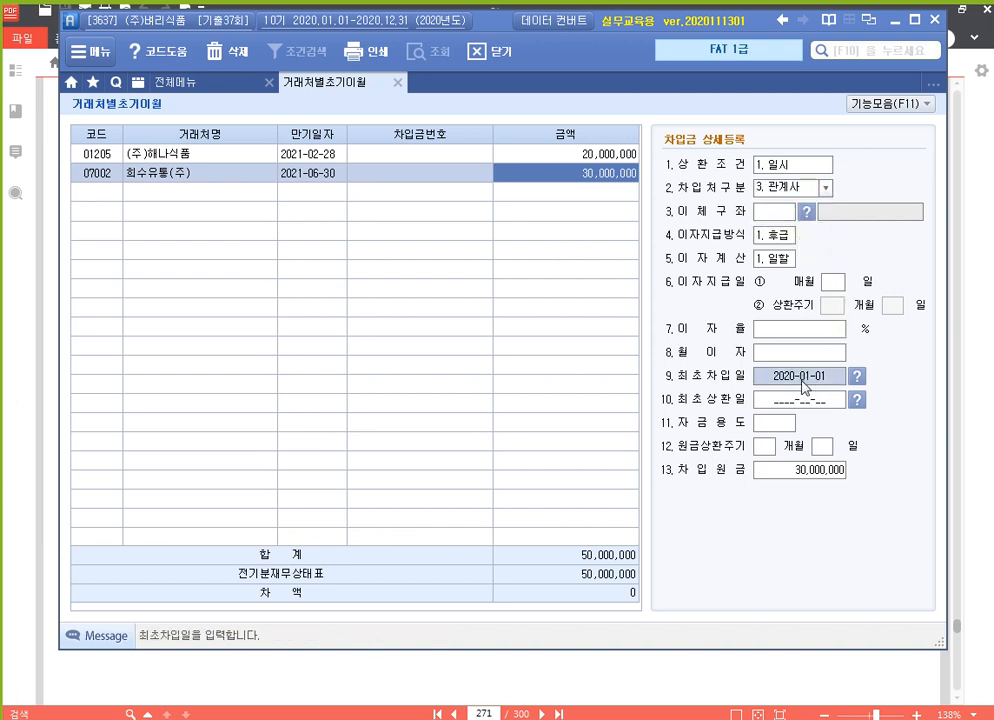
type("2019-07-0")
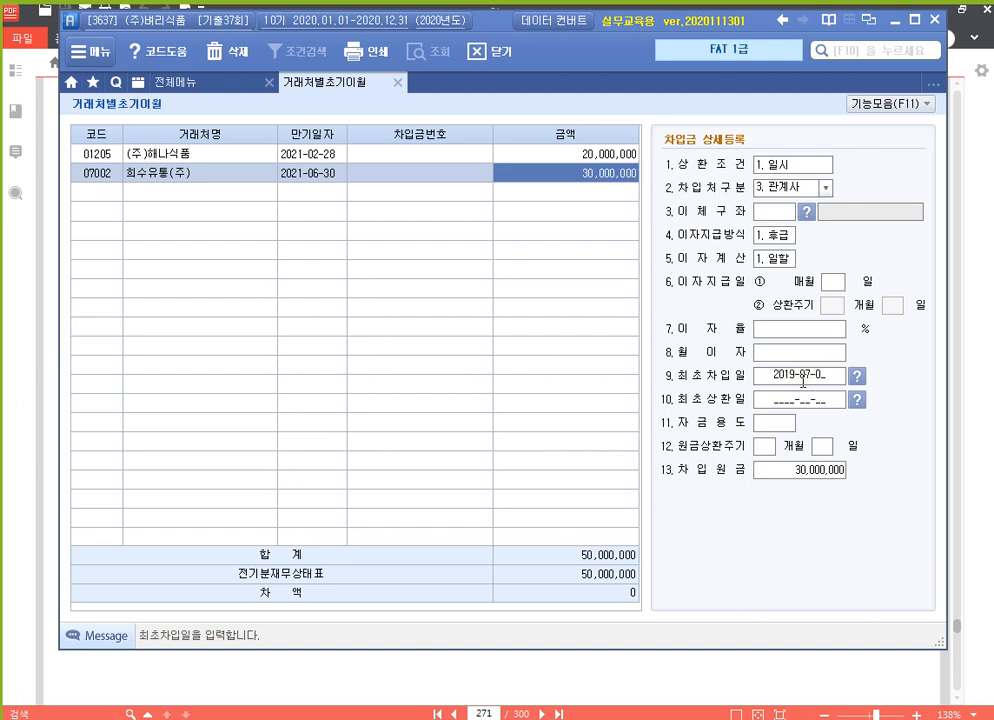
type("1")
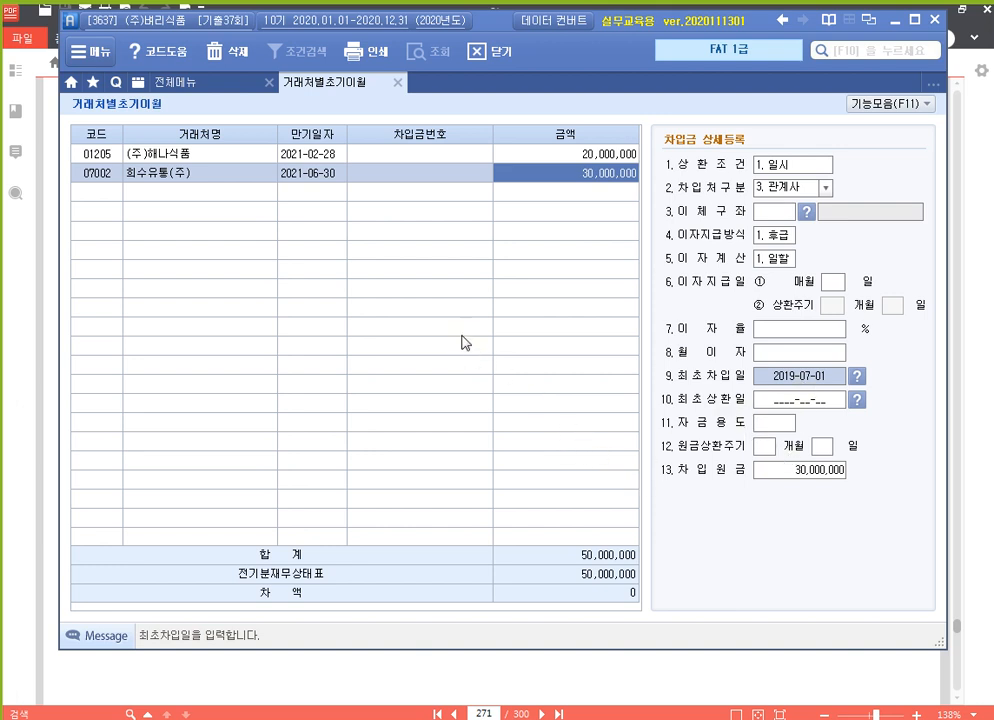
left_click(443, 280)
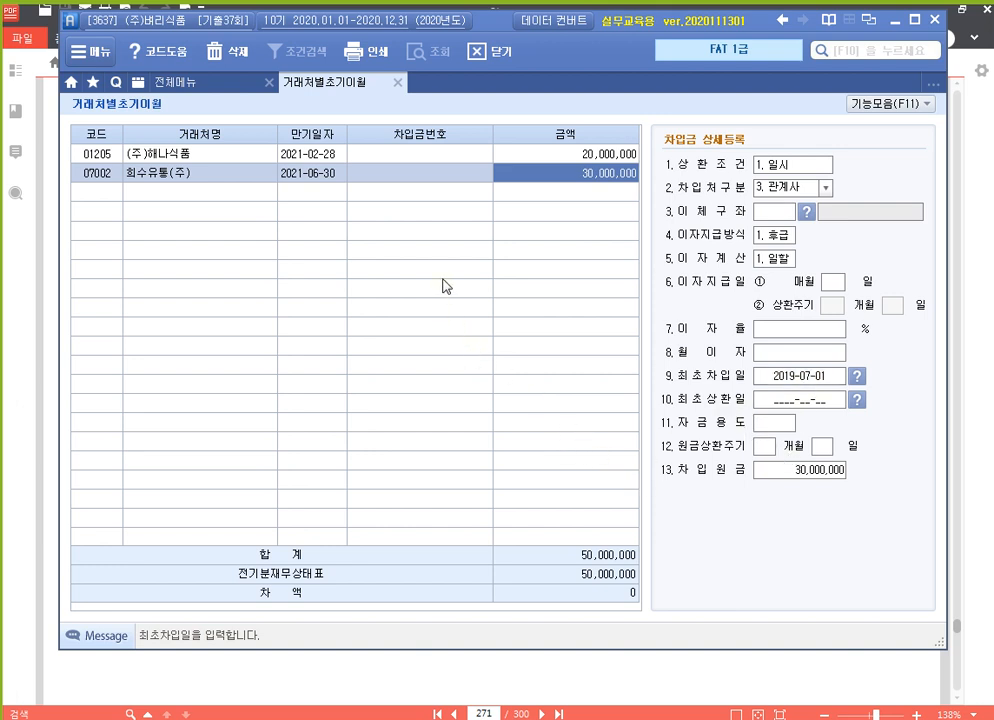
key("Return")
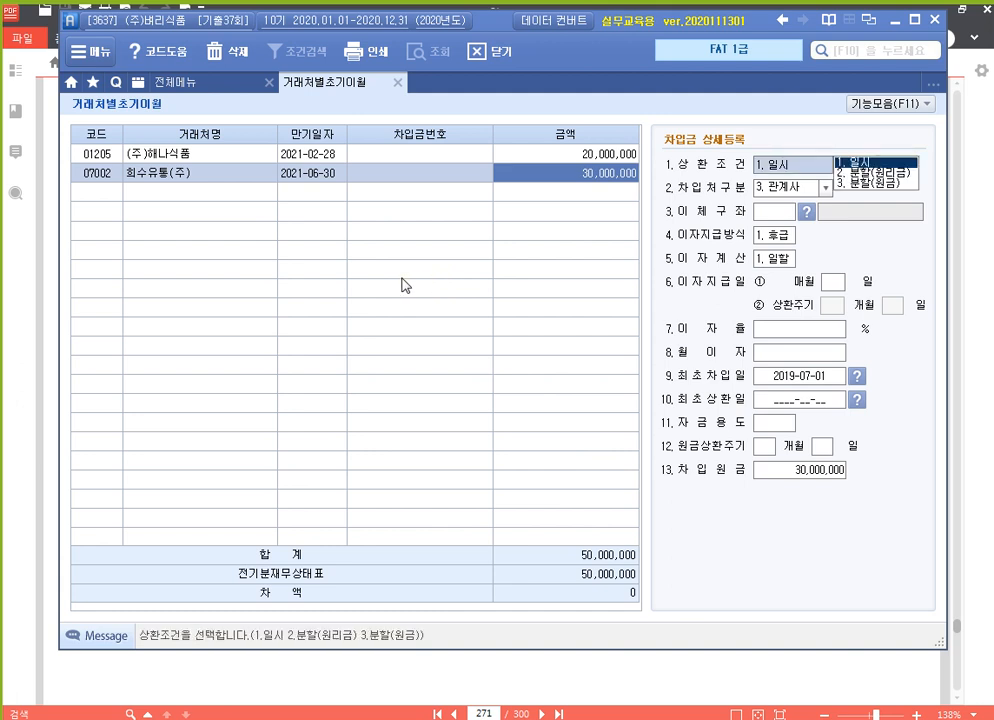
left_click(399, 197)
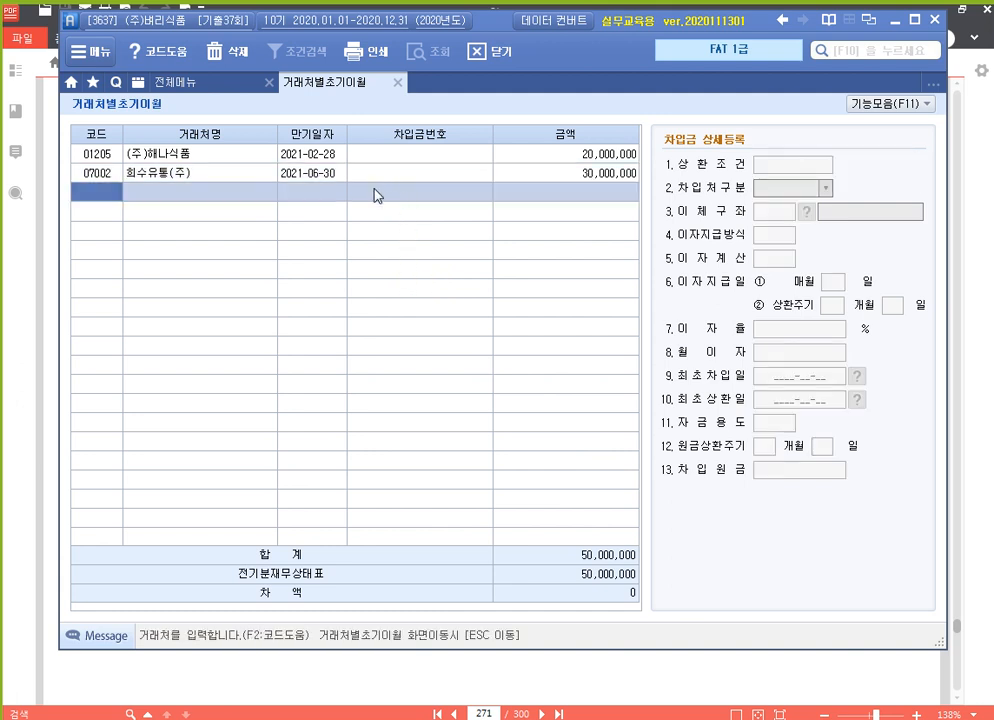
Back in the account list, check 293 장기차입금 shows 50,000,000, then close 거래처별초기이월.
key("Escape")
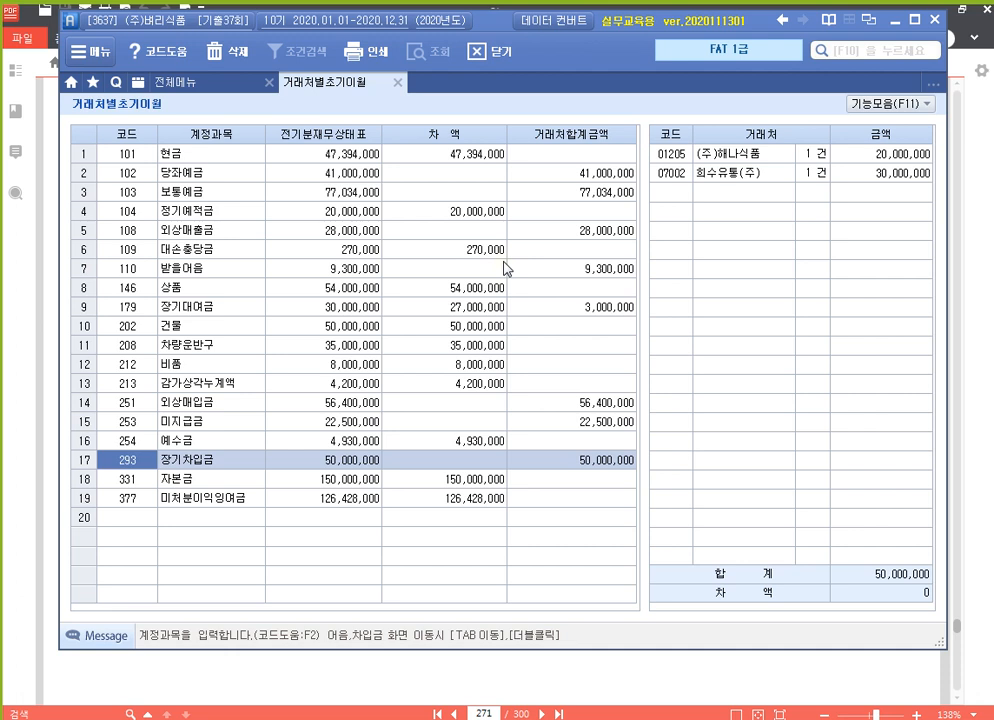
left_click(398, 83)
Scroll the exam PDF to page 272's 480,000 lunch-box receipt task, then return to Smart A.
left_click(958, 222)
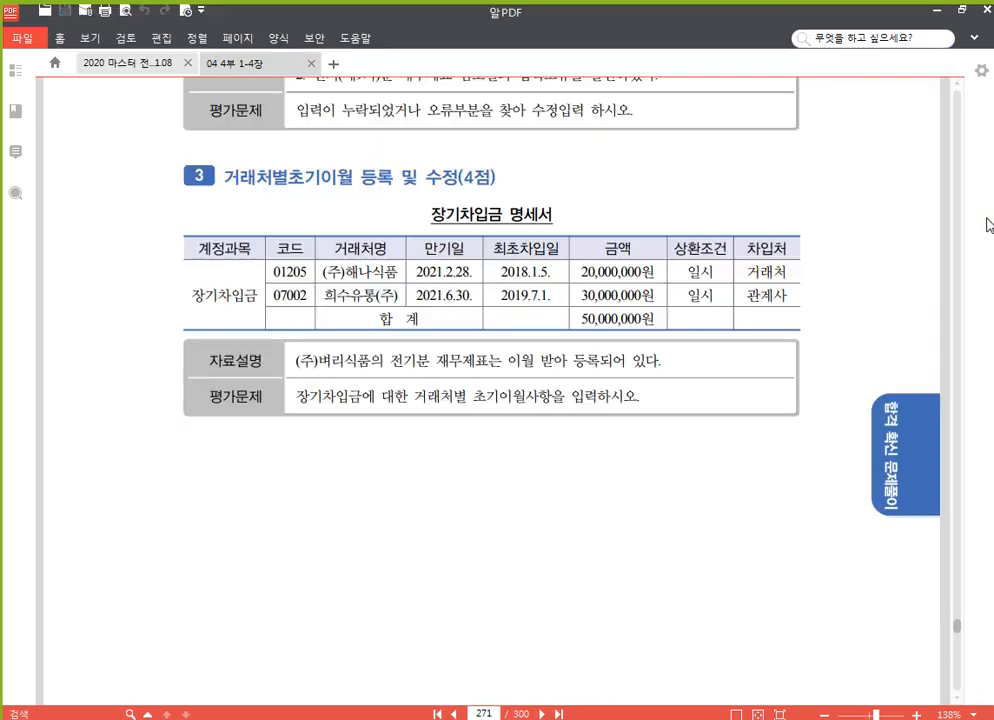
scroll(642, 387, "down", 10)
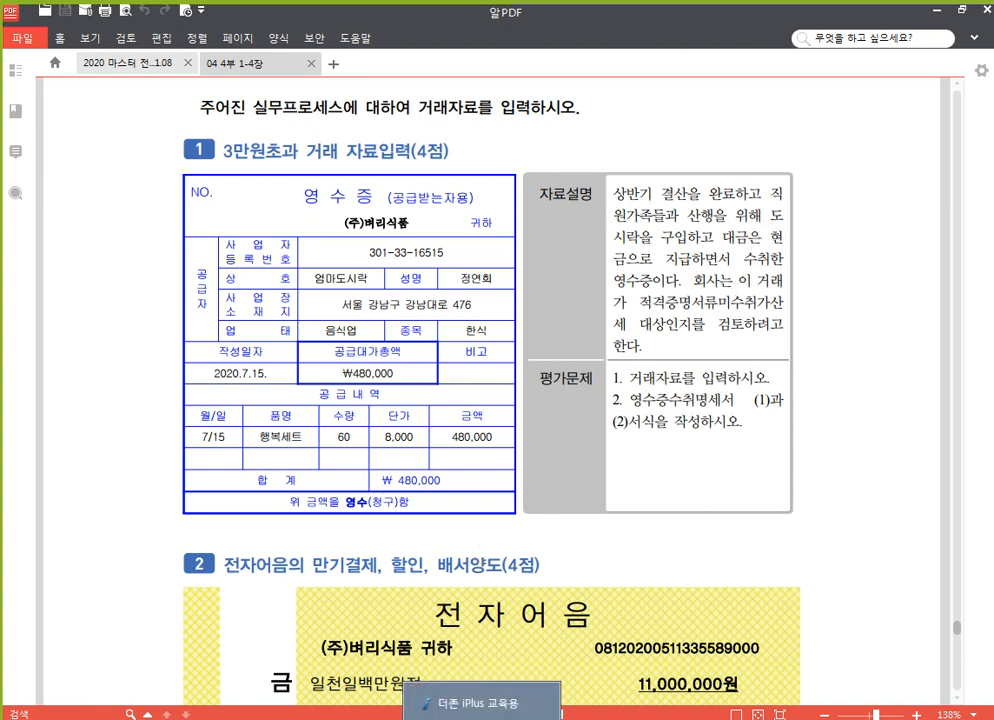
left_click(480, 703)
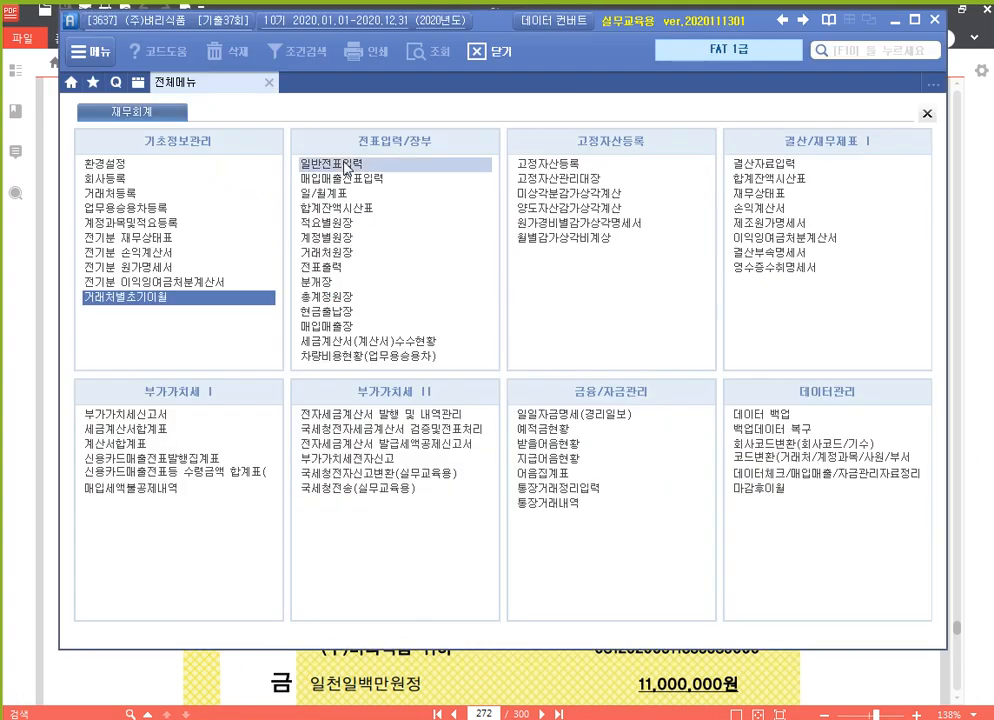
Start a July 15 general voucher with a 480,000 debit to 811 복리후생비.
left_click(340, 165)
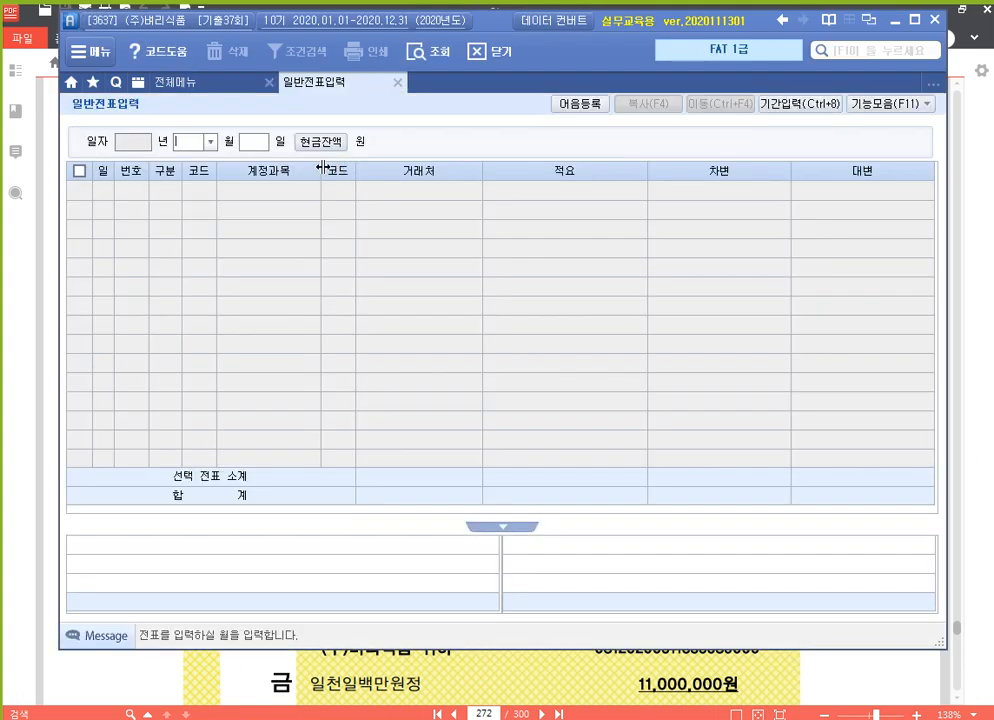
type("07")
key("Return")
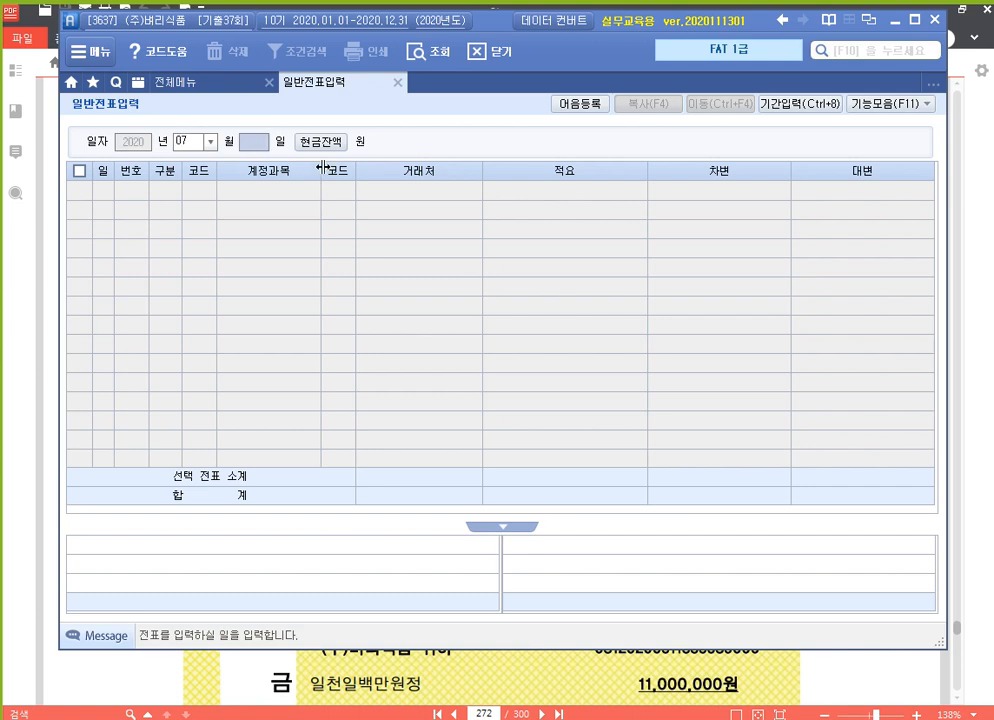
type("15")
key("Return")
type("3")
key("Return")
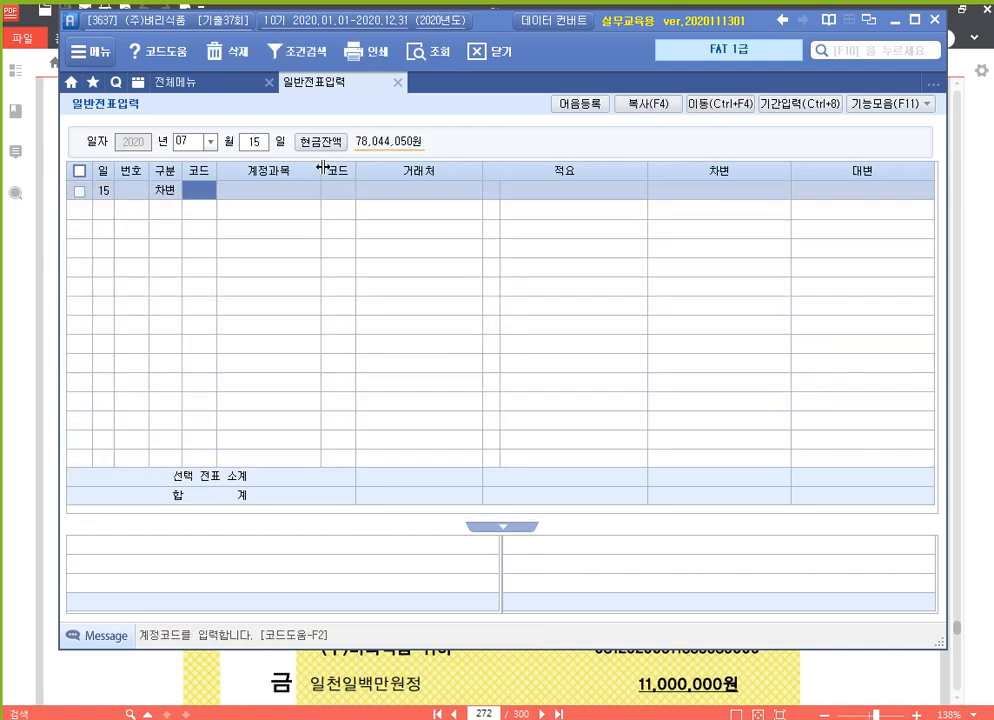
type("811")
key("Return")
key("Return")
key("Return")
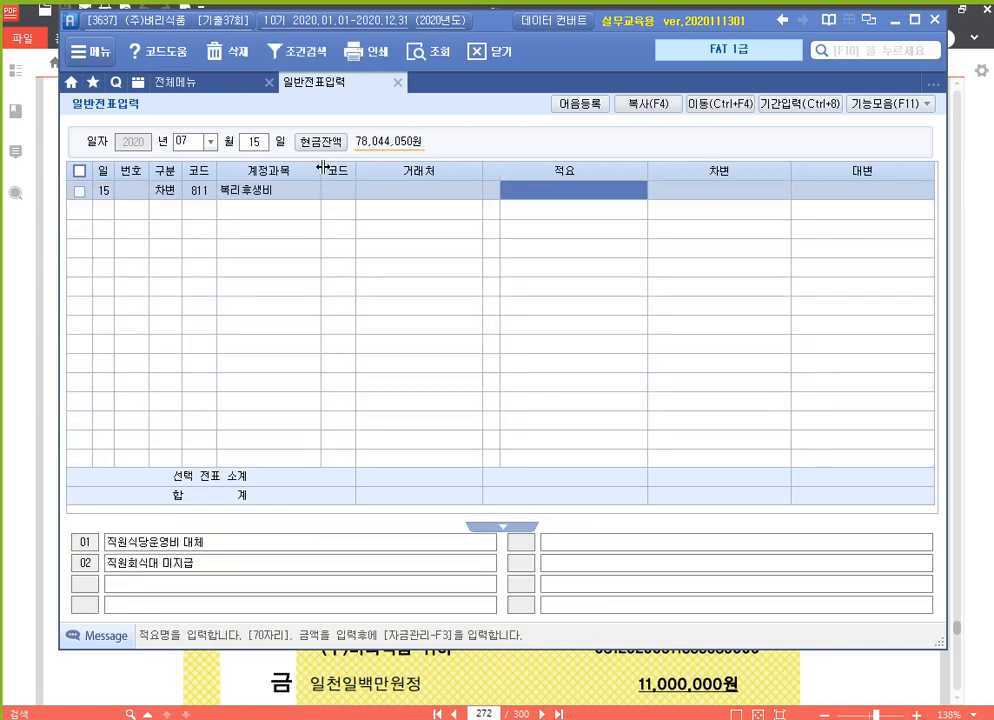
key("Return")
type("480,000")
Add the matching 480,000 credit to 101 현금 and go back to the full menu.
key("Return")
type("4")
key("Return")
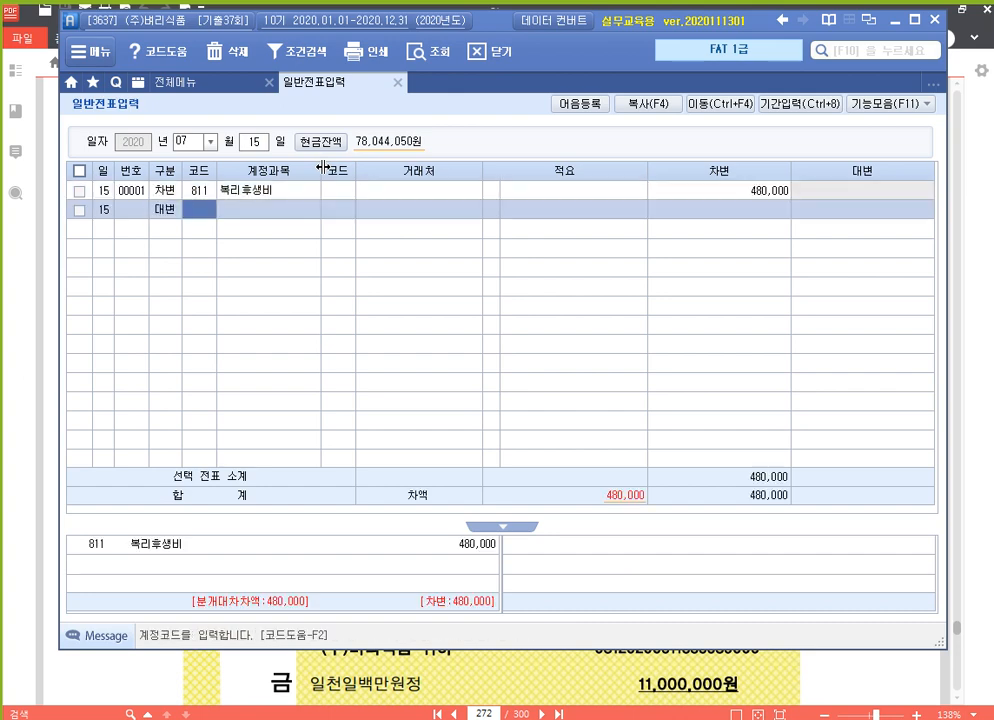
type("101")
key("Return")
key("Return")
key("Return")
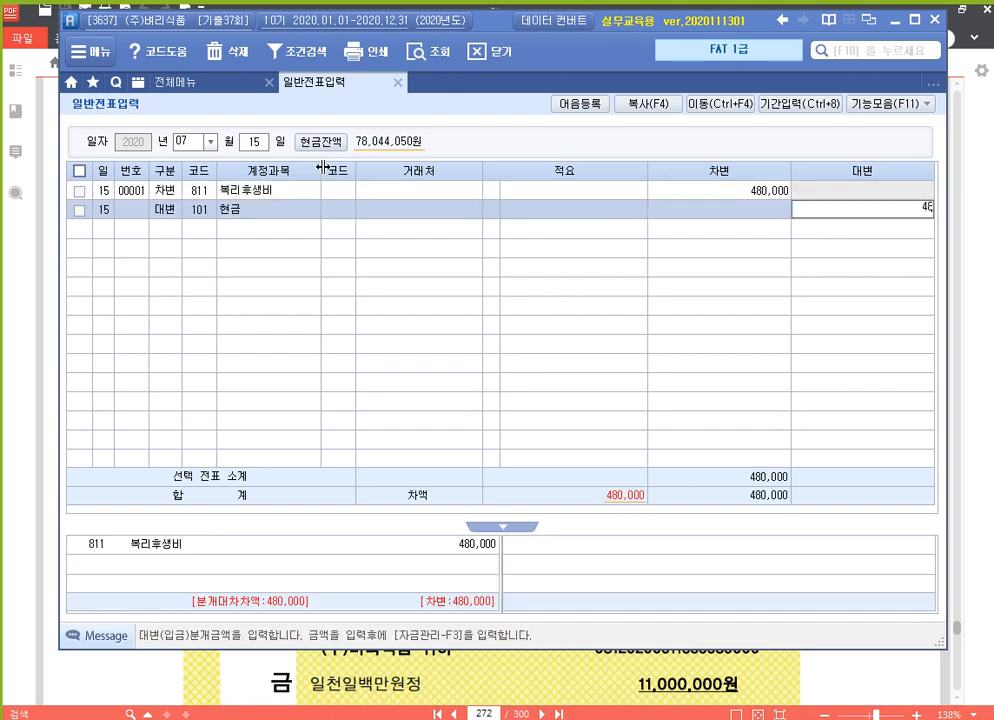
key("Return")
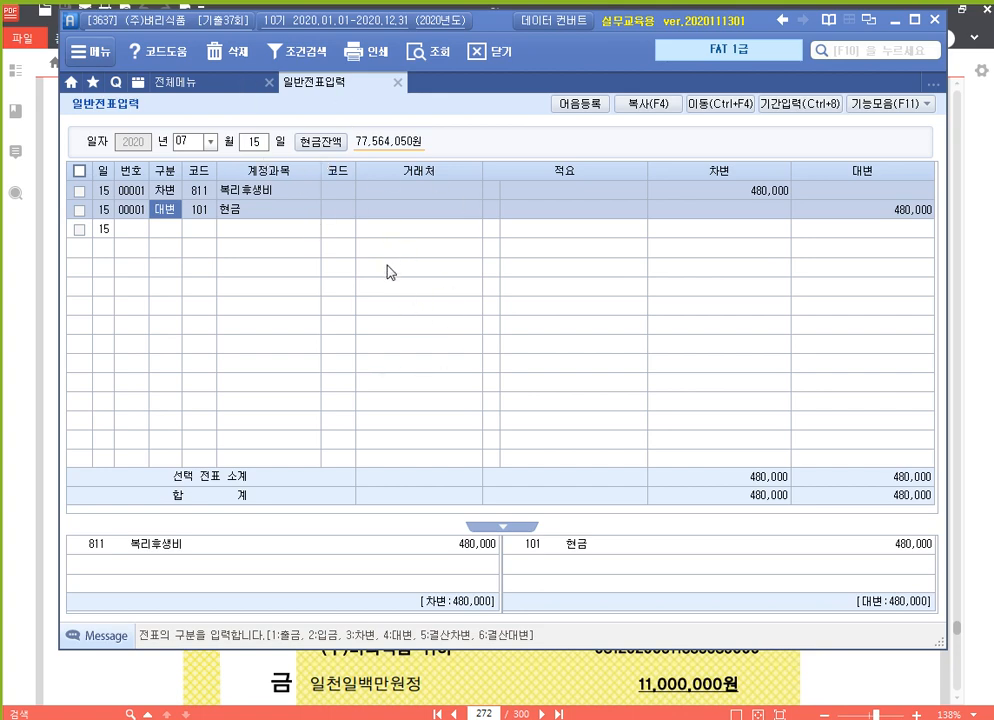
left_click(226, 88)
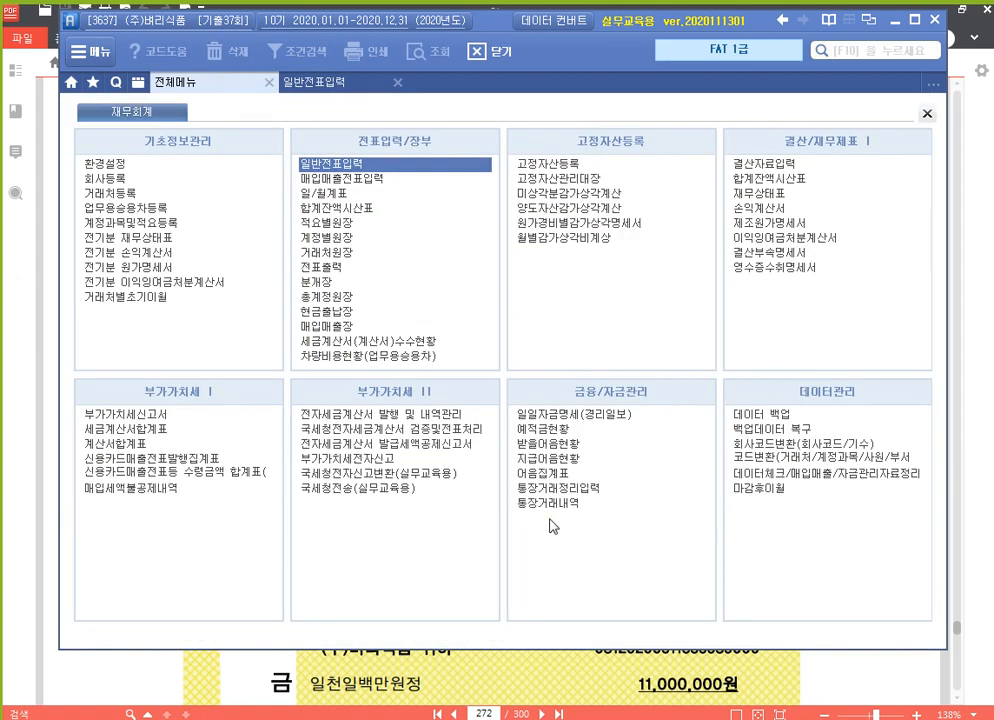
left_click(902, 688)
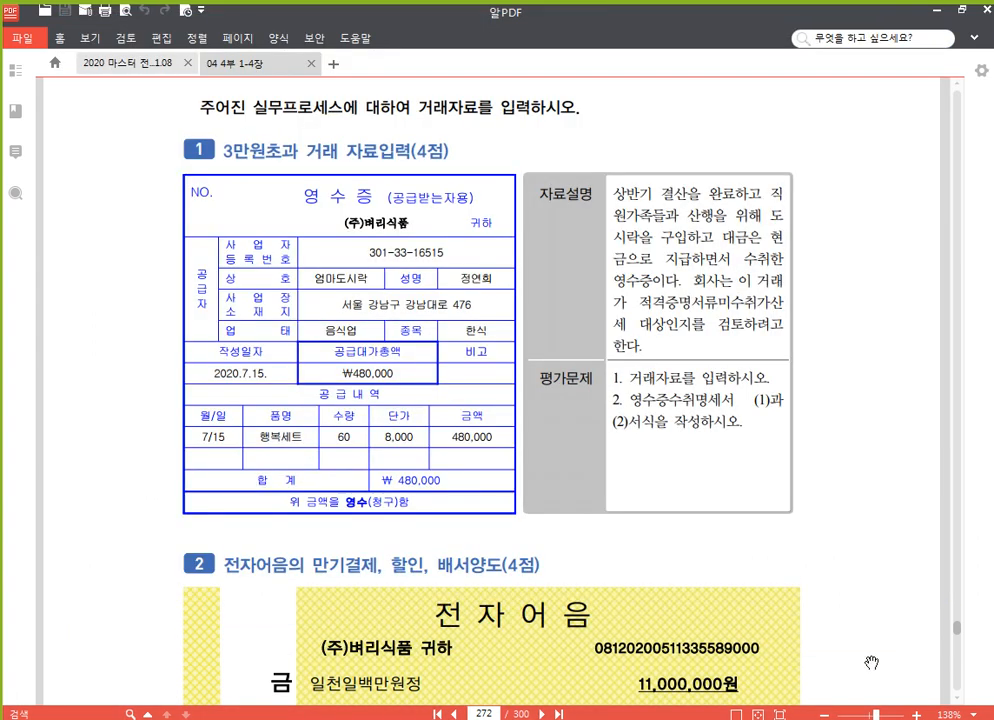
key("F9")
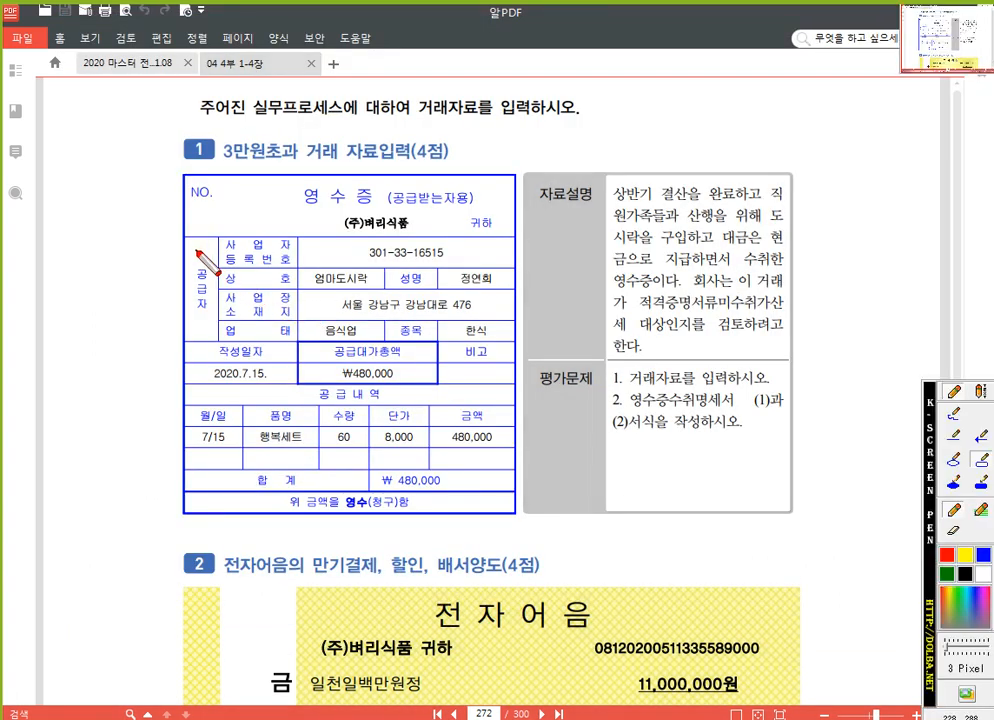
left_click_drag(184, 237, 515, 386)
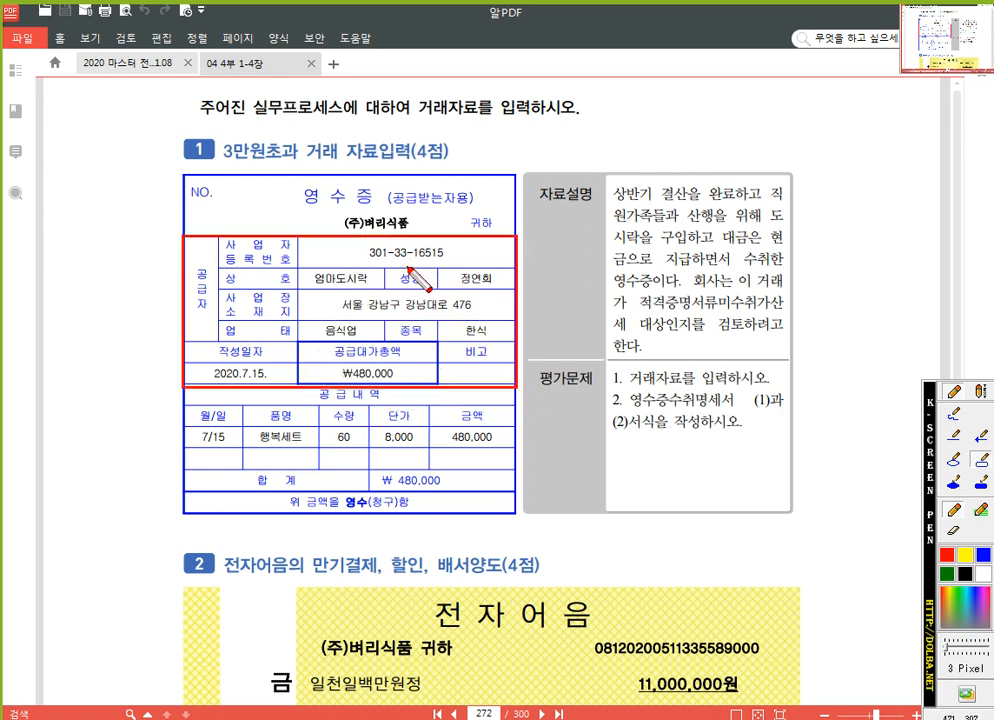
key("F9")
key("alt+Tab")
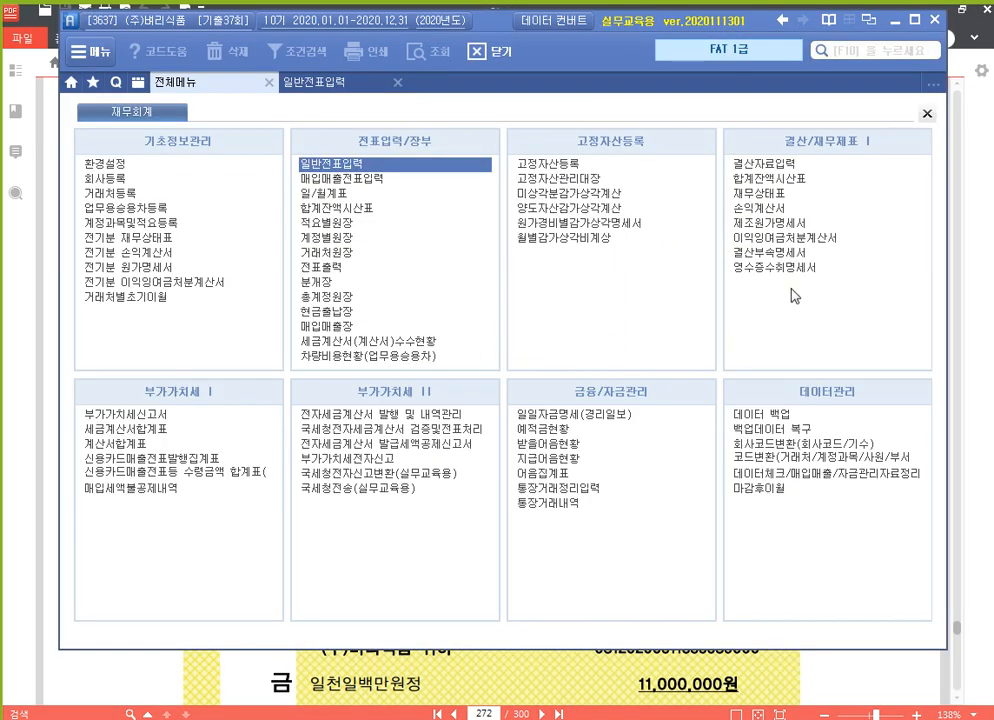
key("ctrl")
key("ctrl")
key("ctrl")
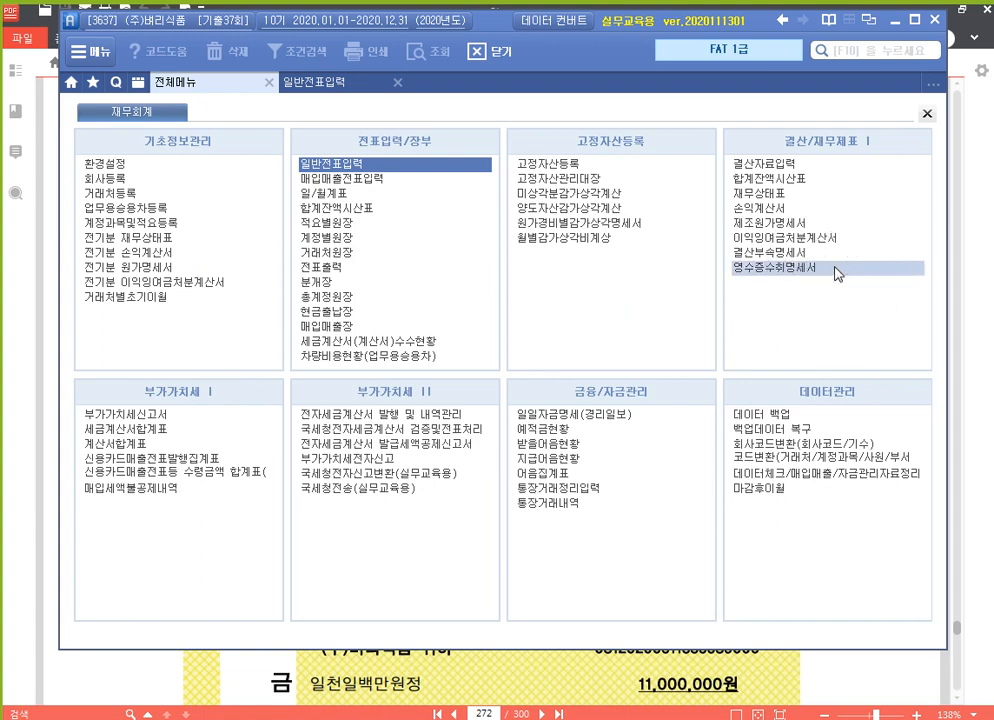
key("ctrl")
Enter the 2020-07-15 엄마도시락 receipt: representative, address, registration number, amount 480,000.
left_click(836, 268)
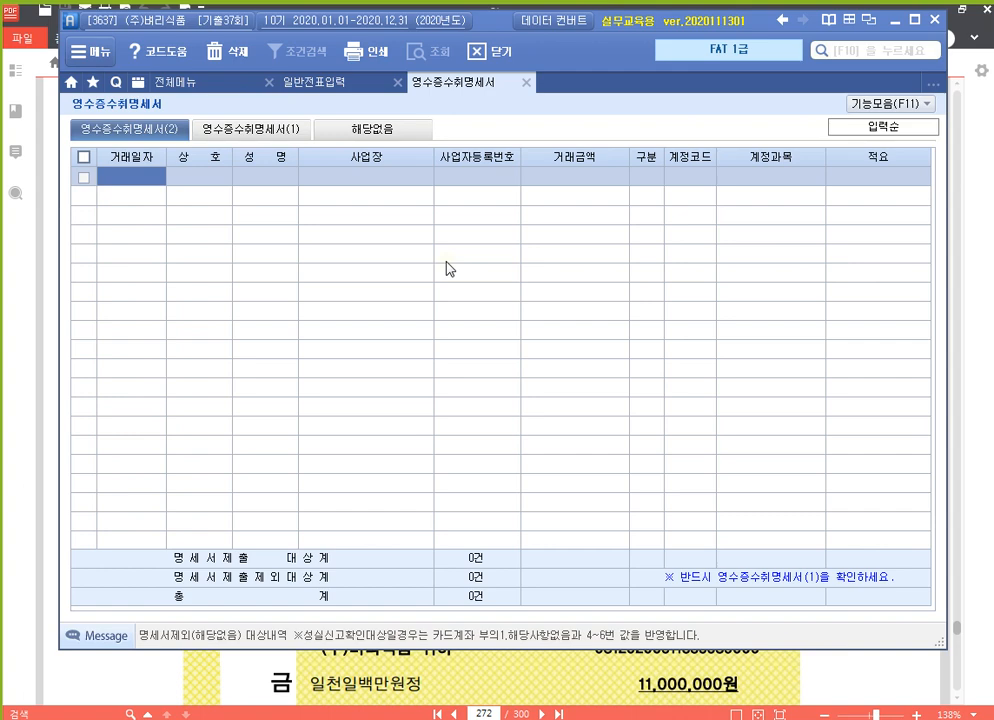
type("20200715")
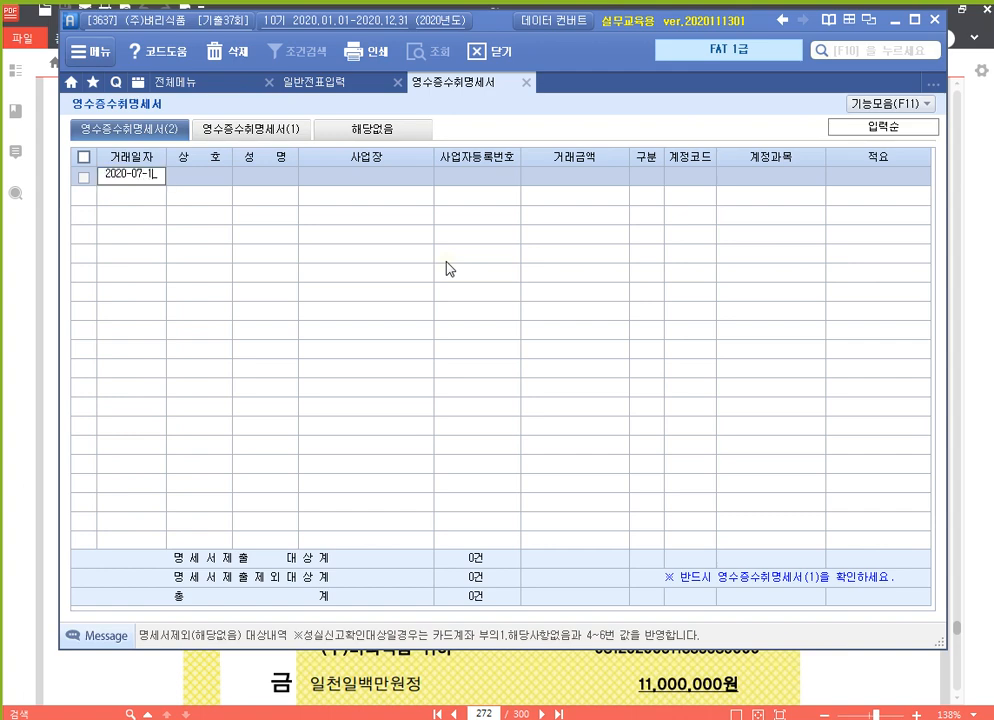
key("Return")
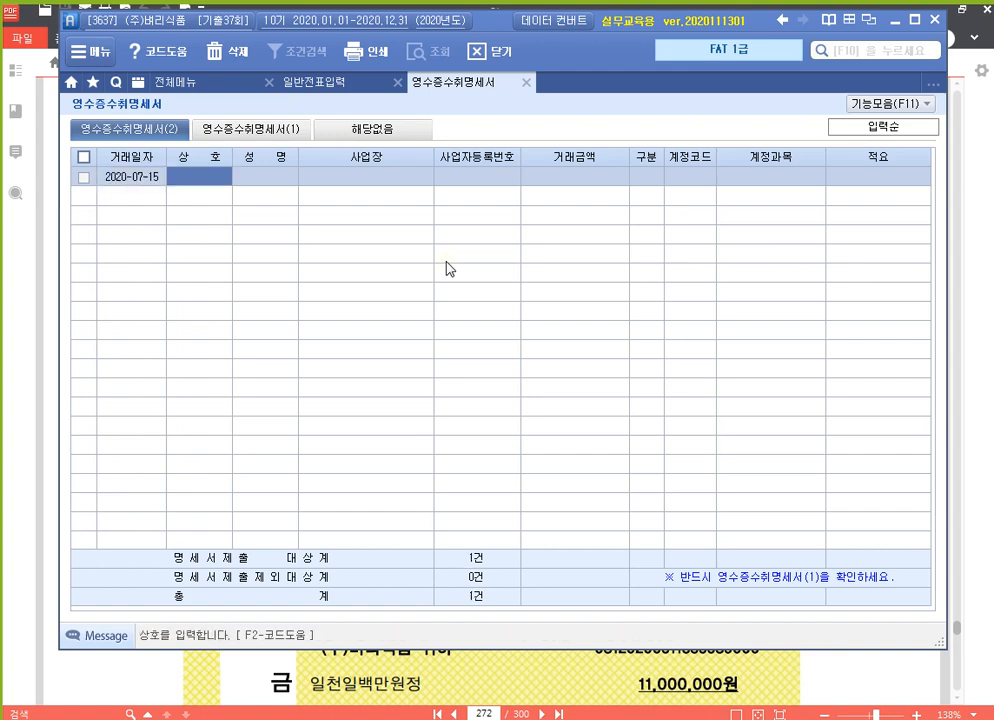
type("엄마도시락")
key("Return")
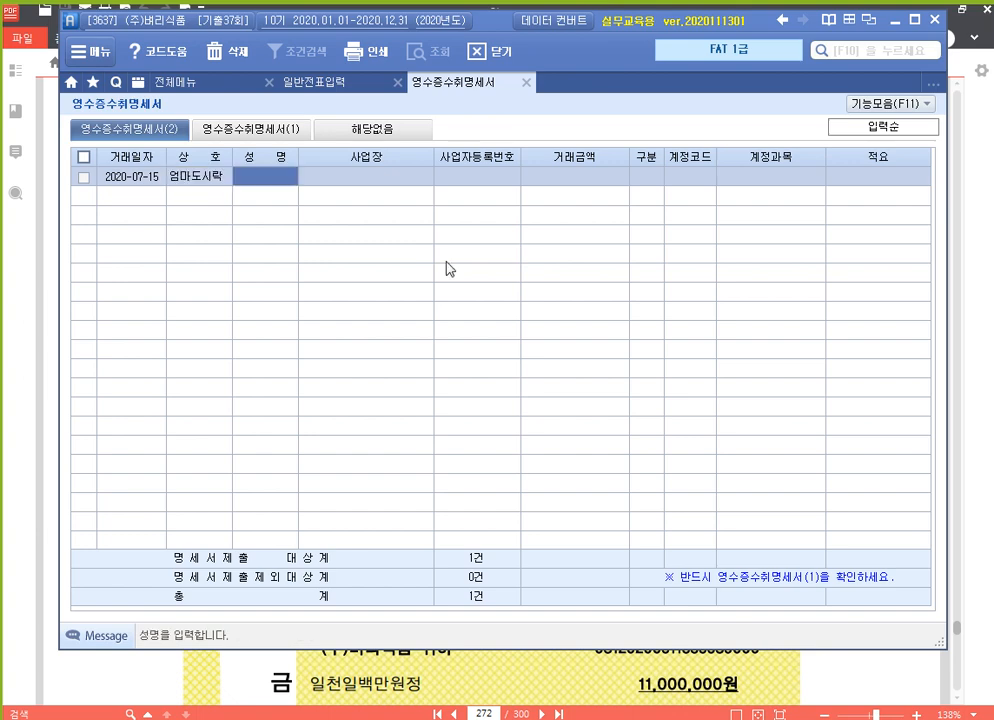
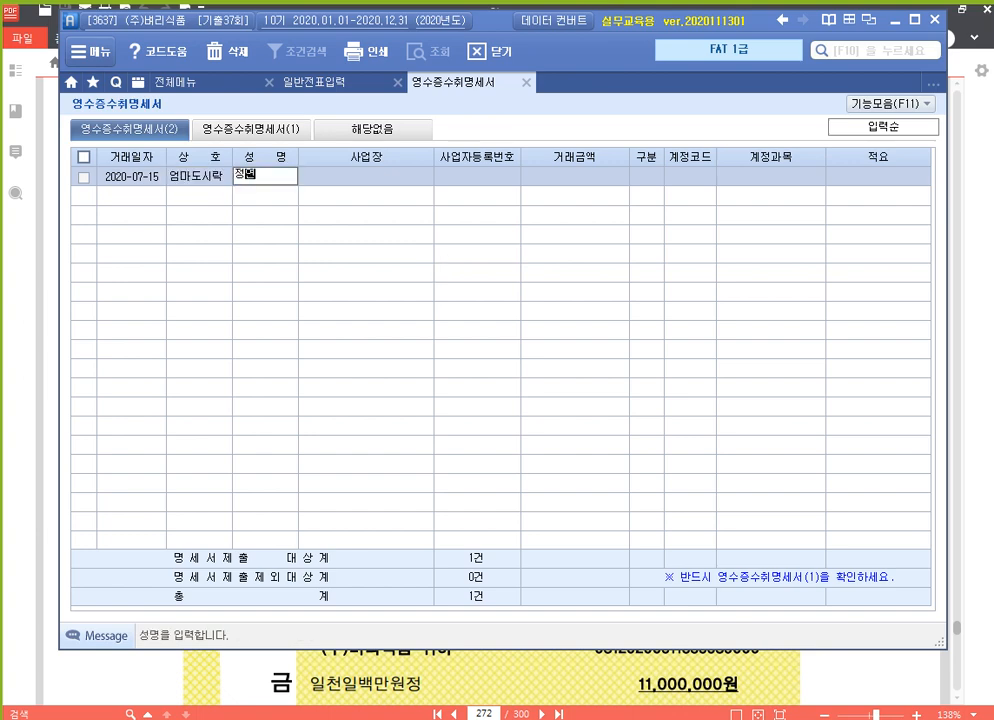
key("Return")
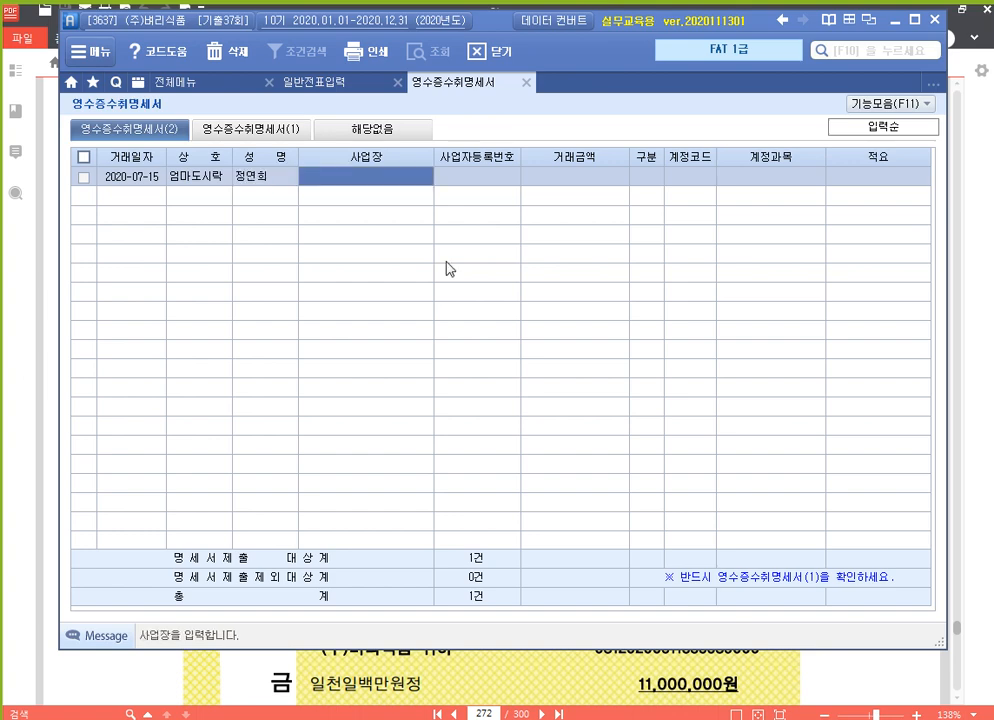
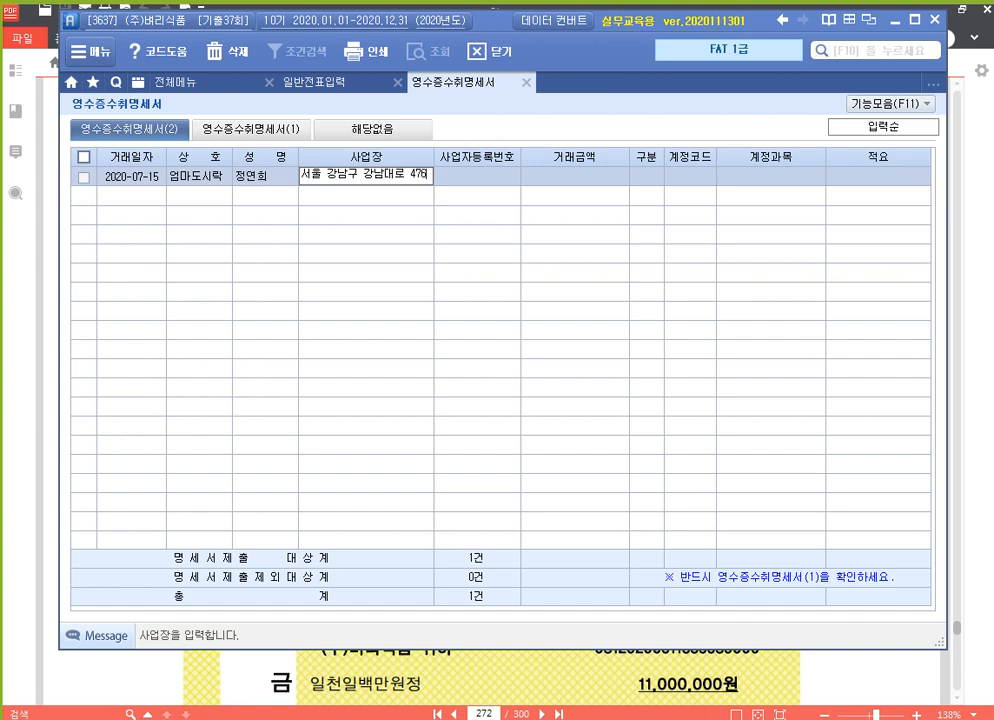
key("Return")
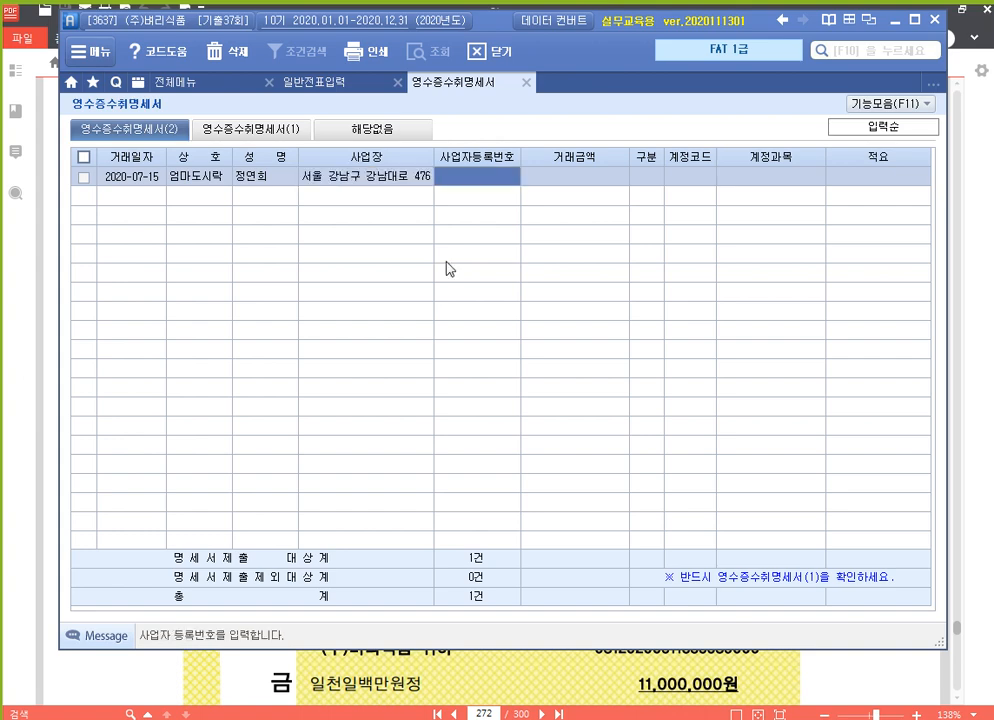
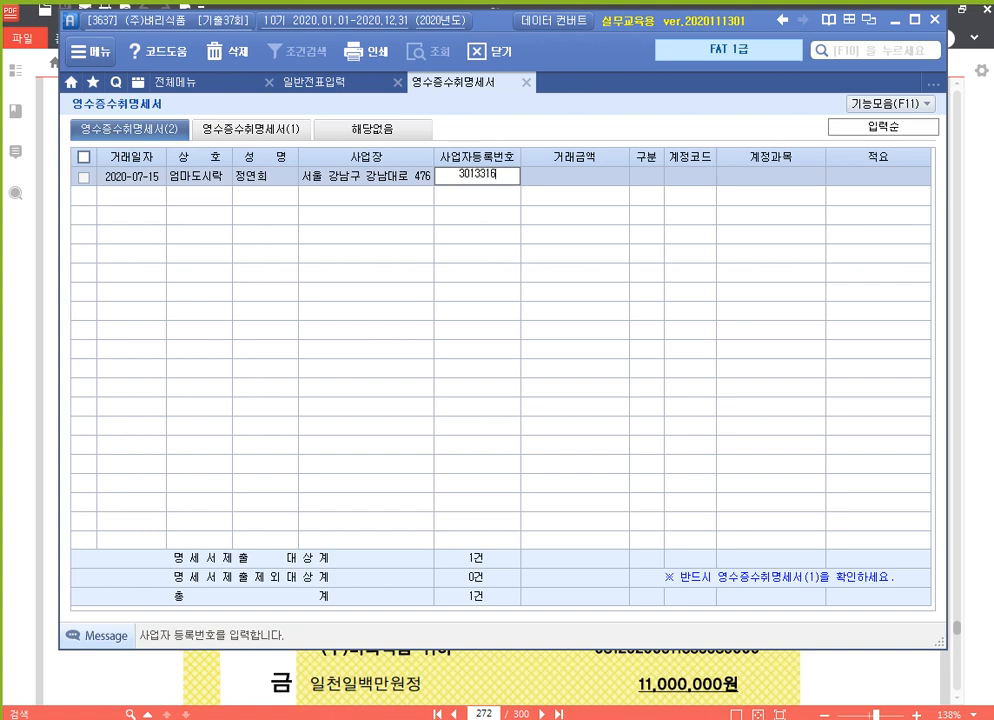
key("Return")
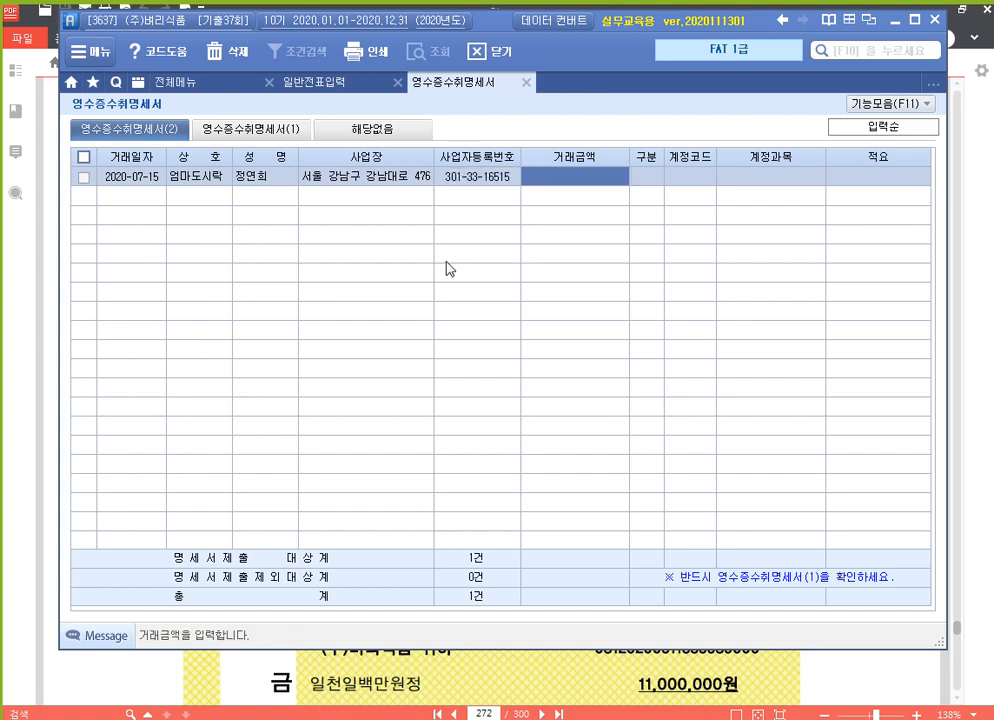
type("4800000")
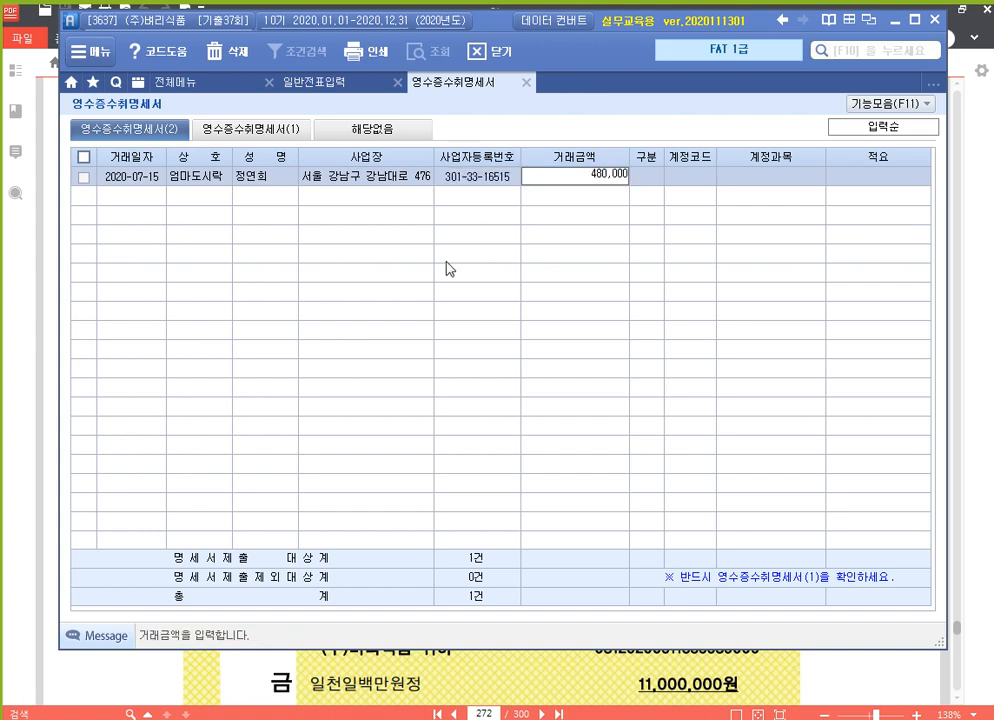
key("Return")
Assign account 811 복리후생비, check the 480,000 in the summary form, and save on closing.
key("Return")
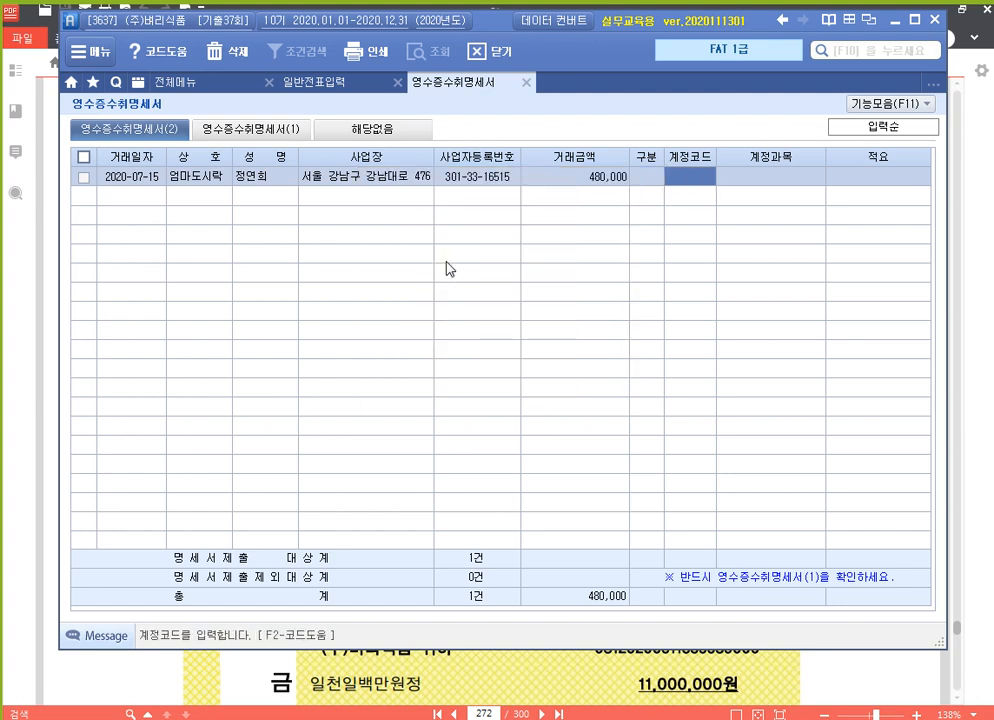
type("811")
key("Return")
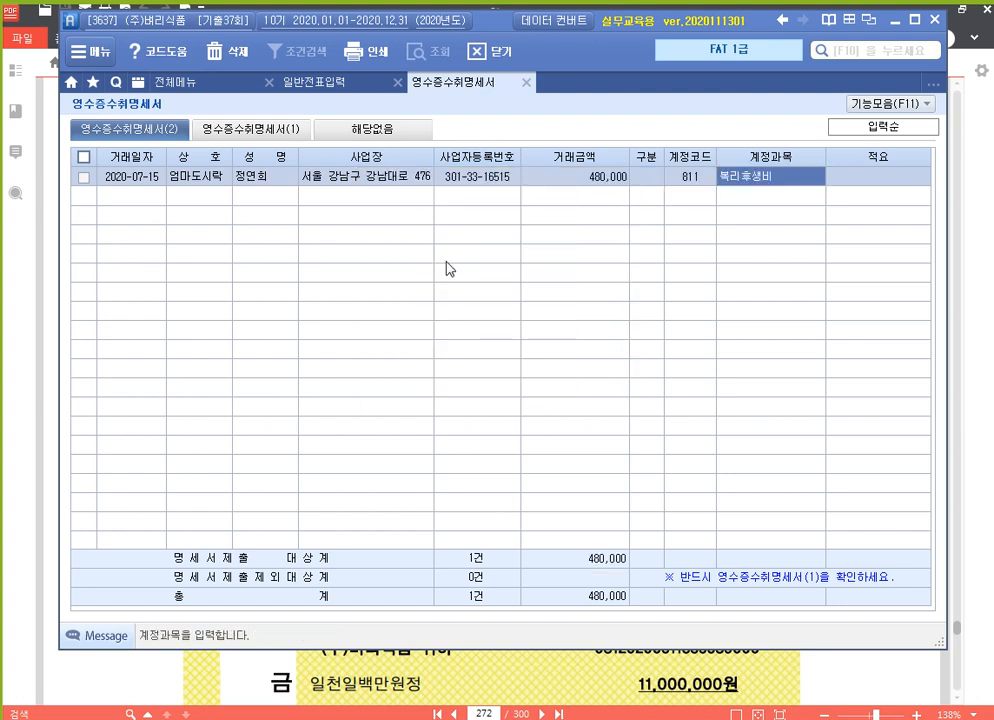
key("Return")
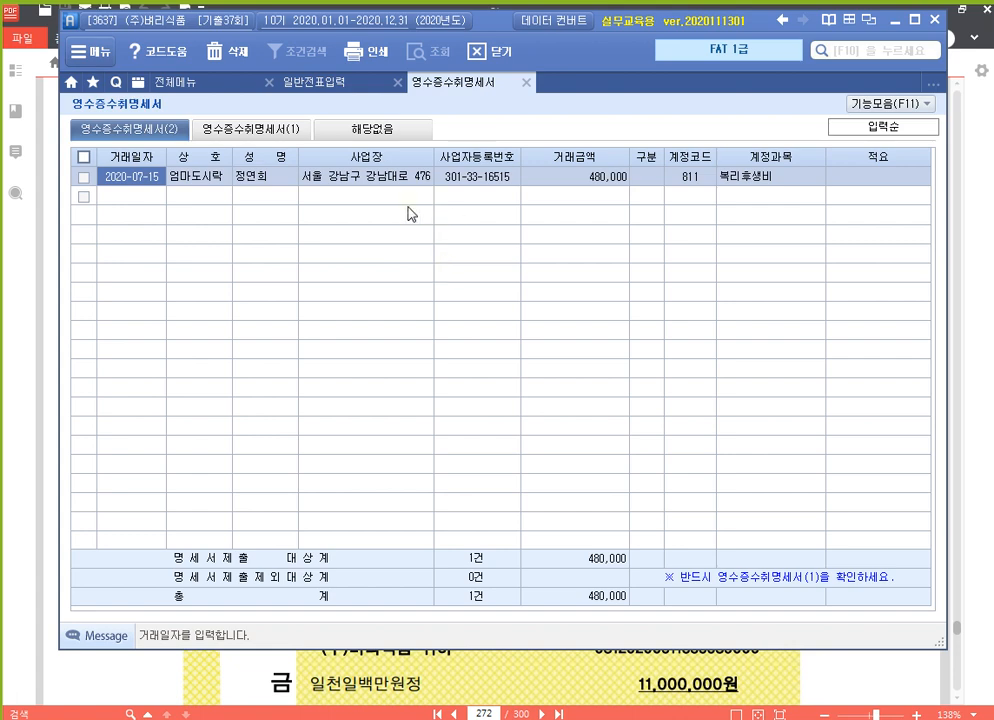
left_click(270, 138)
left_click(882, 268)
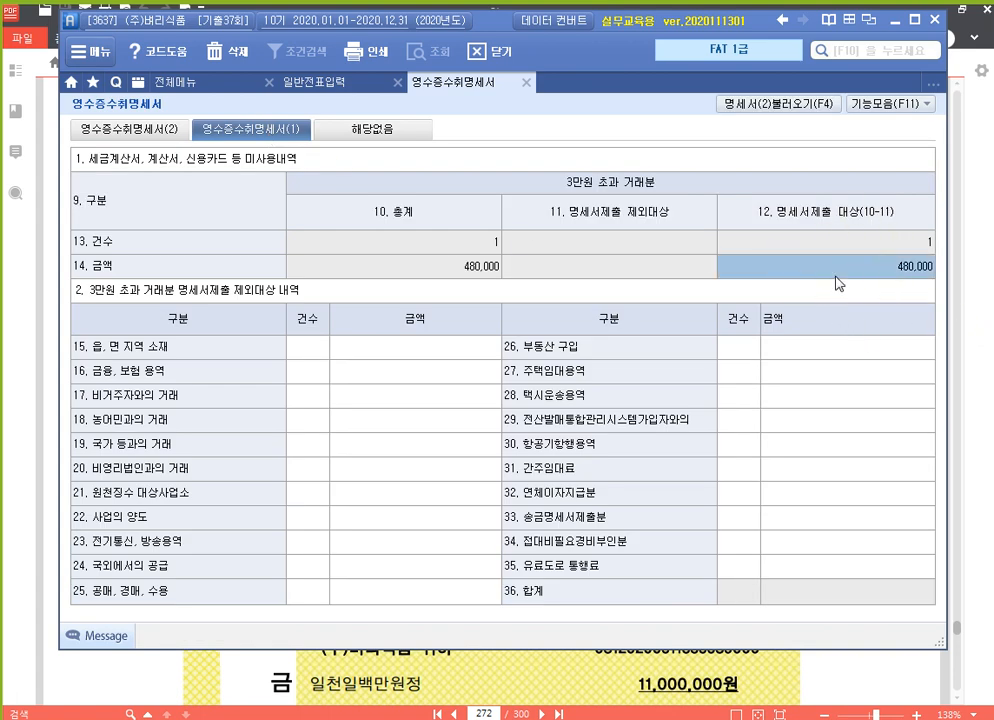
left_click(527, 82)
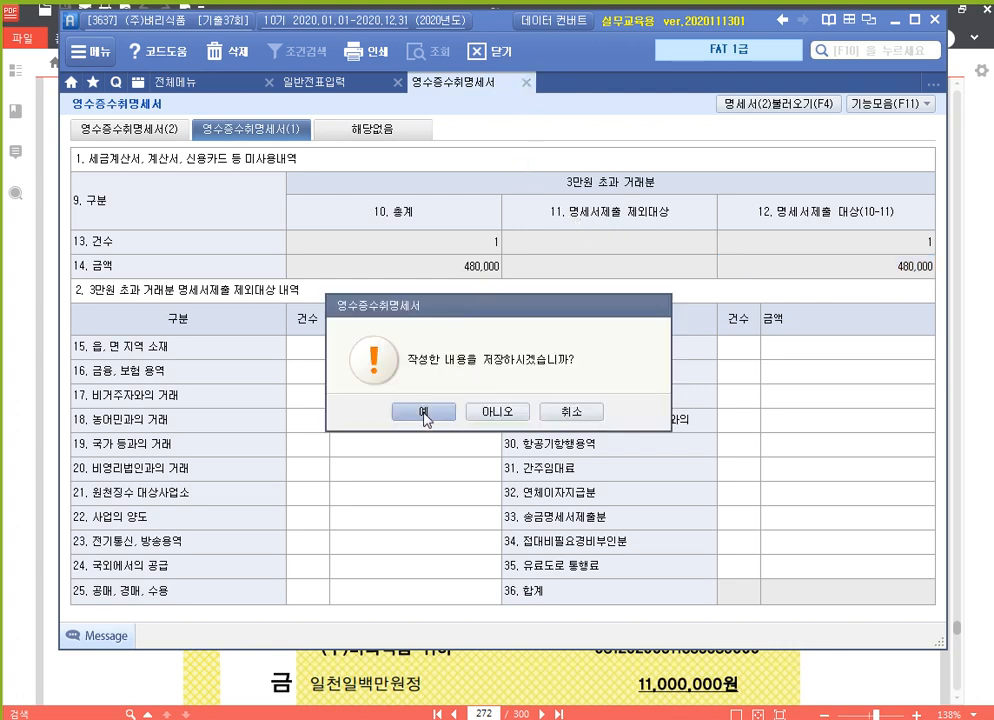
left_click(424, 413)
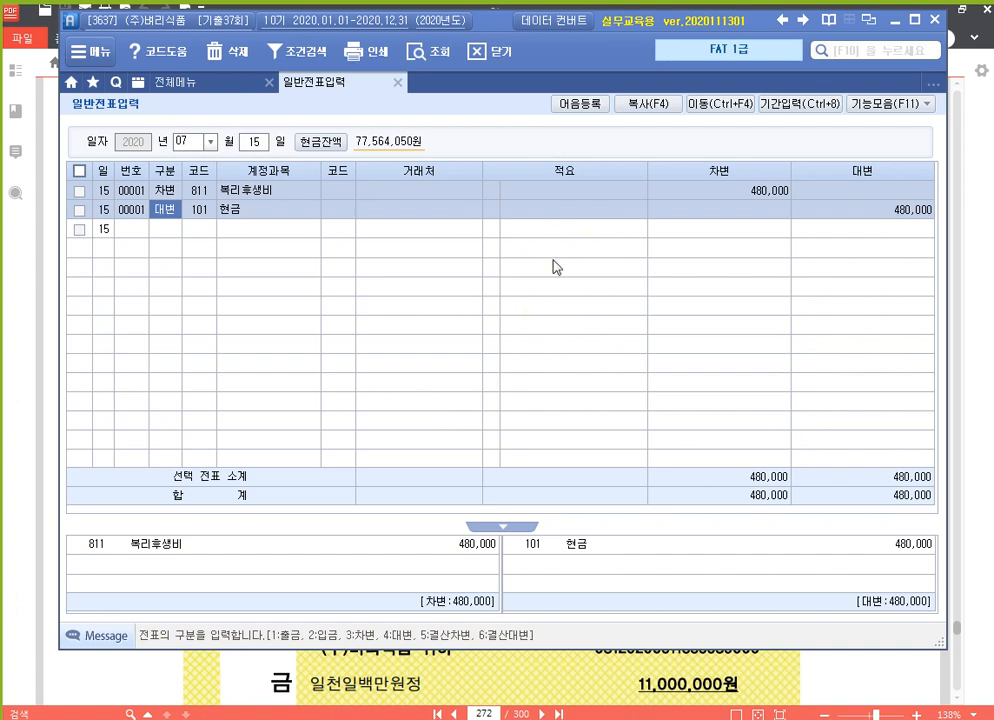
Read page 273's July 25 electronic-note discount question (230,000 fee), then return to 일반전표입력.
left_click(981, 324)
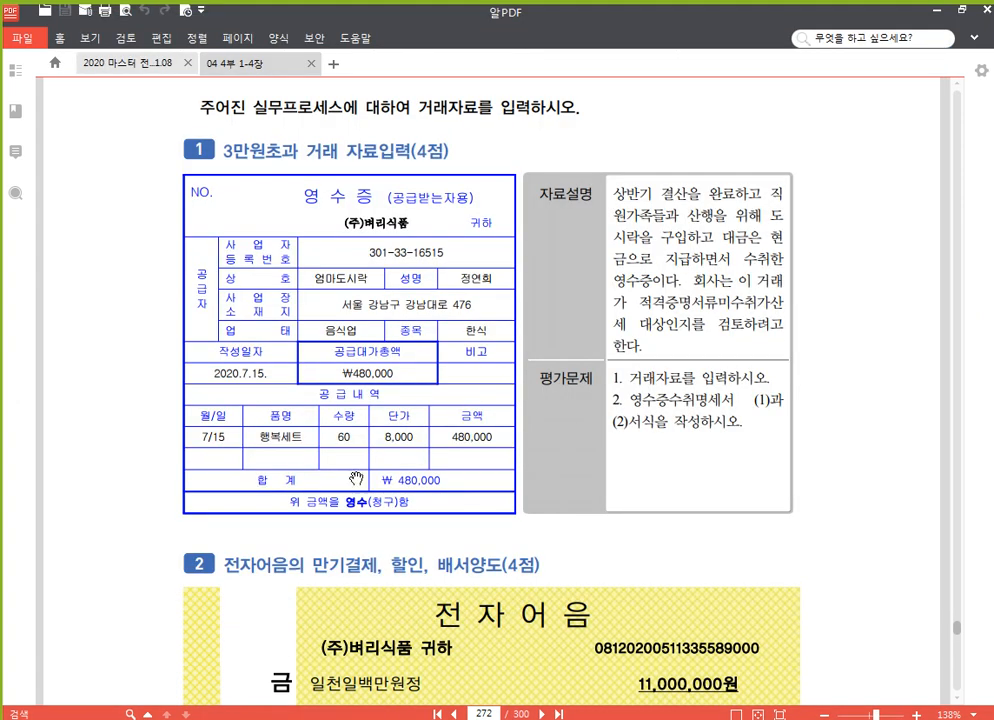
scroll(494, 338, "down", 5)
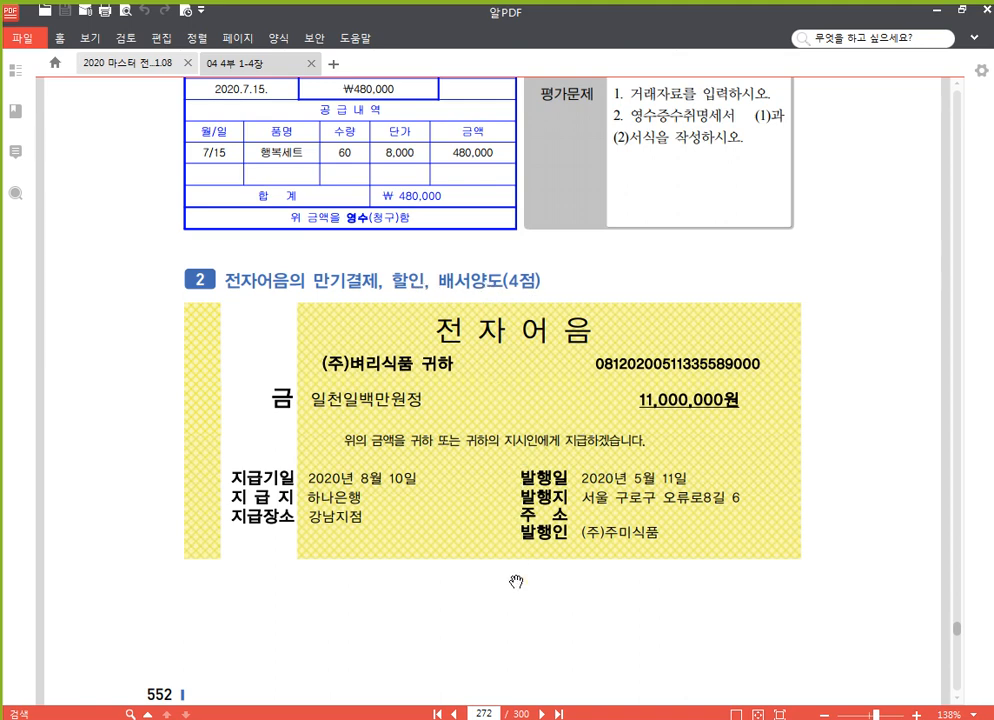
left_click_drag(501, 600, 507, 534)
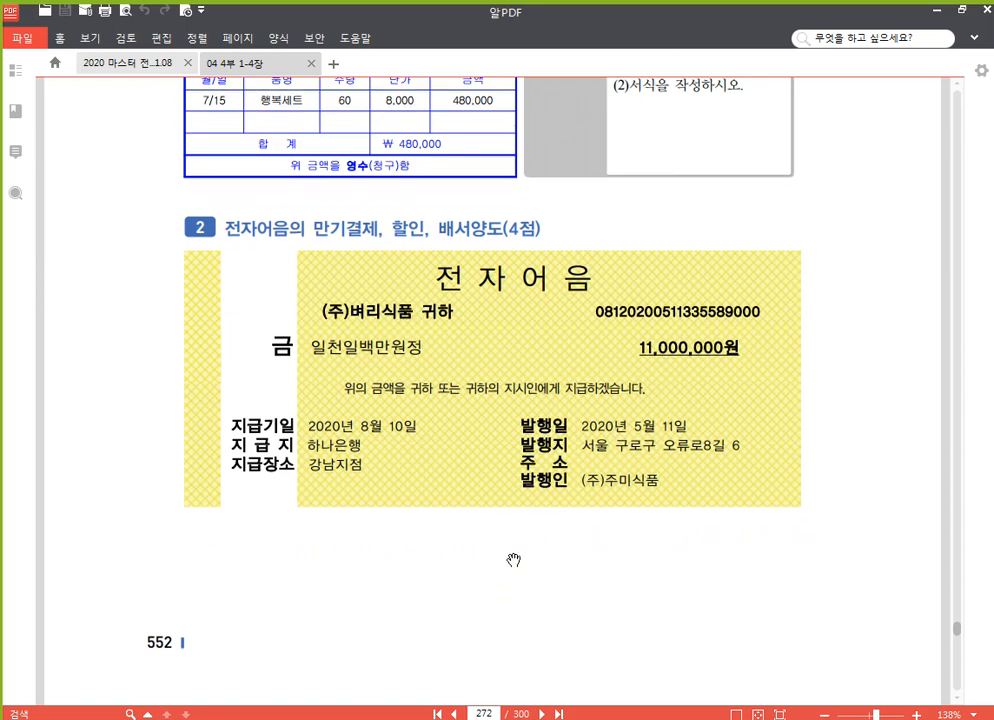
scroll(512, 560, "down", 8)
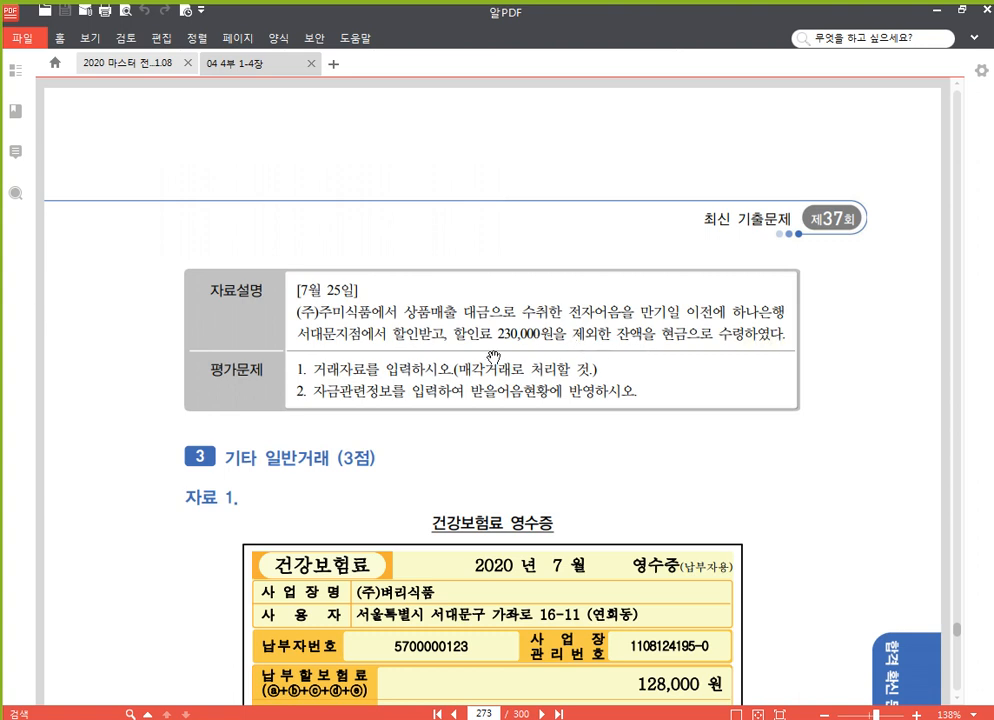
scroll(536, 341, "up", 3)
scroll(536, 341, "up", 2)
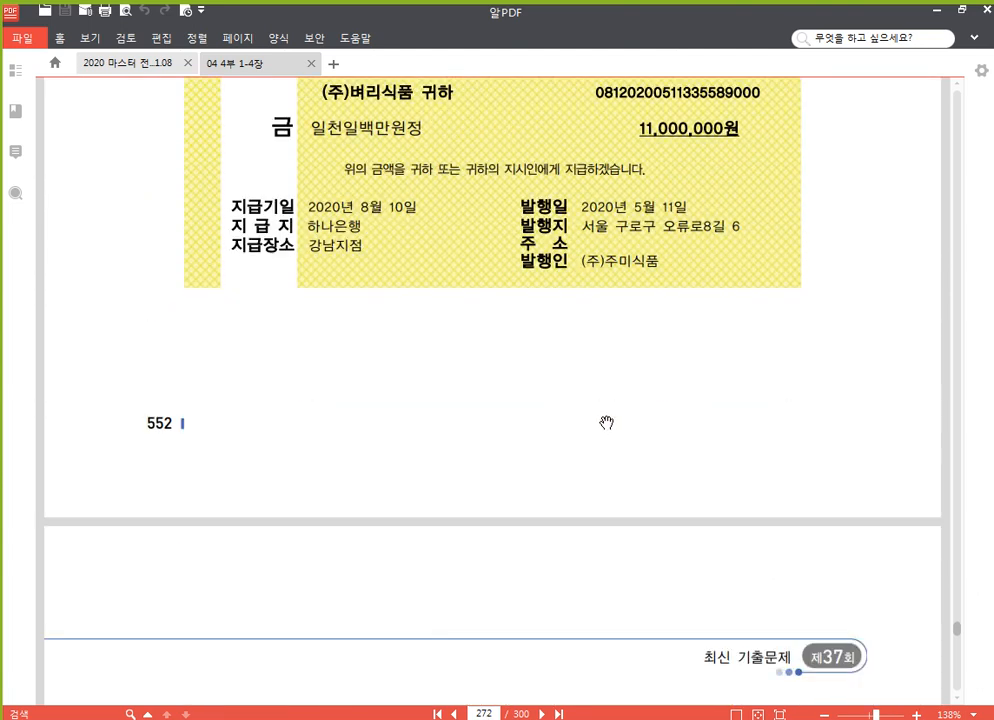
scroll(606, 419, "down", 3)
scroll(433, 468, "down", 1)
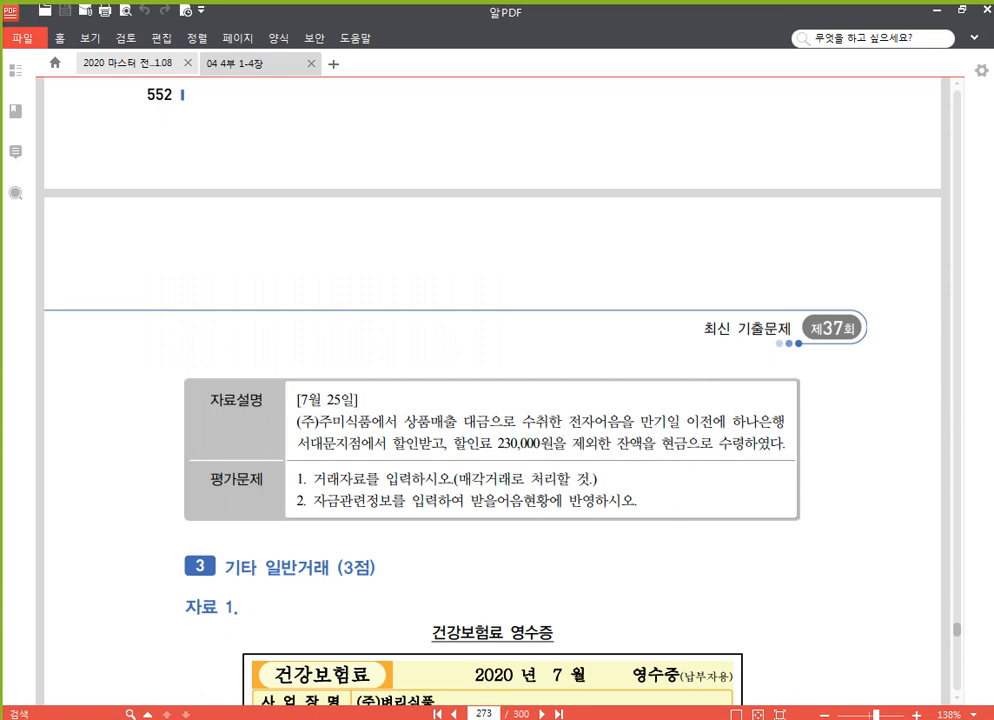
mouse_move(482, 719)
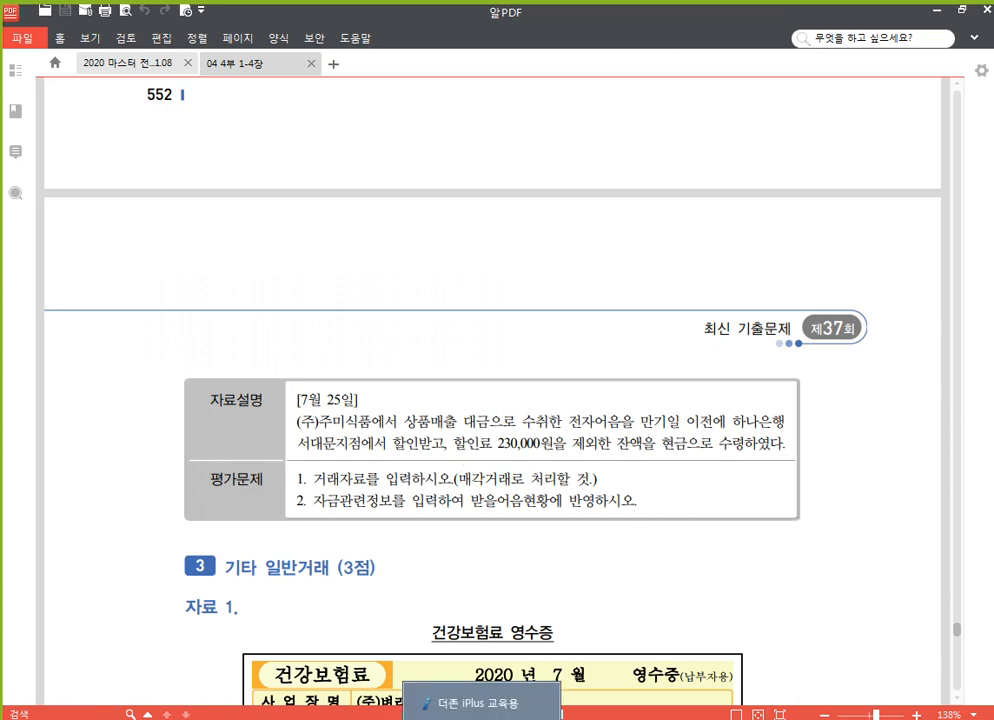
left_click(478, 703)
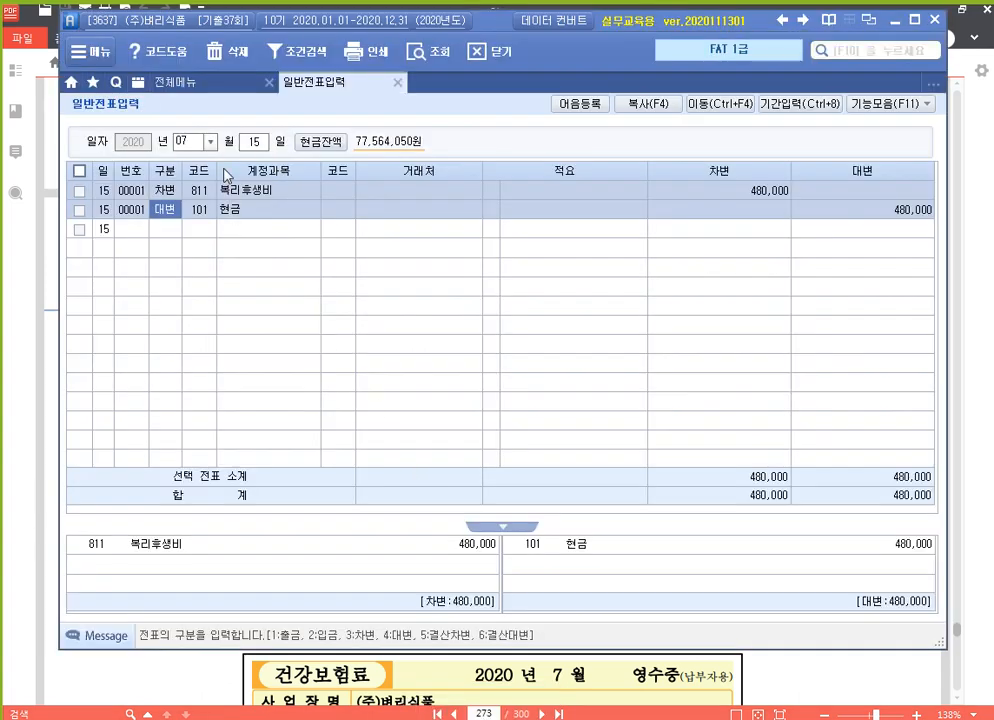
Start a July 25 voucher crediting 110 받을어음 11,000,000 for (주)주미식품.
left_click(256, 142)
type("4")
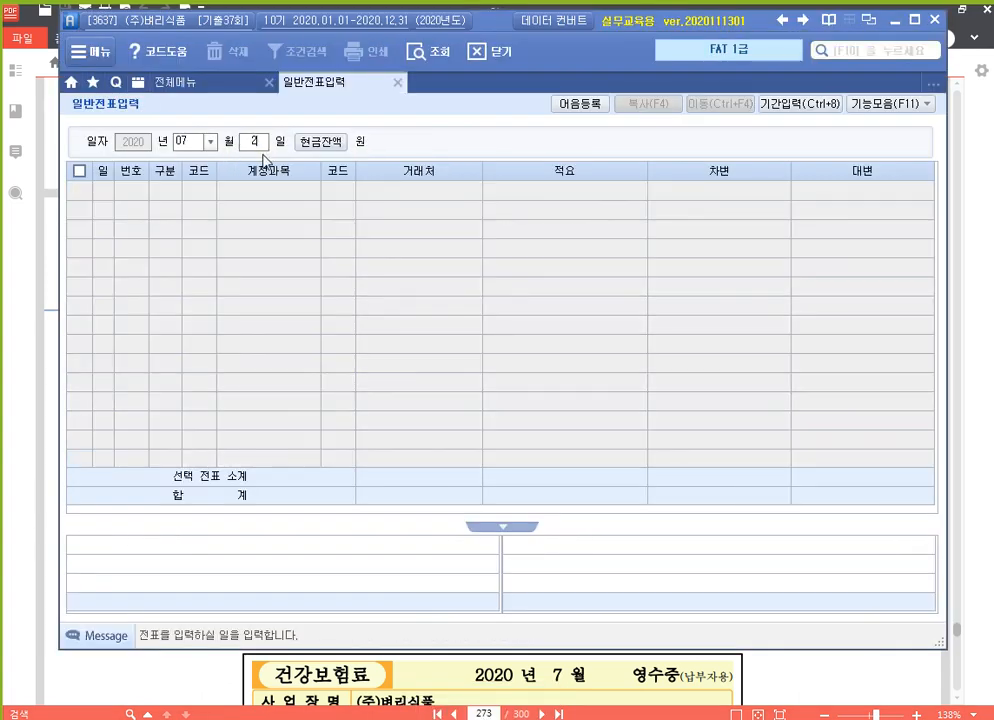
type("5")
key("Return")
type("4")
key("Return")
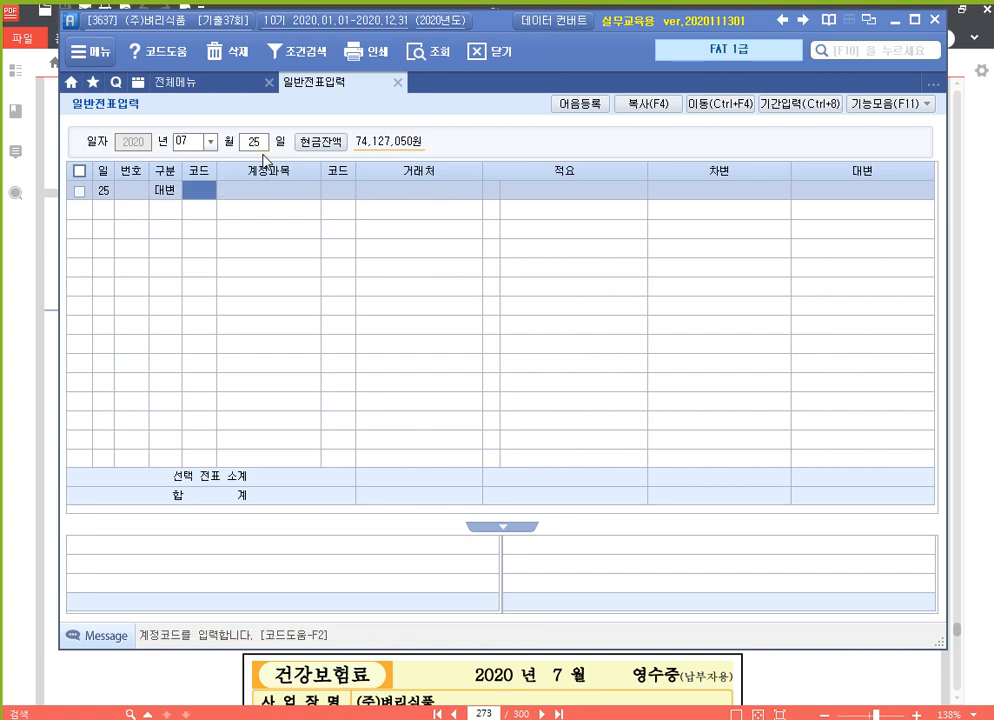
type("110")
key("Return")
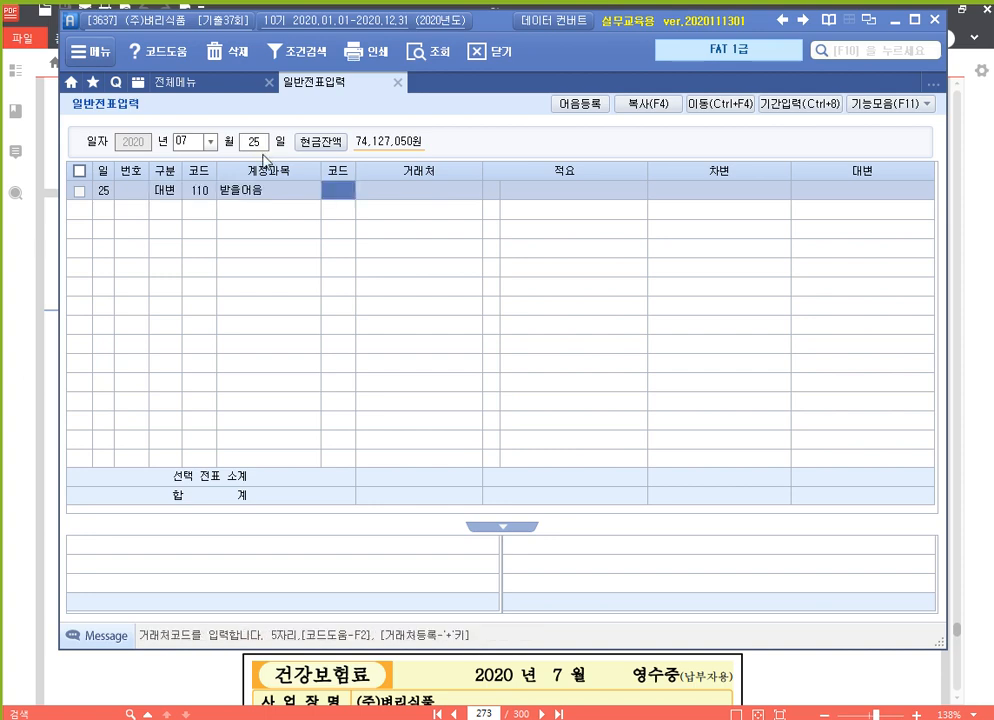
type("주미")
key("Return")
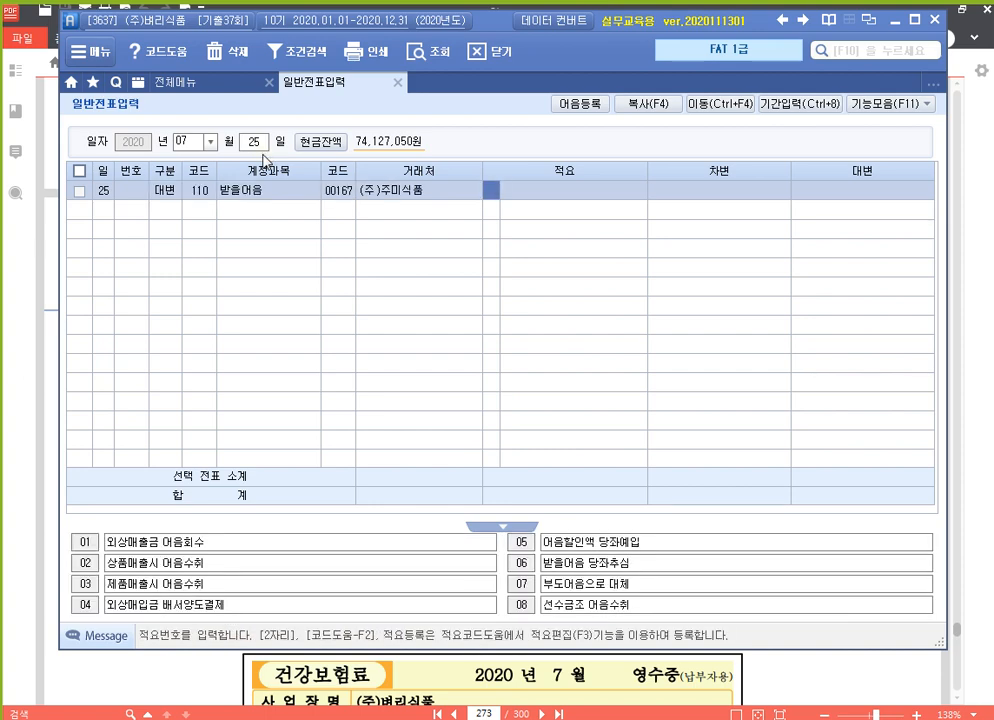
key("Return")
type("11000000")
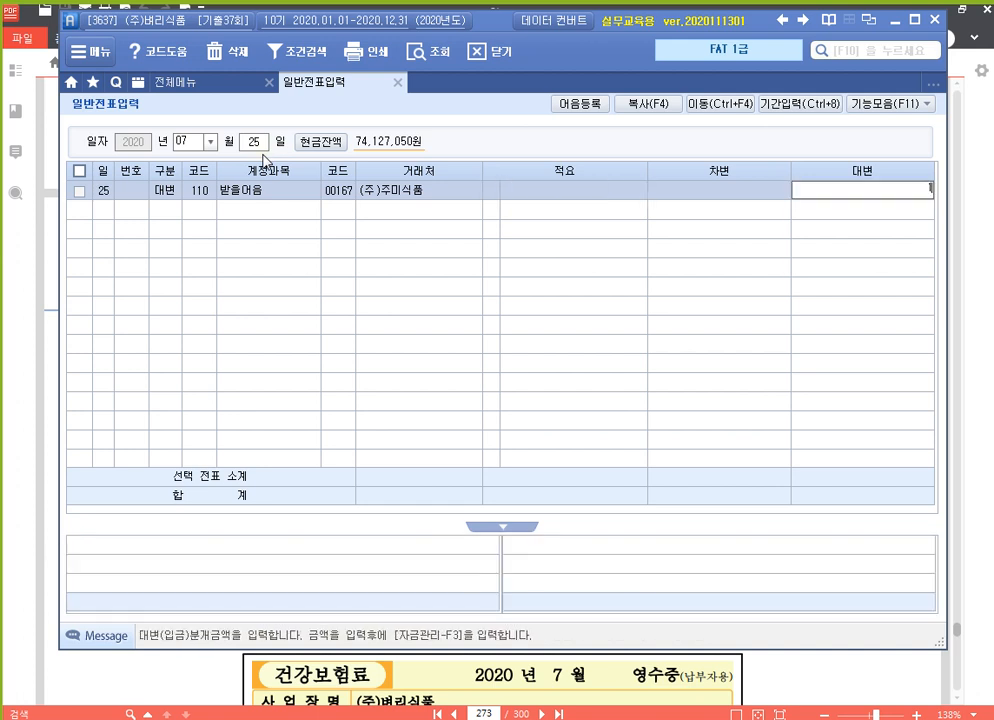
key("Return")
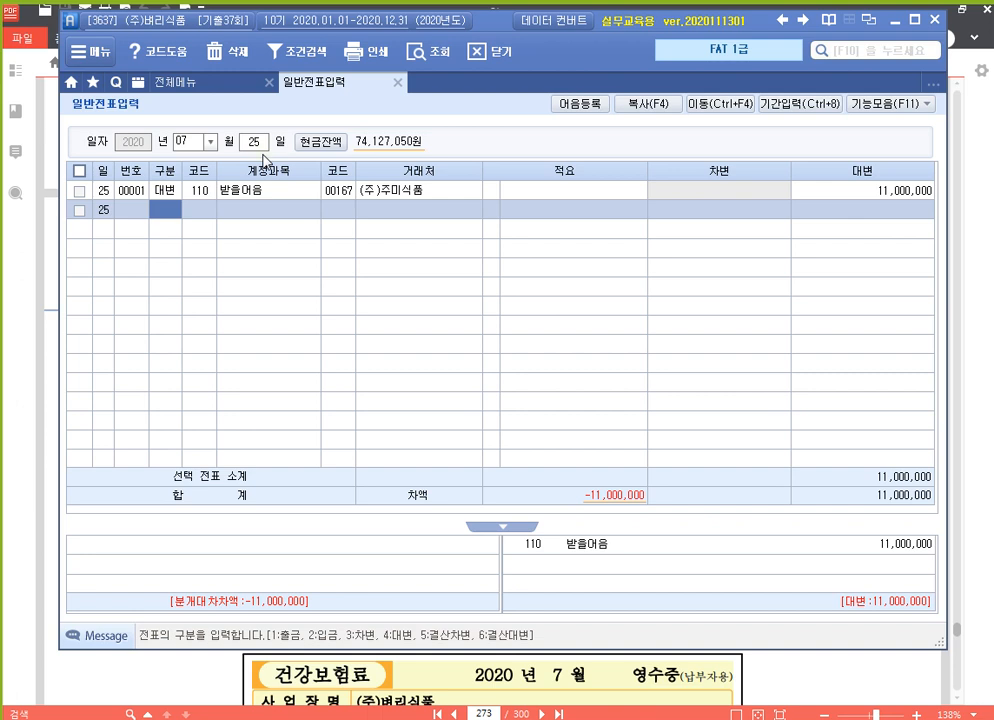
Add a 230,000 debit to 936 매출채권처분손실, found by searching 매출채.
type("3")
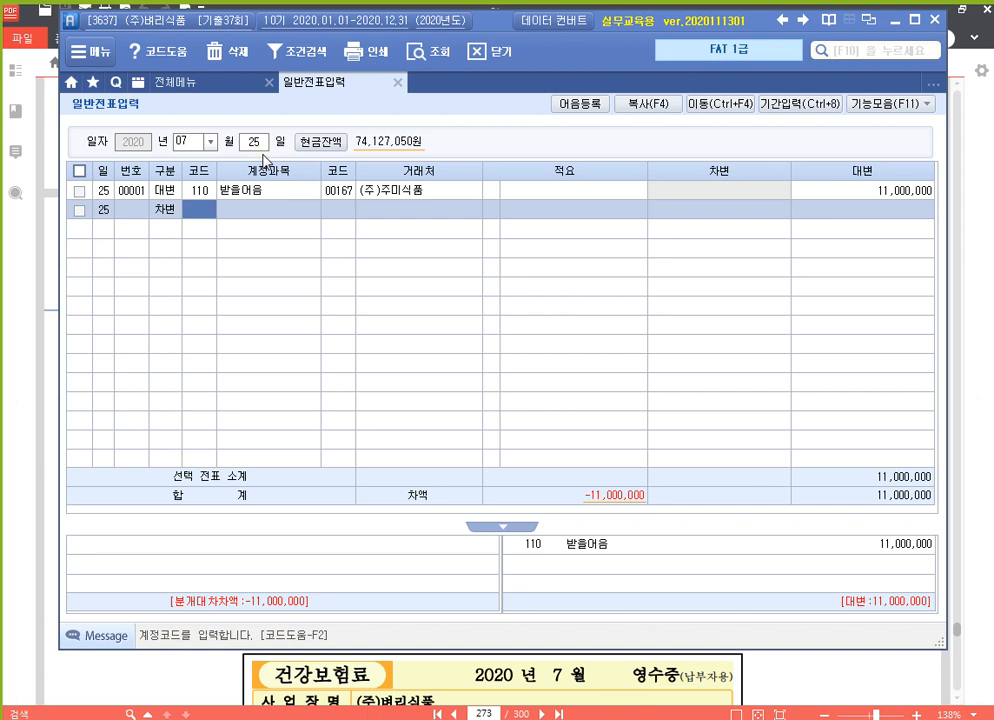
key("F2")
type("매출채")
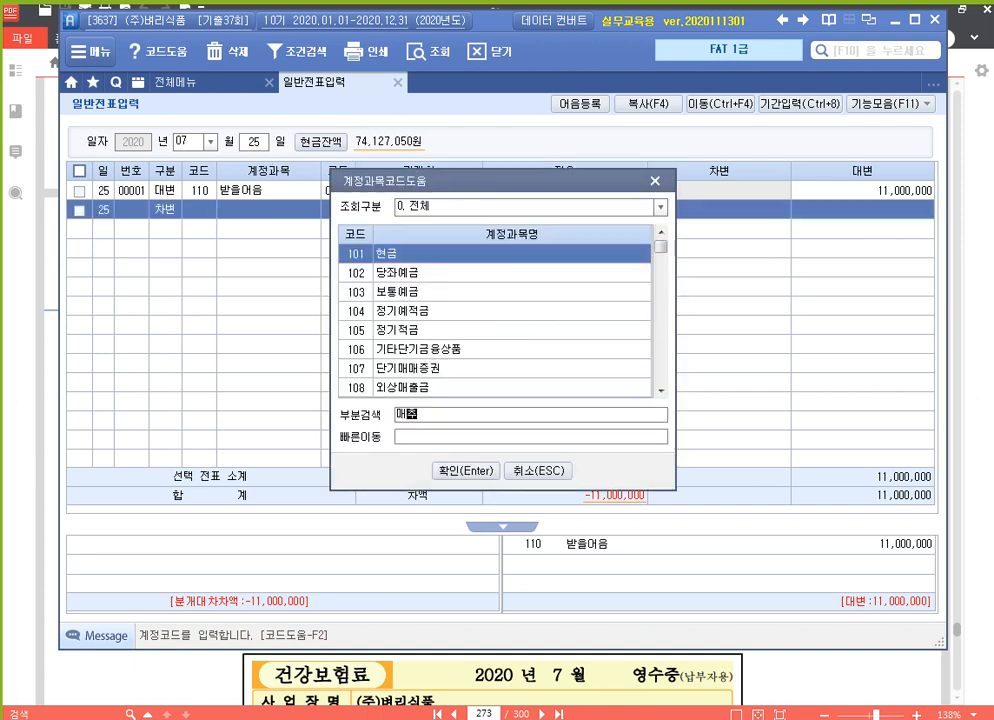
key("Return")
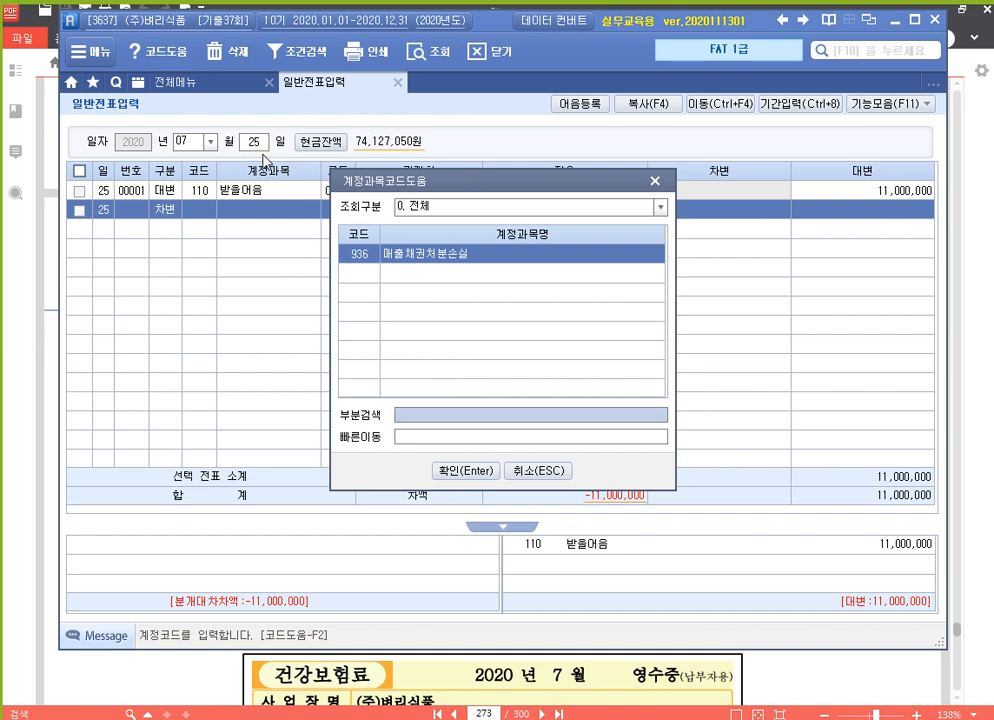
key("Return")
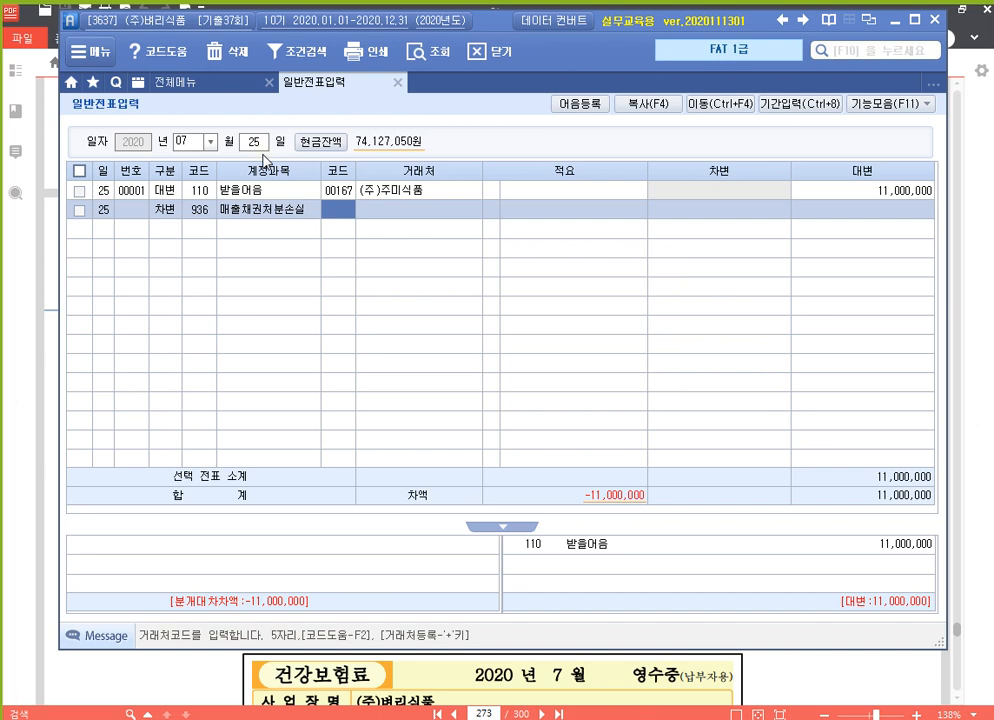
key("Return")
key("Return")
key("Return")
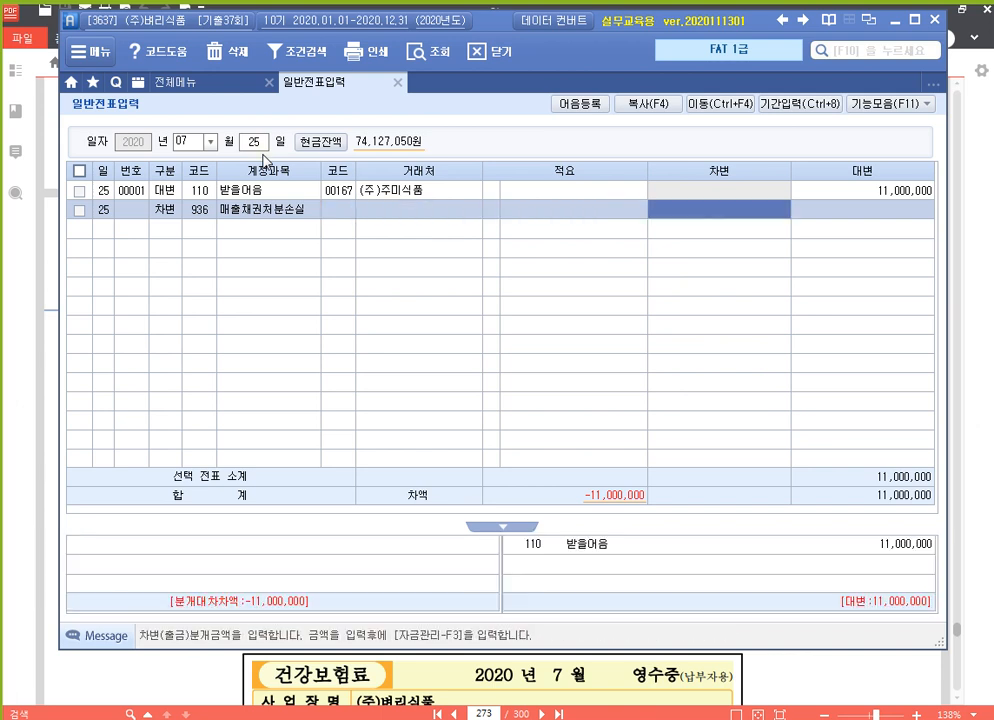
type("2300000")
key("Return")
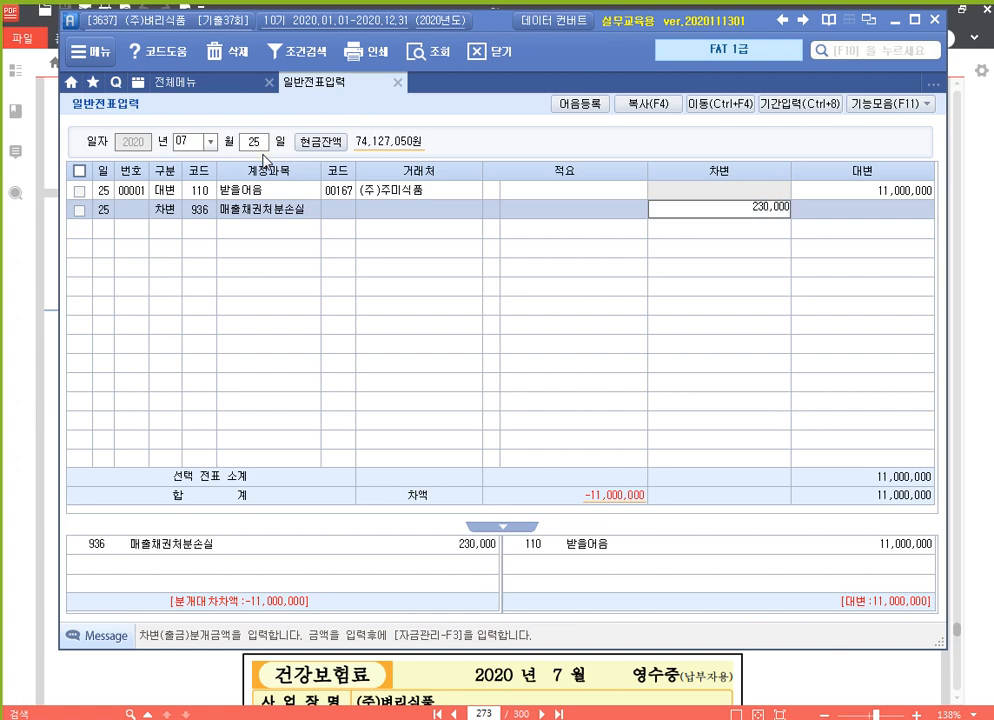
Add a 10,770,000 debit to 101 현금, balancing the voucher.
type("3")
key("Return")
type("101")
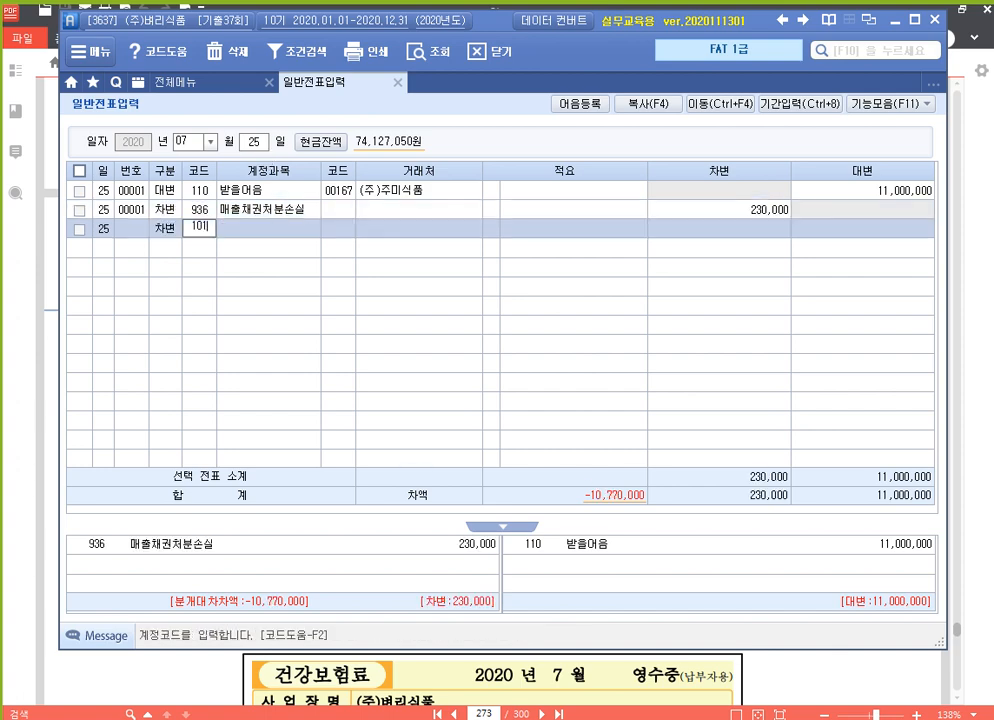
key("Return")
key("Return")
key("Return")
type("10")
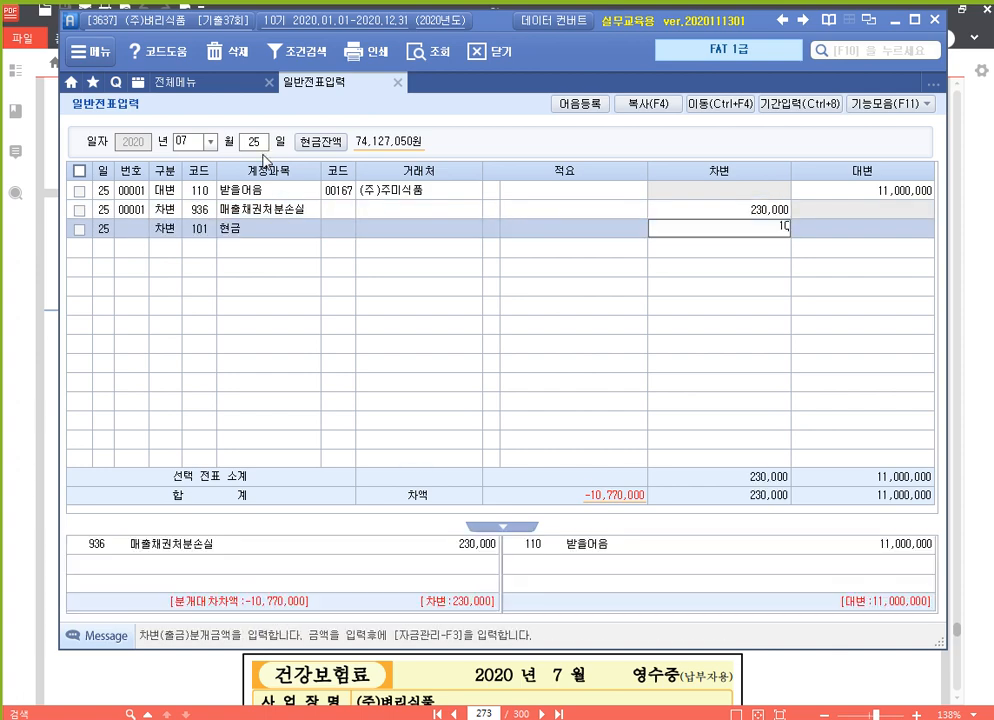
type(",770,000")
key("Return")
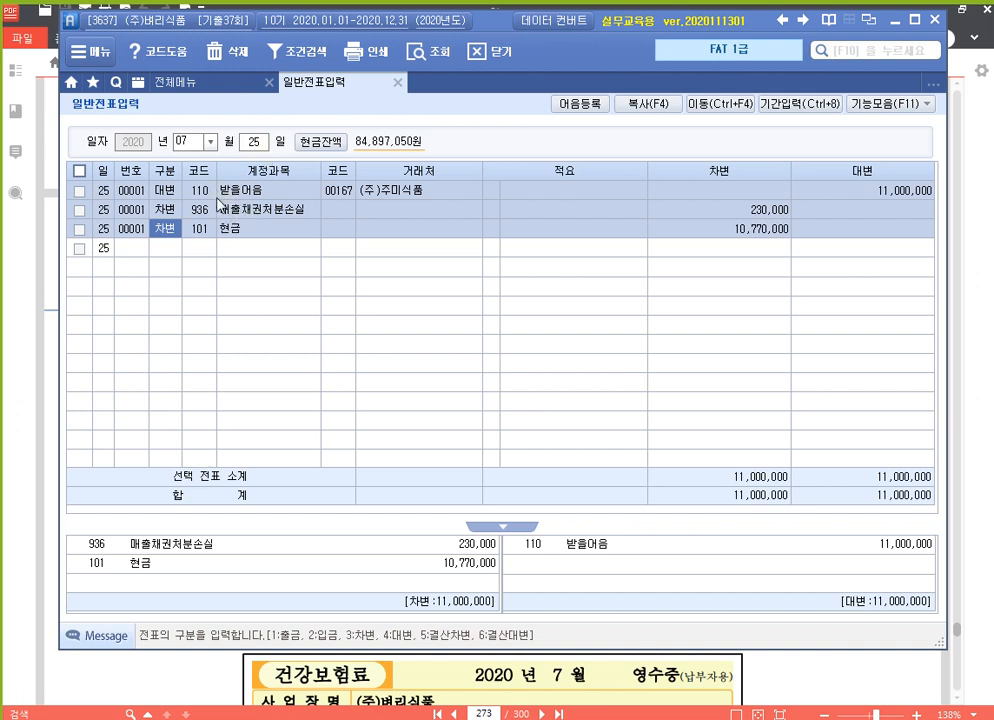
Open 자금관리 for the 받을어음 line, keep status 2 할인(전액), and attach the (주)주미식품 note.
left_click(166, 193)
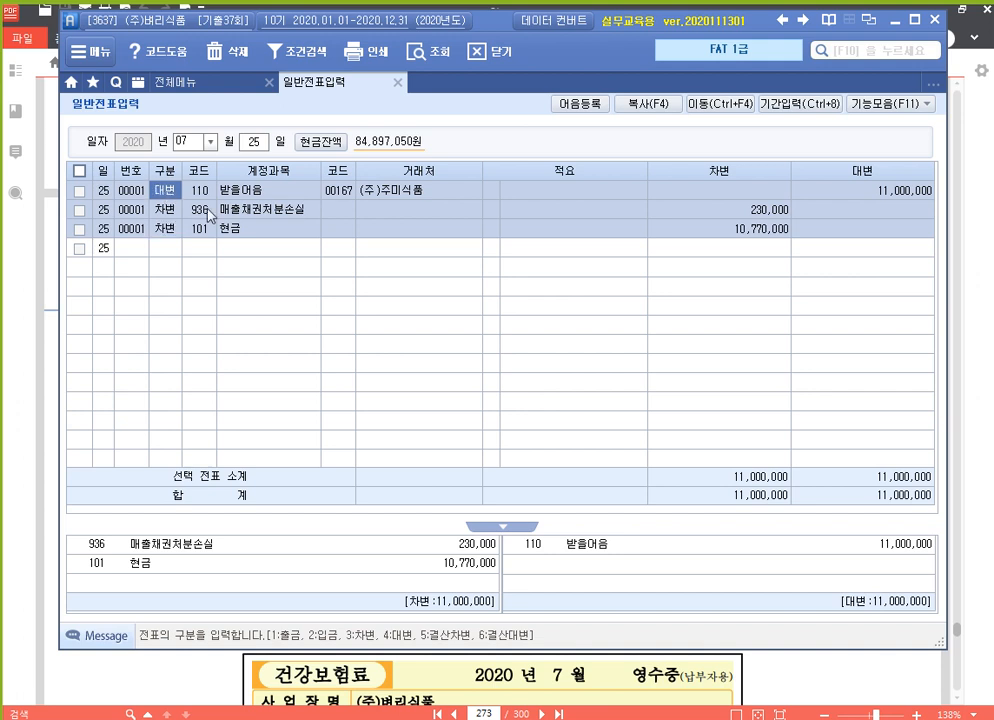
key("Return")
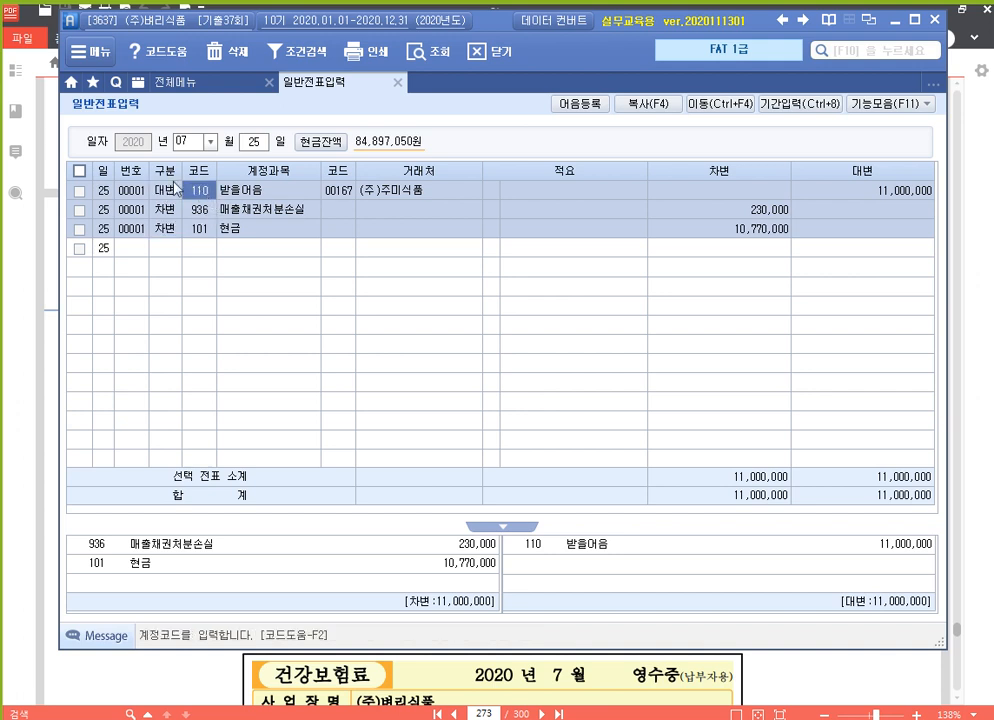
left_click(914, 105)
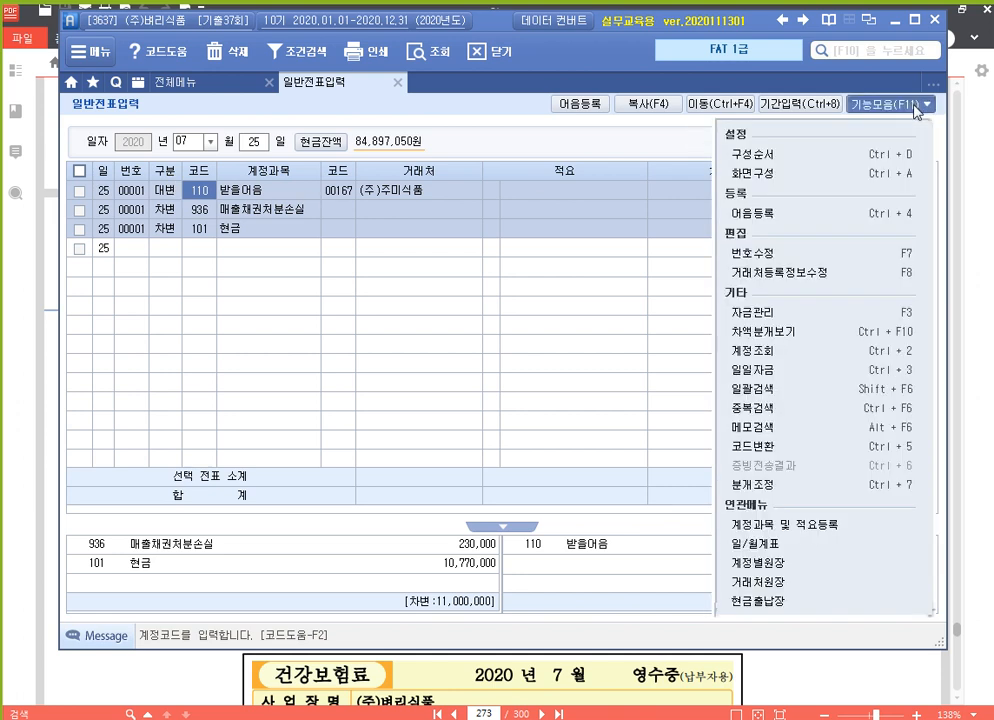
left_click(838, 314)
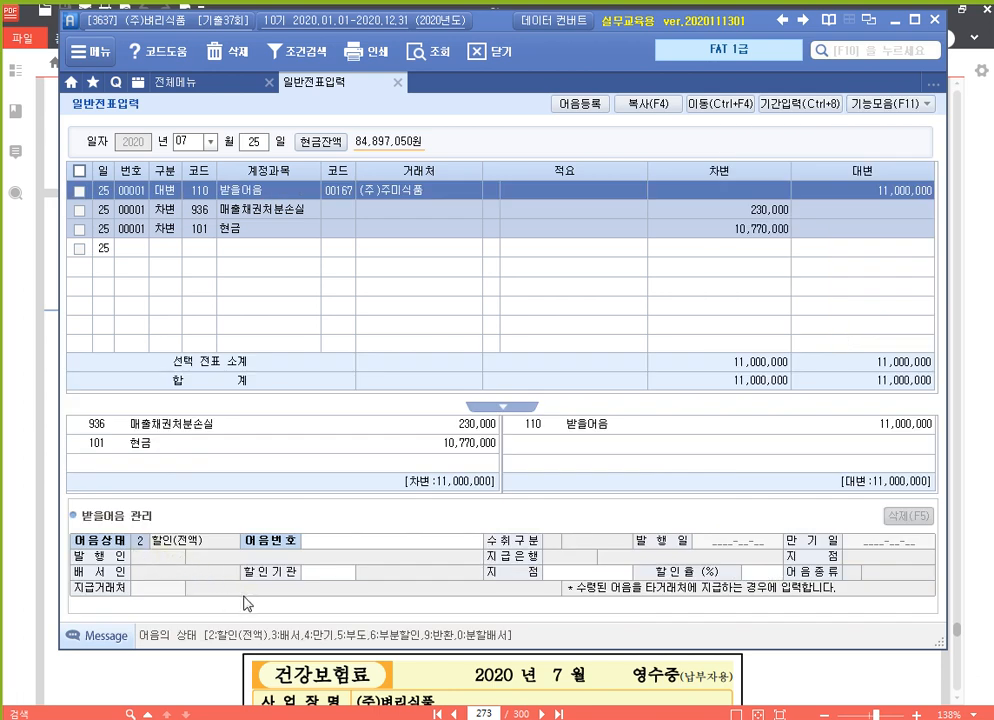
key("Return")
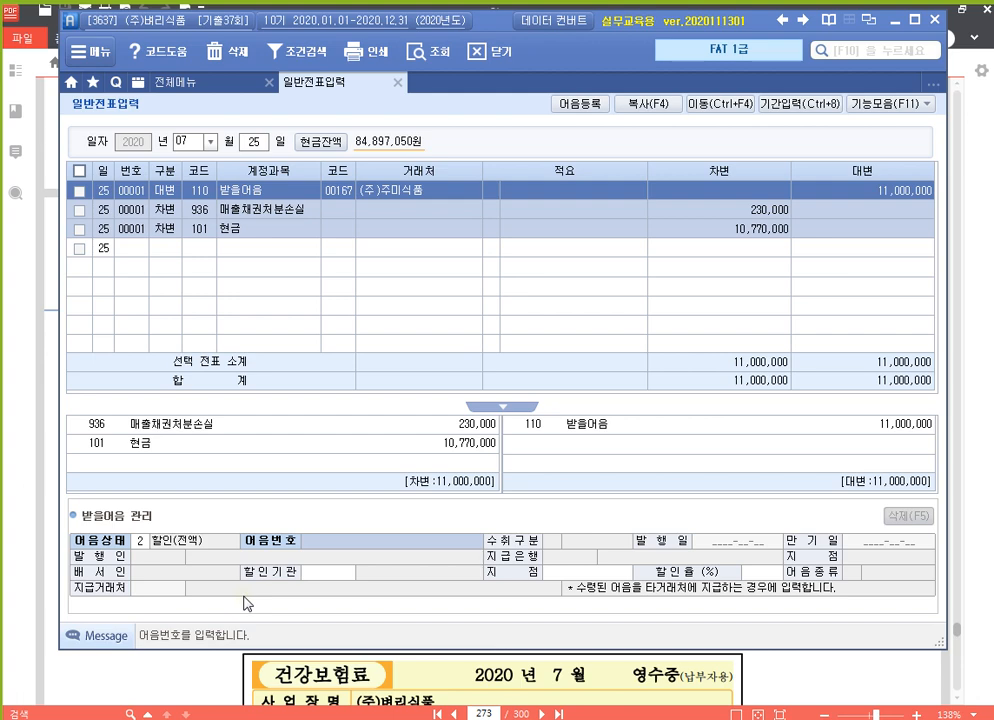
key("F2")
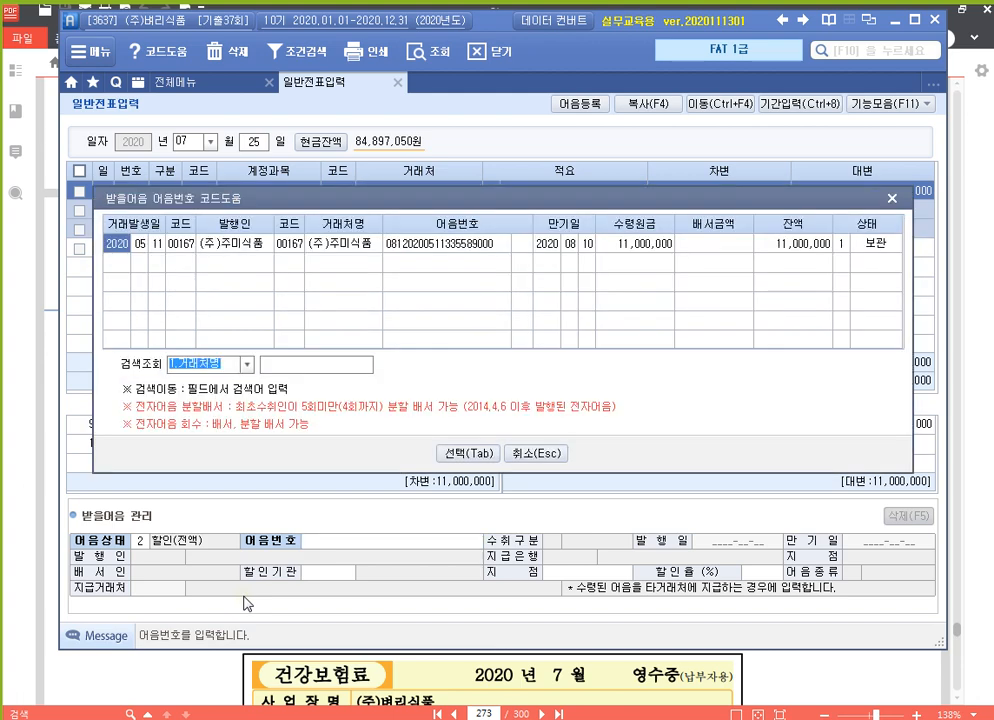
key("Return")
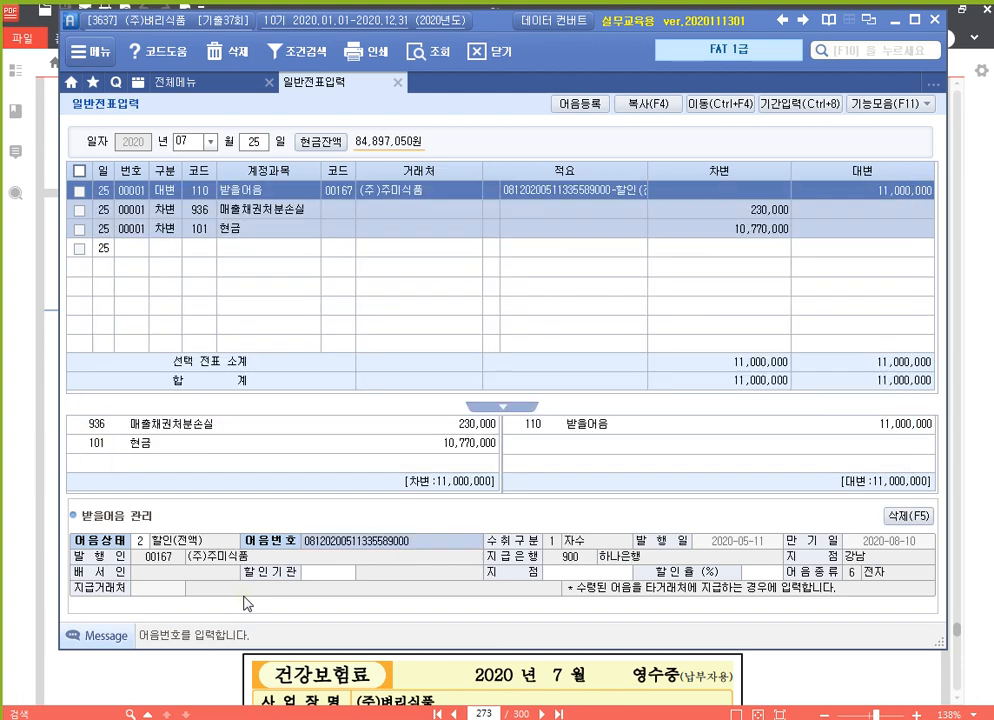
key("Return")
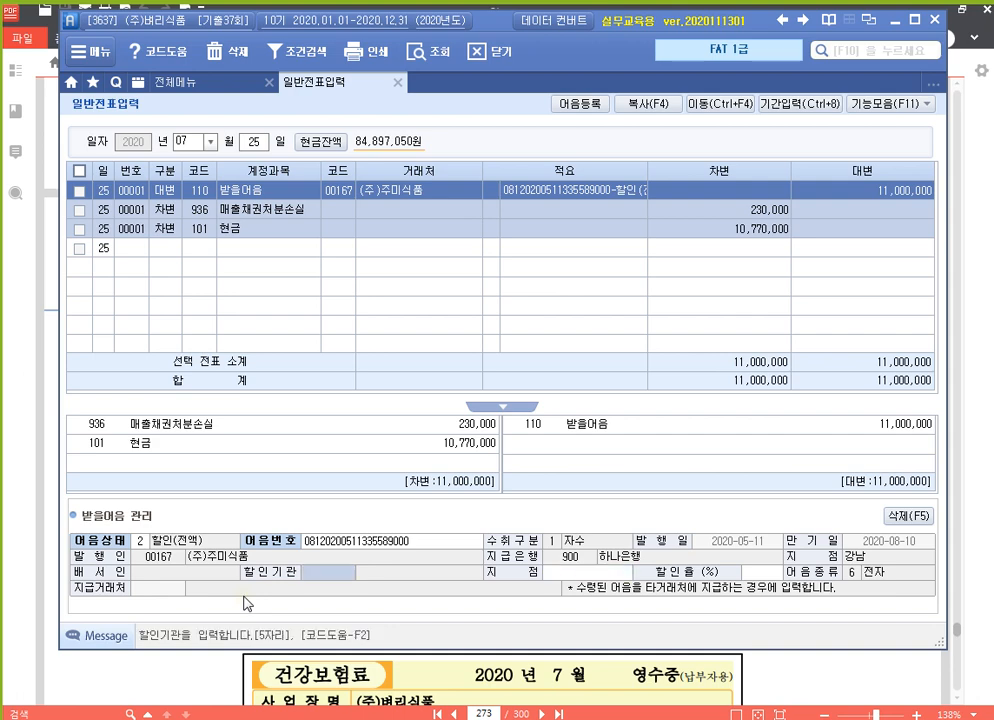
Set the discounting bank to 98001 하나은행(보통), 서대문 branch.
key("F2")
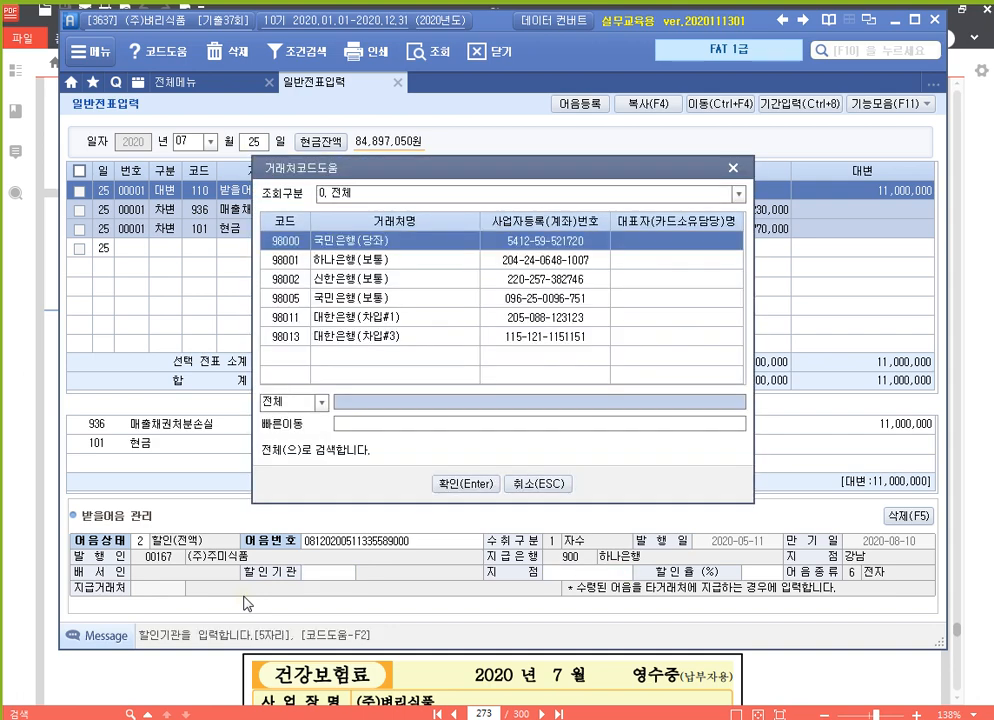
key("Down")
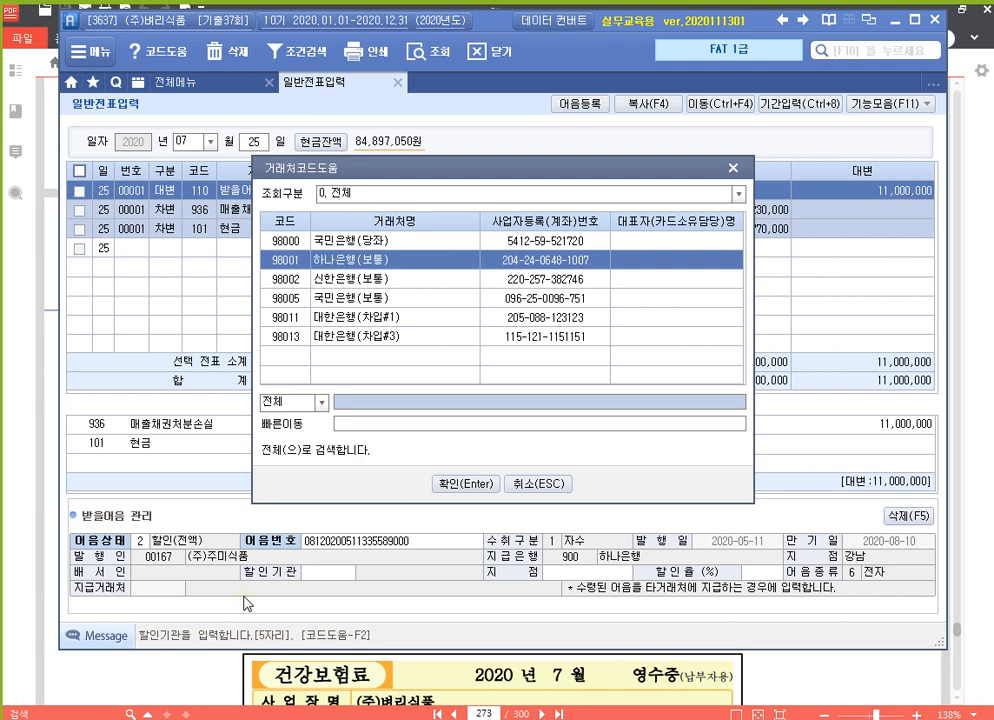
key("Return")
key("Return")
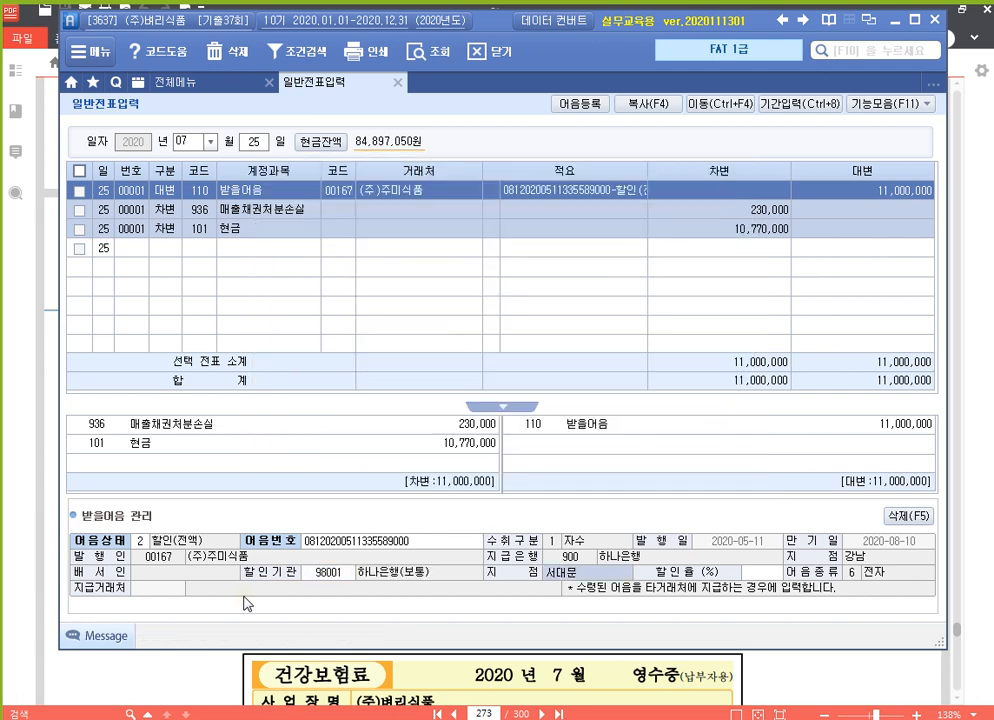
key("Return")
key("Return")
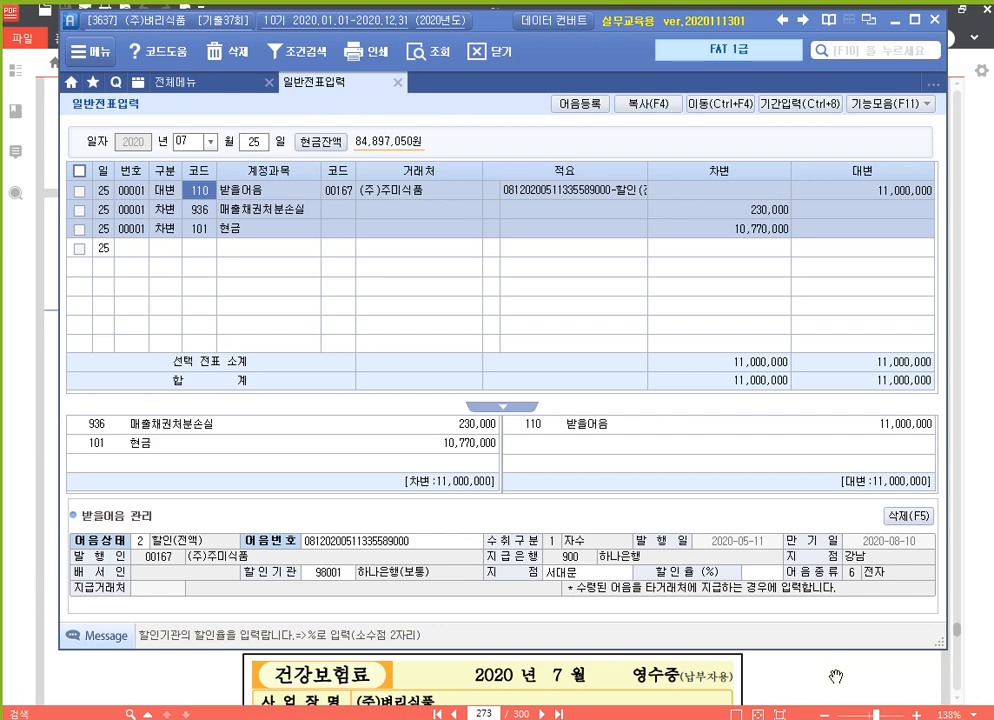
left_click(835, 677)
scroll(714, 304, "down", 3)
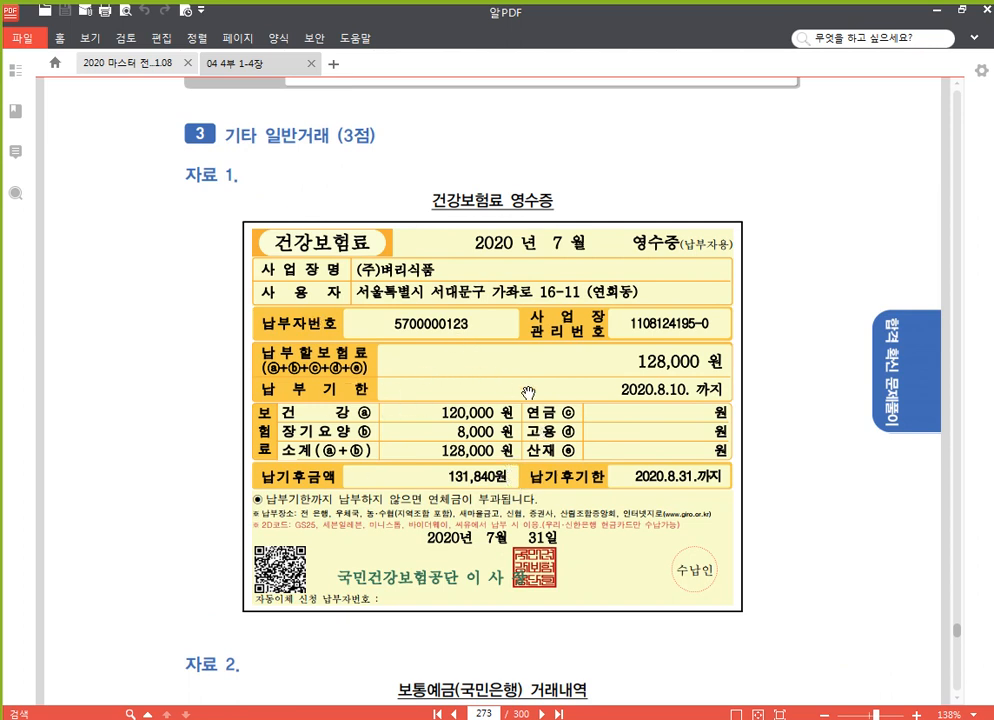
scroll(654, 401, "down", 3)
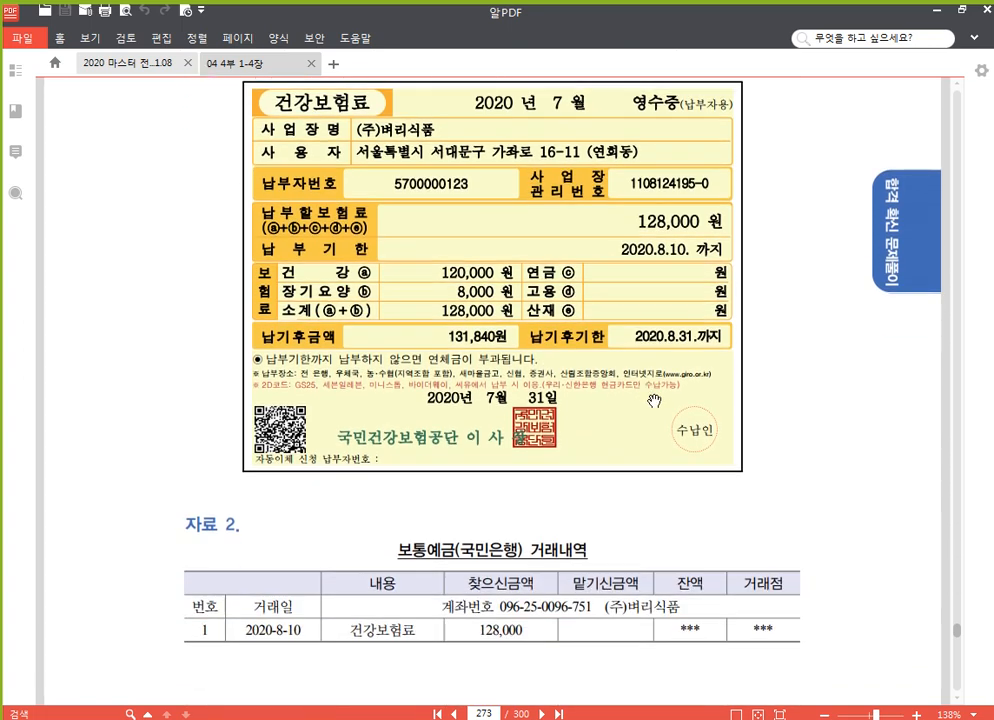
scroll(448, 474, "down", 2)
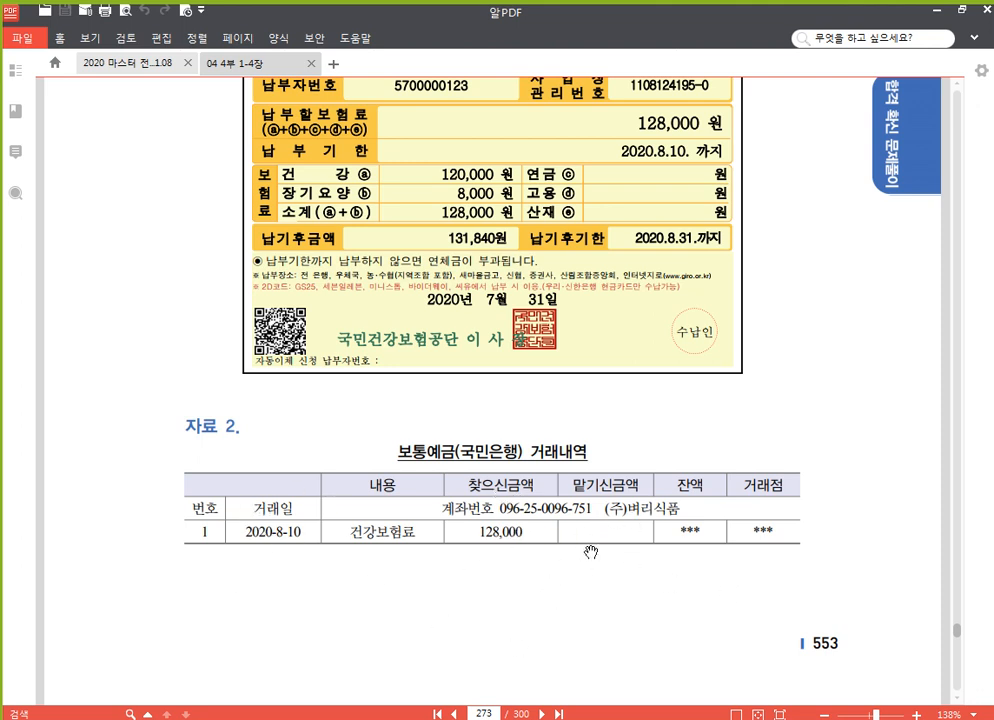
scroll(584, 541, "down", 5)
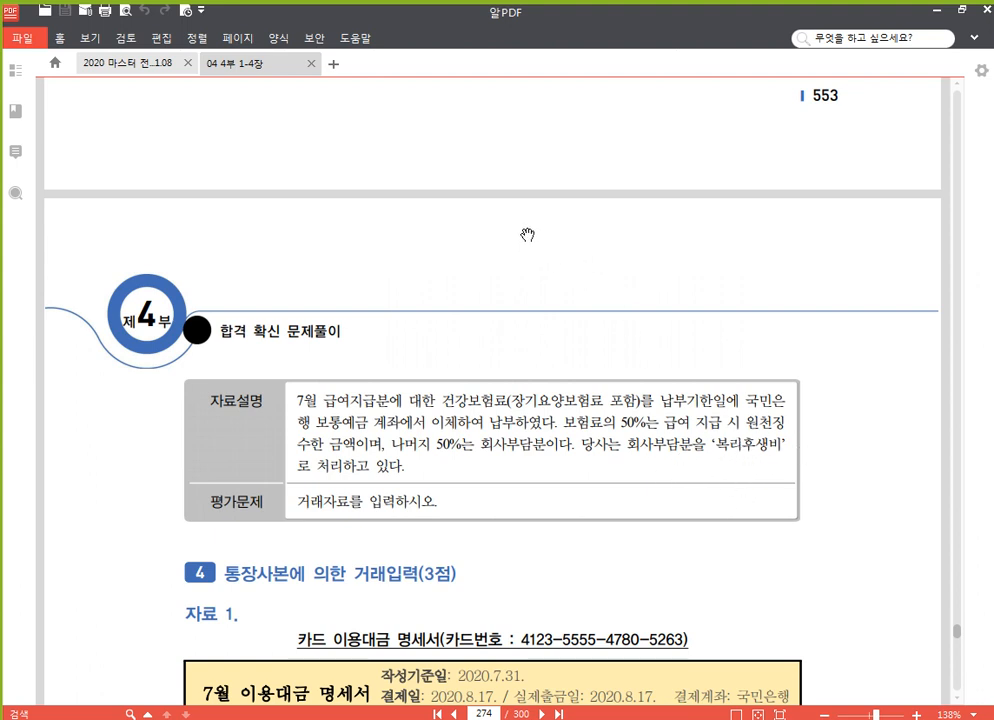
left_click_drag(509, 199, 508, 512)
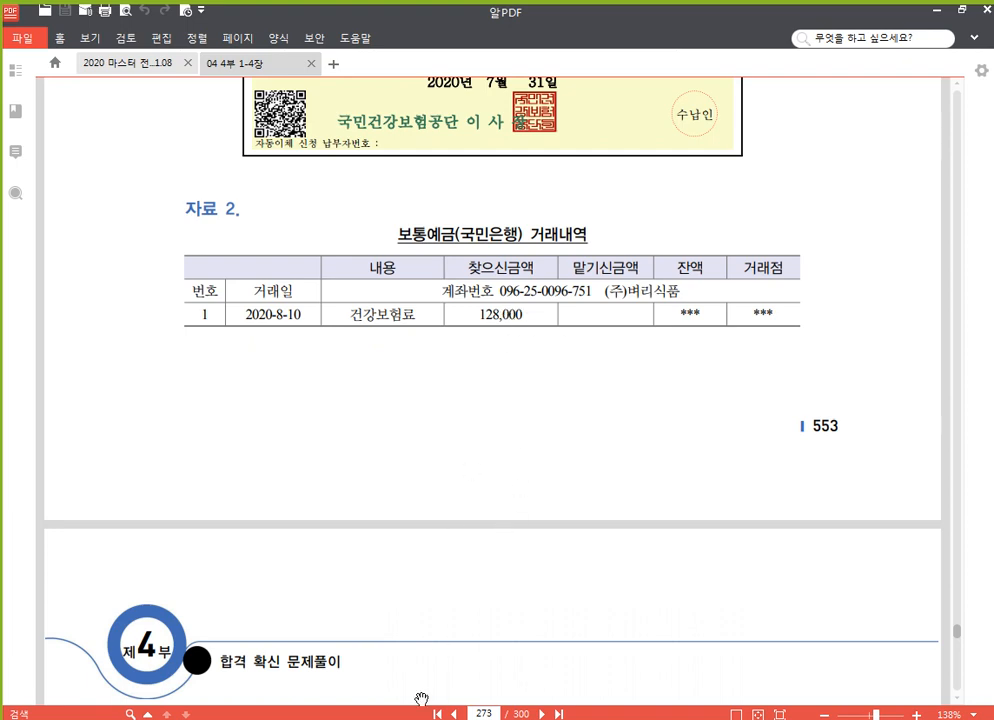
mouse_move(481, 719)
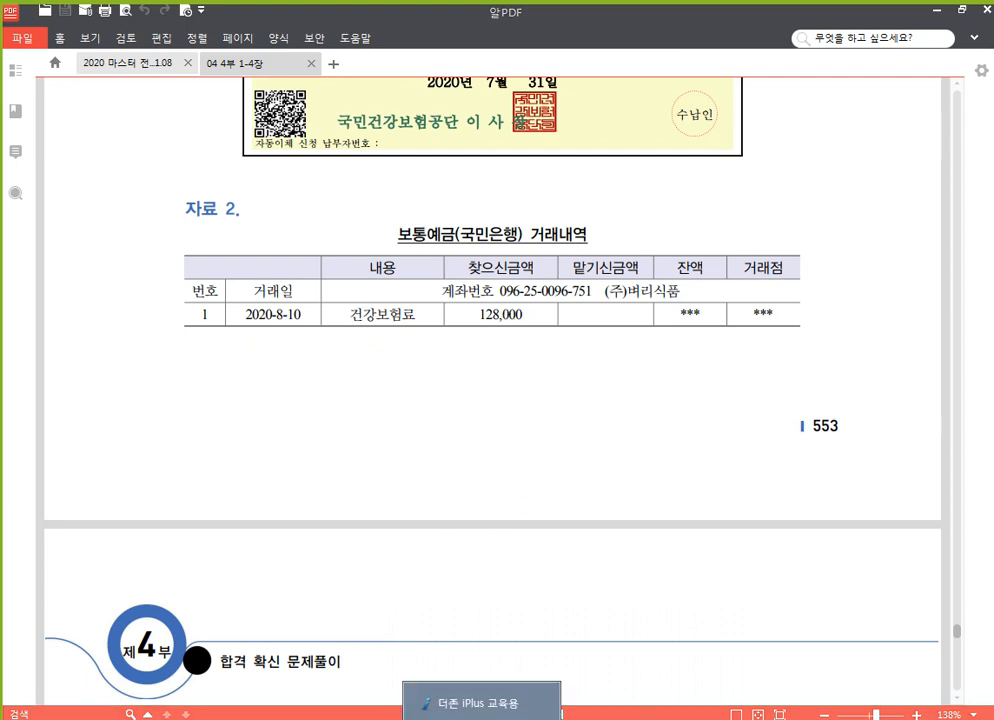
left_click(481, 703)
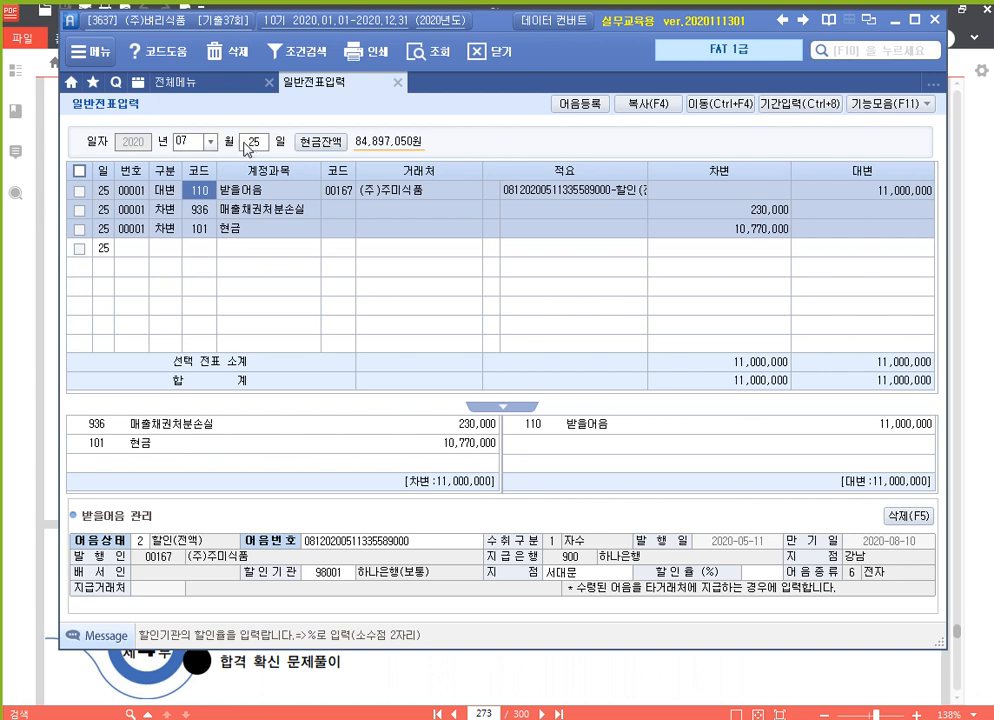
Date the voucher August 10 and credit 103 보통예금 128,000 with partner 국민은행(보통).
left_click(187, 141)
type("08")
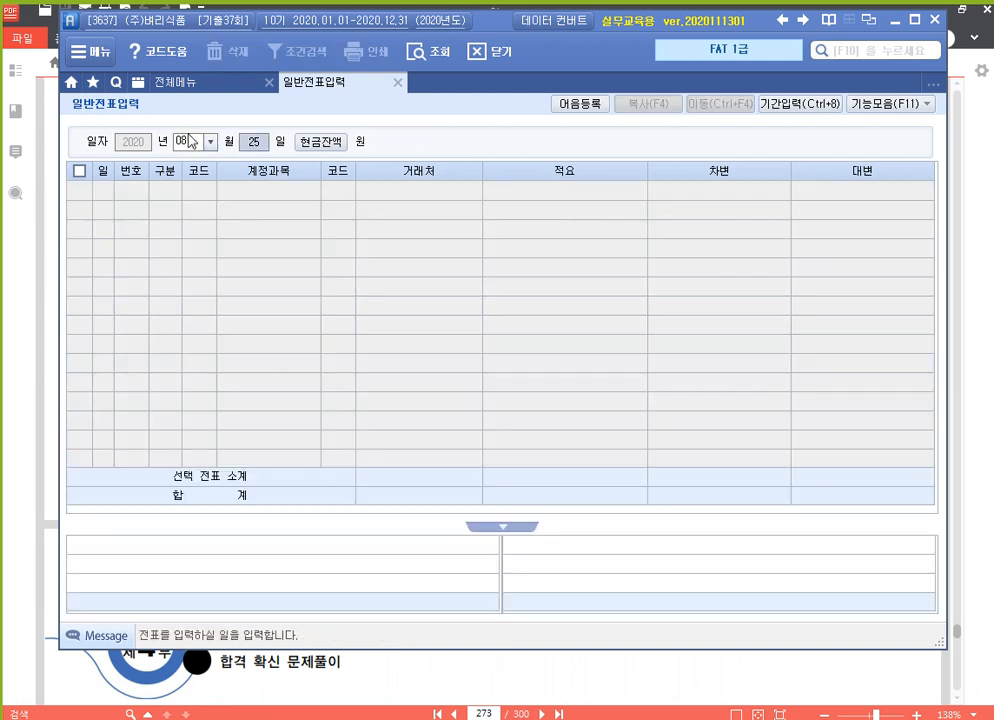
type("10")
key("Return")
type("4")
key("Return")
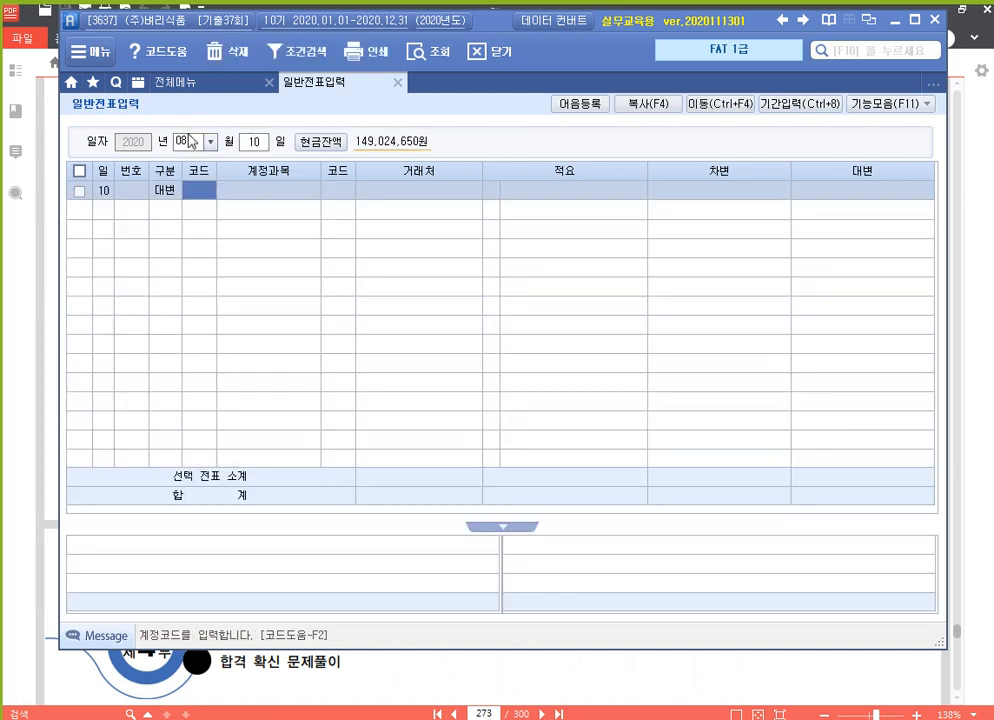
type("103")
key("Return")
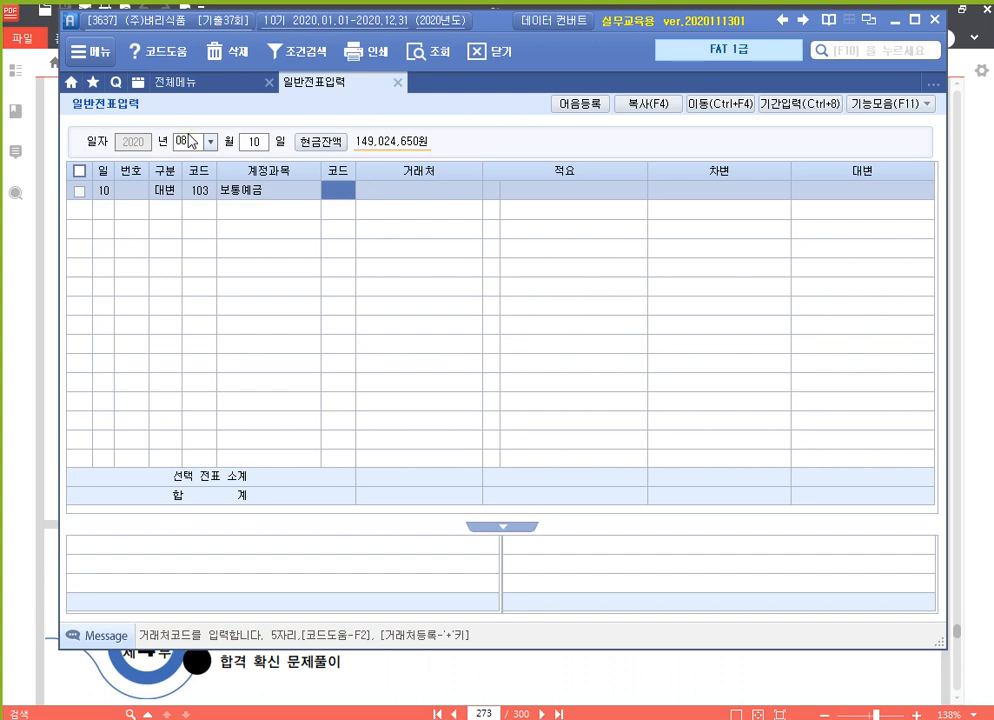
type("국민")
key("Return")
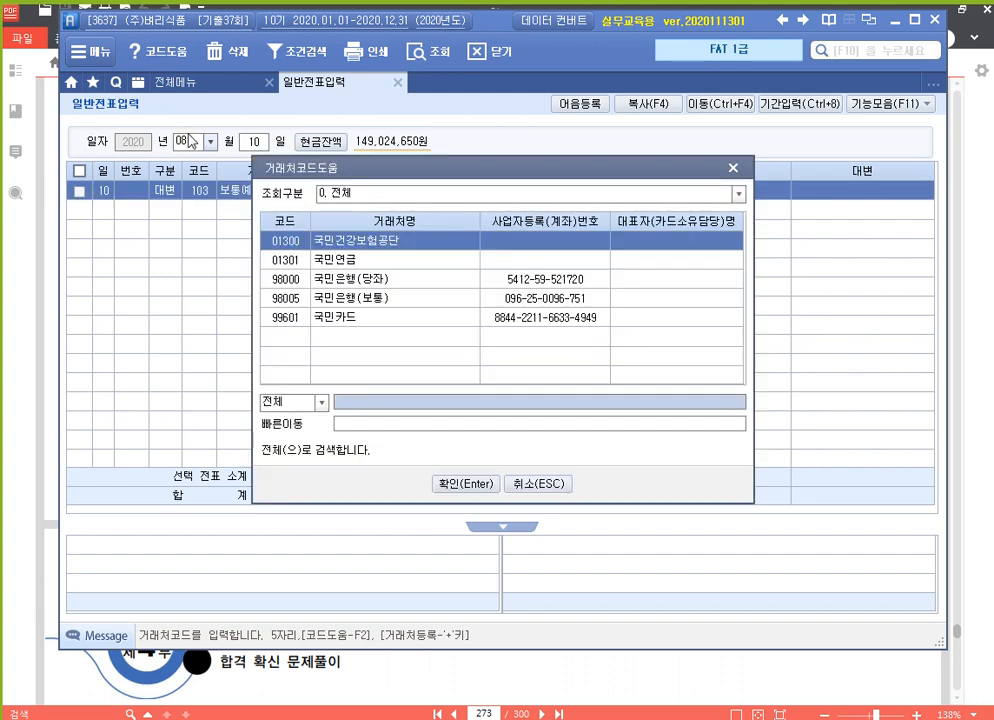
key("Down")
key("Down")
key("Down")
key("Return")
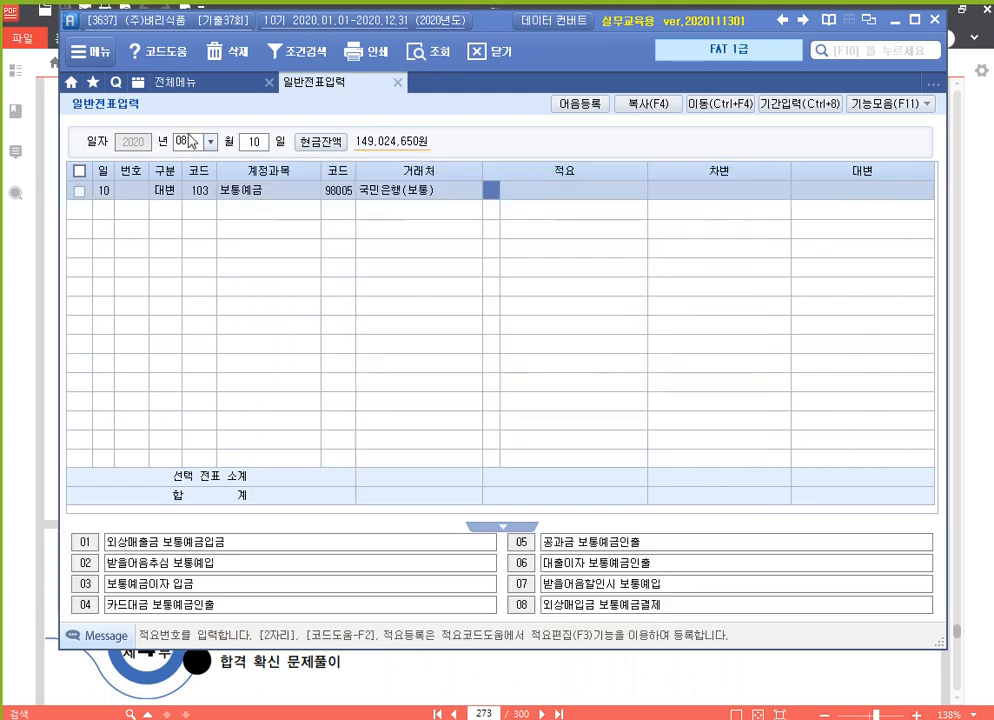
key("Return")
type("1280000")
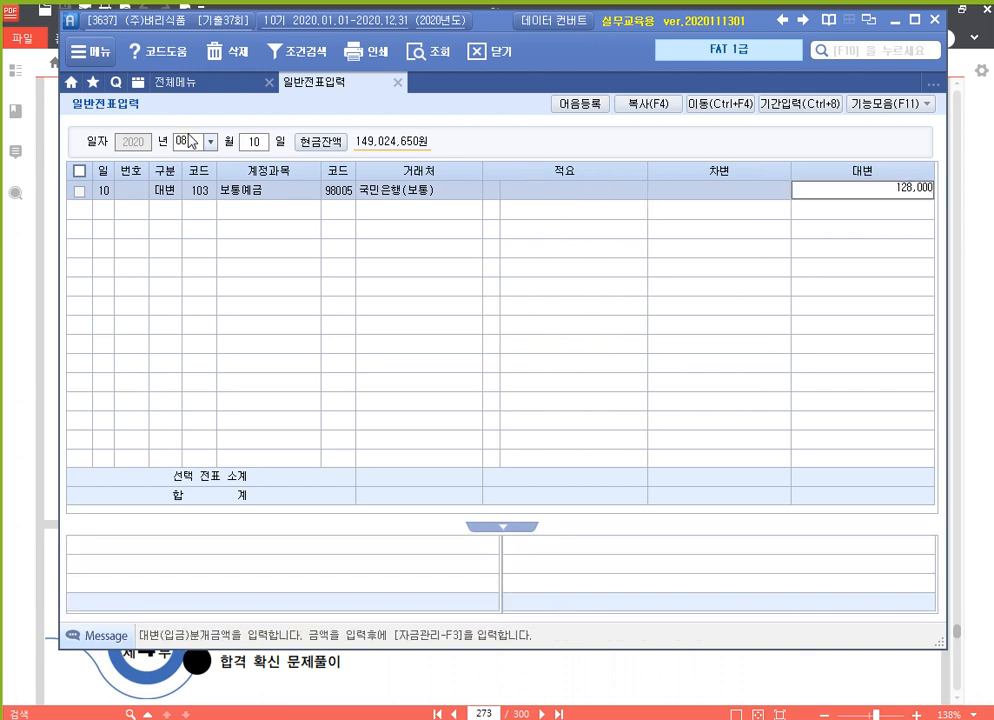
key("Return")
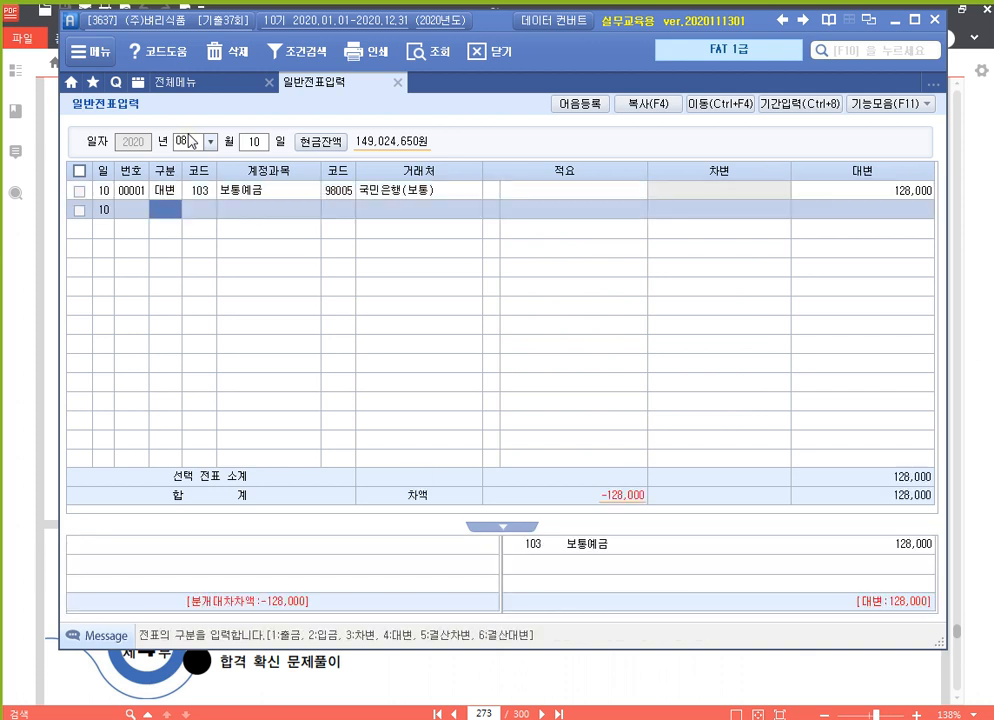
Debit 254 예수금 and 811 복리후생비 64,000 each to balance the voucher.
type("3")
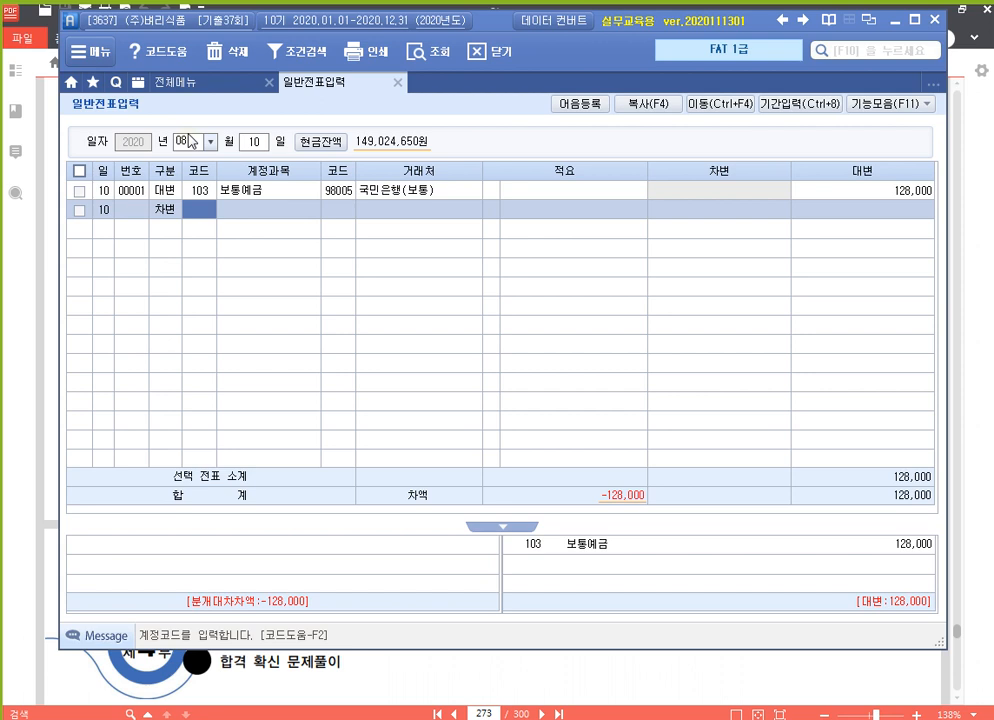
type("254")
key("Return")
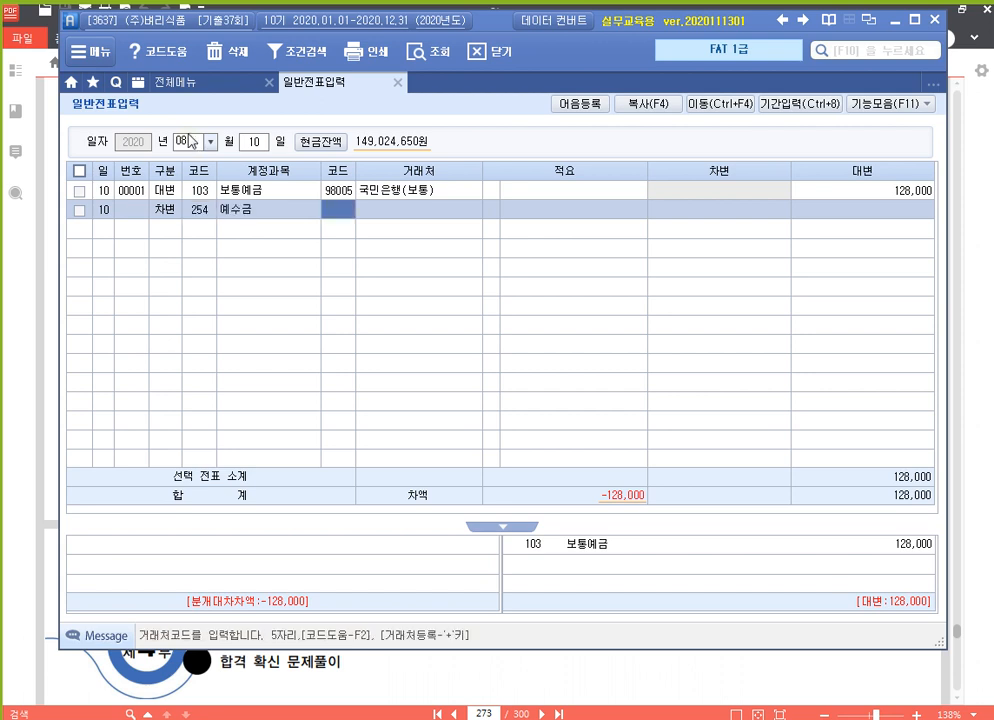
key("Return")
key("Return")
key("Return")
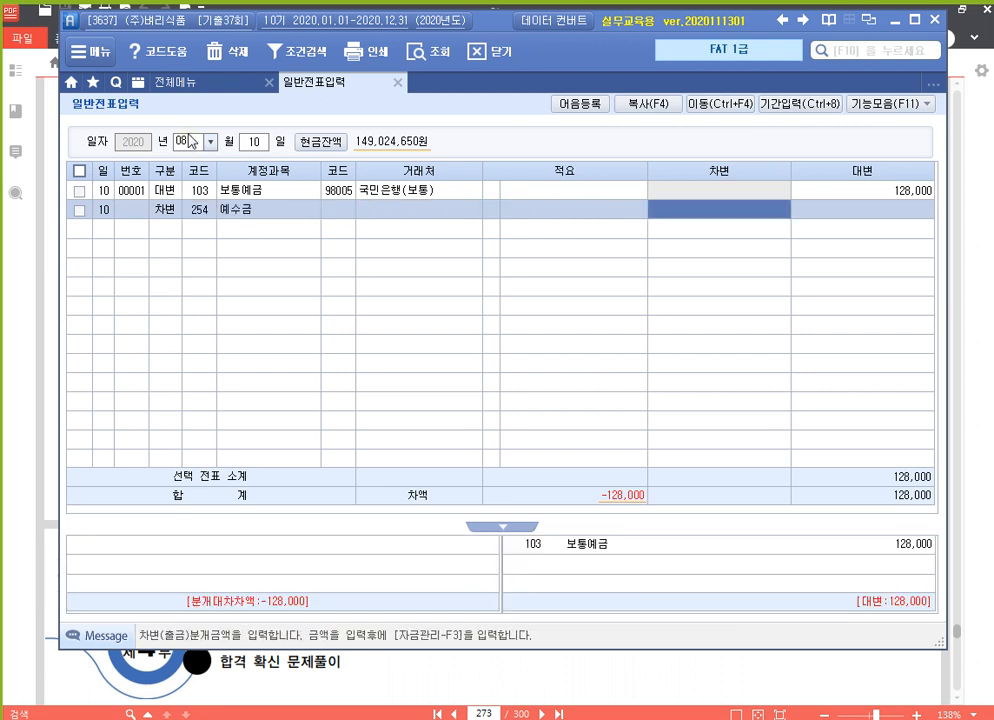
type("640000")
key("Return")
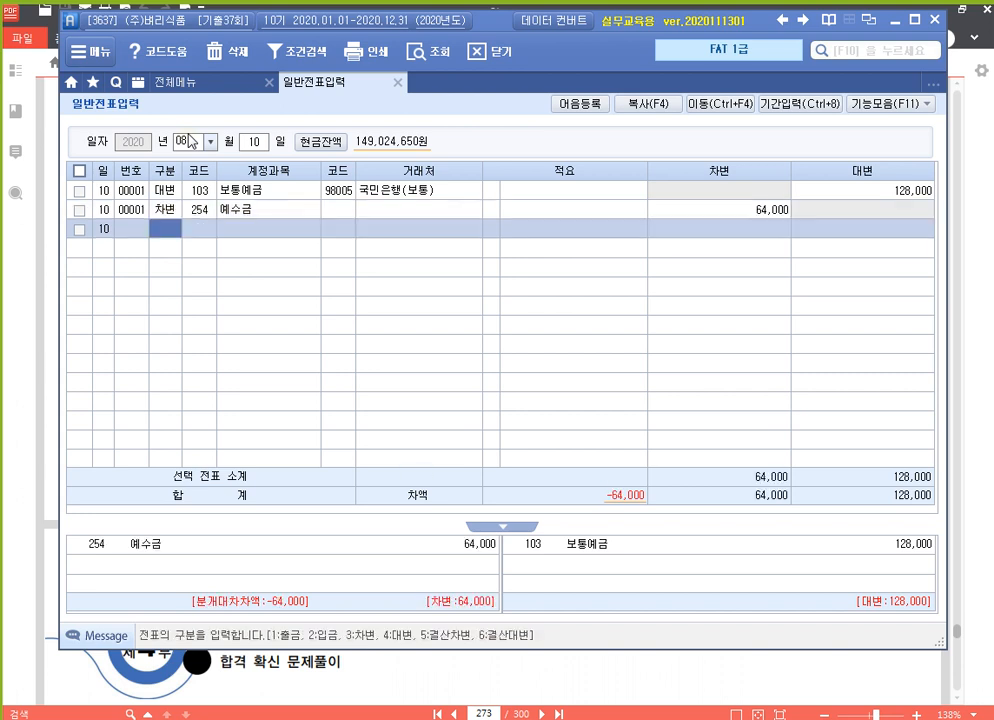
type("3")
key("Return")
type("811")
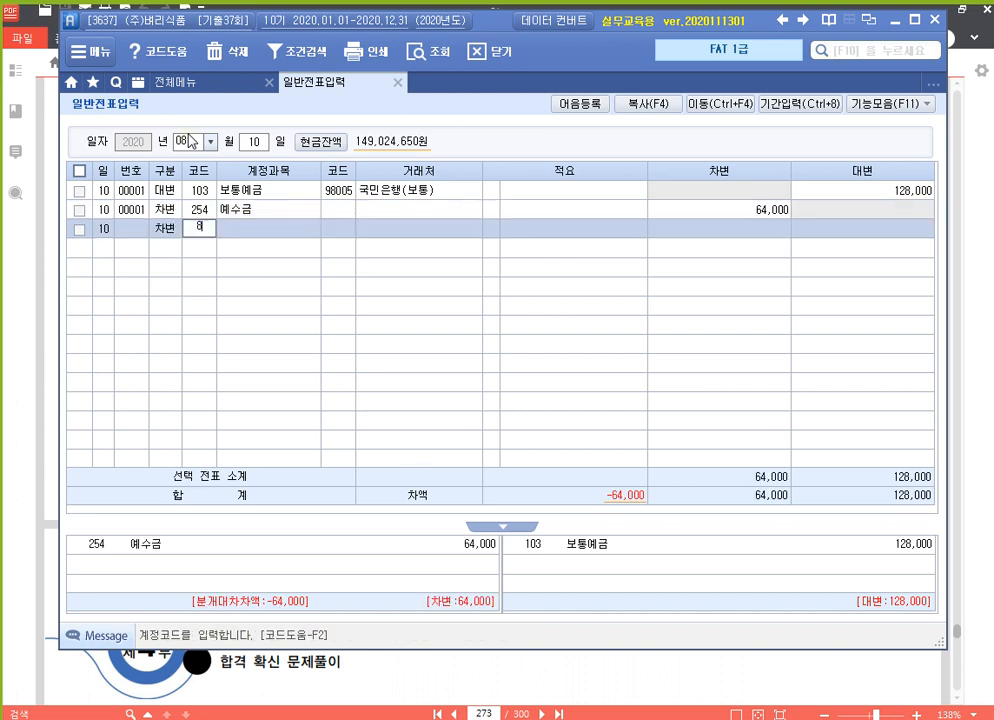
key("Return")
key("Return")
key("Return")
key("Return")
type("64000")
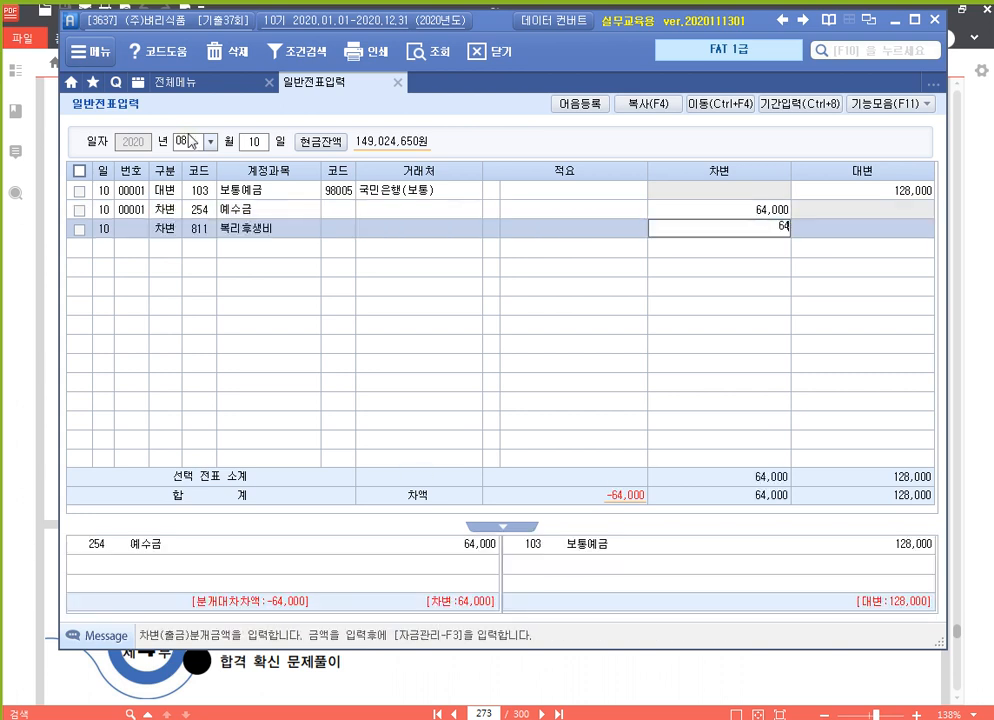
key("Return")
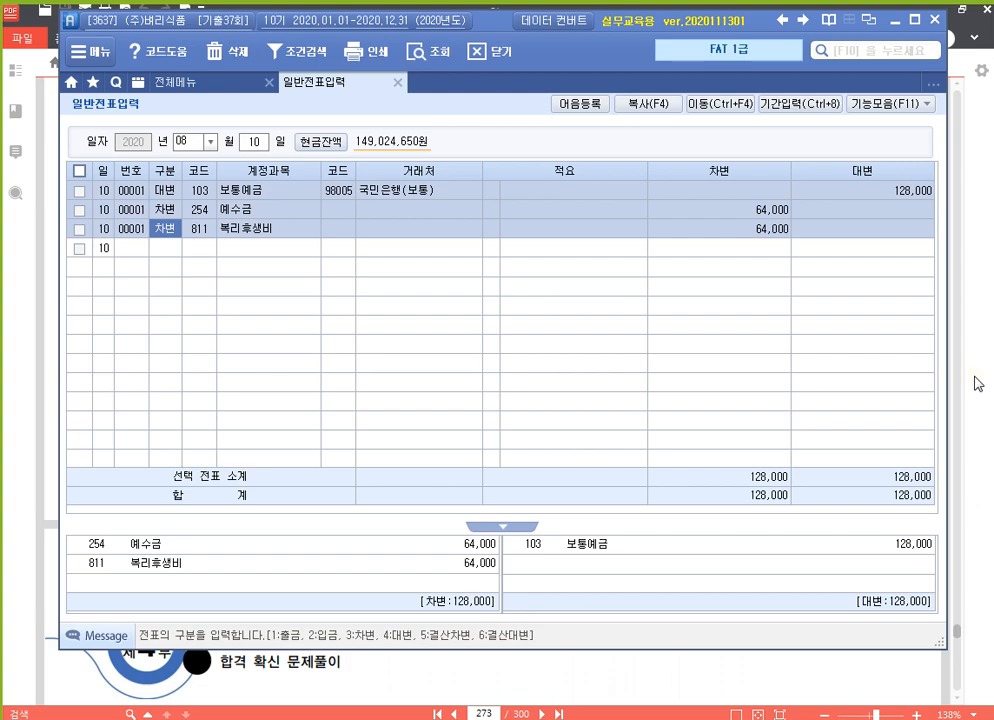
left_click(978, 383)
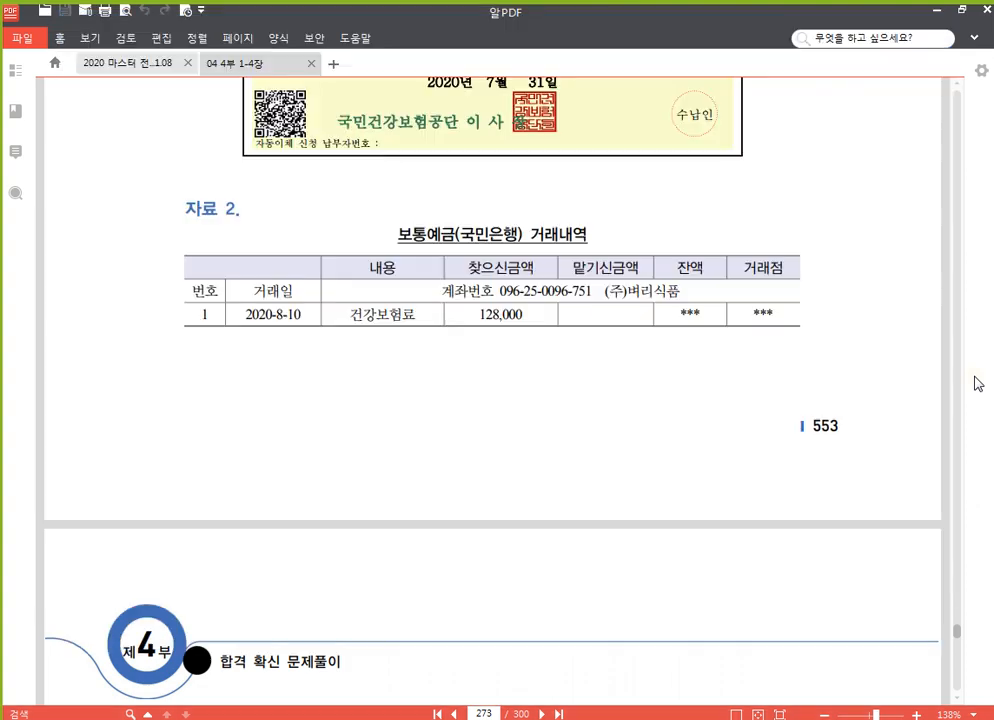
Scroll page 274 to task 4's July 삼성카드 statement and its 1,578,500 bank debit, then return to Smart A.
scroll(706, 426, "down", 5)
scroll(754, 366, "down", 4)
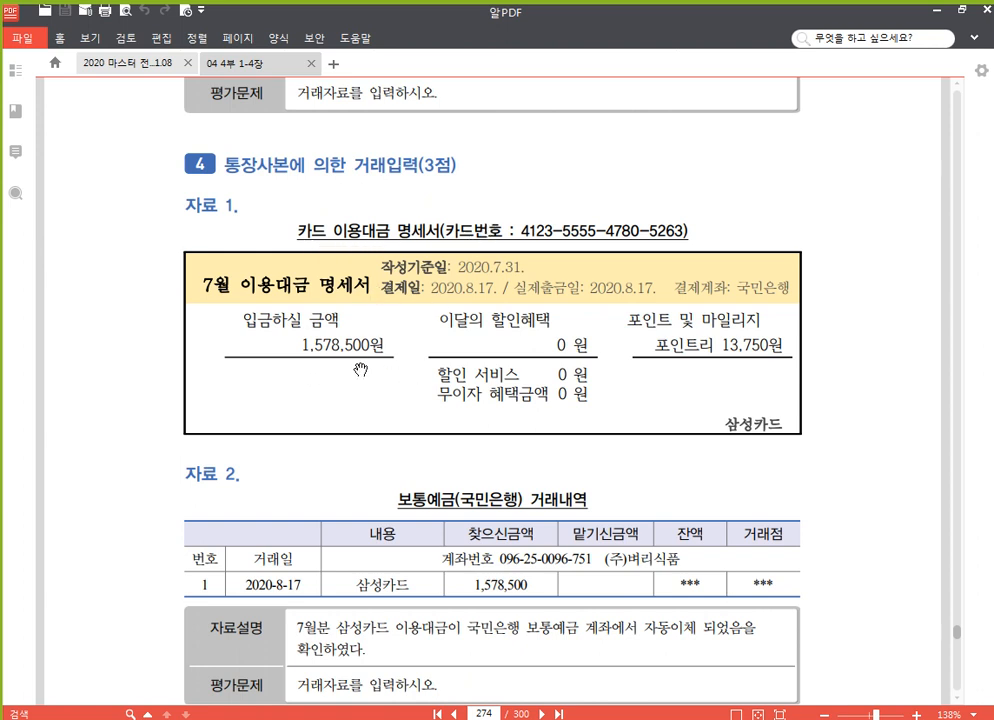
scroll(500, 390, "down", 1)
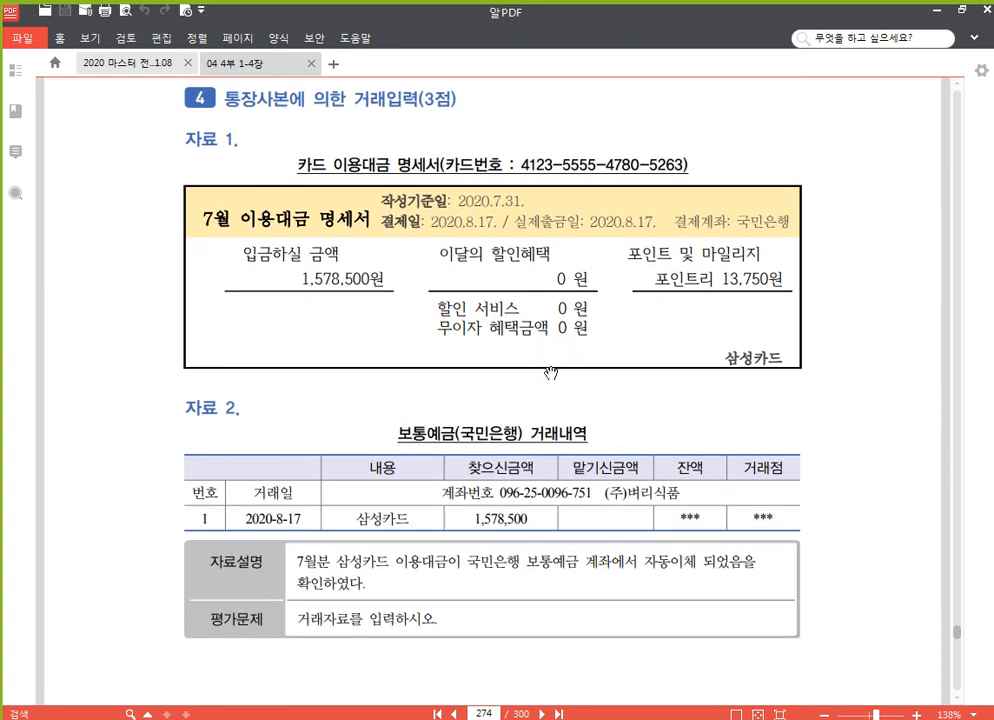
scroll(489, 345, "down", 1)
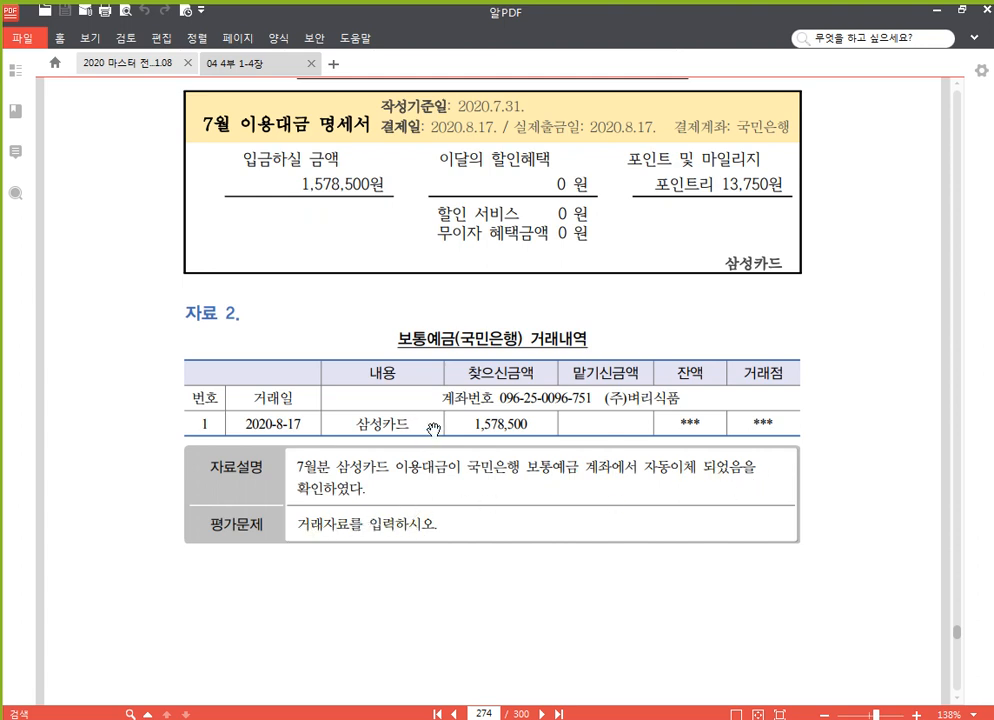
scroll(484, 398, "up", 2)
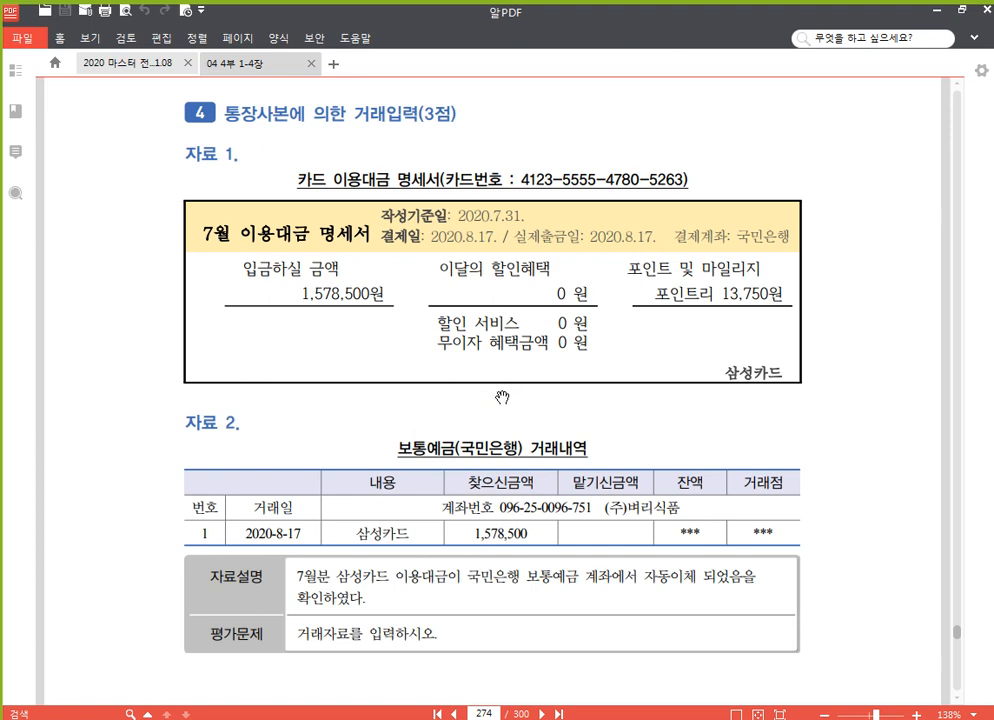
scroll(541, 389, "up", 2)
scroll(541, 389, "down", 2)
scroll(404, 313, "down", 1)
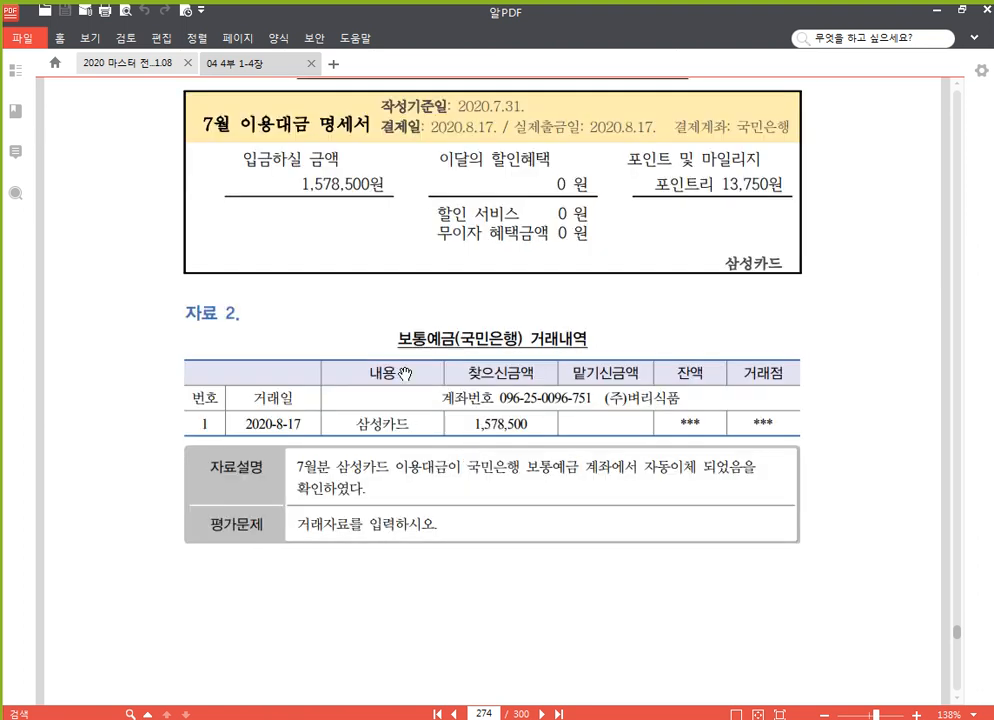
scroll(433, 290, "up", 1)
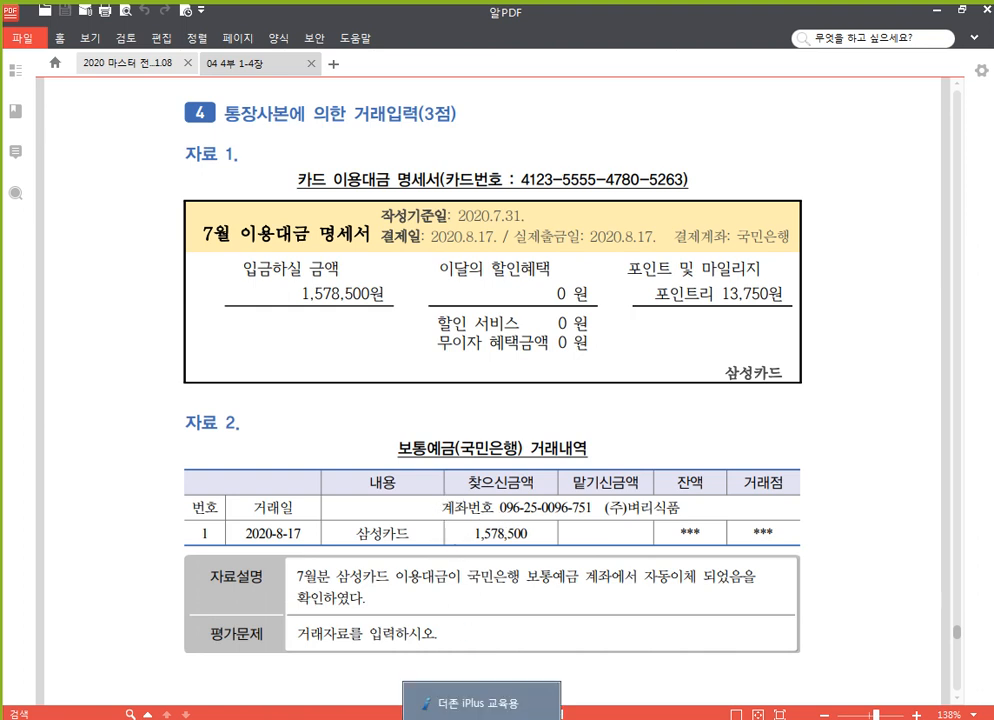
left_click(450, 703)
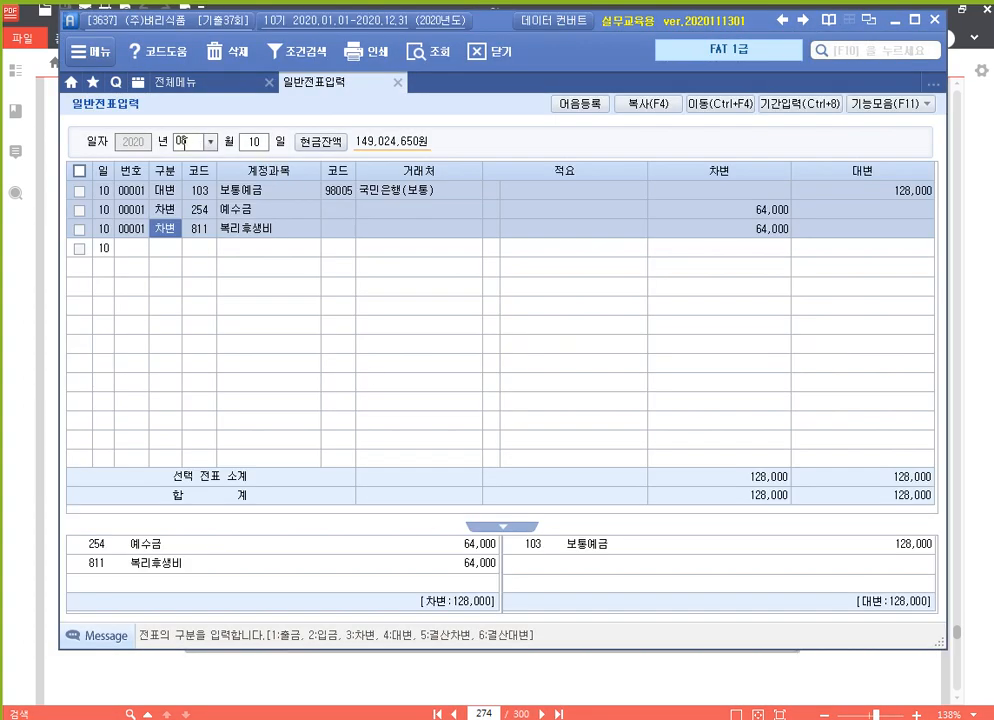
Date the voucher August 17 and credit 103 보통예금 1,578,500 with partner 98005 국민은행(보통).
left_click(186, 142)
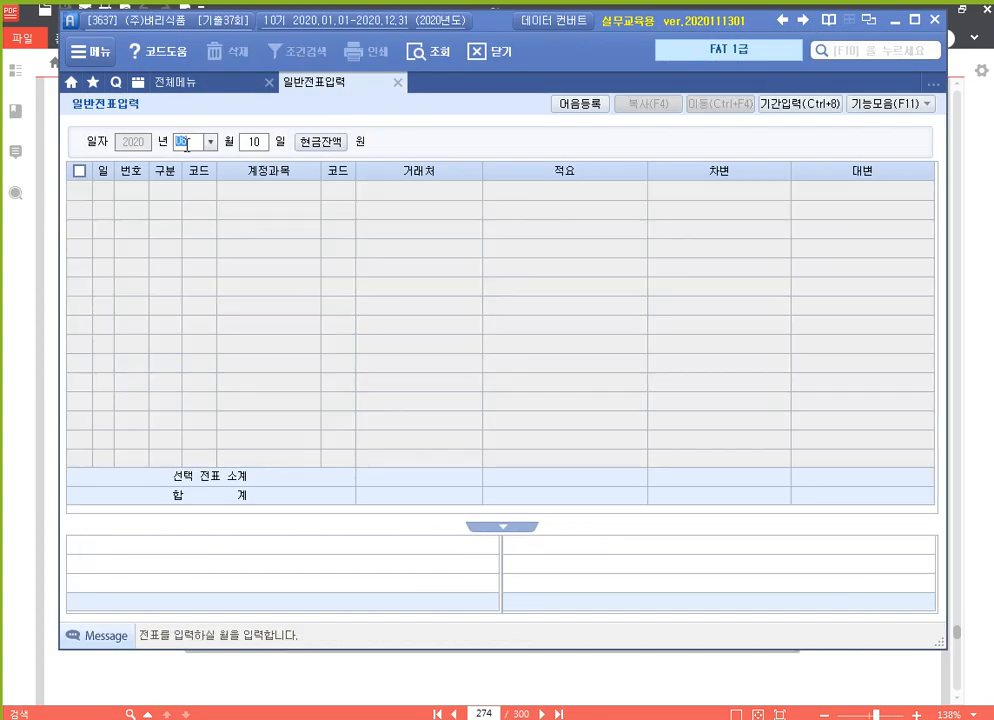
key("Return")
type("17")
key("Return")
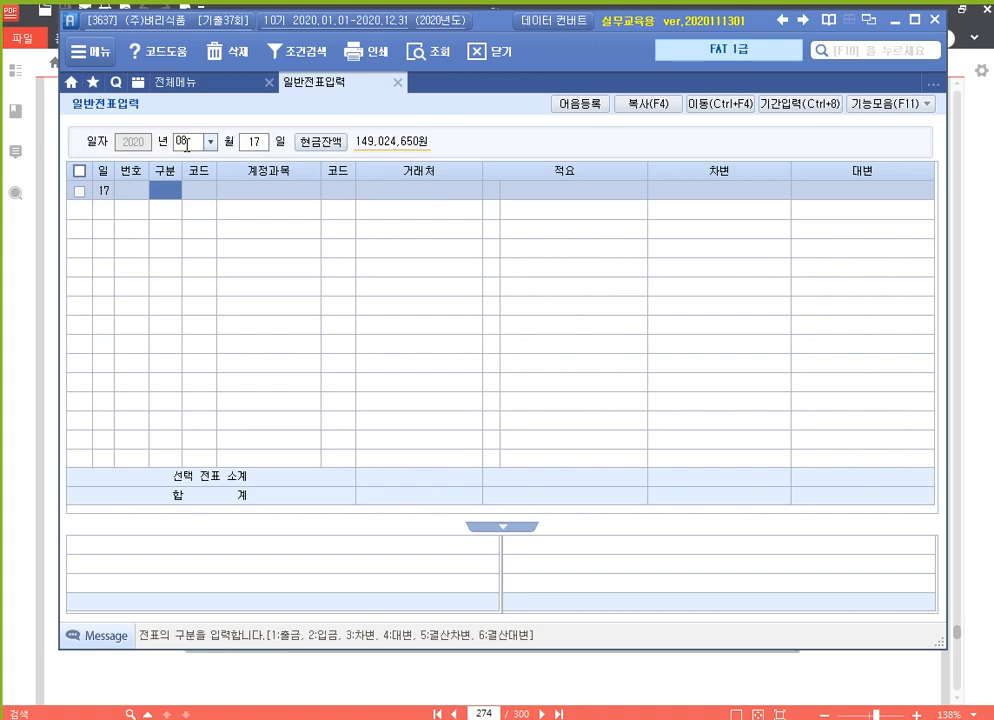
type("4")
key("Return")
type("103")
key("Return")
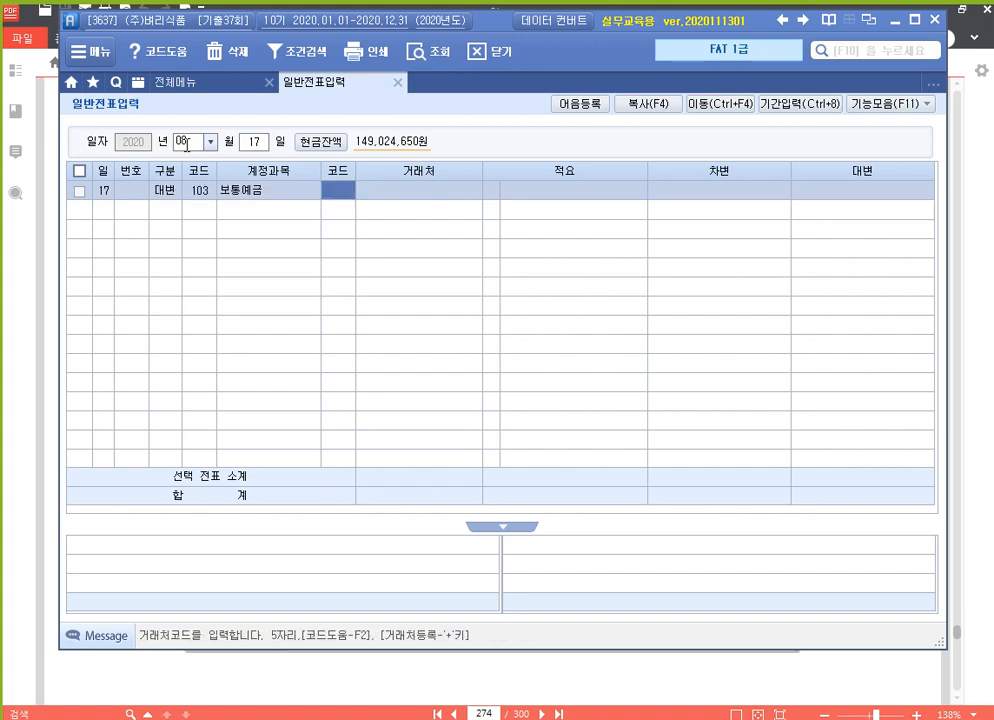
type("국민")
key("Return")
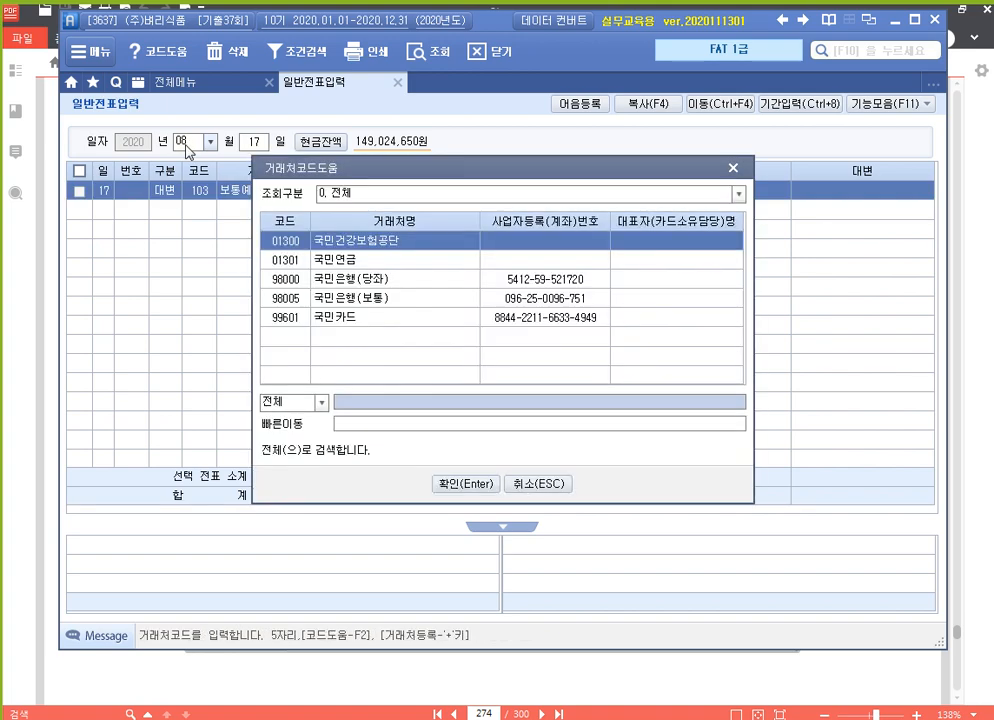
key("Down")
key("Down")
key("Down")
key("Return")
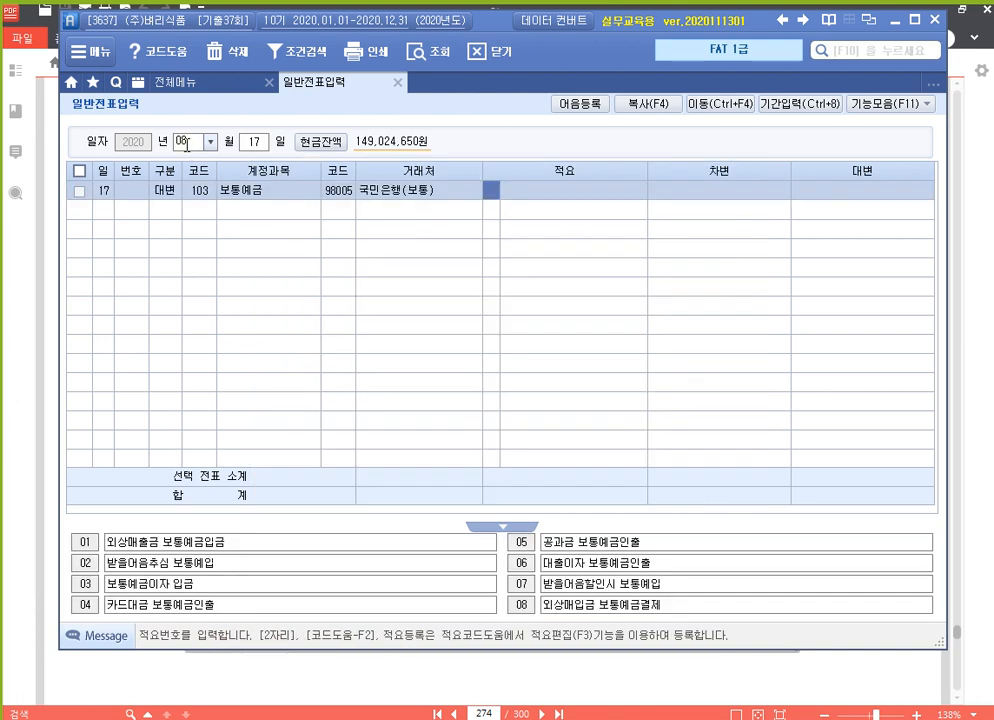
key("Return")
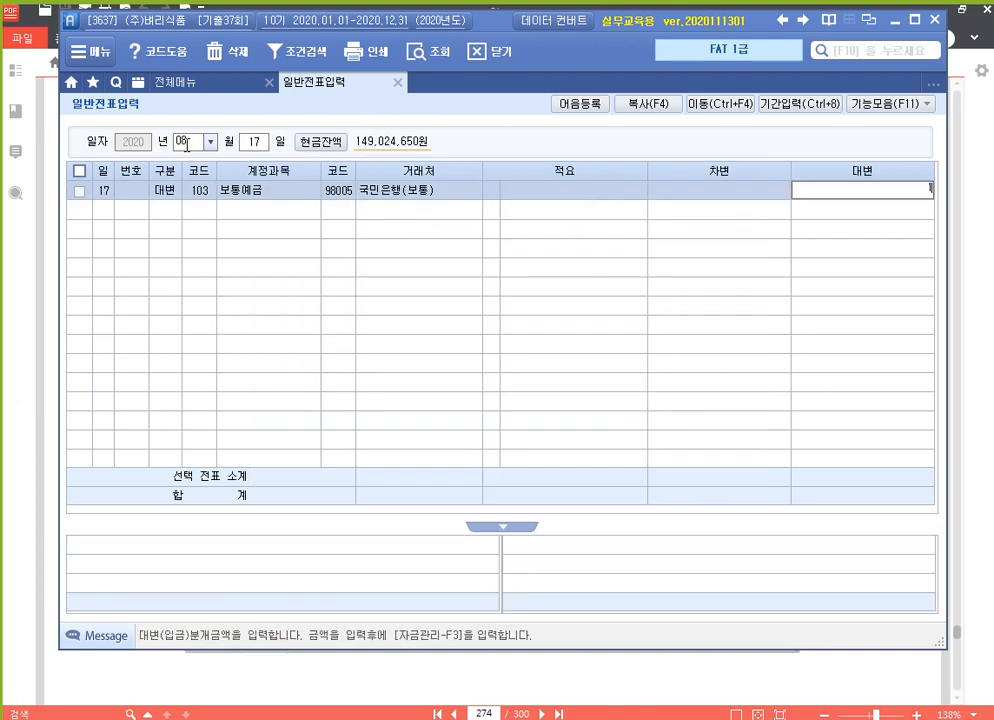
type("1,578,50")
type("0")
key("Return")
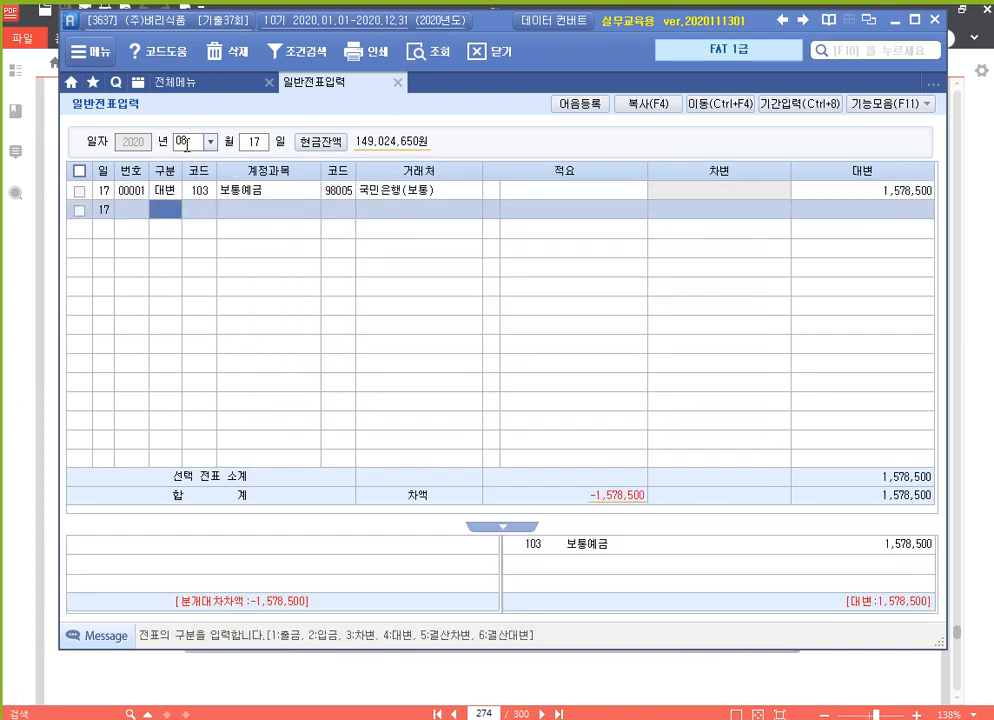
Debit 253 미지급금 1,578,500 with partner 99603 삼성카드, balancing the voucher.
type("3")
key("Return")
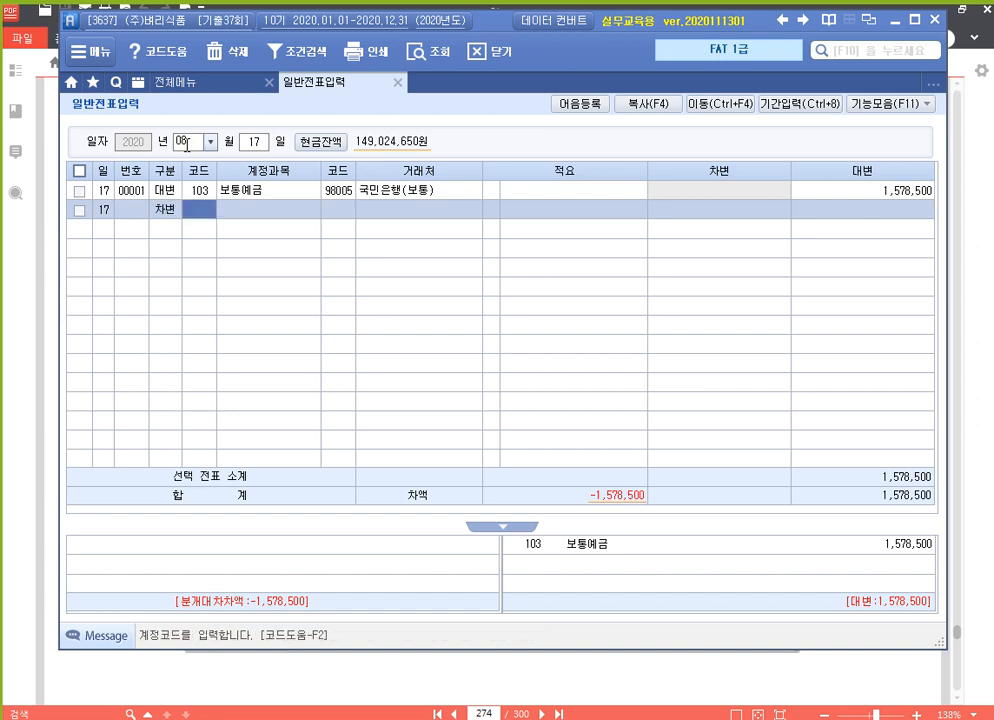
type("253")
key("Return")
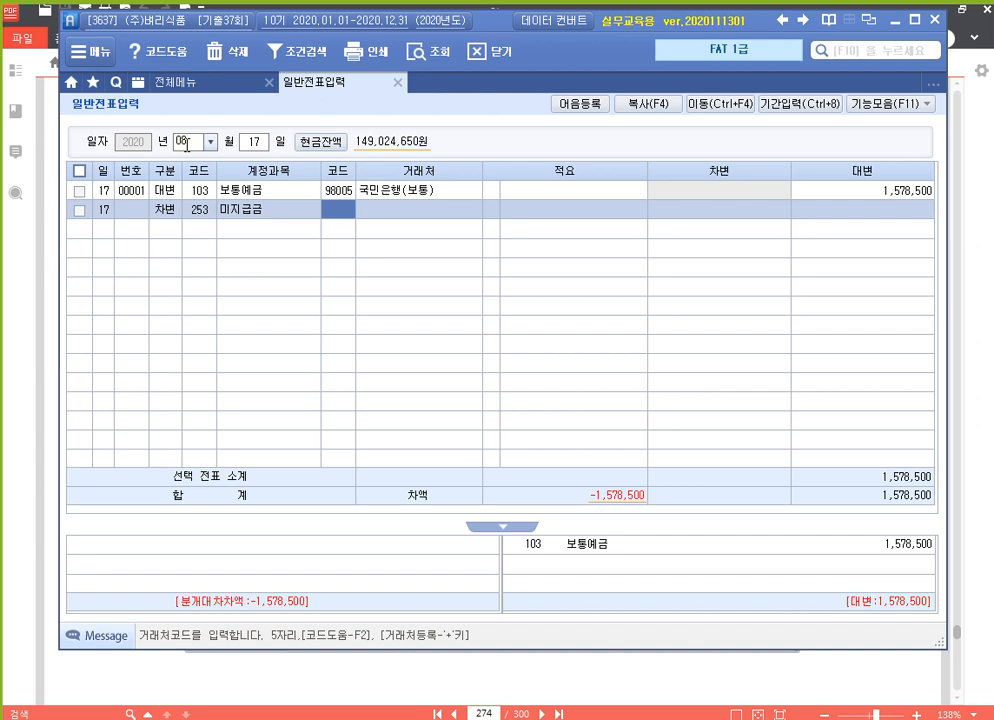
type("삼성")
key("Return")
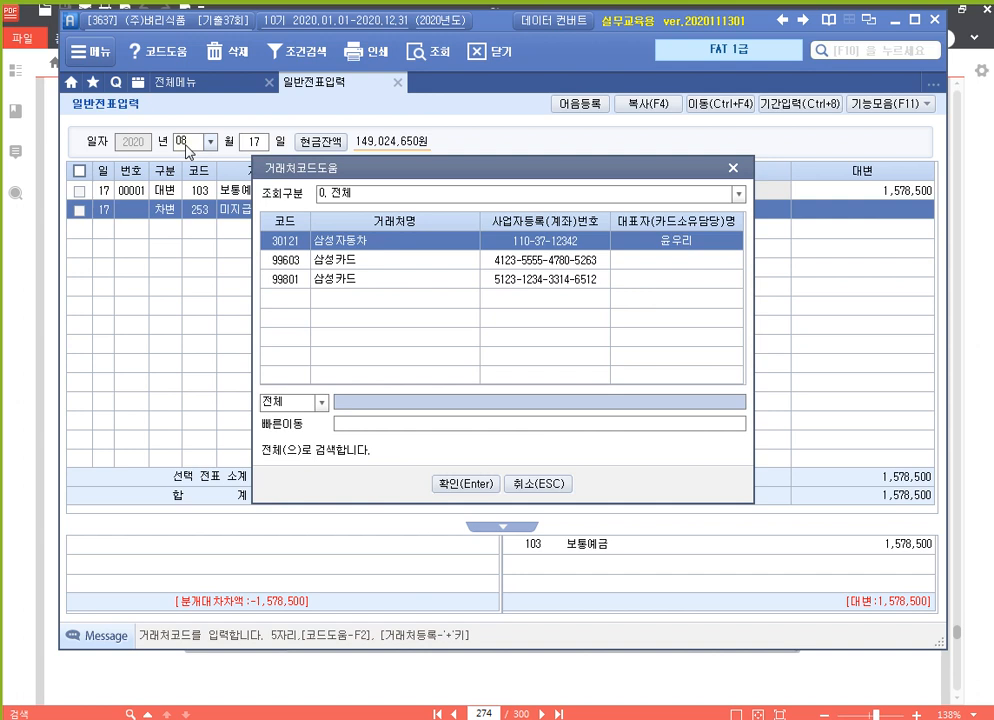
key("Down")
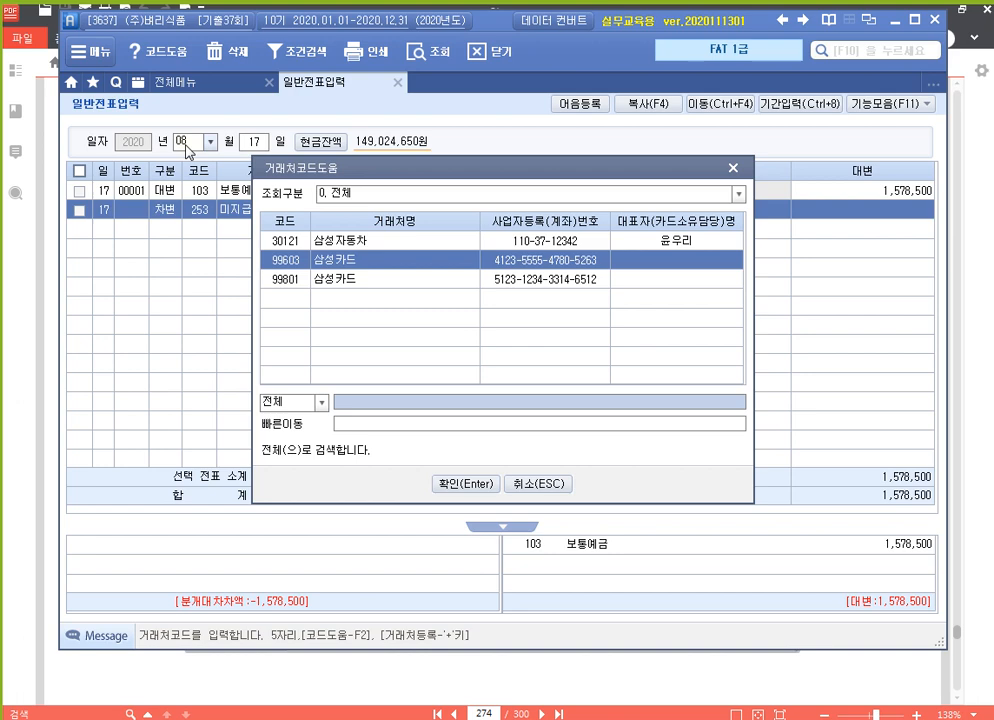
key("Return")
key("Return")
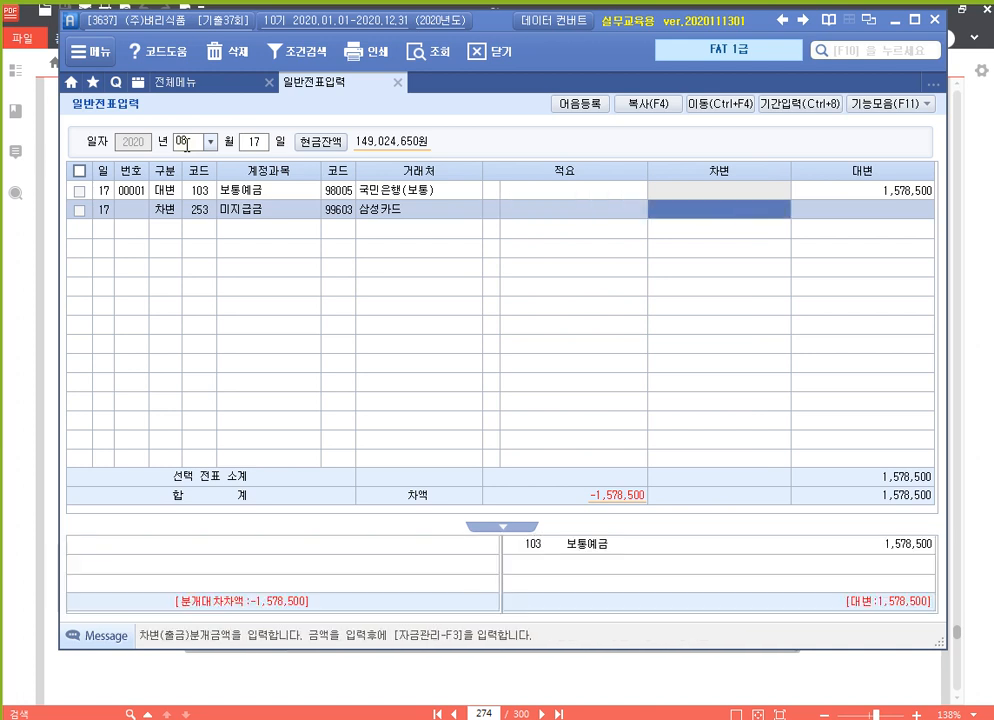
type("1578500")
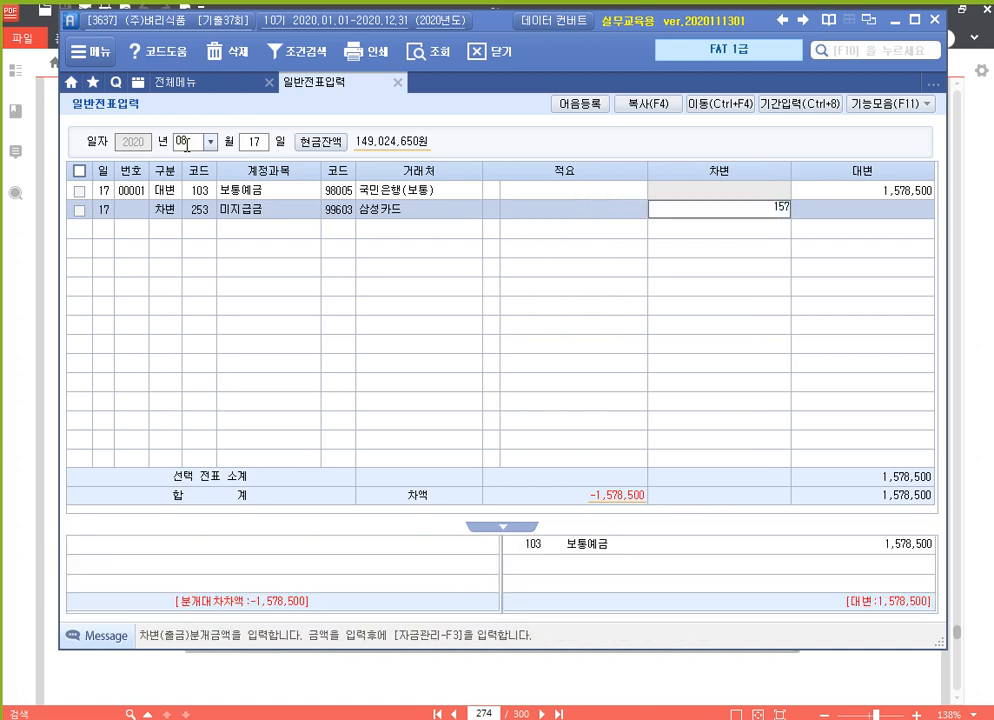
key("Return")
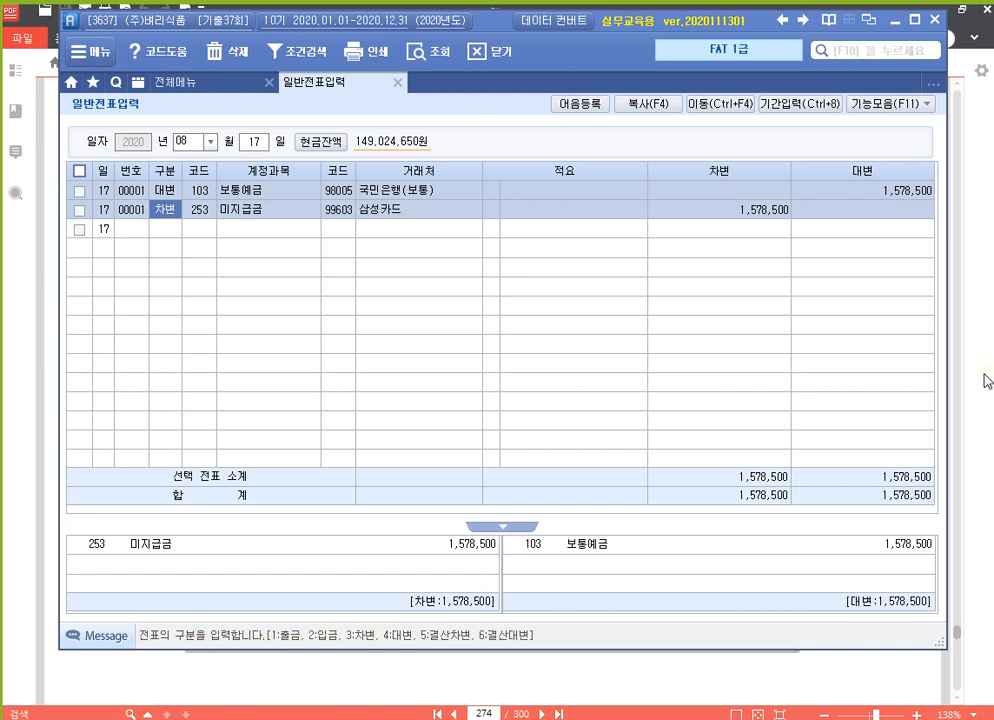
left_click(988, 381)
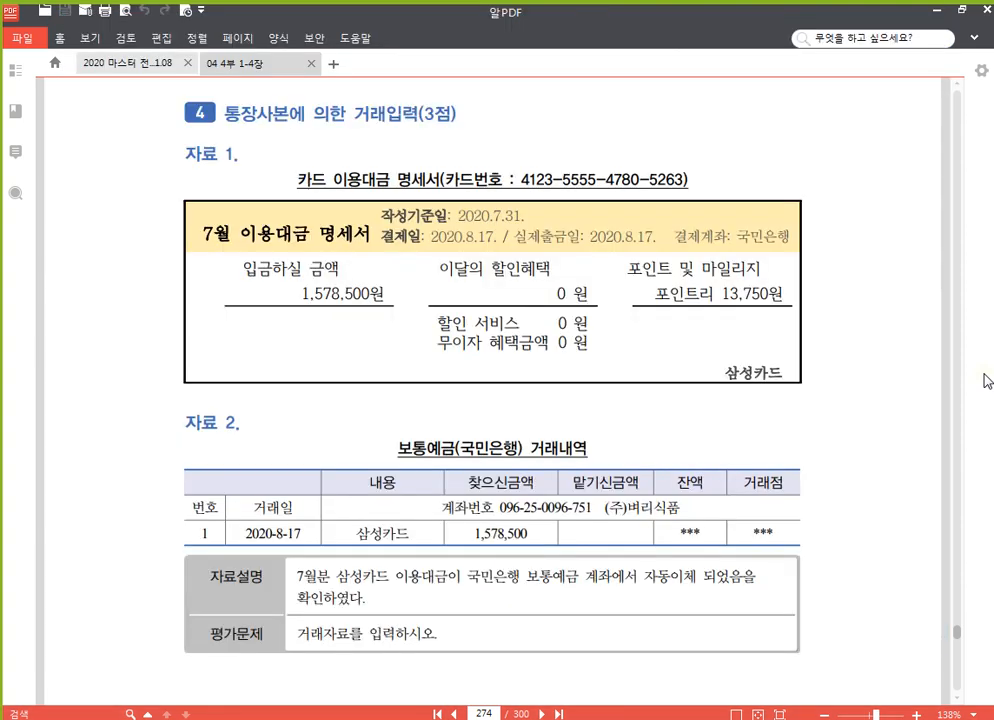
Read page 275's task 5 invoice, a 3,500,000 inventory program upgrade dated Aug 22, then return to Smart A.
scroll(380, 350, "down", 6)
scroll(488, 422, "down", 3)
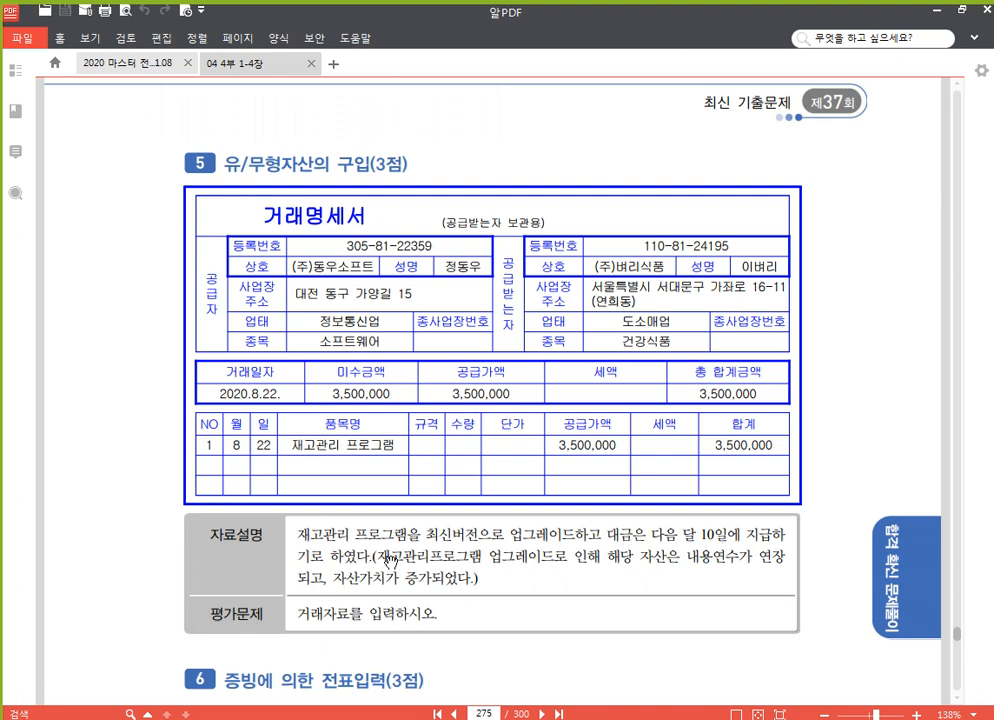
scroll(326, 435, "down", 2)
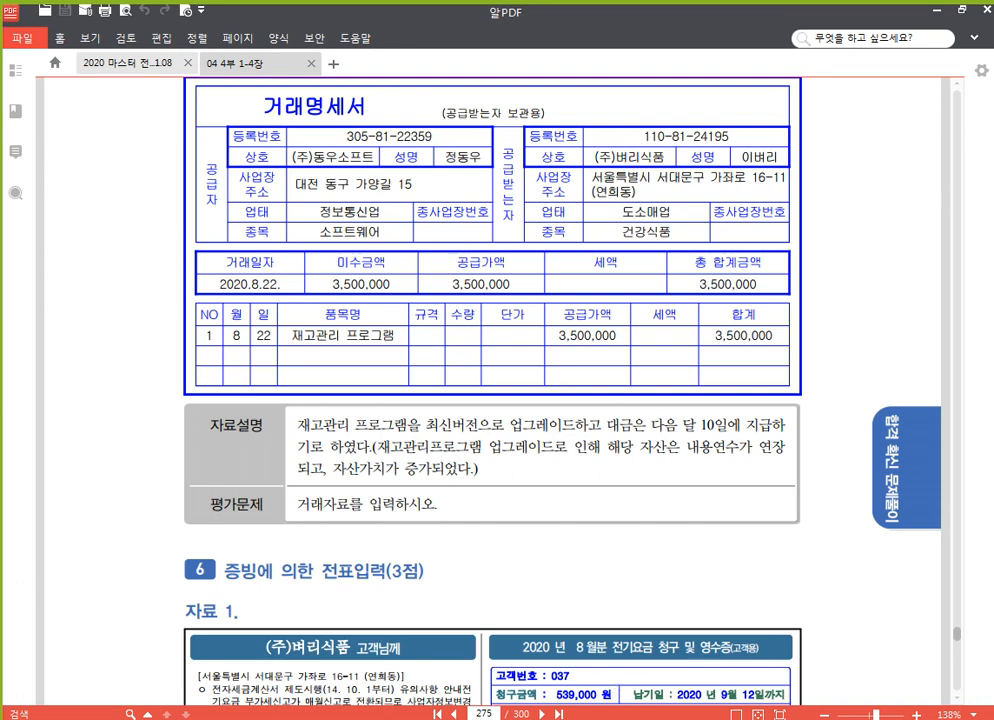
key("alt+Tab")
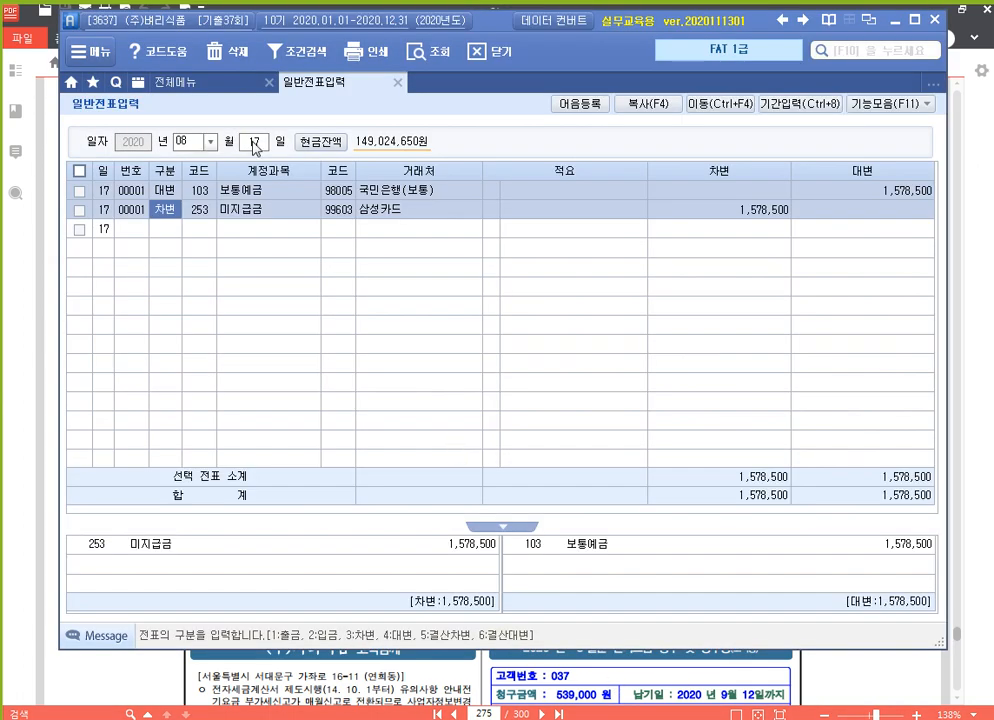
Date the voucher August 22 and debit 240 소프트웨어 3,500,000.
left_click(254, 142)
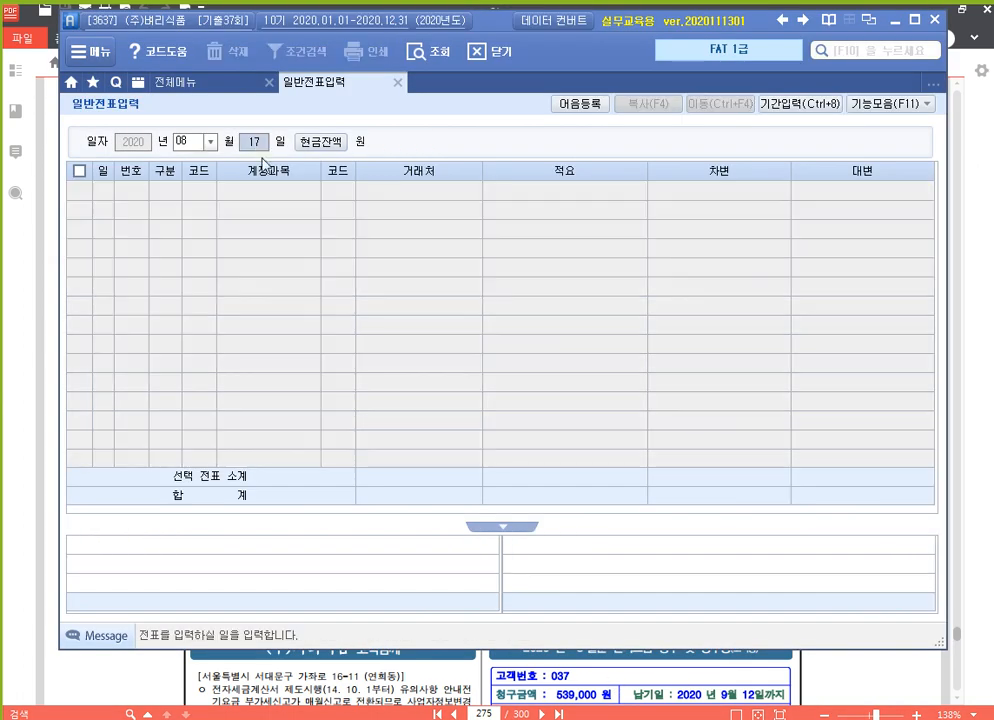
type("22")
key("Return")
type("3")
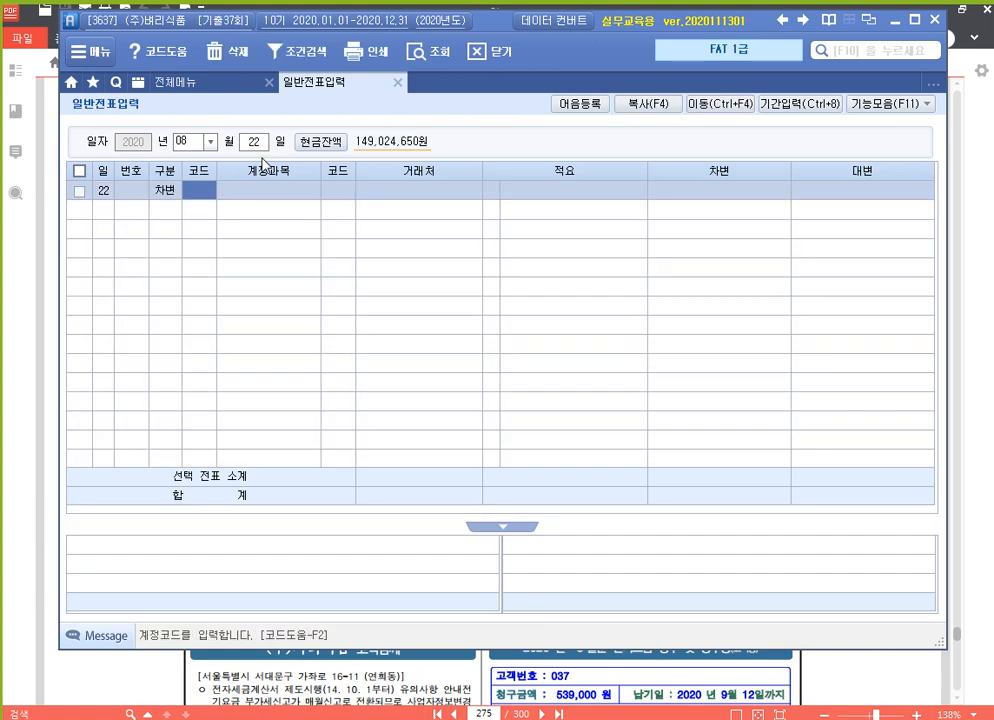
type("소ㅁ")
key("Return")
key("Return")
key("Return")
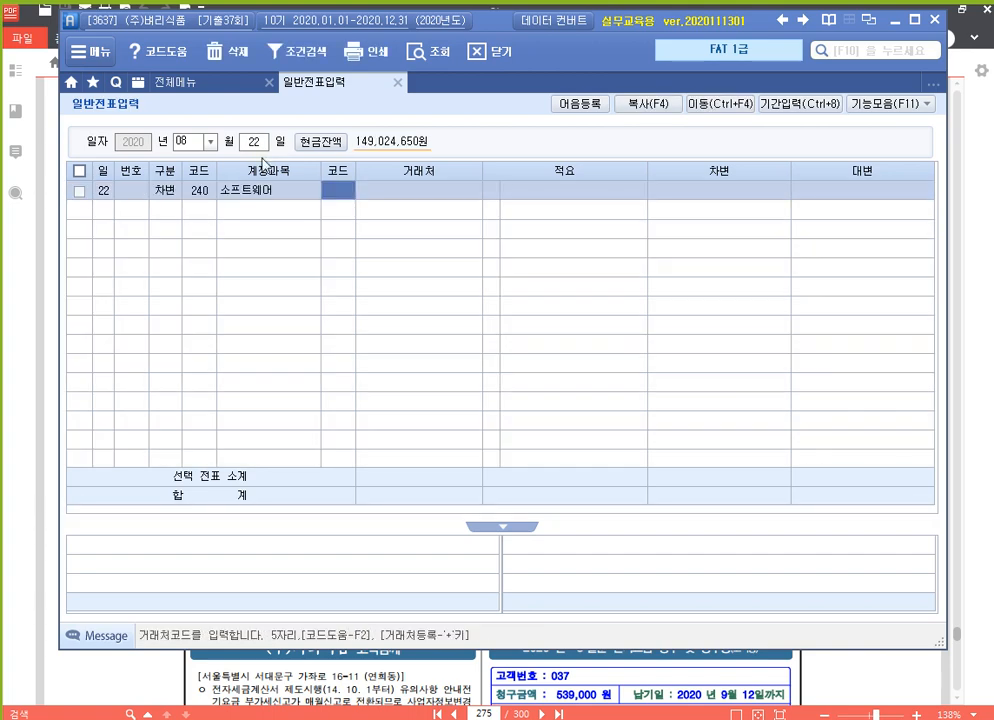
type("3,50")
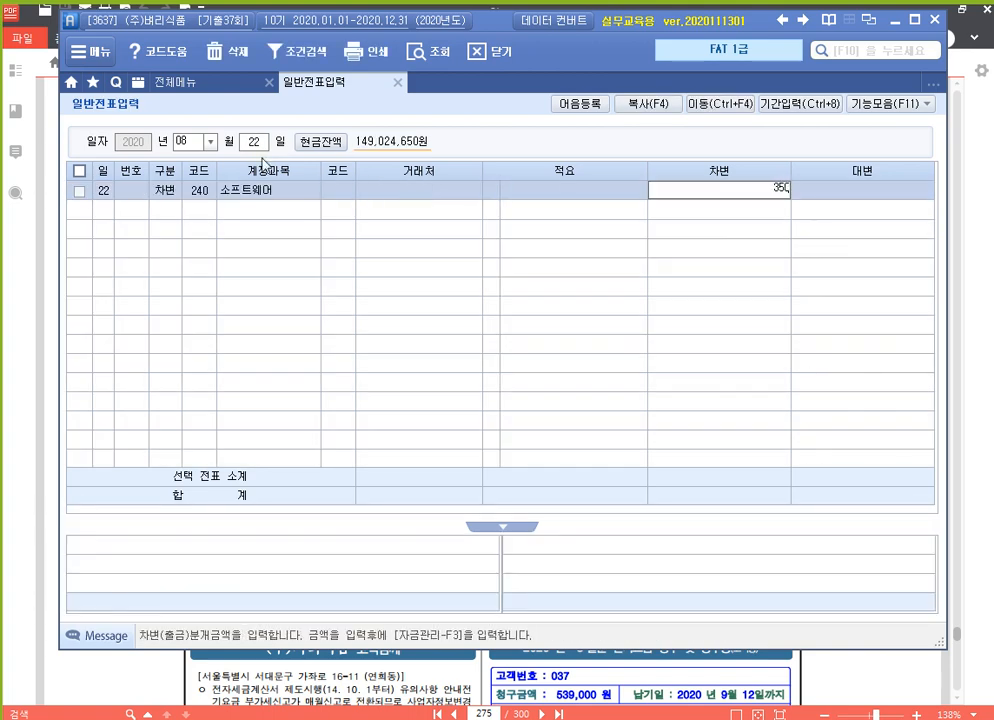
type("0,000")
key("Return")
Credit 253 미지급금 for client (주)동우소프트 at 3,500,000.
type("4")
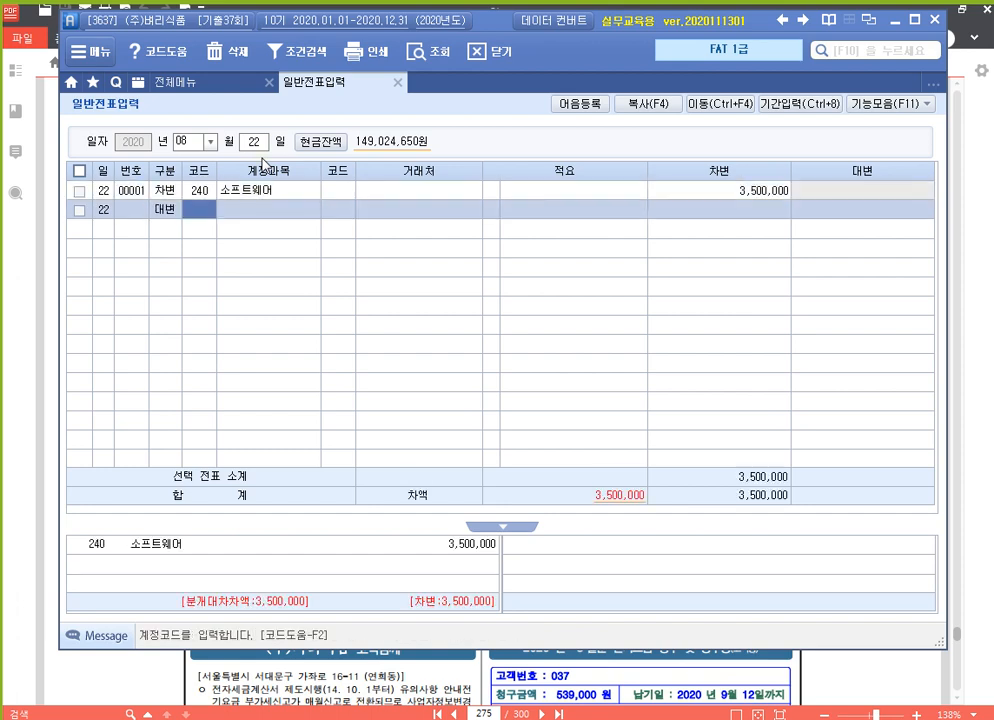
type("253")
key("Return")
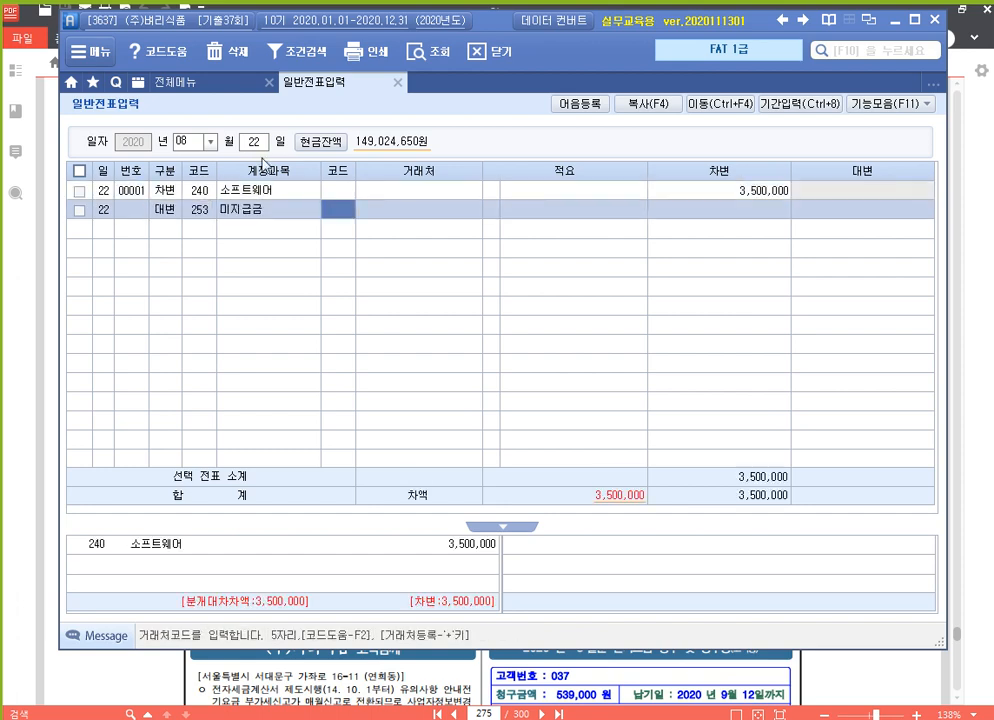
key("F2")
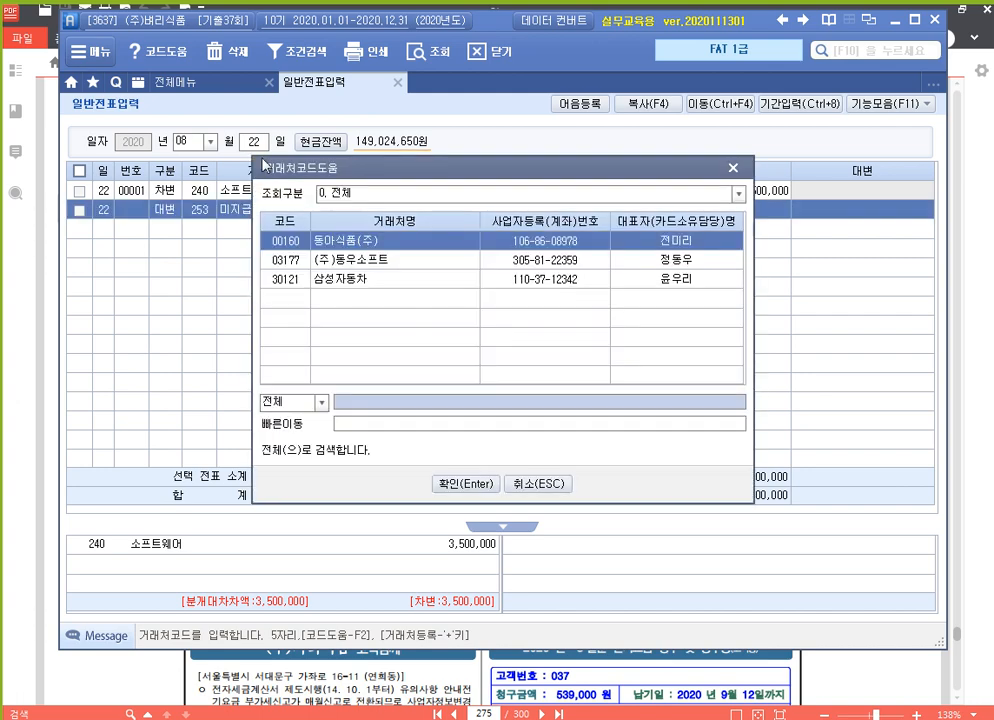
key("Down")
key("Return")
key("Return")
key("Return")
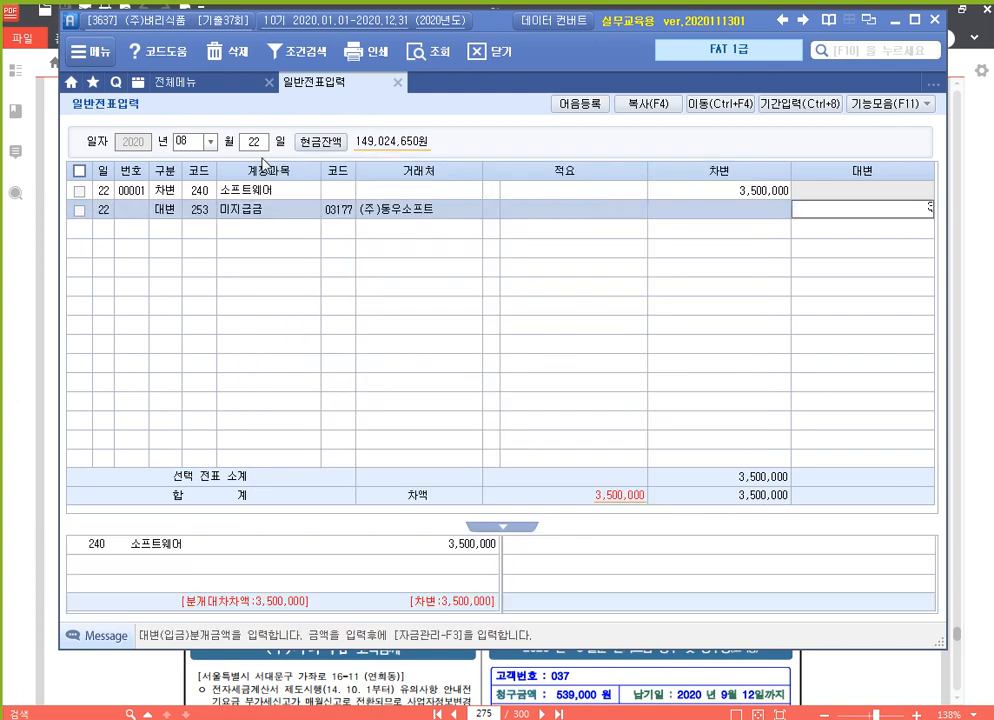
key("Return")
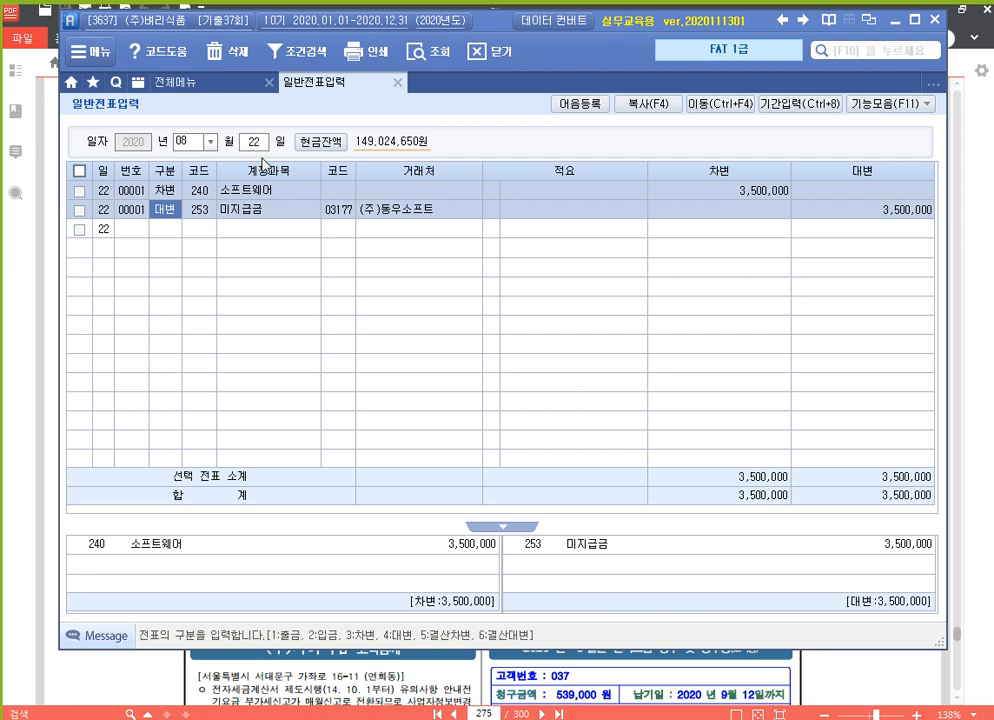
left_click(880, 678)
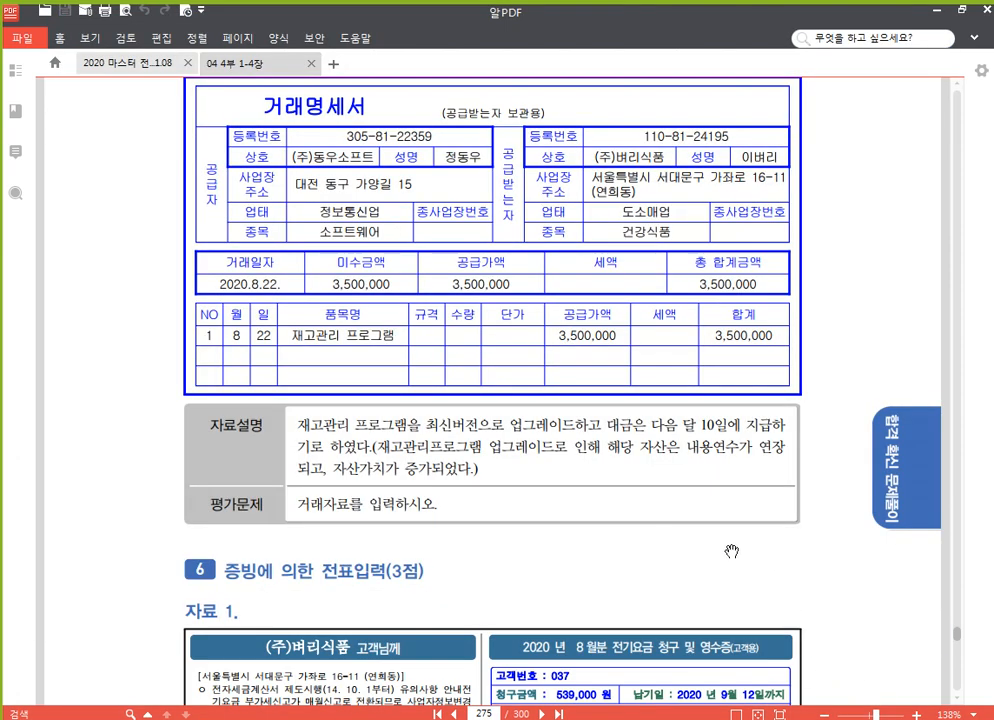
Highlight the 전자세금계산서 heading on the electricity bill and scroll down to 자료 2.
scroll(731, 551, "down", 8)
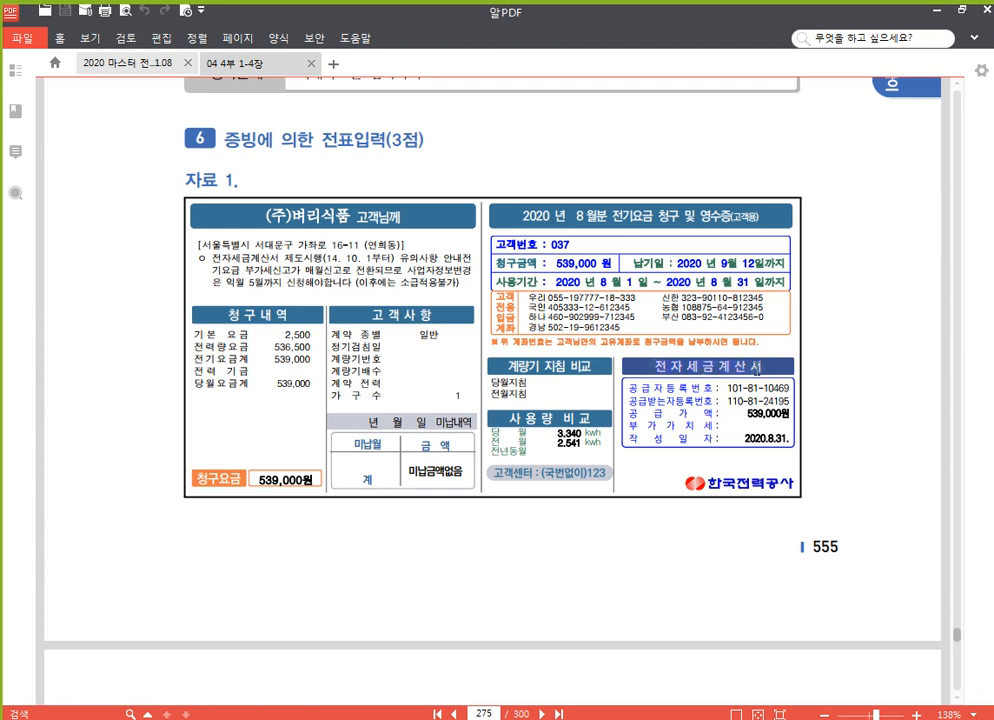
left_click_drag(757, 369, 763, 368)
left_click(771, 346)
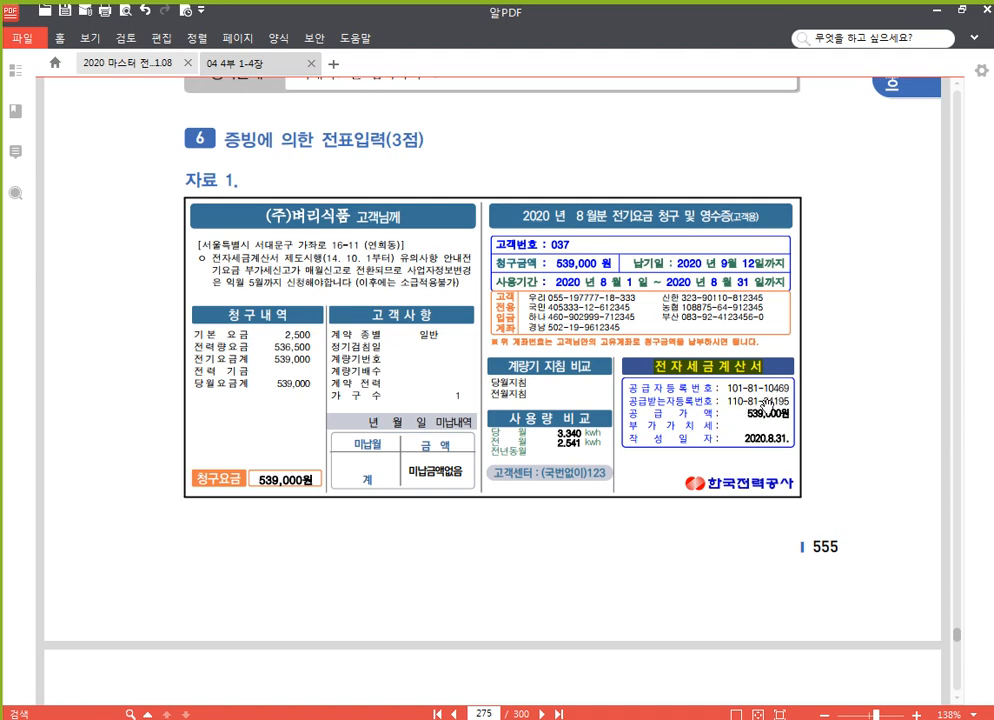
scroll(826, 434, "down", 2)
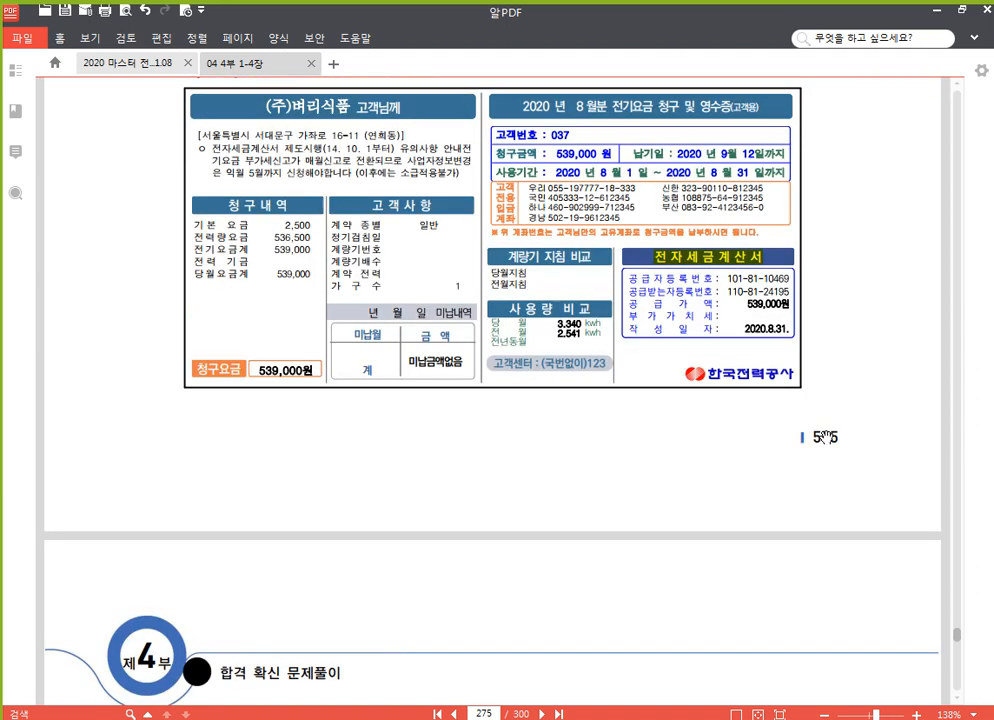
scroll(828, 434, "down", 5)
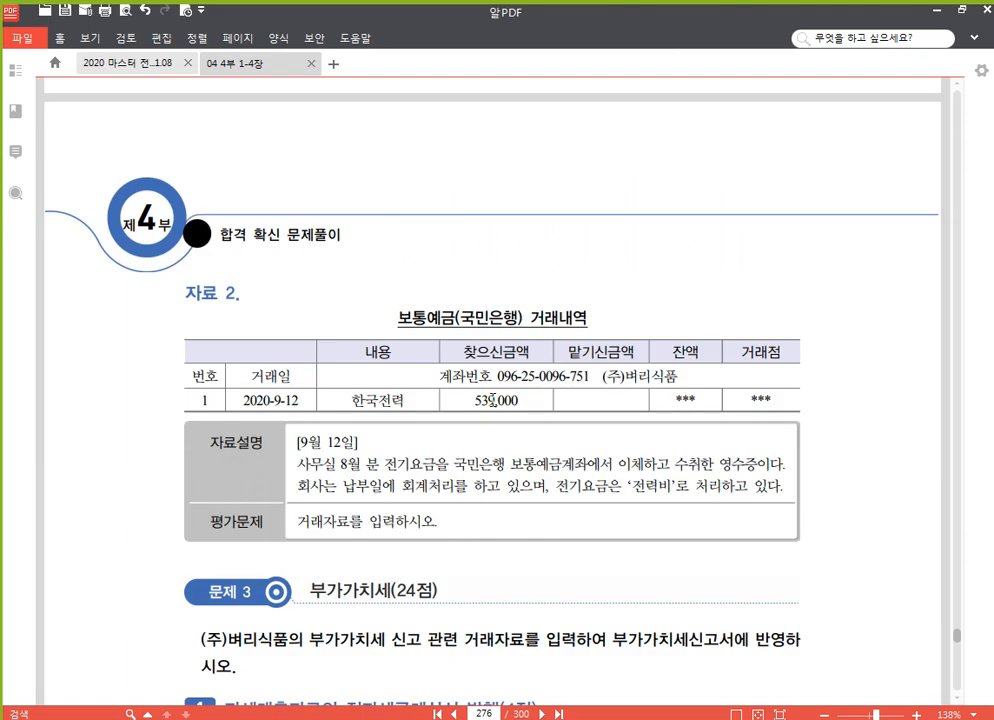
Review the 539,000 electricity bill and Sep 12 bank debit, then return to Smart A's voucher entry.
scroll(491, 400, "up", 10)
scroll(544, 348, "down", 5)
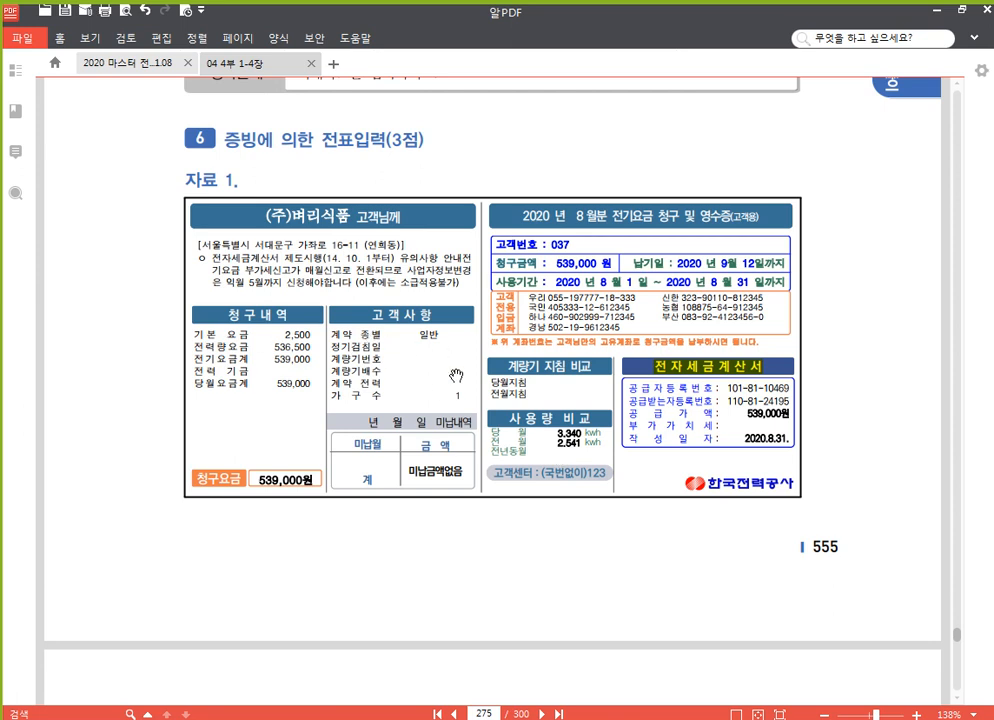
scroll(532, 340, "down", 5)
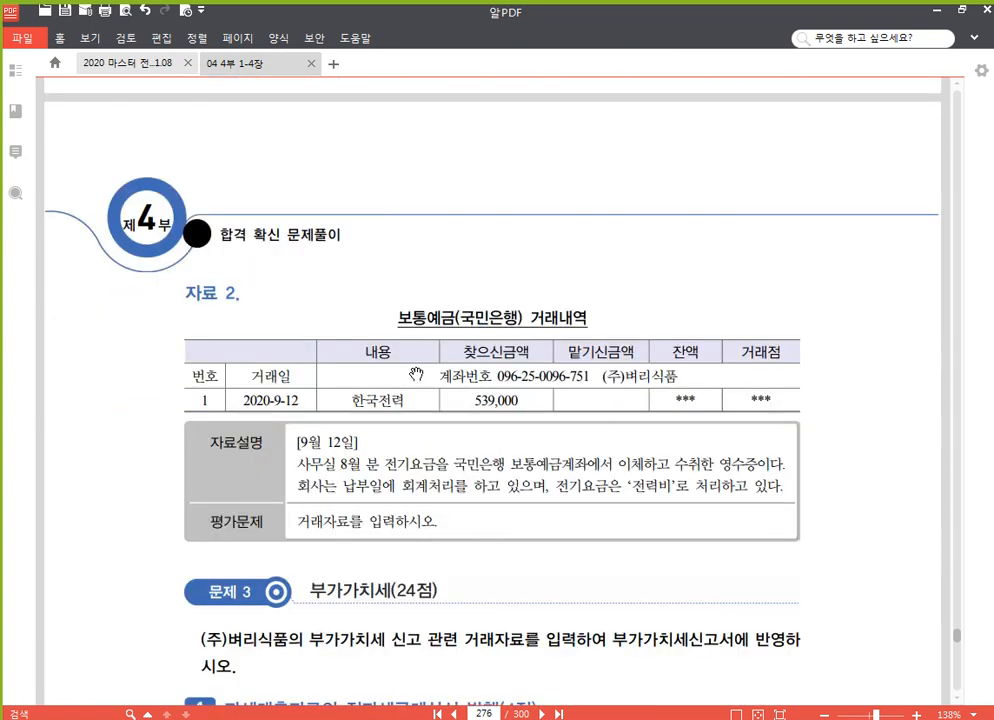
scroll(540, 372, "up", 5)
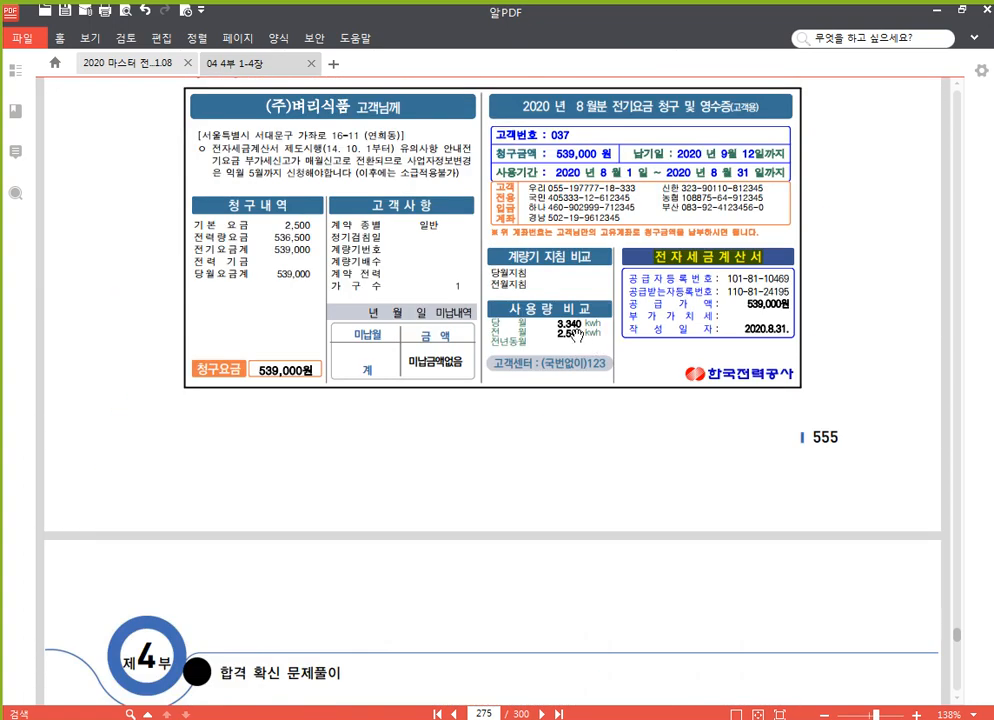
scroll(330, 408, "down", 5)
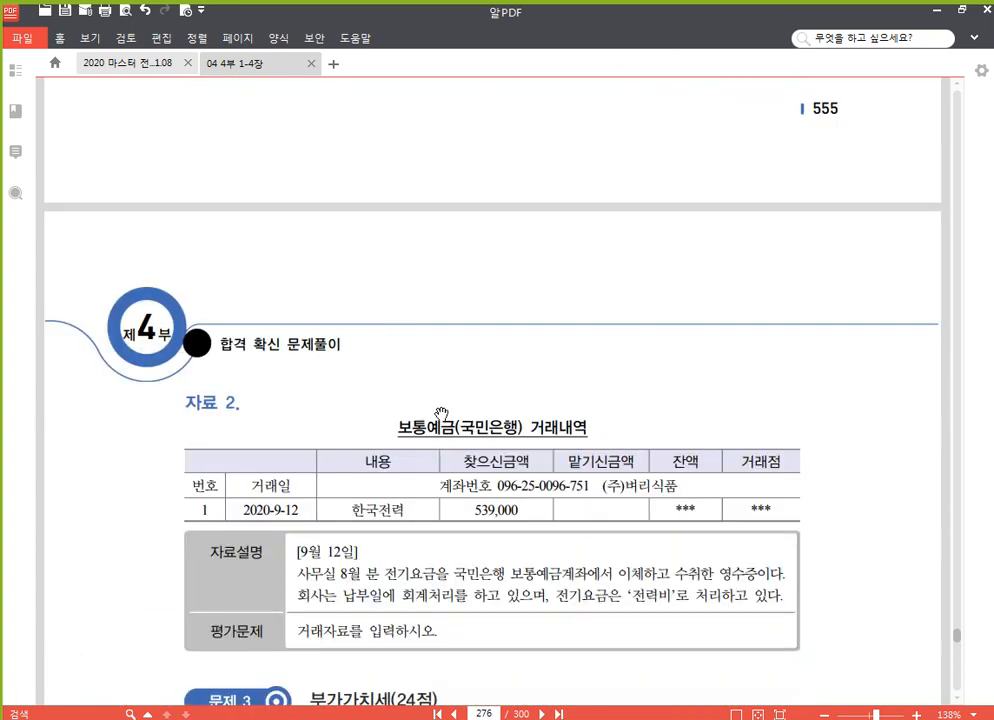
scroll(525, 518, "down", 2)
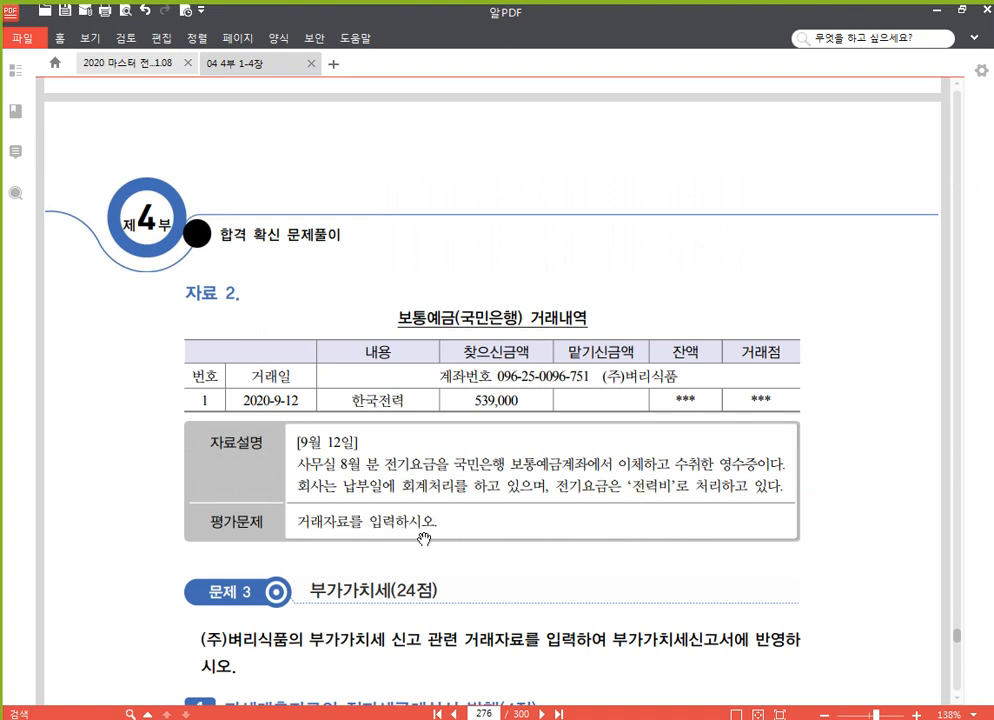
left_click_drag(539, 572, 535, 358)
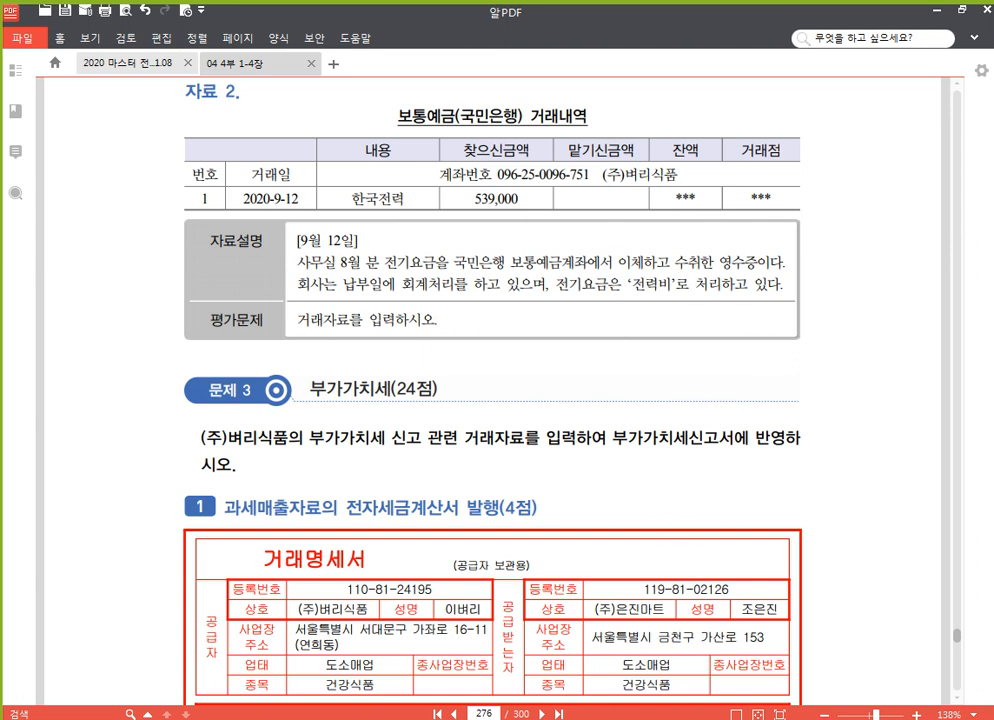
left_click(485, 704)
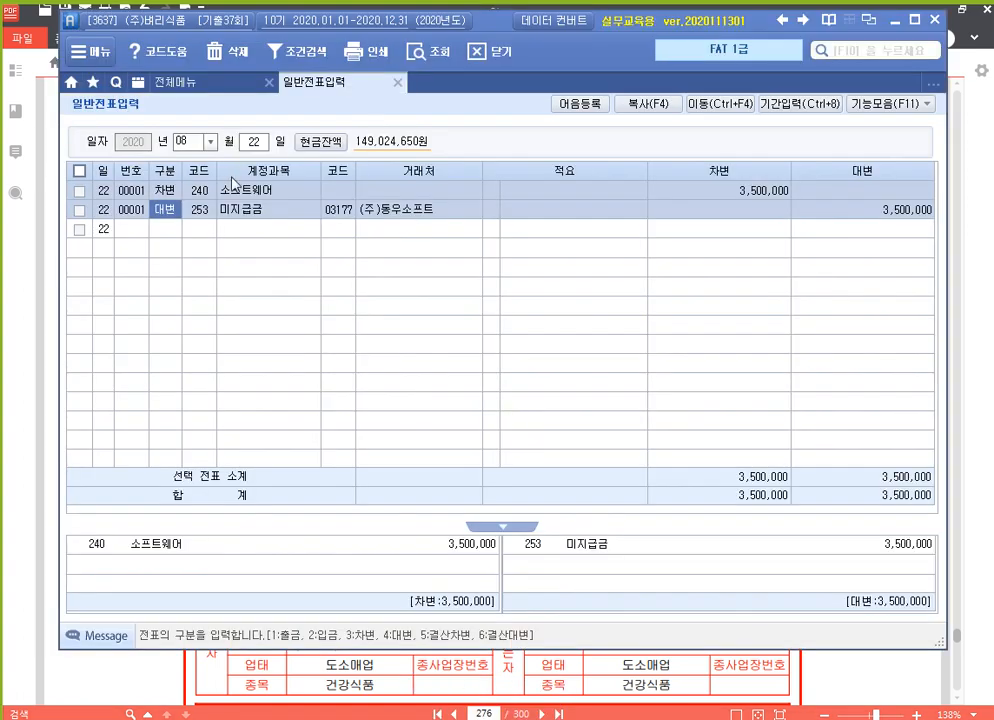
Date the voucher September 12 and credit 103 보통예금 539,000 with client 98005 국민은행(보통).
left_click(185, 143)
type("9")
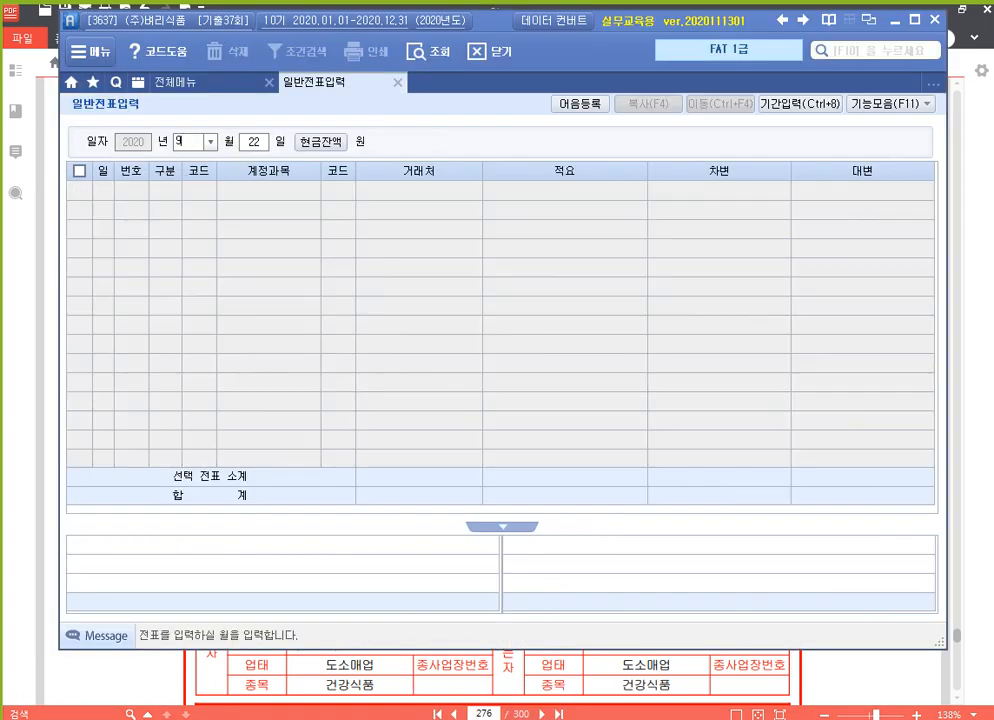
key("Return")
type("12")
key("Return")
type("4")
key("Return")
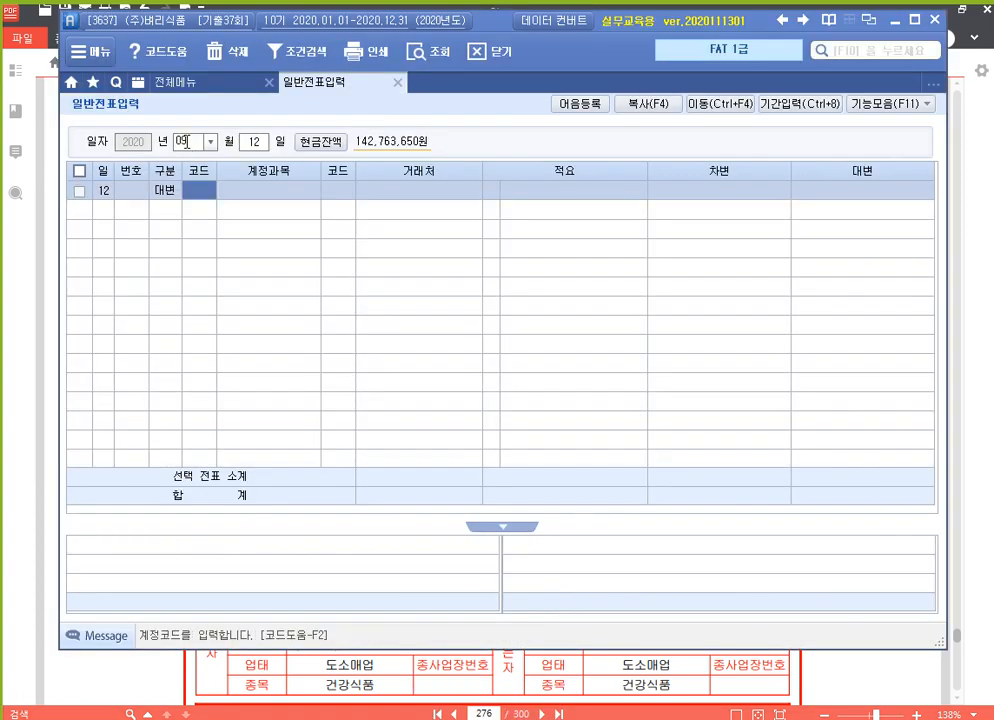
type("103")
key("Return")
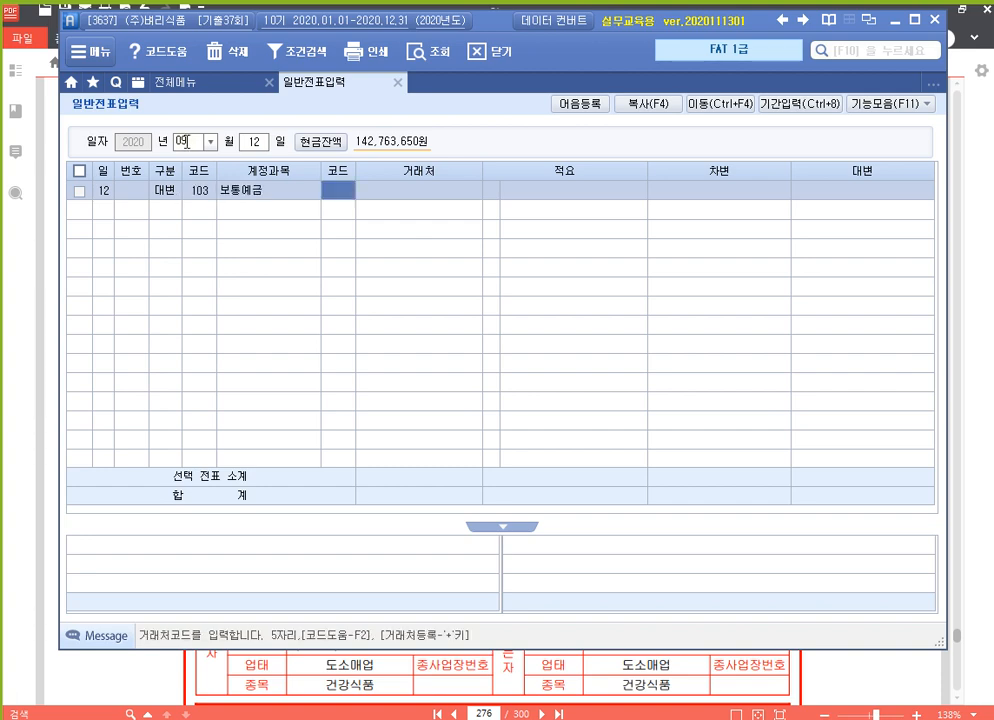
key("F2")
type("국민")
key("Return")
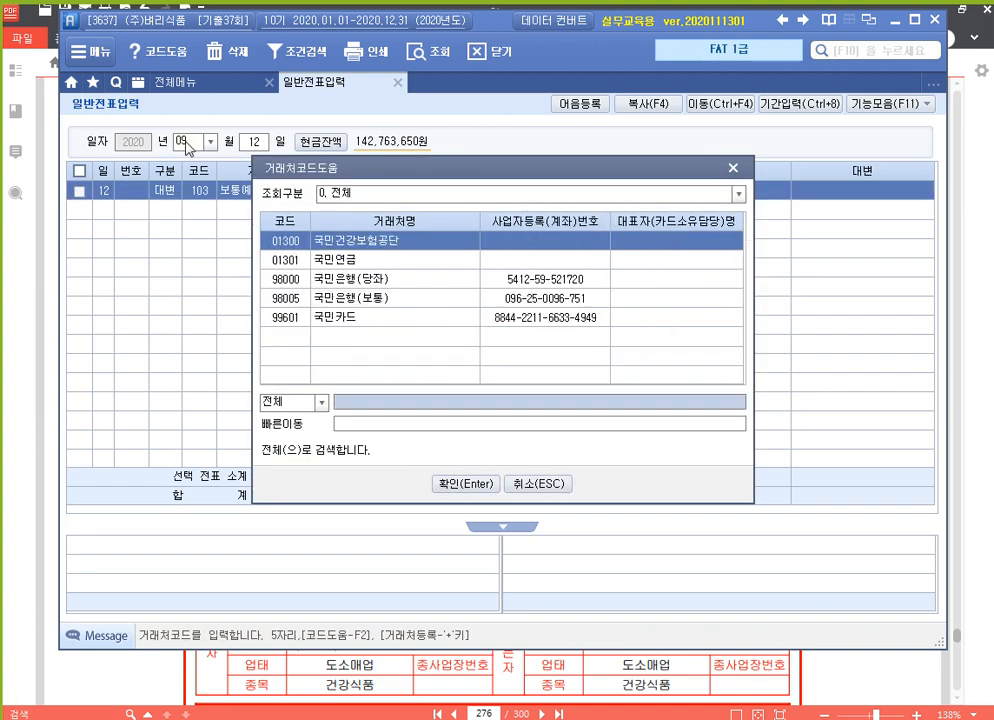
key("Down")
key("Down")
key("Down")
key("Return")
key("Return")
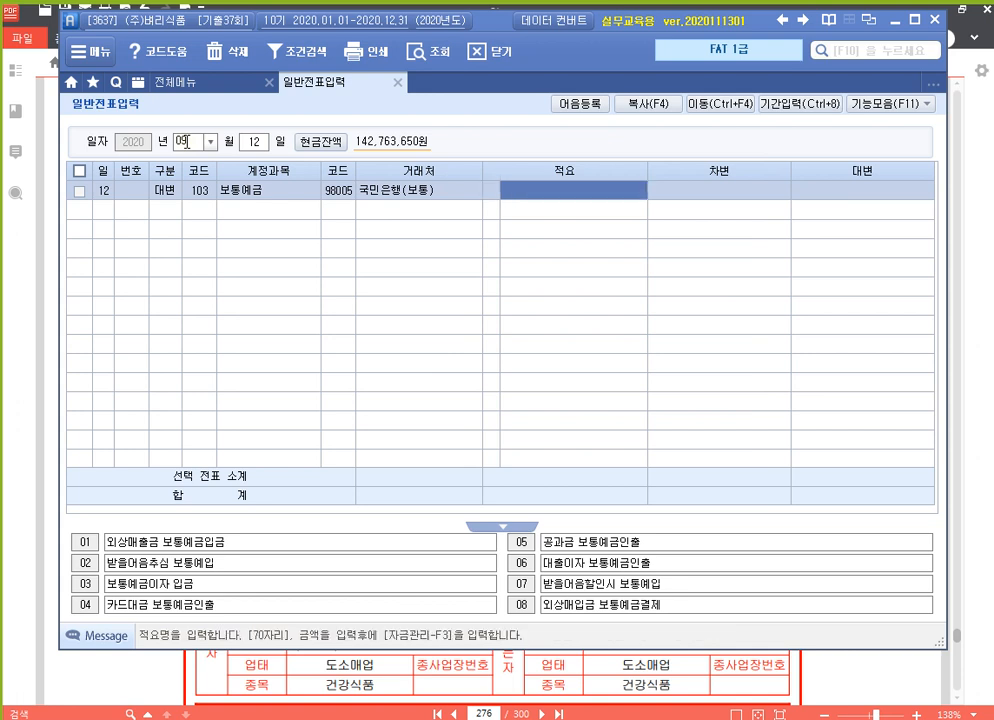
key("Return")
type("5")
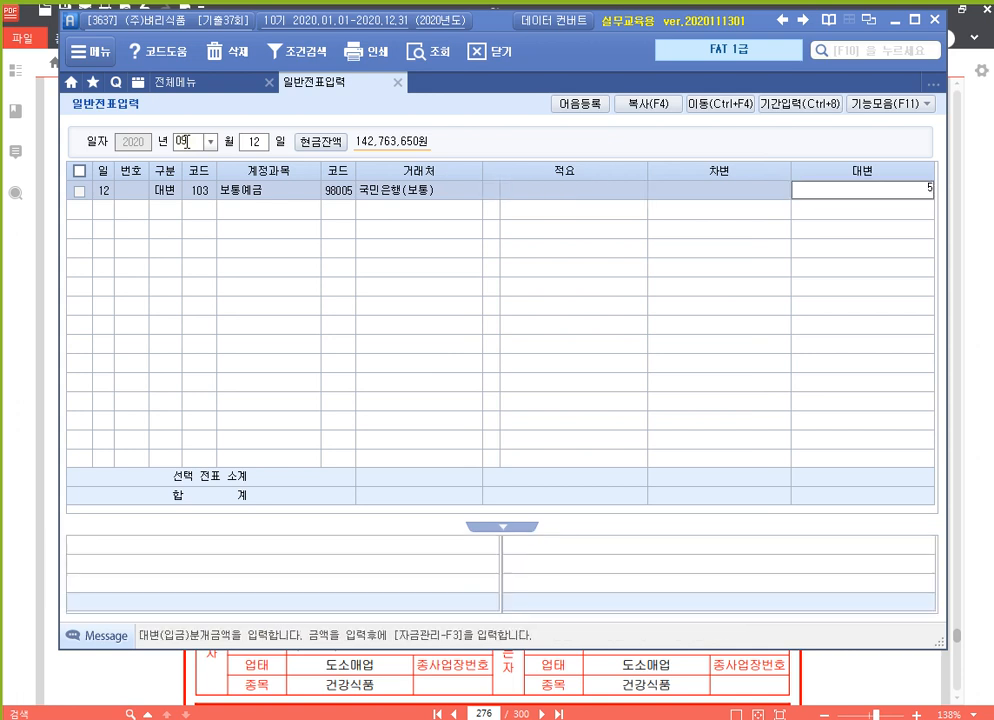
type("39,000")
key("Return")
Debit 816 전력비 539,000 to balance the voucher.
type("3")
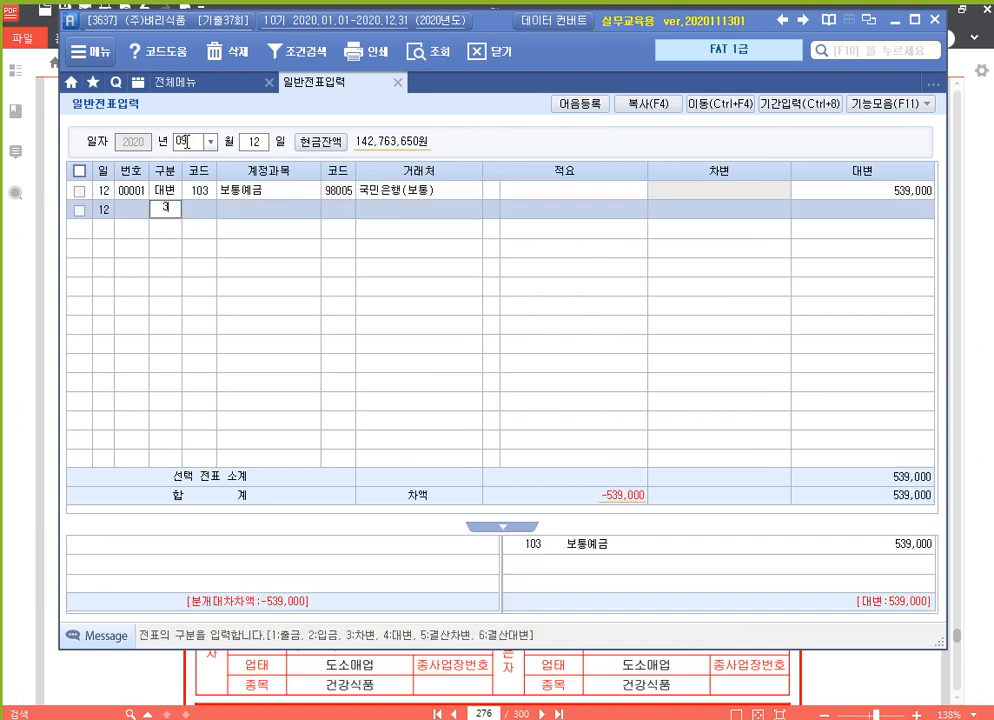
key("Return")
type("전뵐")
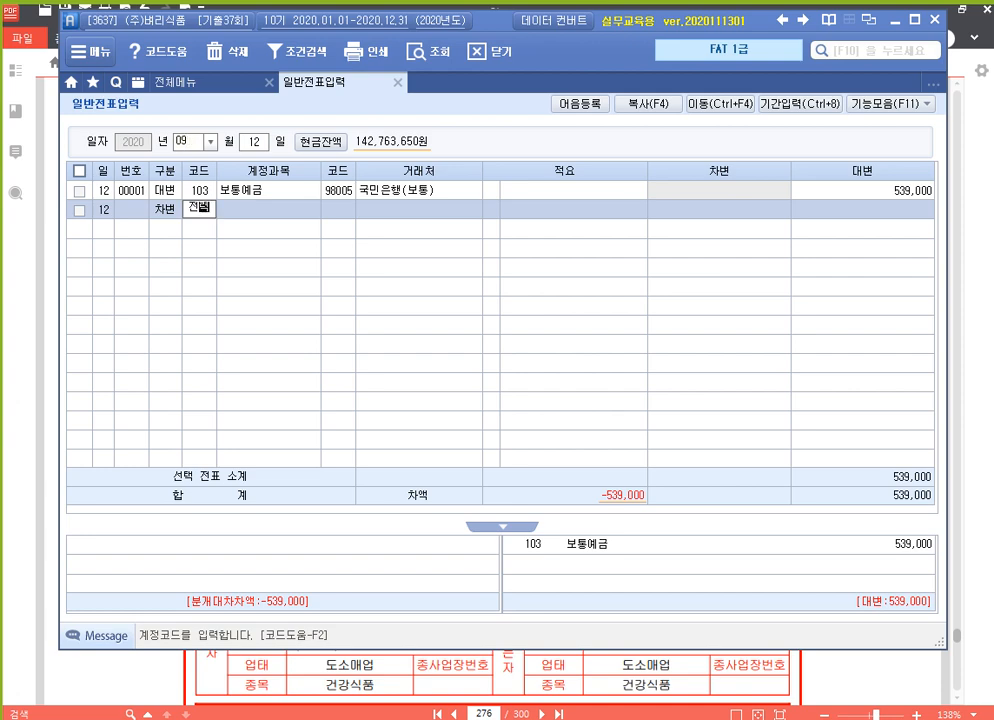
type("력")
key("Return")
key("Down")
key("Down")
key("Down")
key("Return")
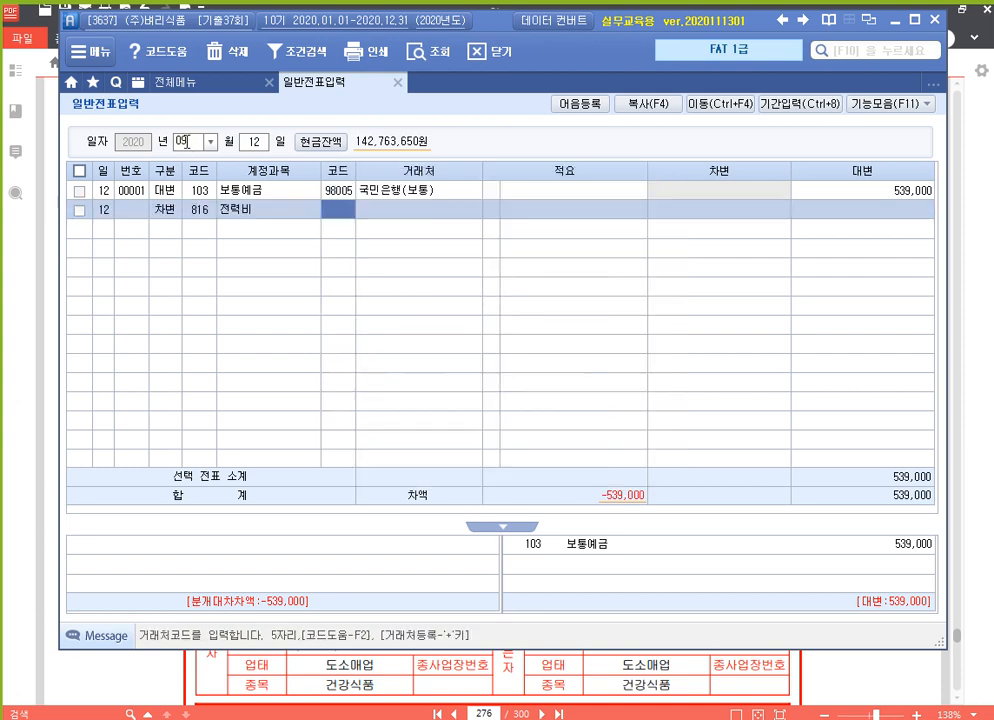
key("Return")
key("Return")
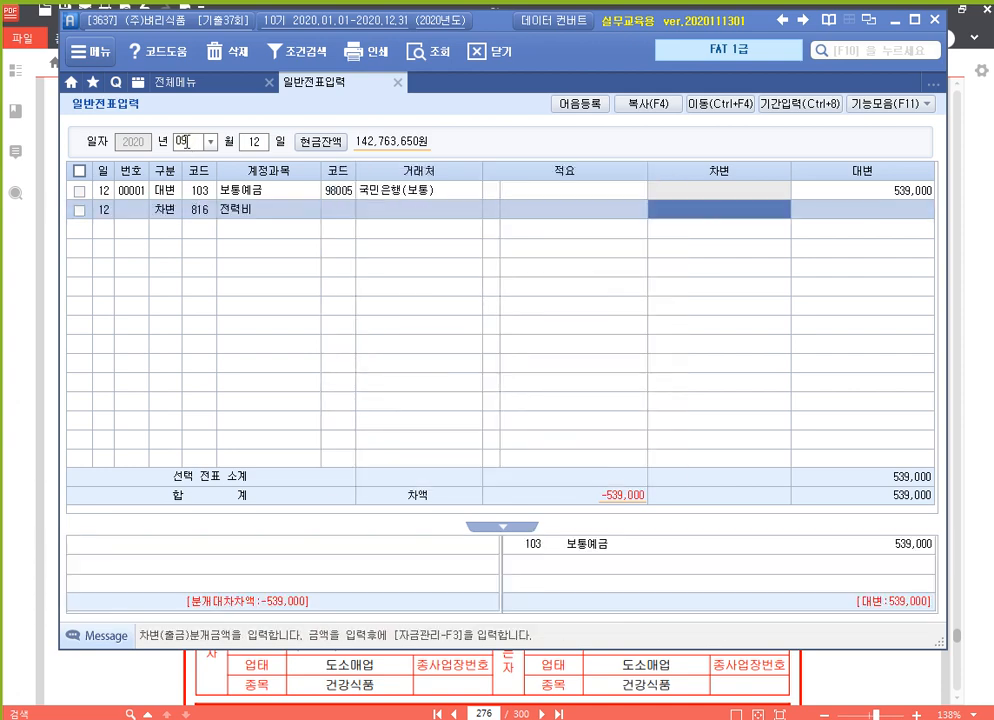
type("5390000")
key("Return")
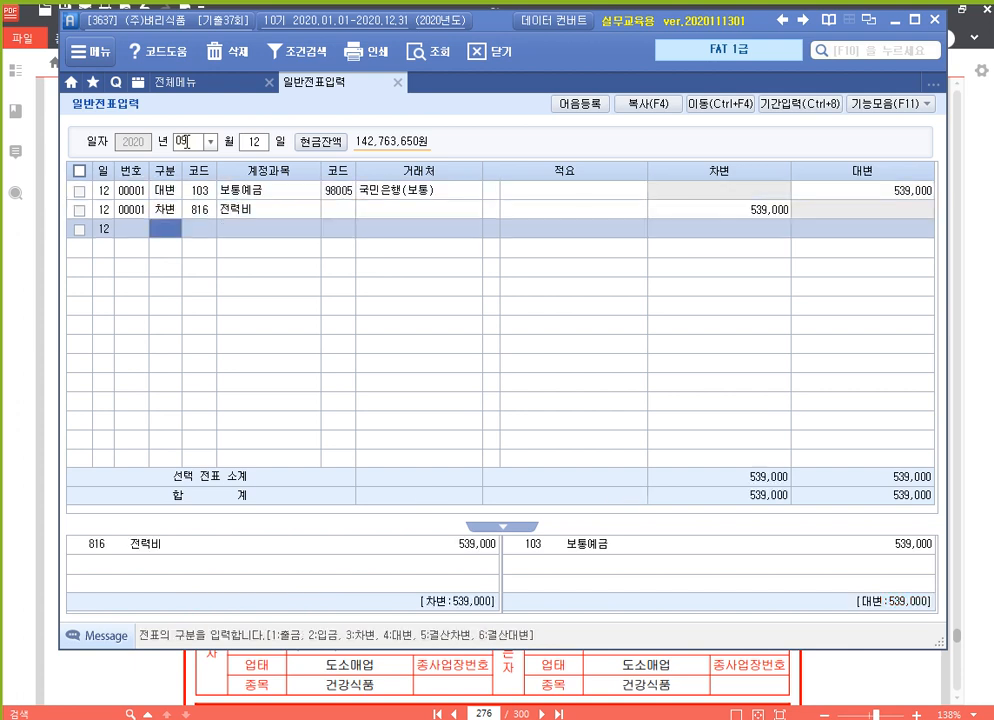
key("Up")
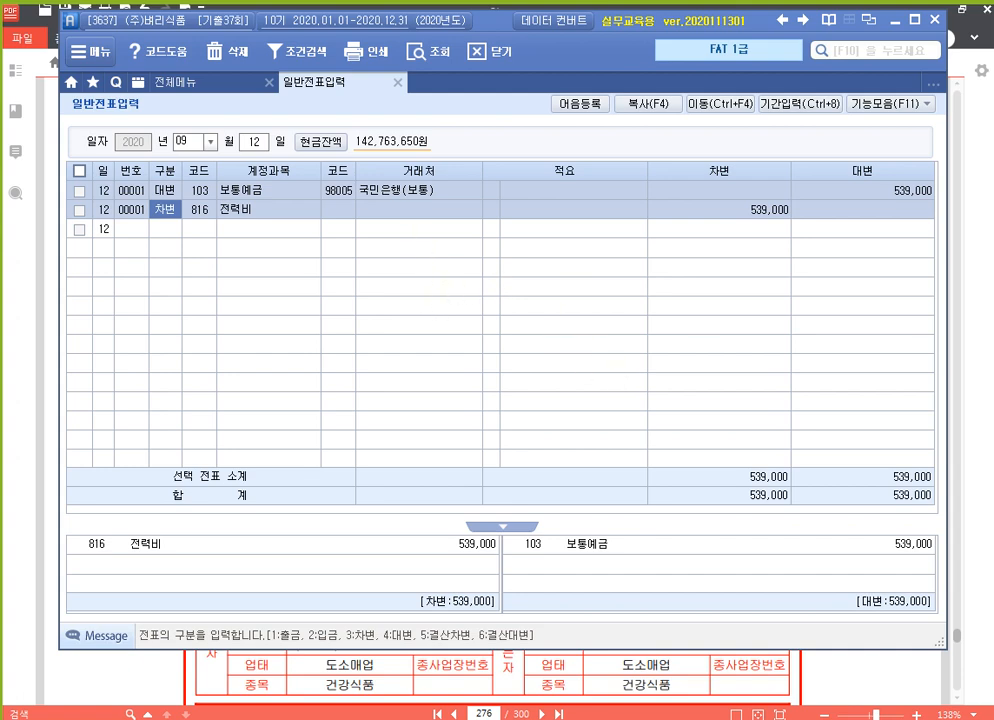
left_click(990, 340)
scroll(632, 380, "up", 10)
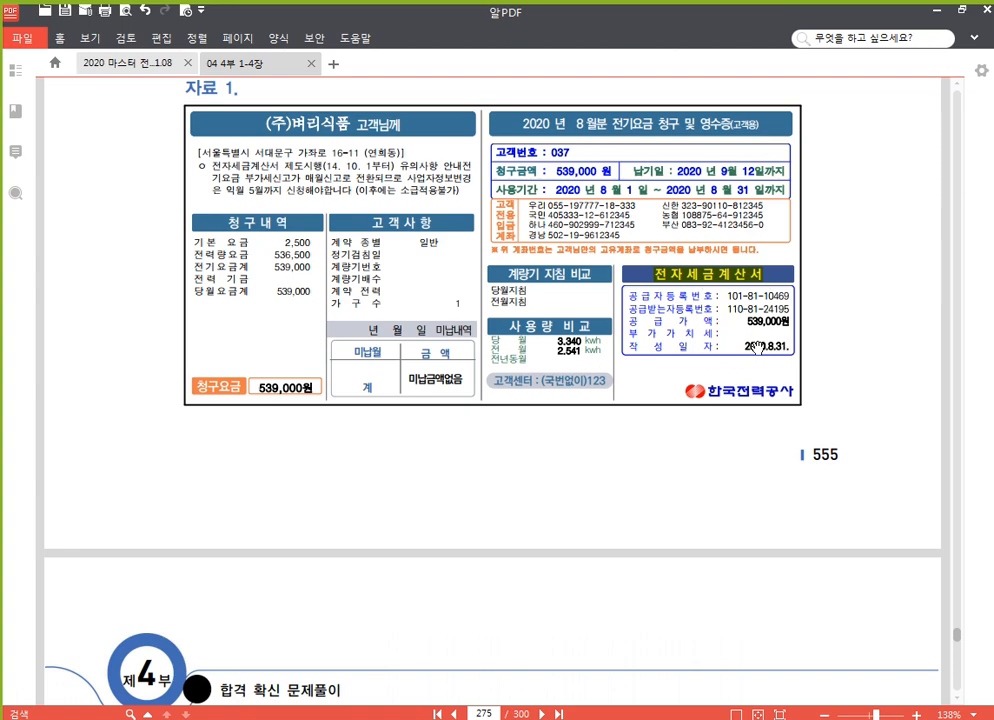
scroll(770, 350, "down", 5)
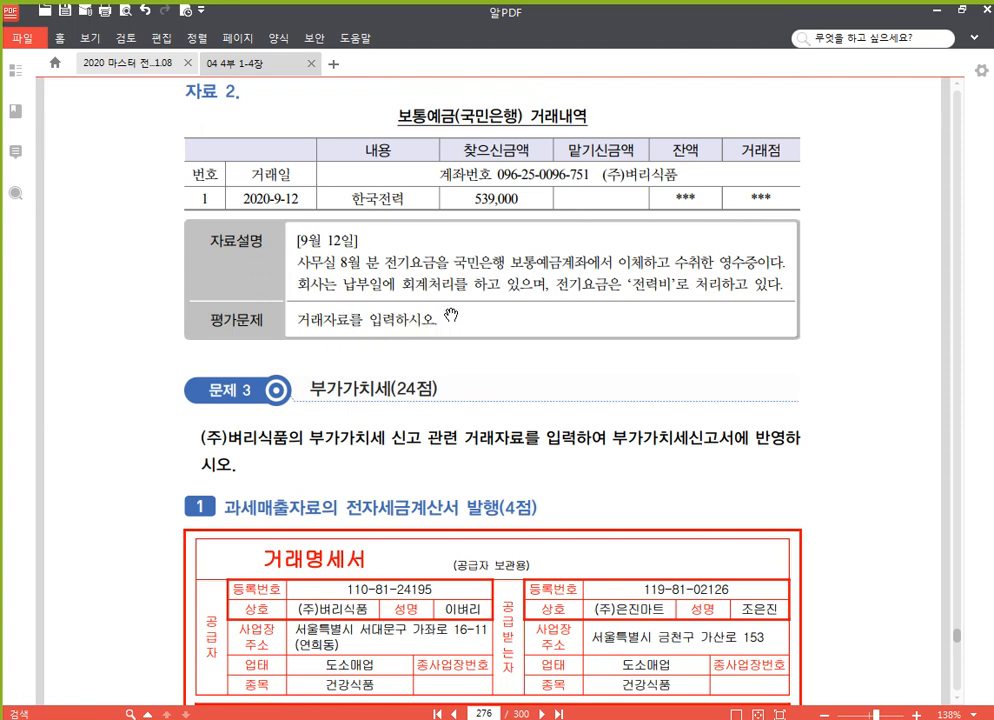
scroll(455, 335, "up", 5)
scroll(716, 274, "up", 2)
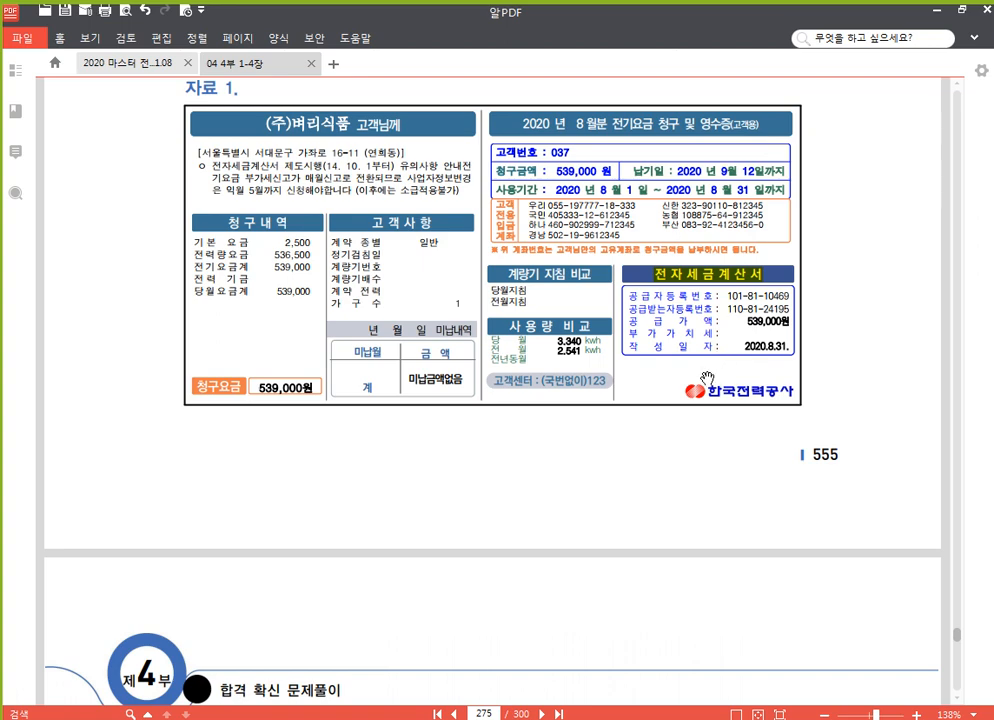
Scroll the PDF from page 275 to page 276's 문제 3 거래명세서 for the October 1 sale.
scroll(745, 400, "down", 2)
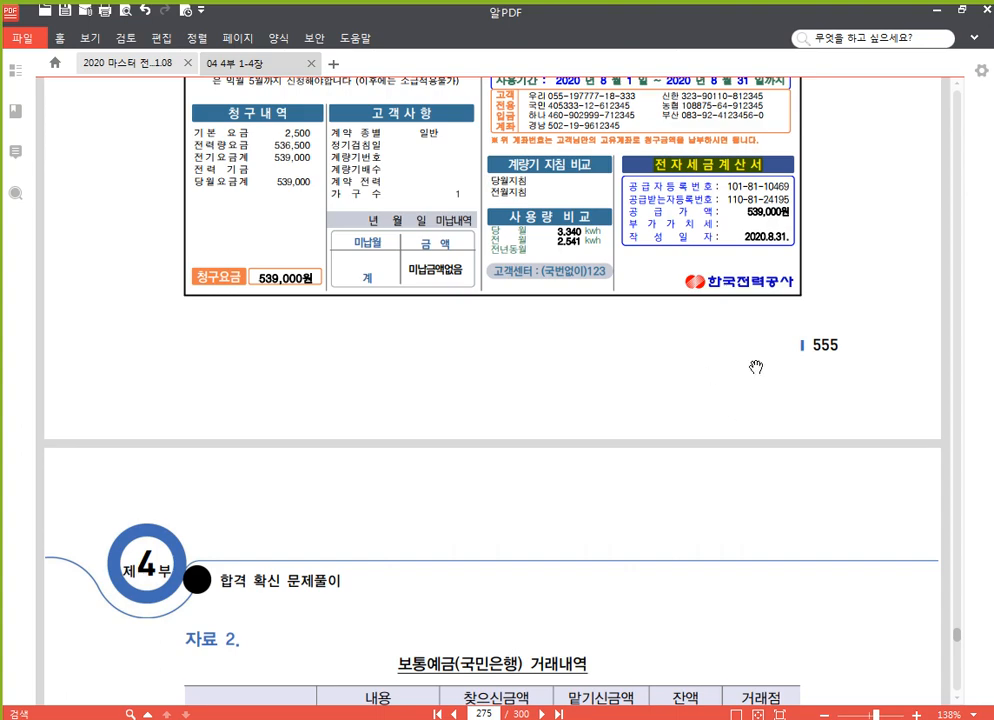
scroll(735, 355, "down", 4)
scroll(700, 345, "down", 2)
scroll(608, 326, "up", 2)
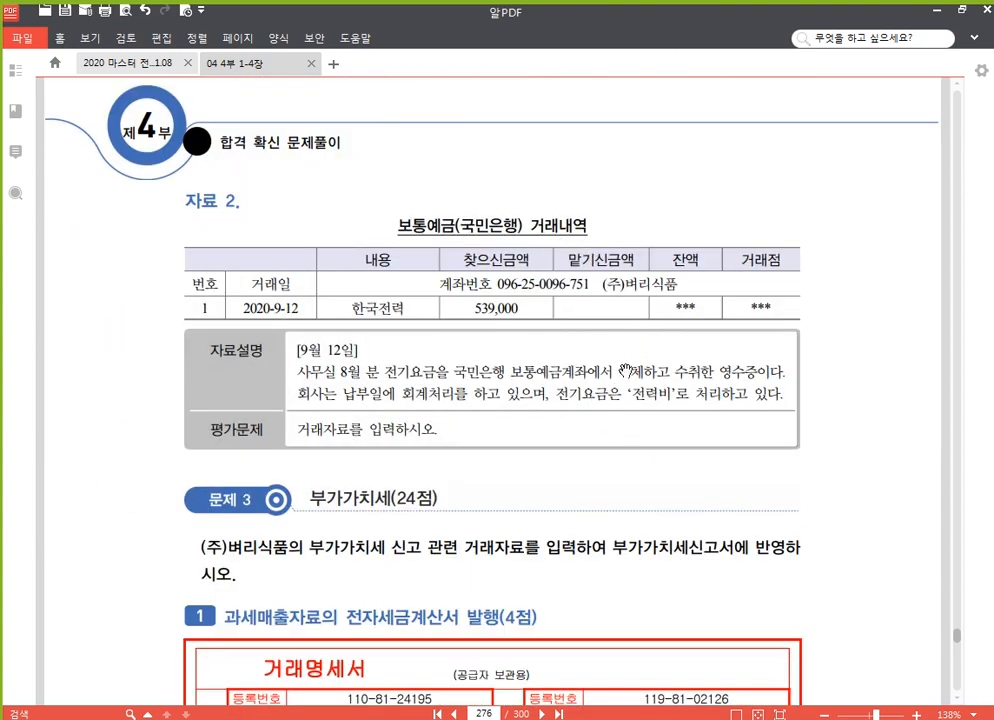
scroll(650, 355, "up", 4)
scroll(720, 330, "up", 6)
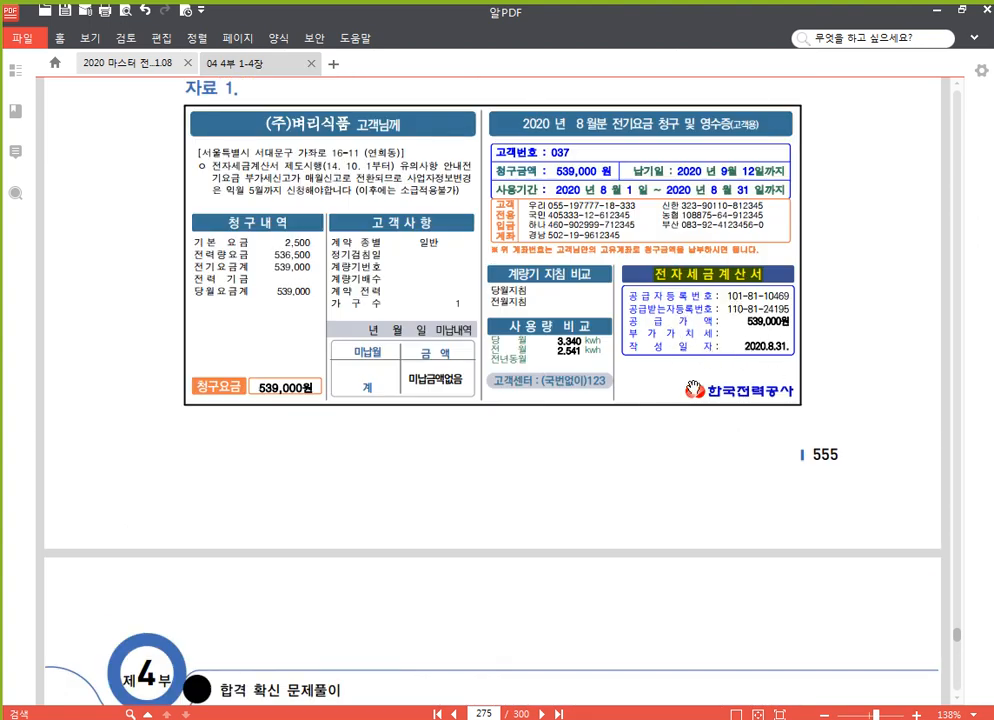
scroll(540, 505, "down", 8)
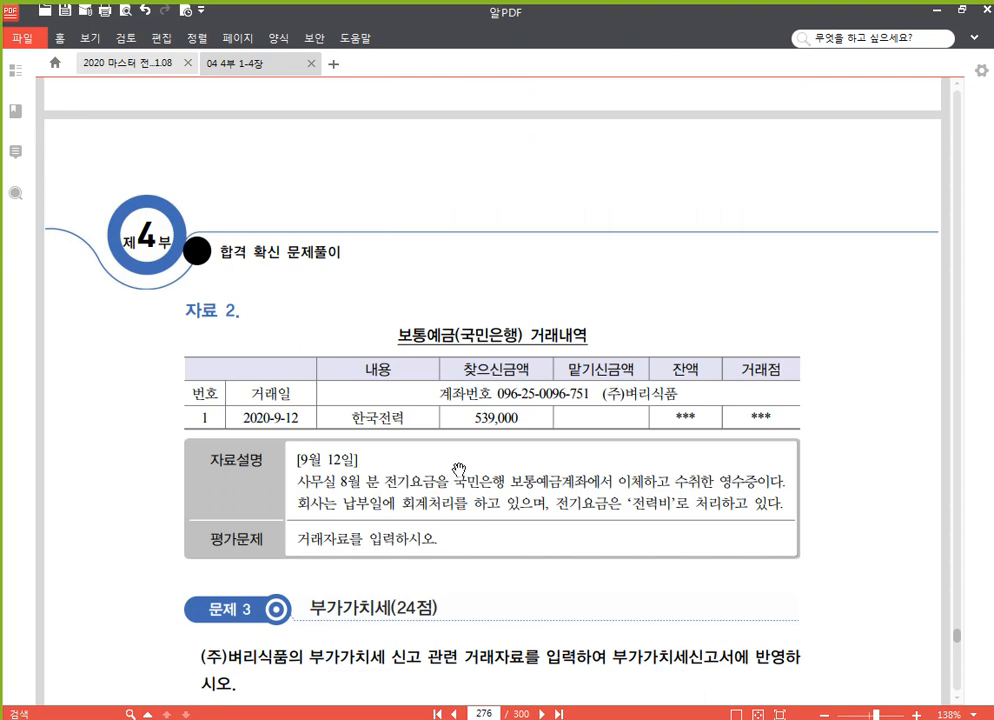
scroll(500, 385, "down", 8)
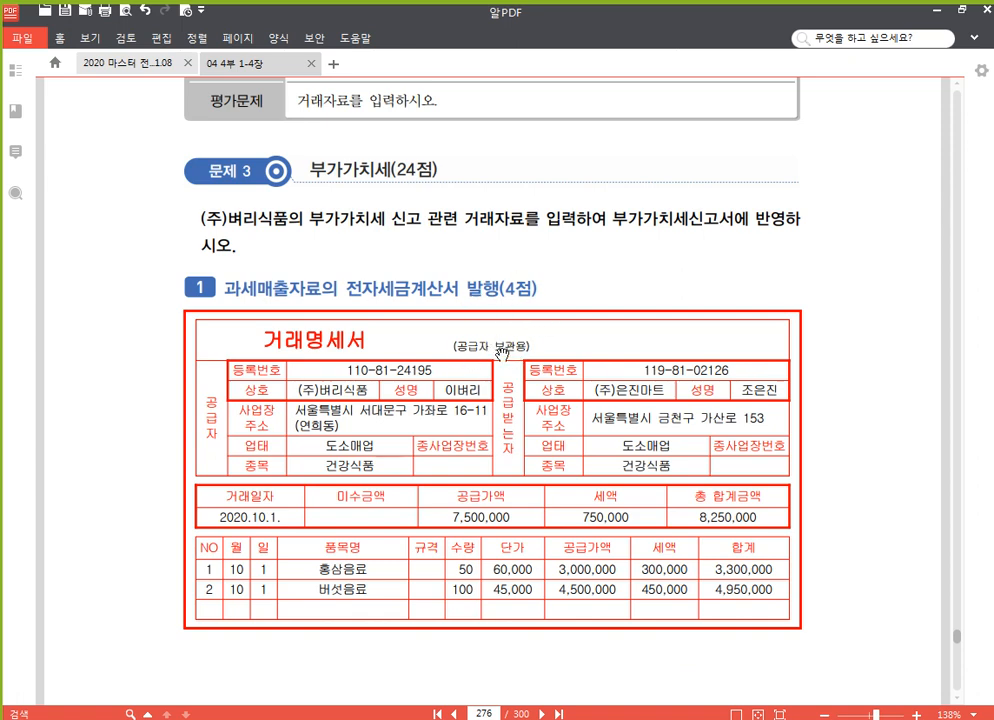
Scroll past the 거래명세서 to page 277's 자료설명 and 평가문제 instructions.
scroll(450, 365, "down", 2)
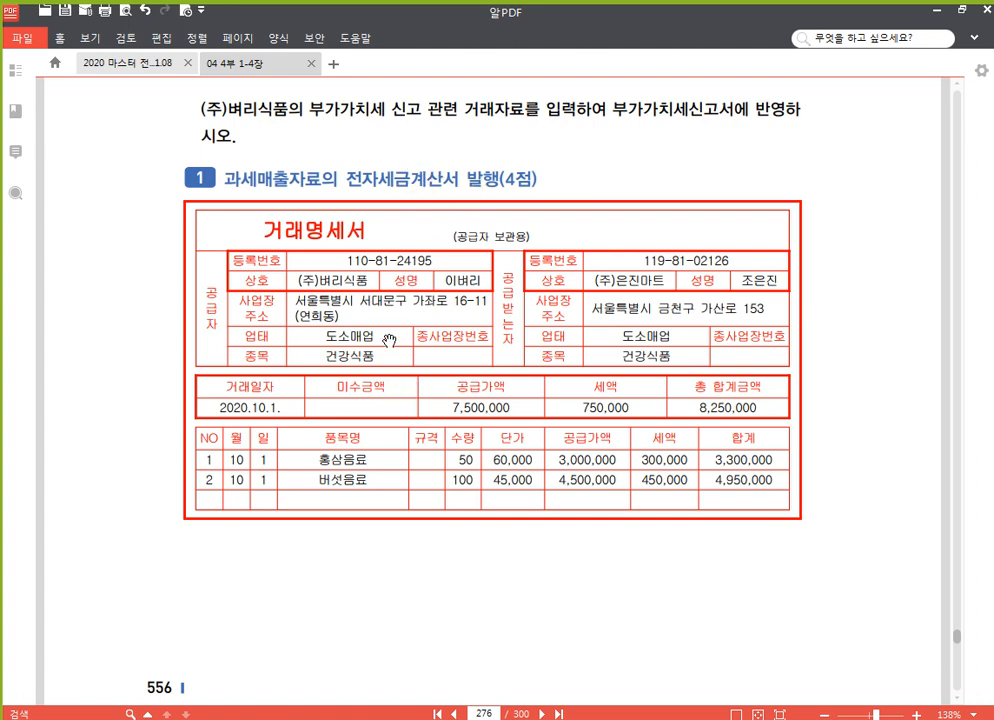
scroll(412, 349, "down", 2)
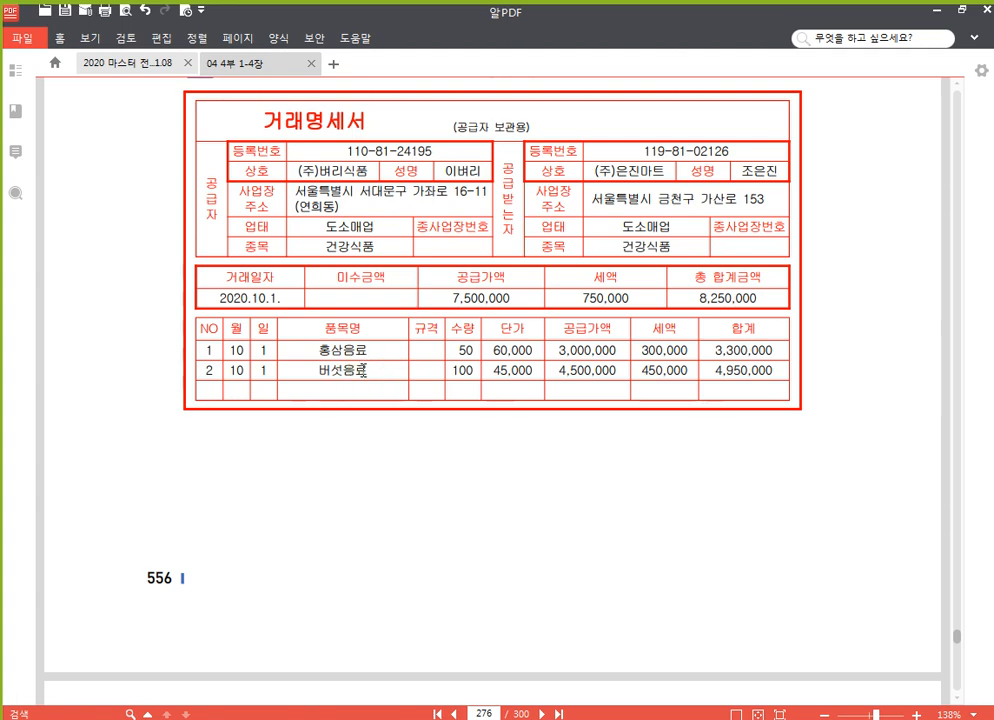
scroll(350, 366, "down", 9)
scroll(370, 362, "up", 9)
scroll(492, 332, "down", 5)
scroll(492, 332, "down", 10)
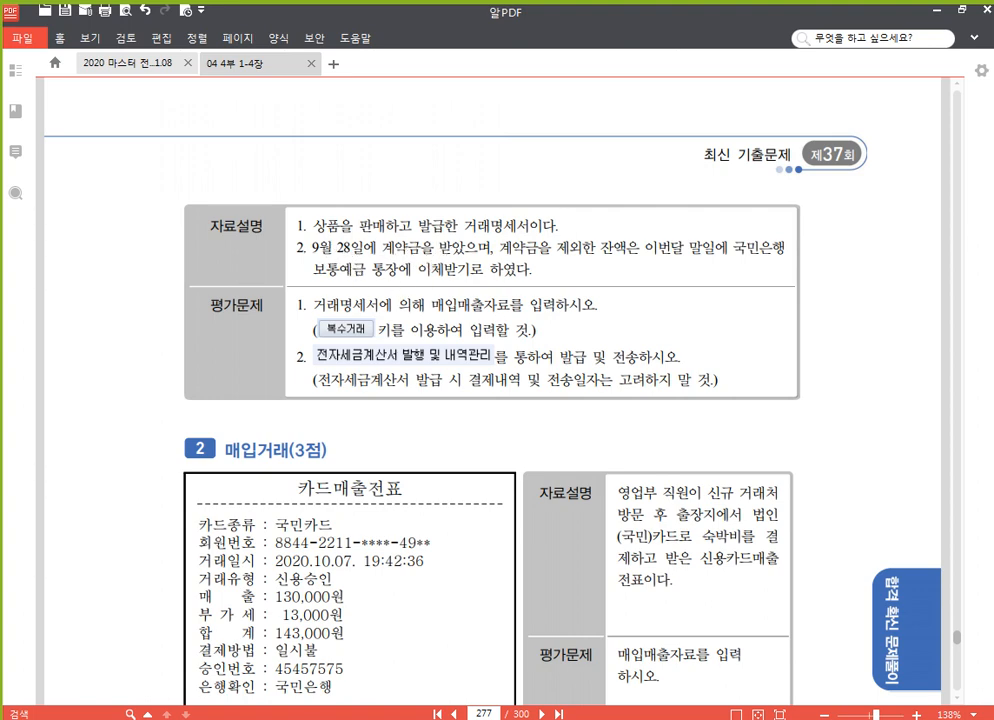
Check the September 28 825,000 선수금 from (주)은진마트, then open 매입매출전표입력 from 전체메뉴.
left_click(484, 716)
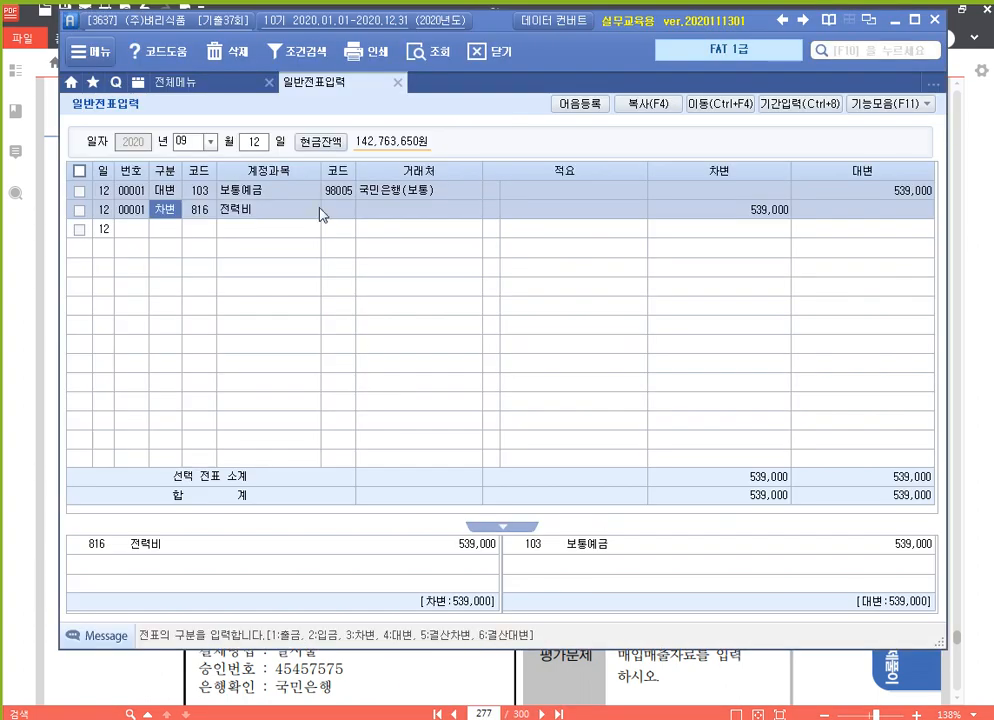
left_click(262, 148)
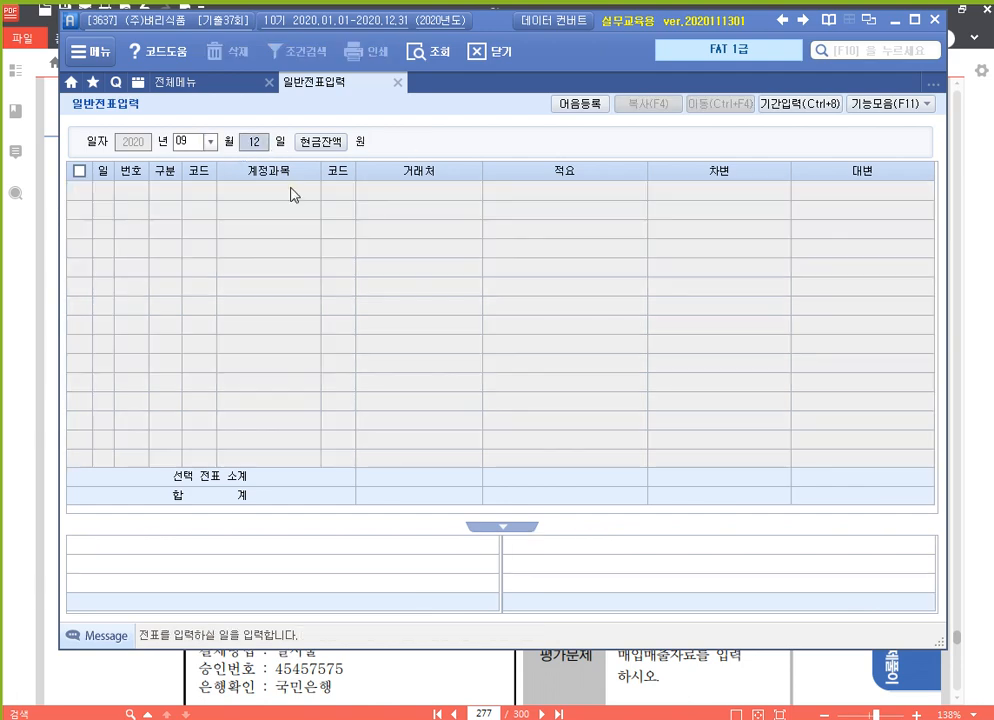
type("28")
key("Return")
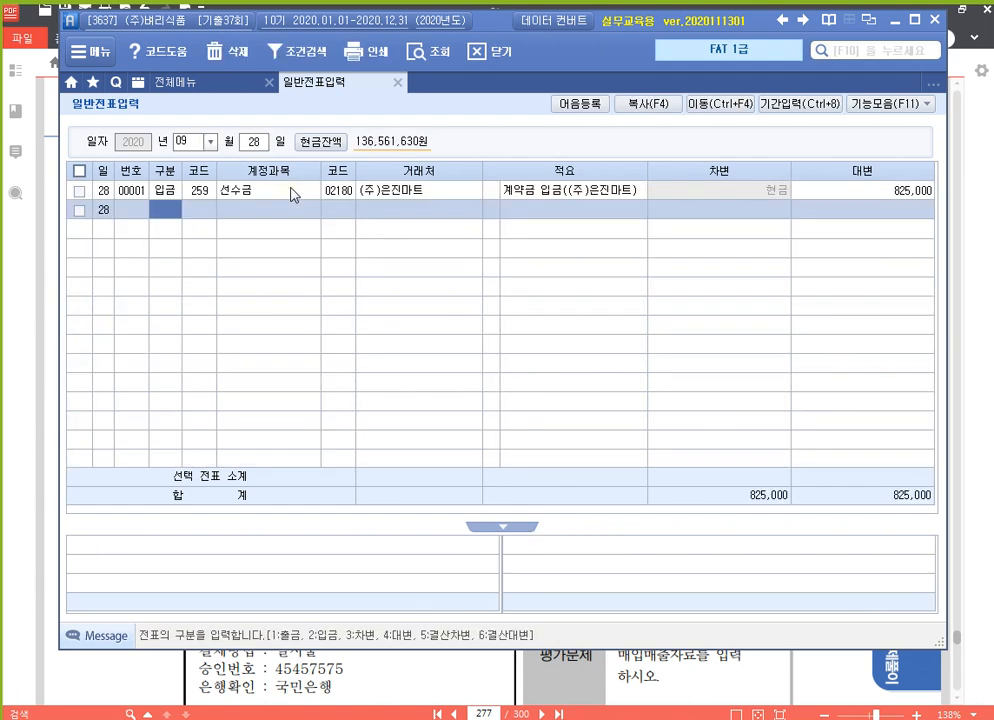
left_click(860, 190)
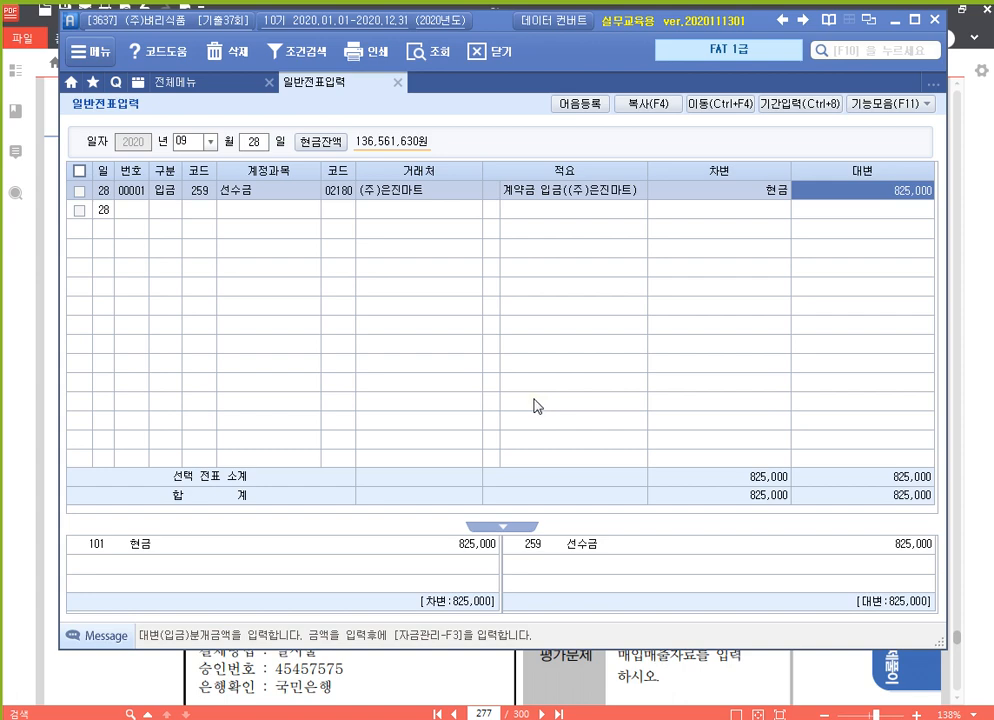
left_click(228, 92)
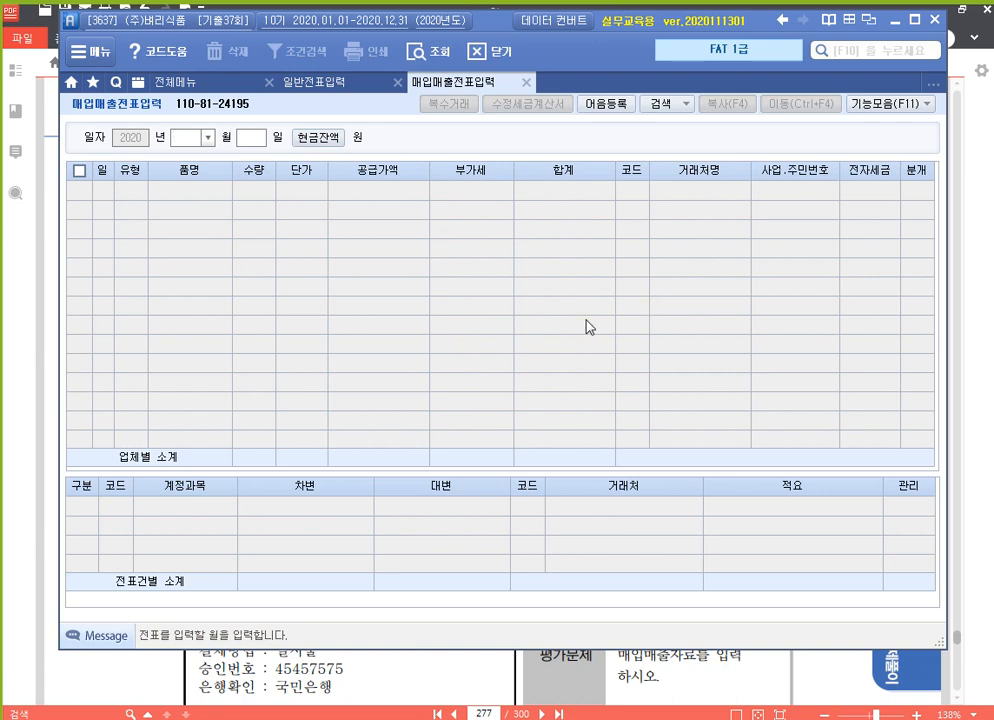
Date the new row October 1 and set its 유형 to 11 과세.
type("101")
key("Return")
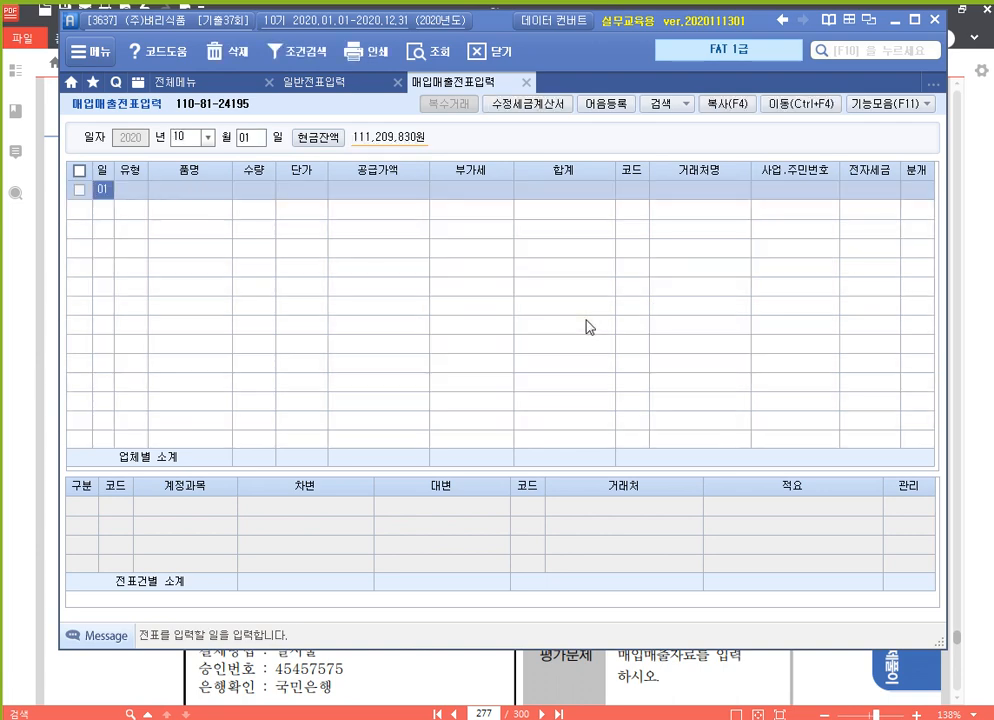
key("Return")
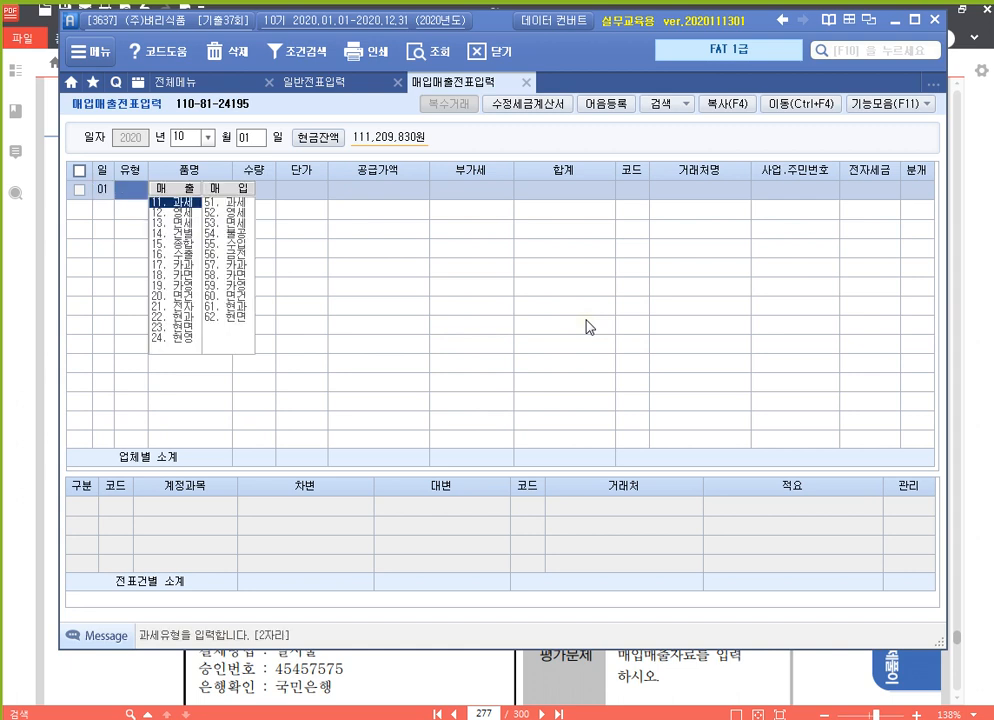
type("11")
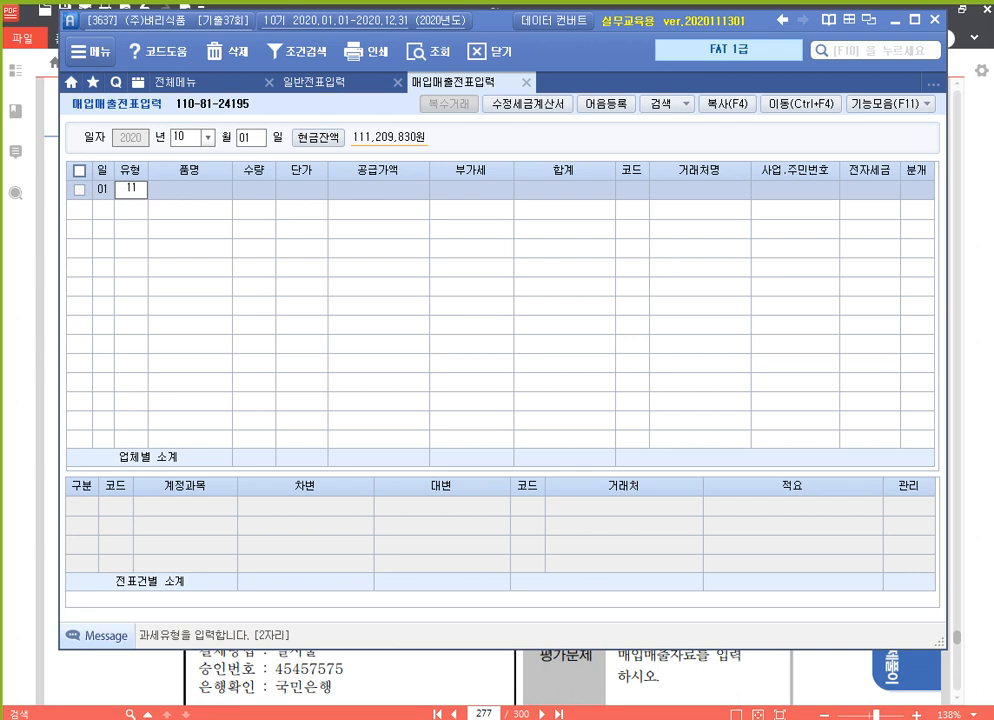
key("Return")
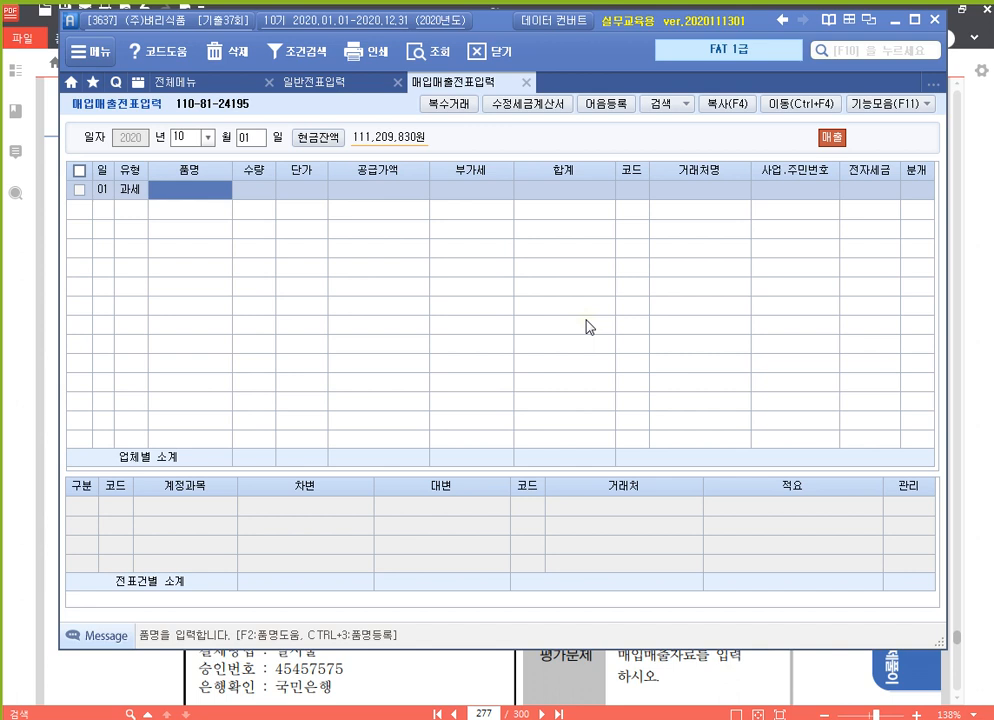
In 복수거래, add 홍삼음료, 50 units at 60,000, for 3,000,000 supply.
left_click(457, 105)
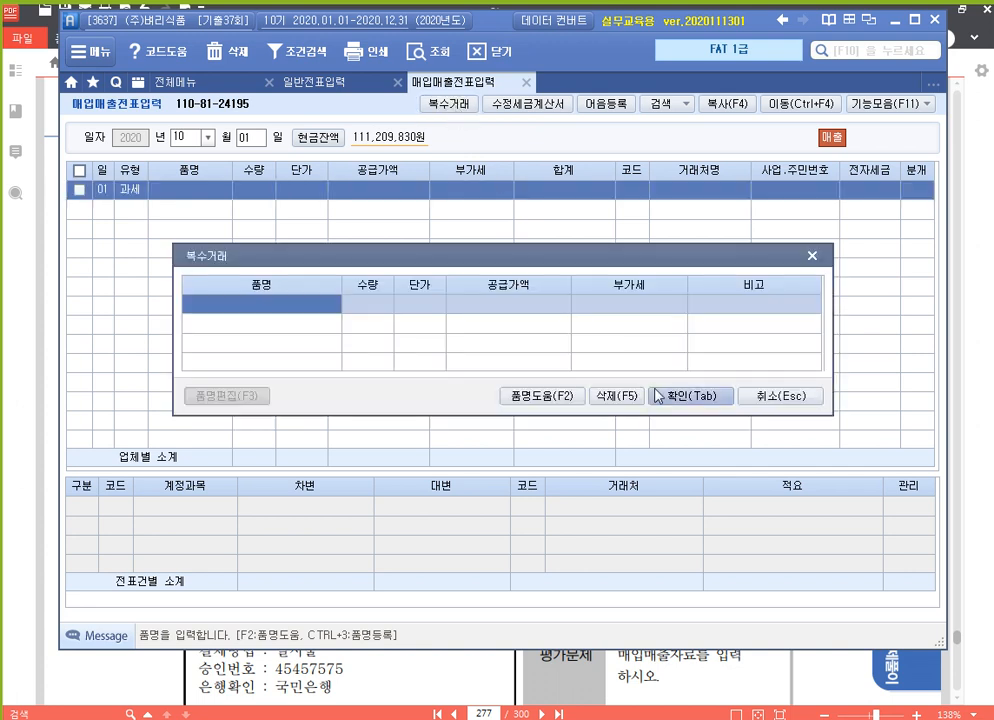
type("홍삼음료")
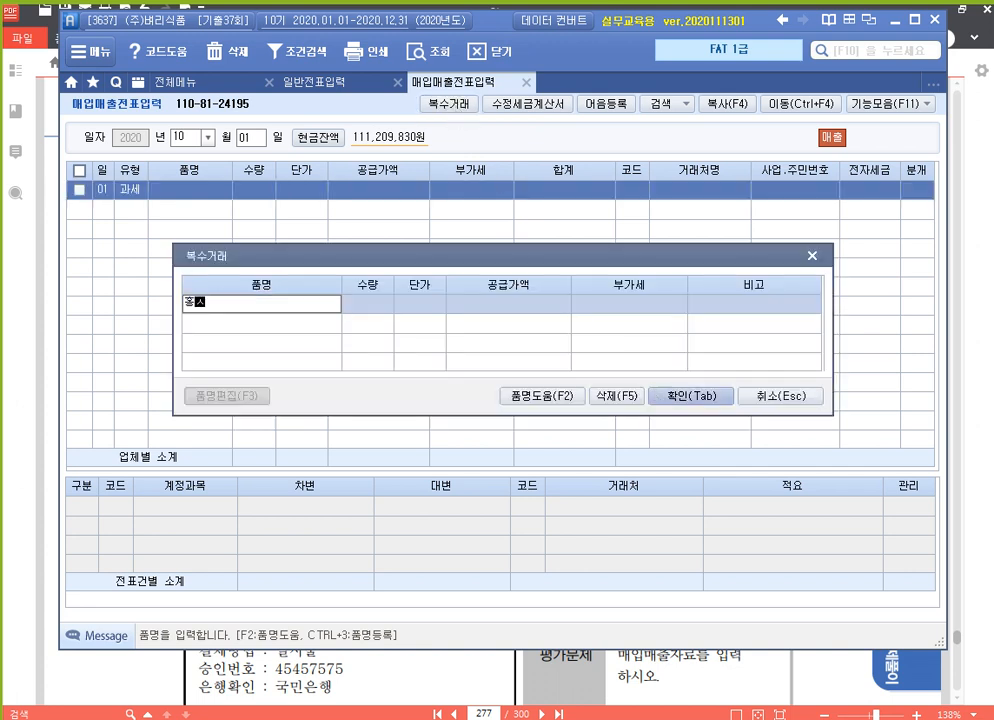
key("Return")
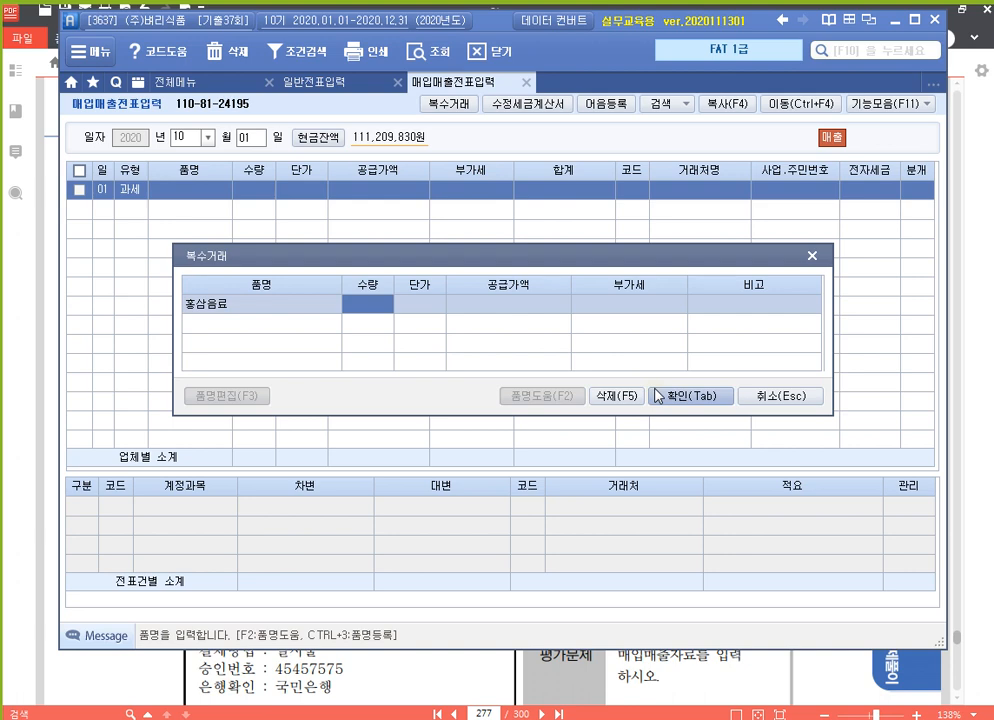
type("50")
key("Return")
type("600000")
key("Return")
key("Return")
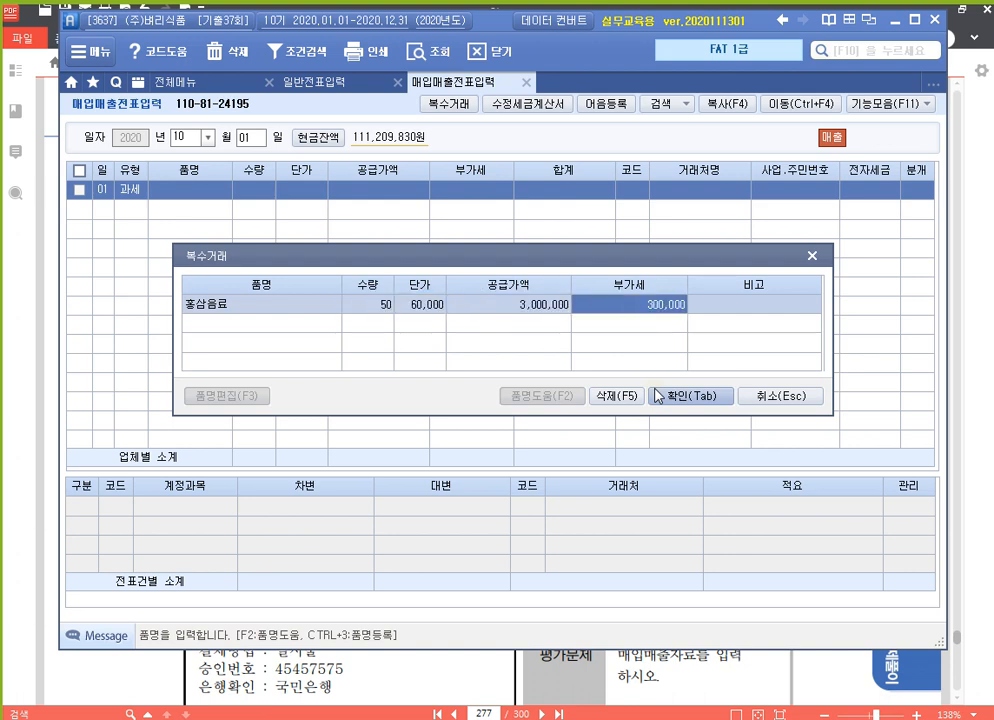
key("Return")
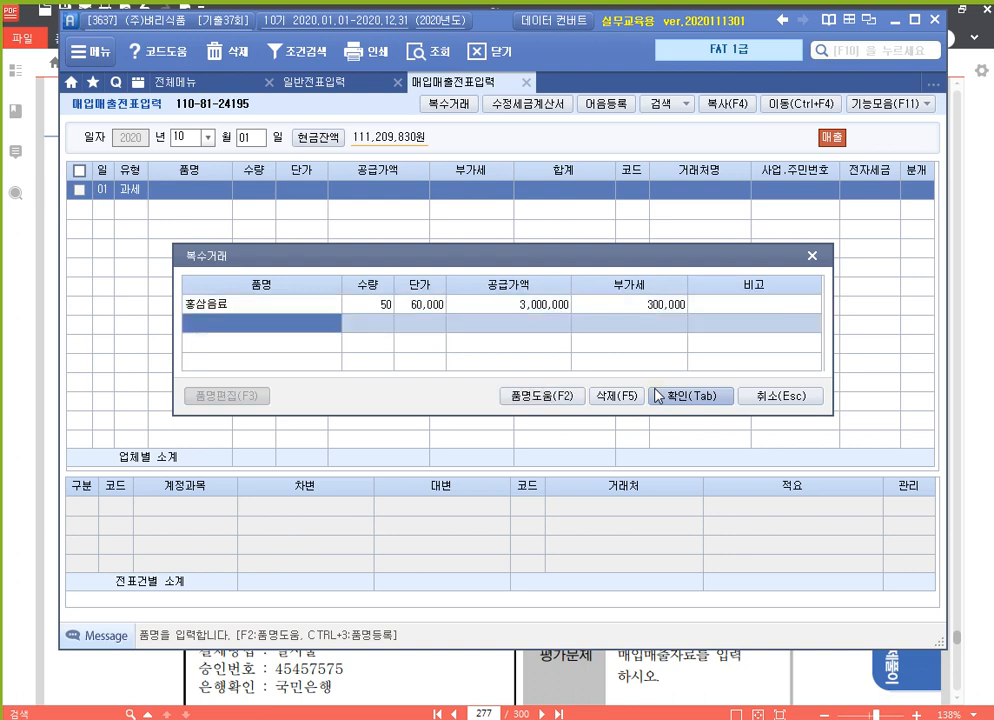
Add 버섯음료, 100 units at 45,000, and post both items to the sale row.
type("버섯음료")
key("Return")
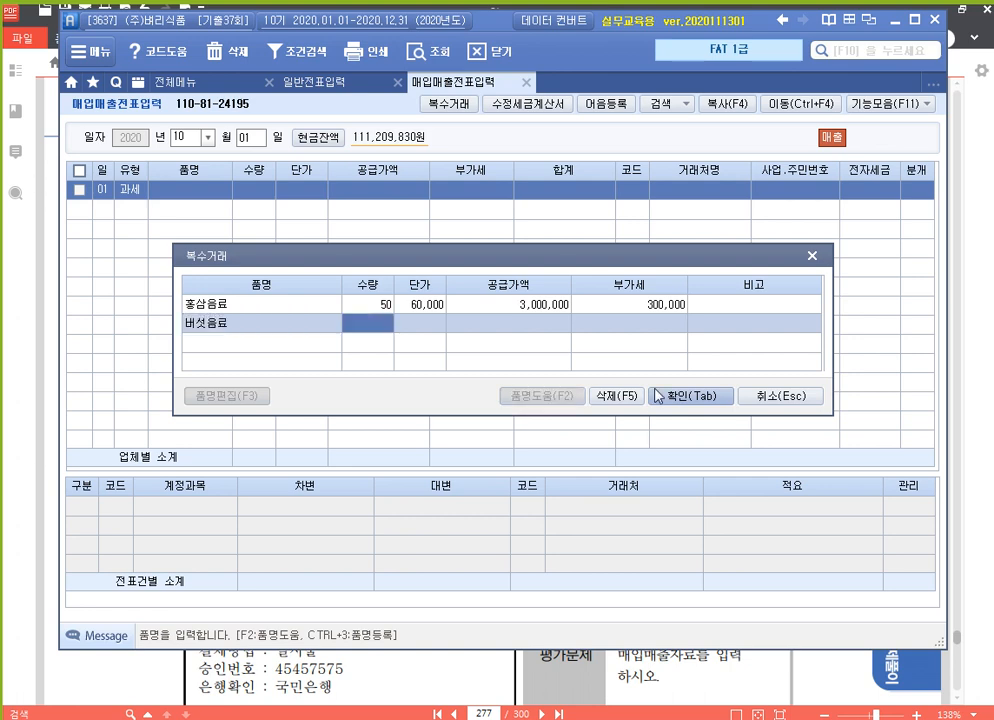
type("100")
key("Return")
type("450000")
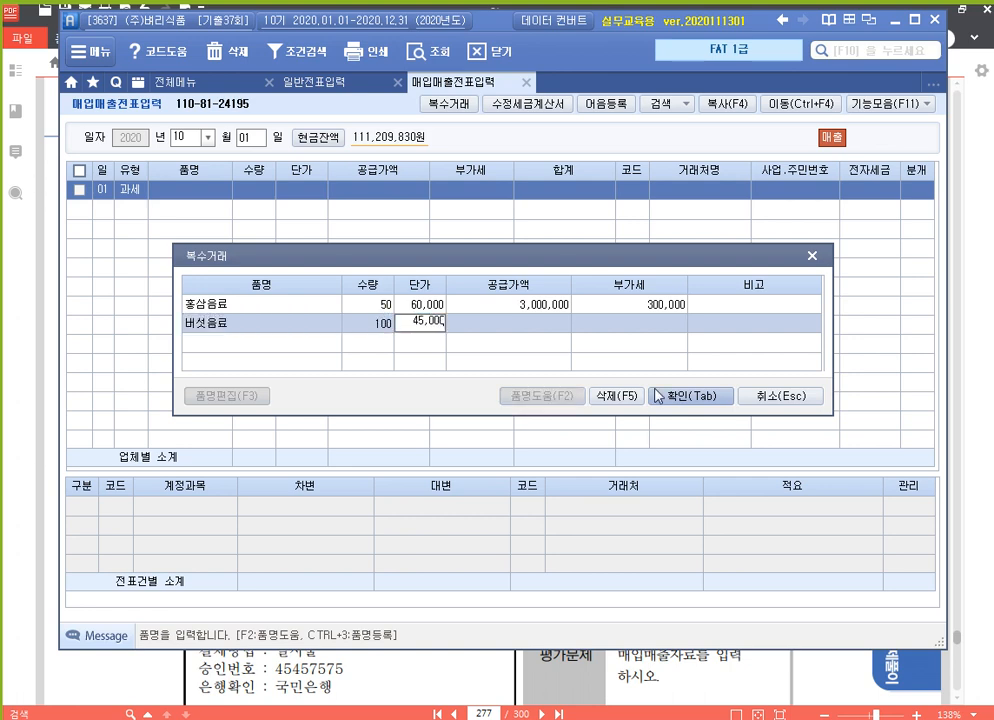
key("Return")
key("Return")
key("Return")
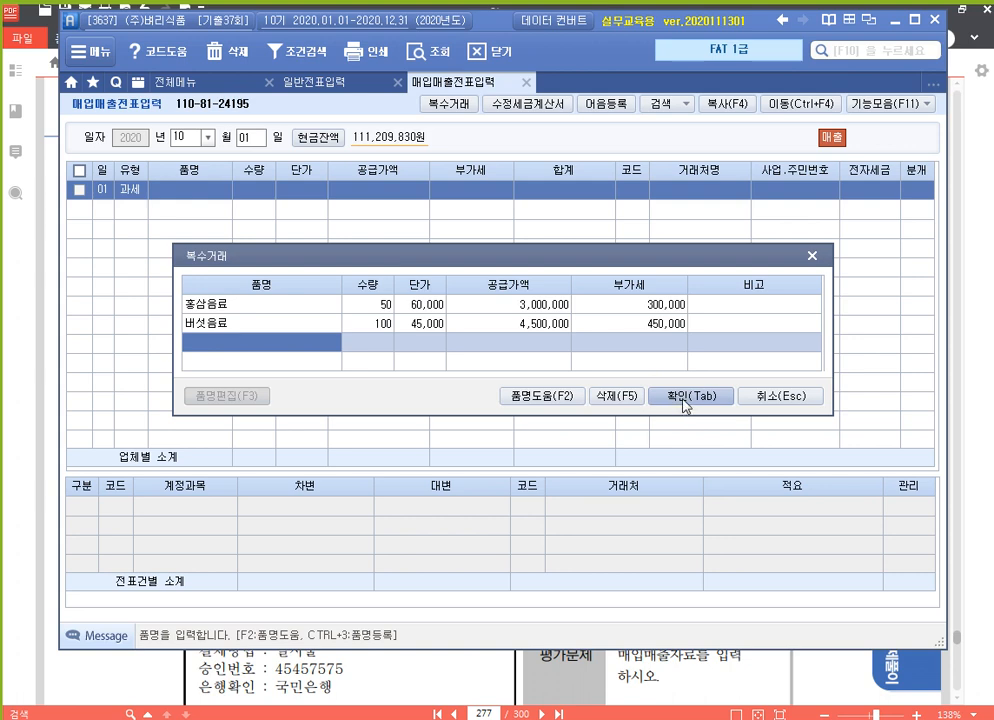
left_click(686, 397)
key("Return")
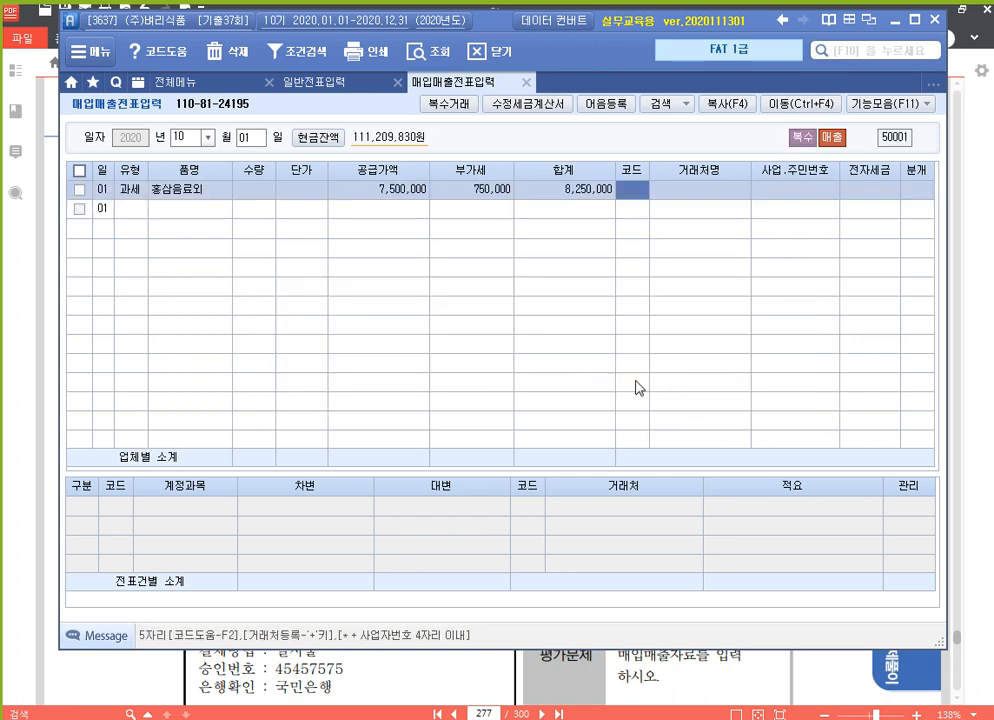
Set the customer to (주)은진마트 and choose 분개 3 혼합, keeping the sales credit line.
type("은진")
key("Return")
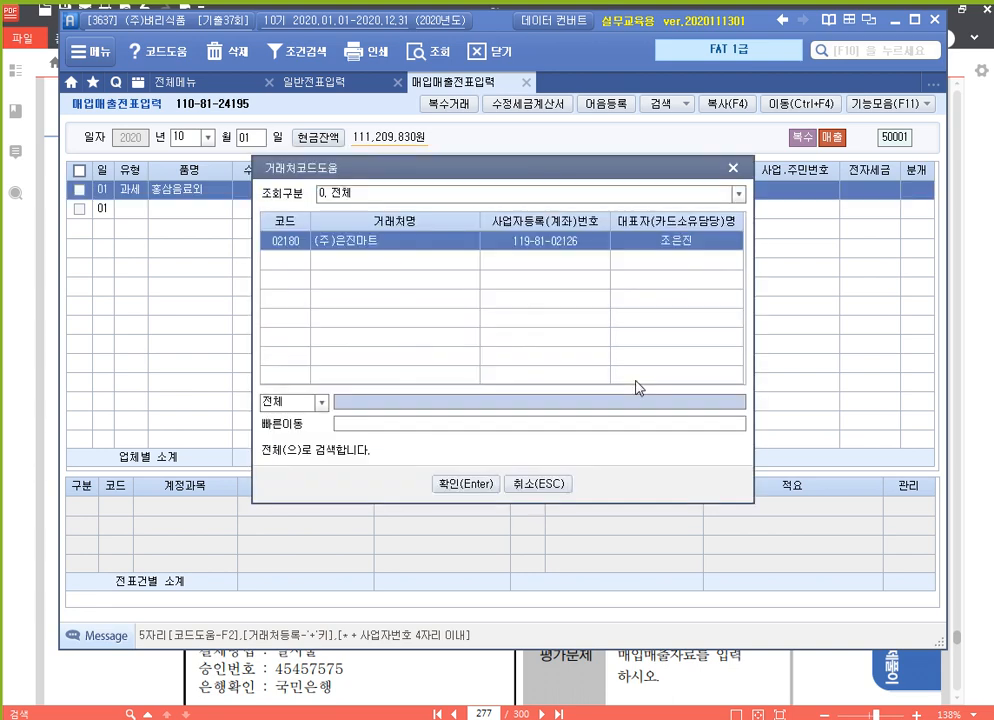
key("Return")
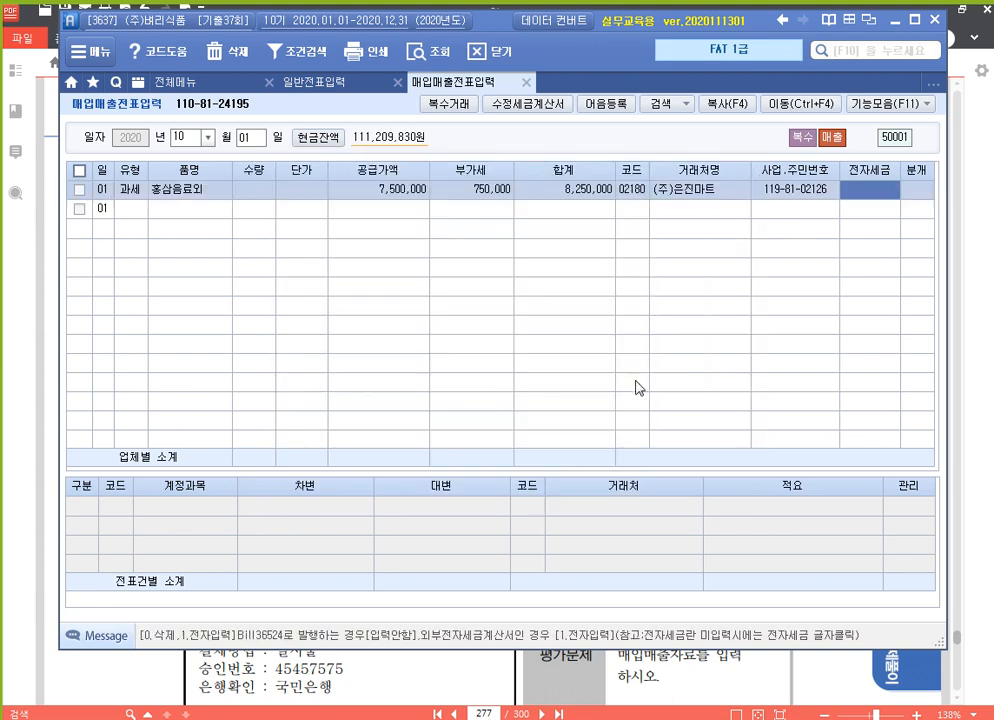
key("Return")
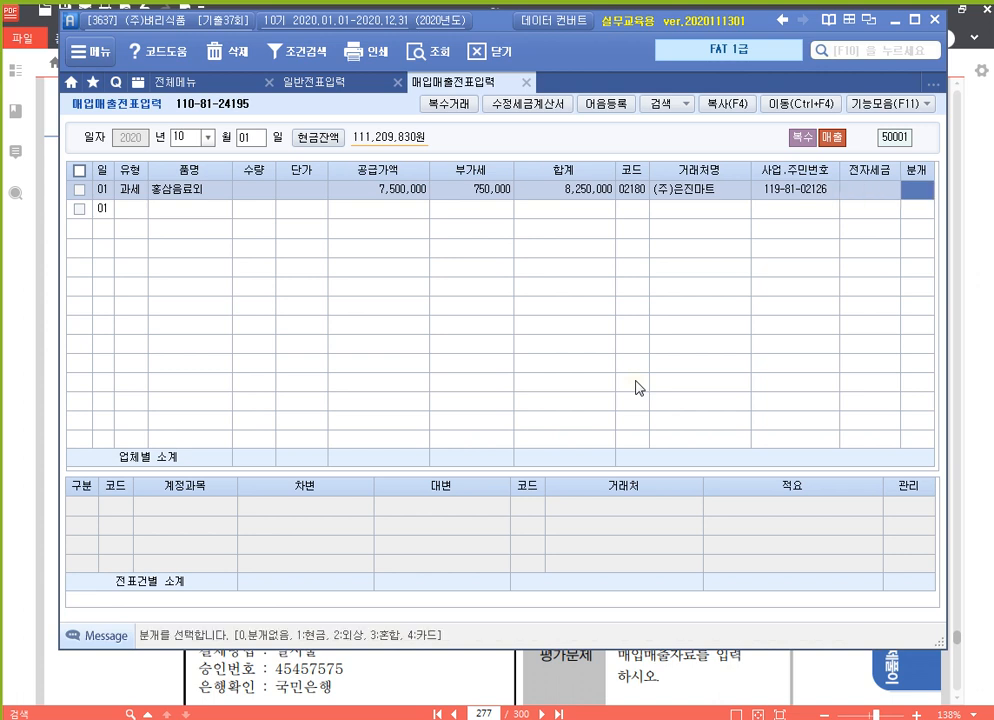
type("3")
key("Return")
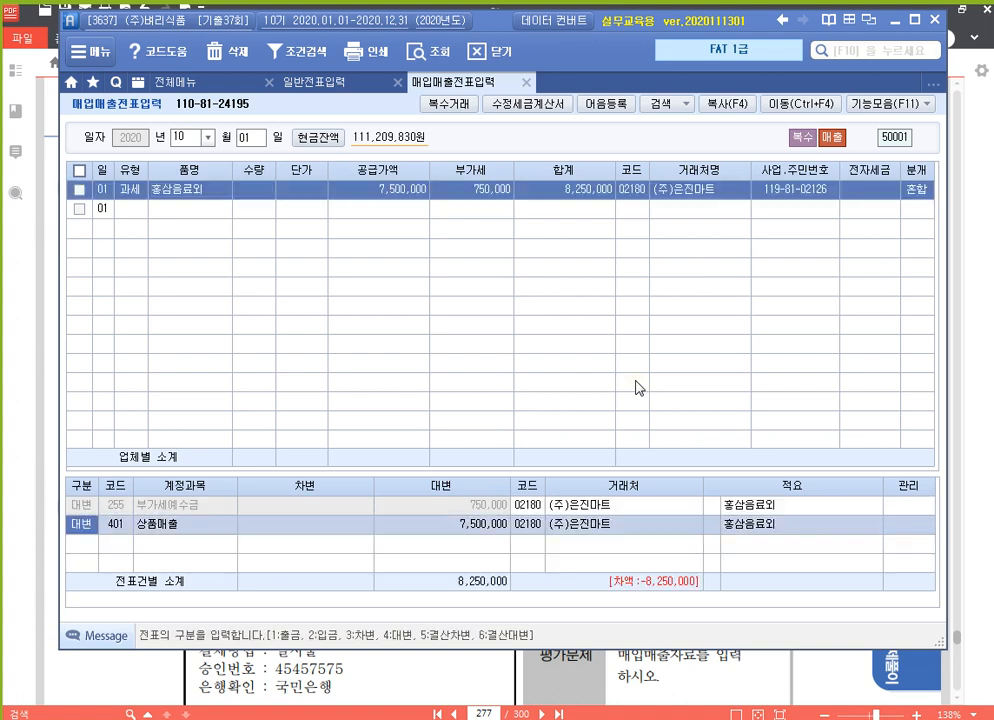
key("Return")
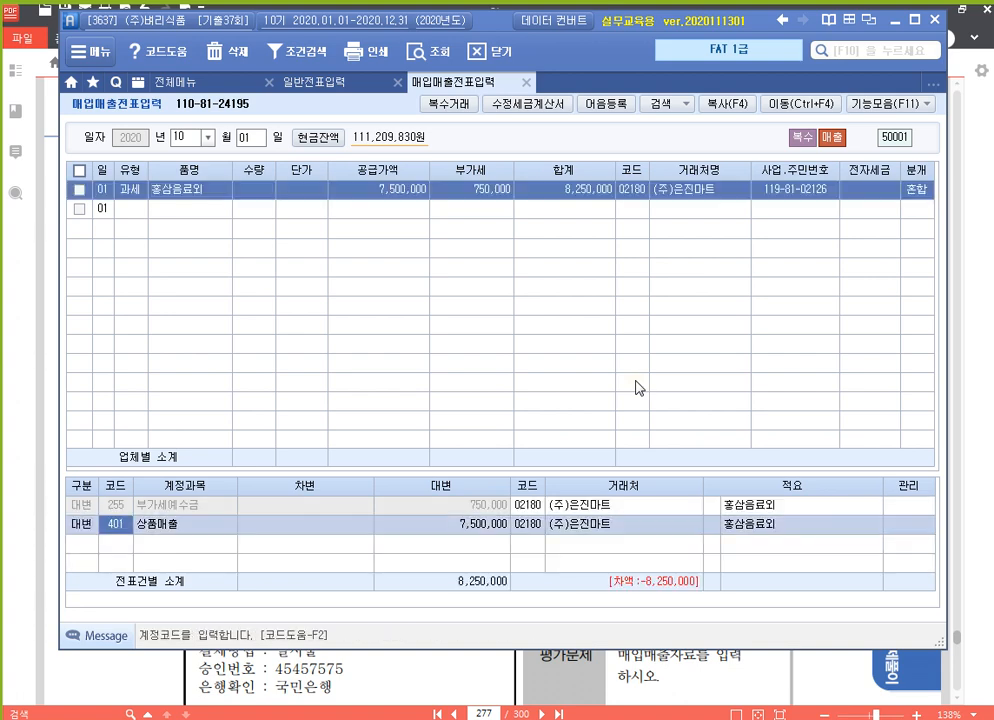
key("Return")
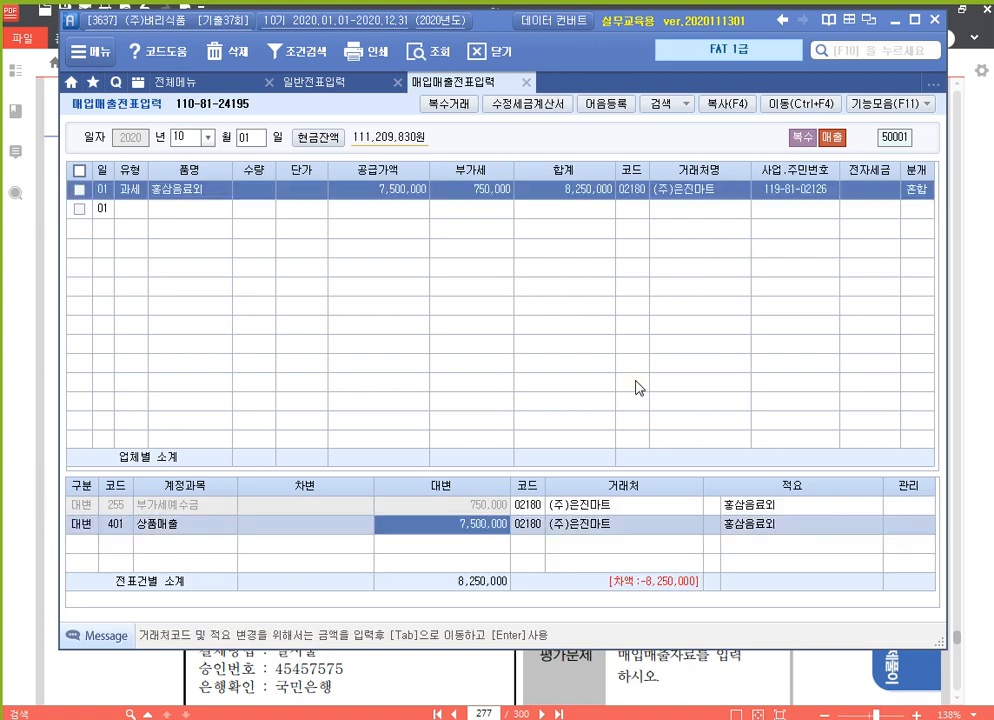
key("Return")
Add a debit line for 259 선수금 of 825,000.
type("3")
key("Return")
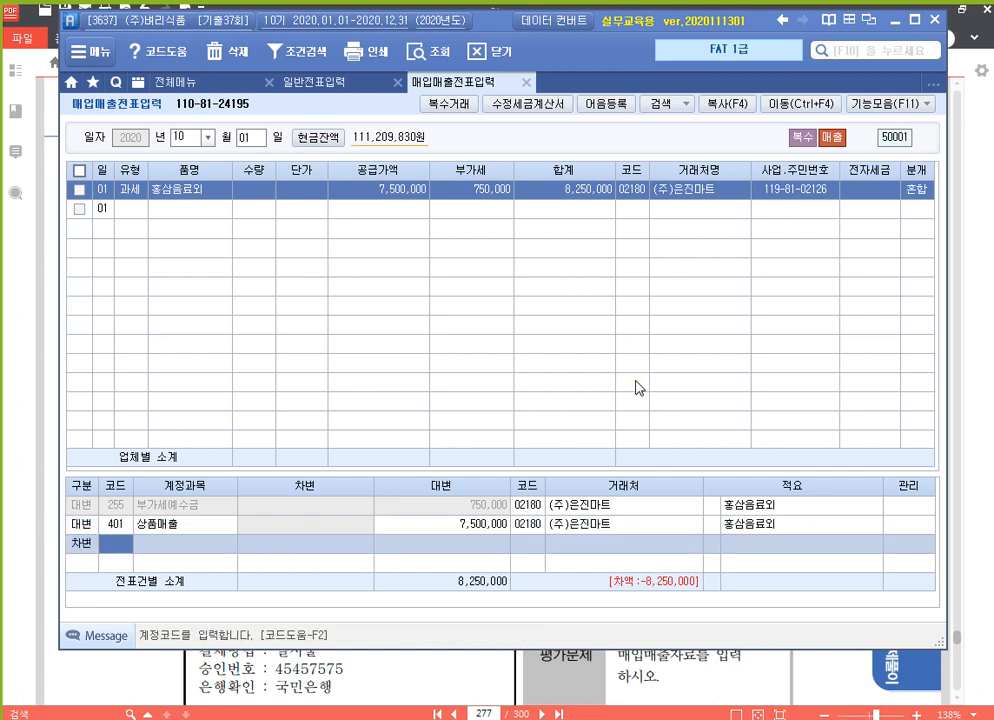
left_click_drag(499, 472, 515, 352)
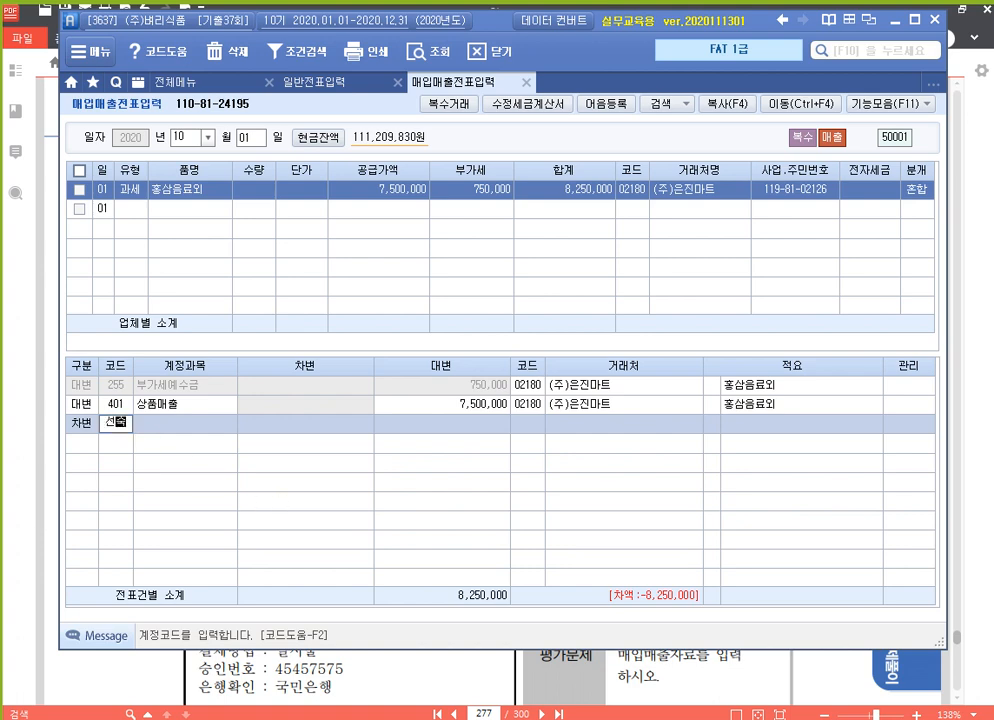
type("선수")
key("Return")
key("Return")
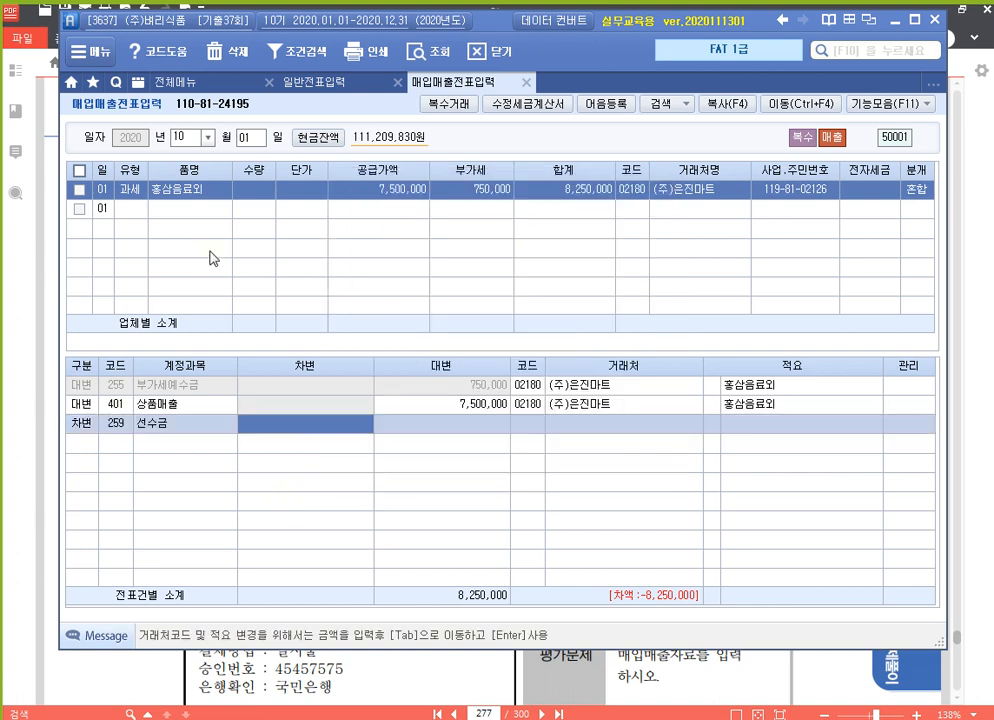
left_click(285, 80)
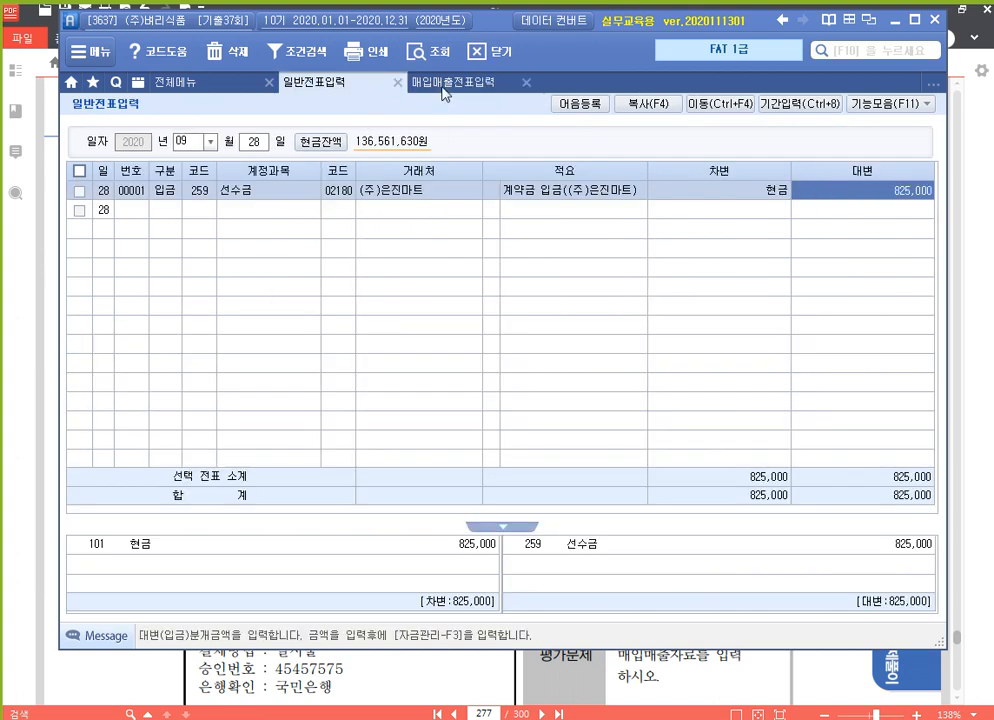
left_click(443, 86)
type("825")
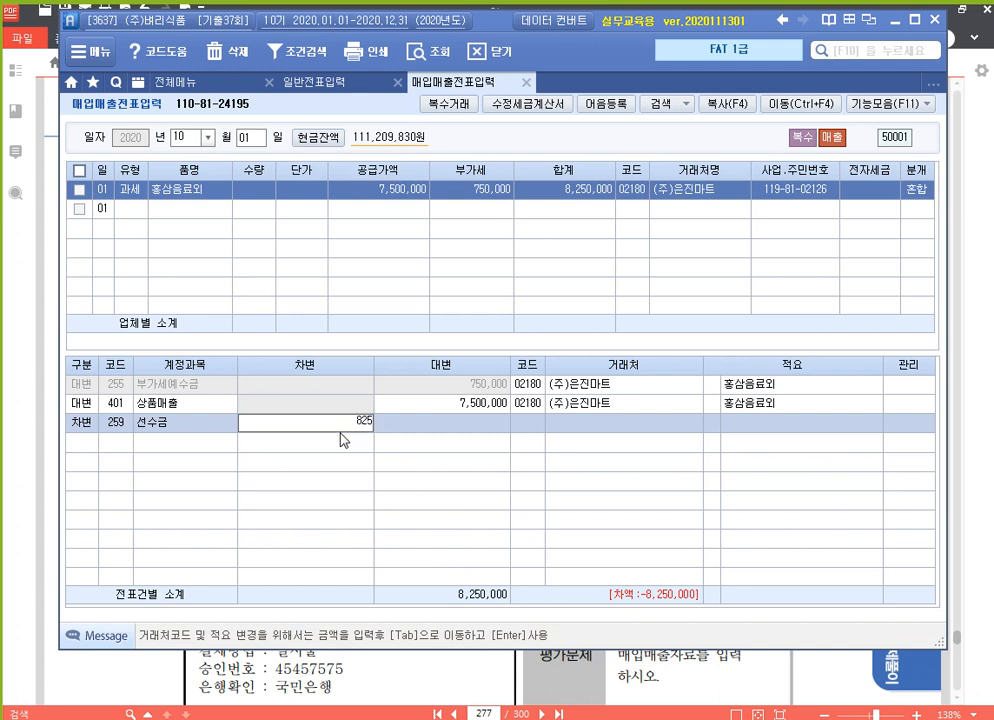
type(",000")
key("Return")
Add a debit line for 108 외상매출금 of 7,425,000 to balance the sale.
type("3")
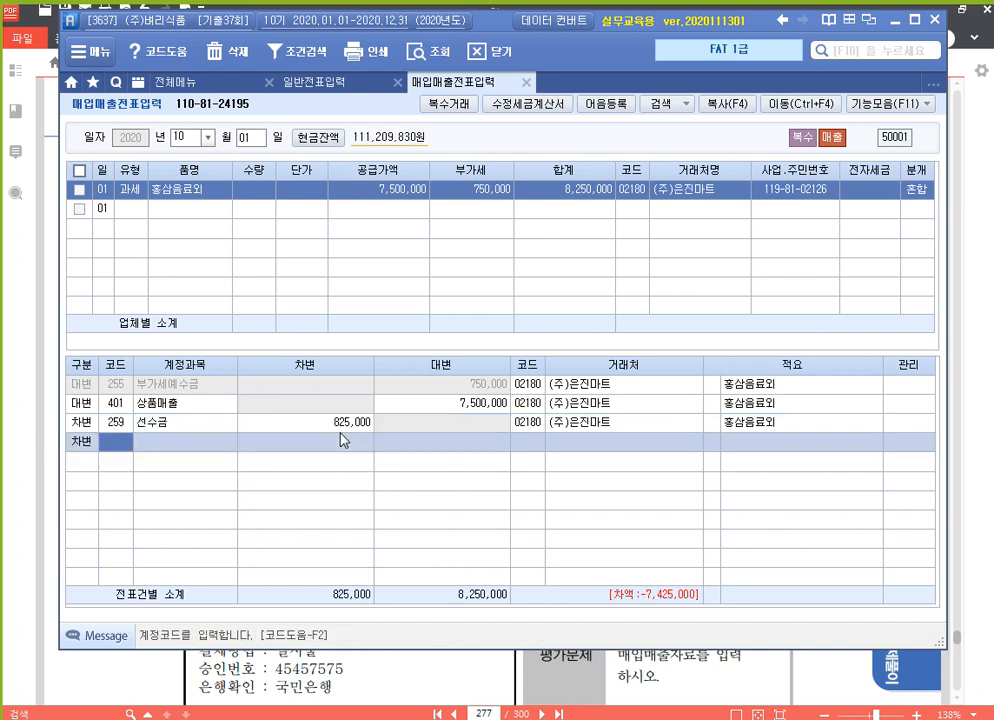
type("108")
key("Return")
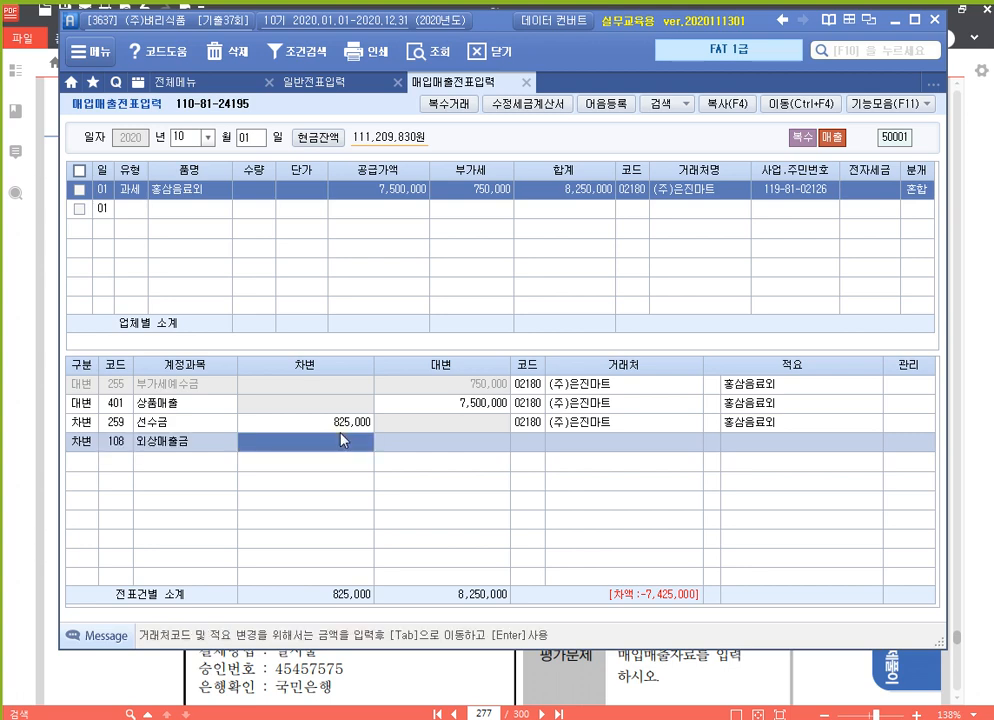
left_click(343, 440)
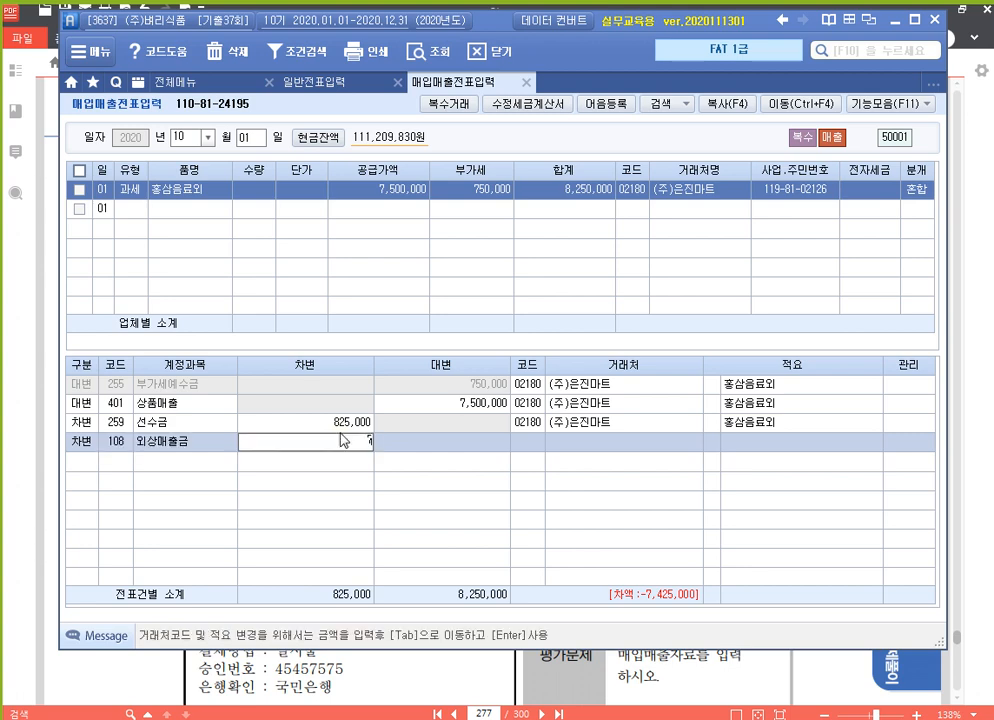
type("7,425,000")
key("Return")
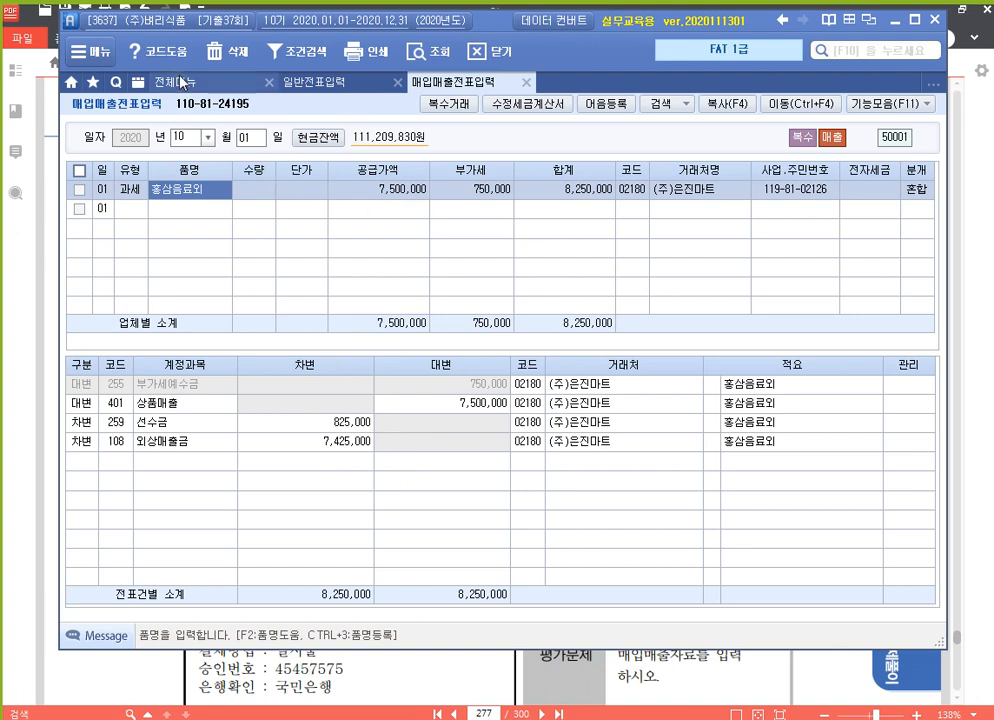
Open 전자세금계산서 발행 and list invoices for 2020-10-01 through 2020-10-01.
left_click(178, 82)
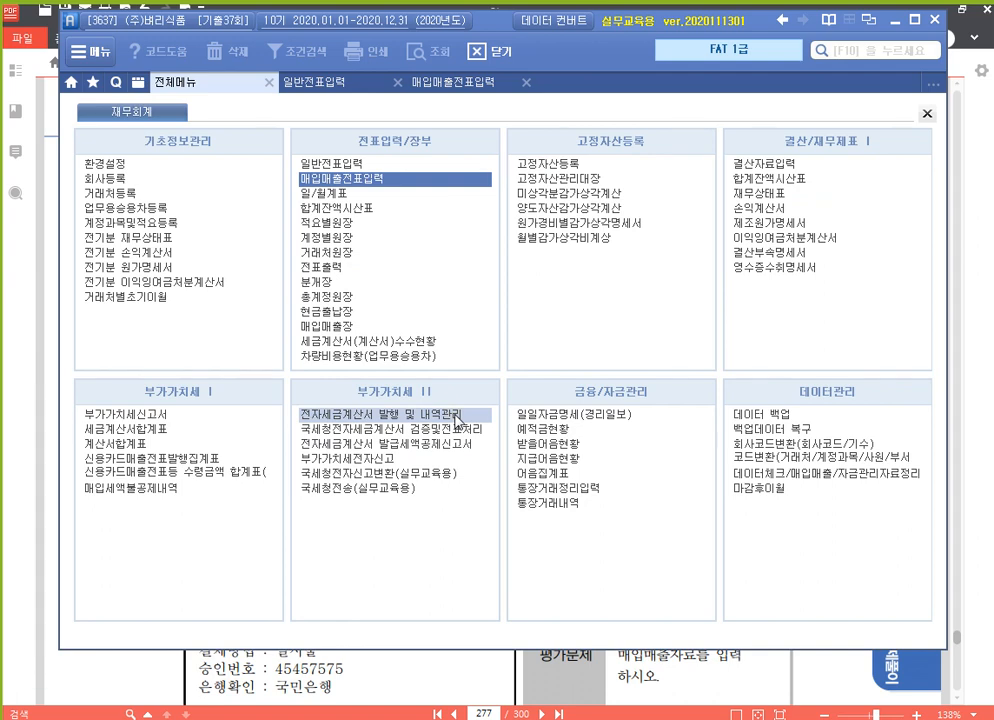
left_click(456, 417)
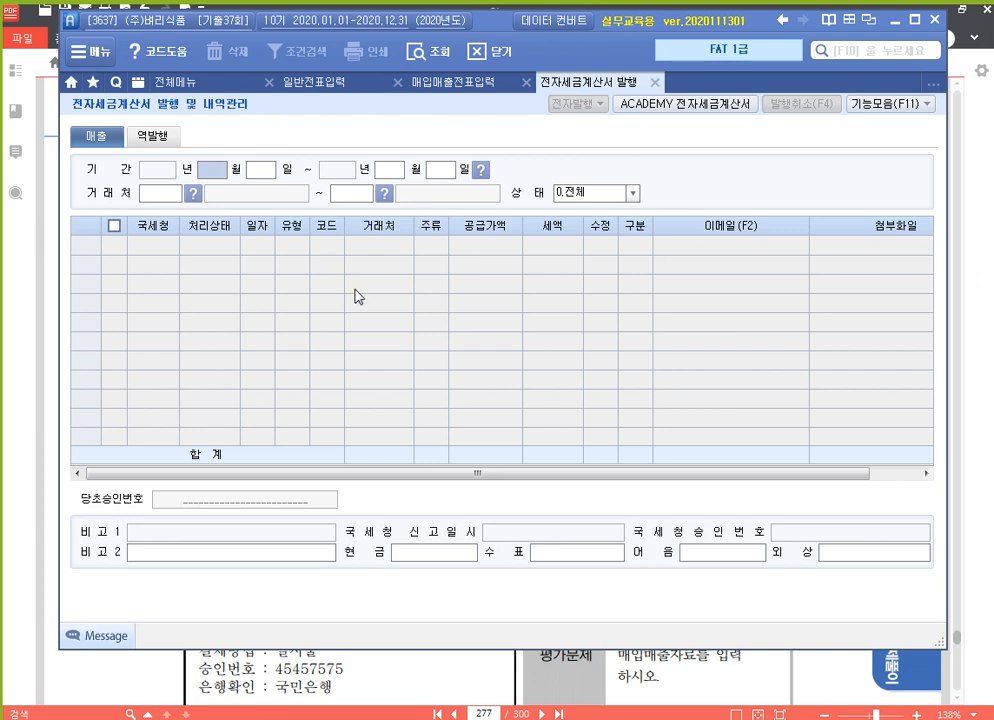
type("1001101")
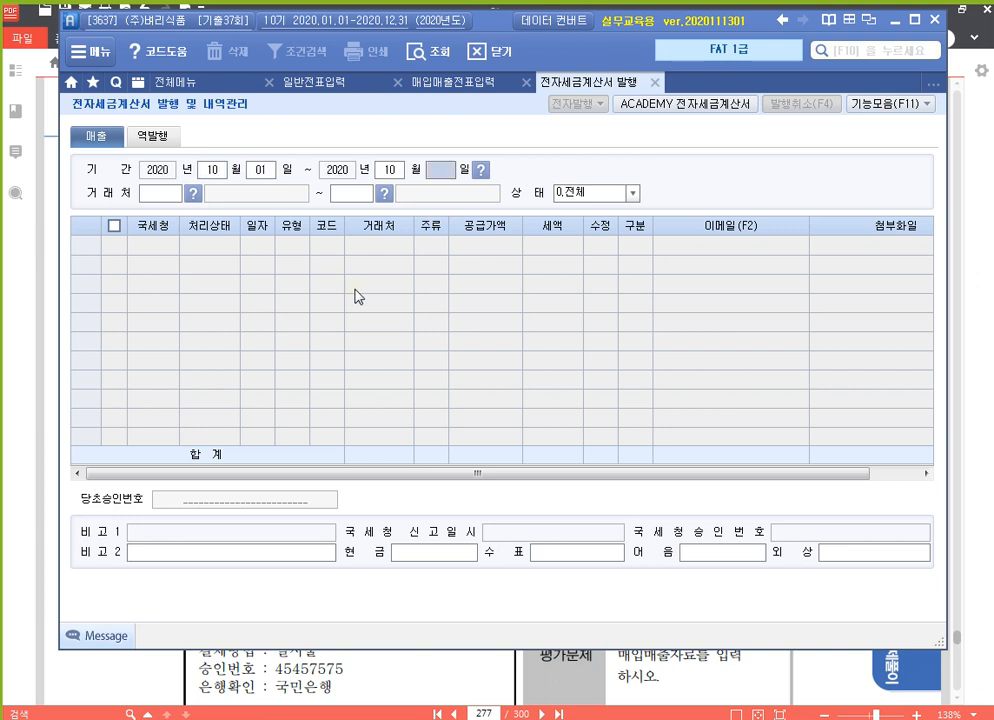
key("Return")
key("Return")
key("Return")
key("Return")
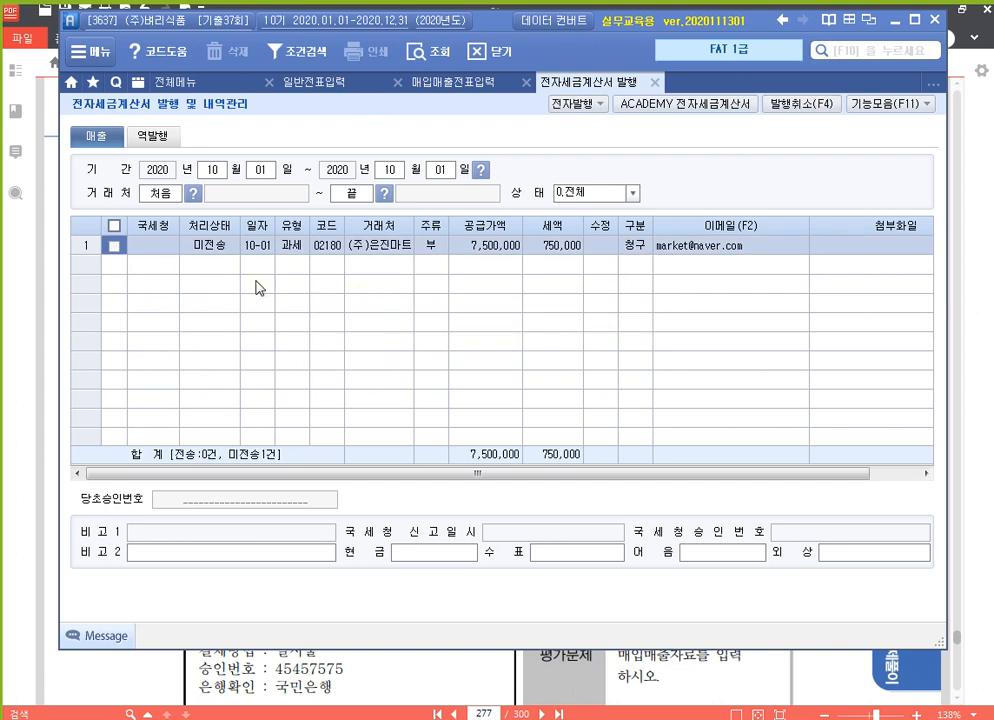
Tick the (주)은진마트 invoice and enter 현금 825,000.
left_click(116, 246)
left_click(444, 553)
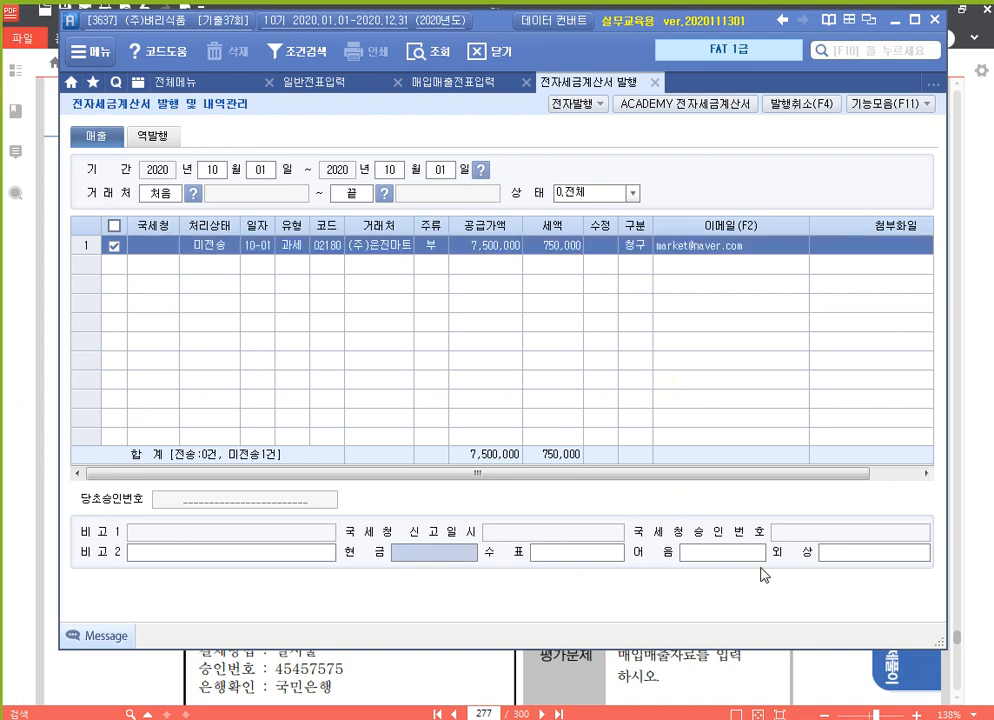
left_click(866, 555)
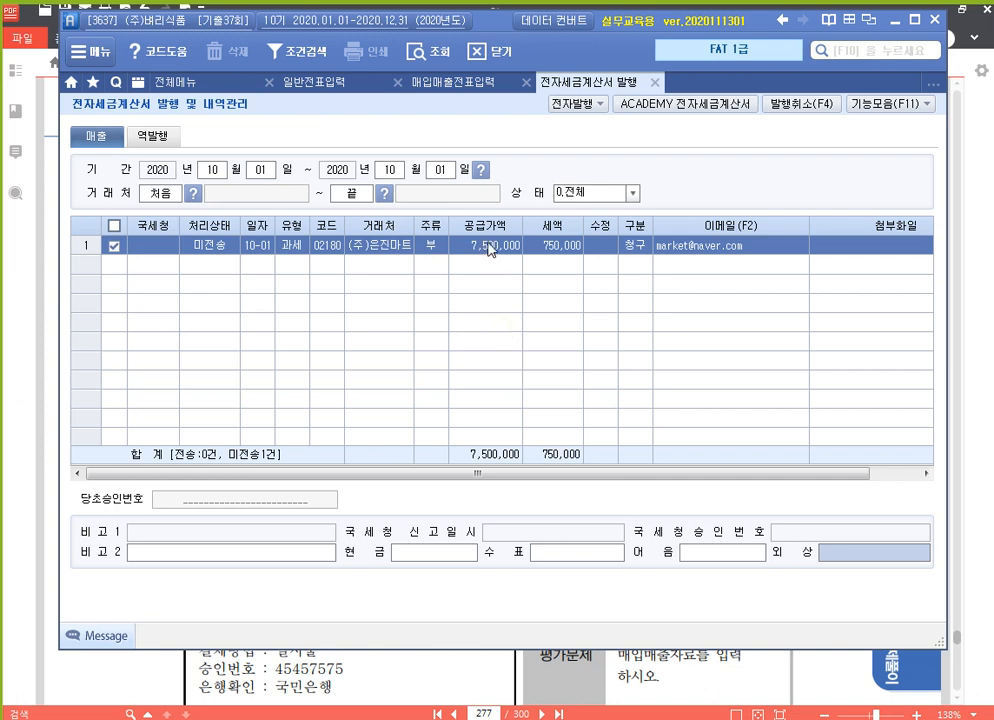
left_click(458, 86)
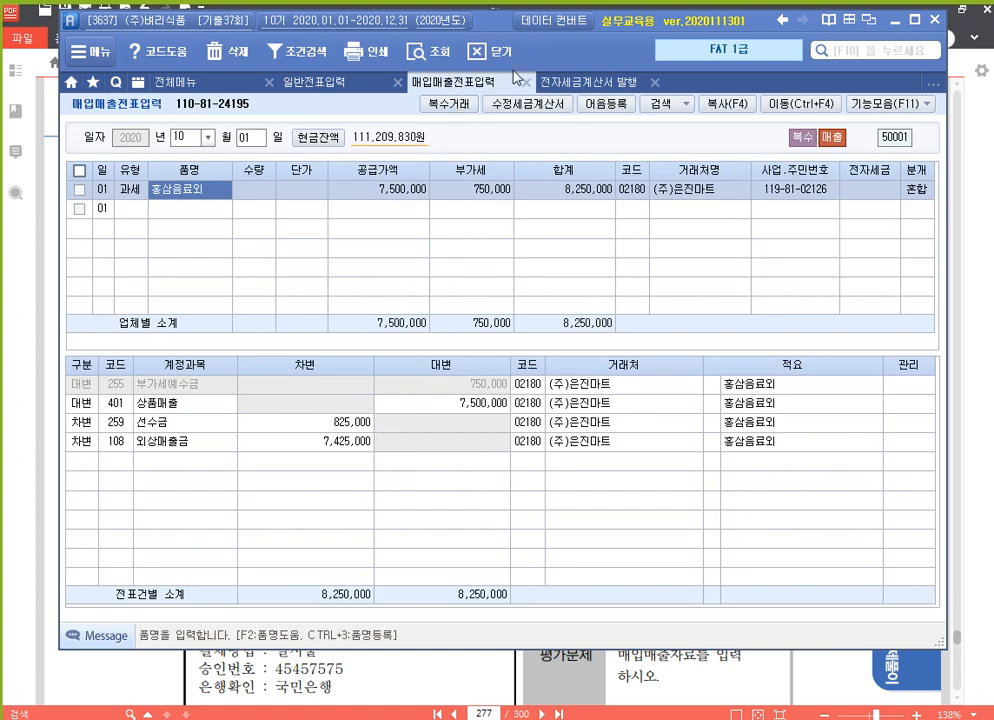
left_click(600, 86)
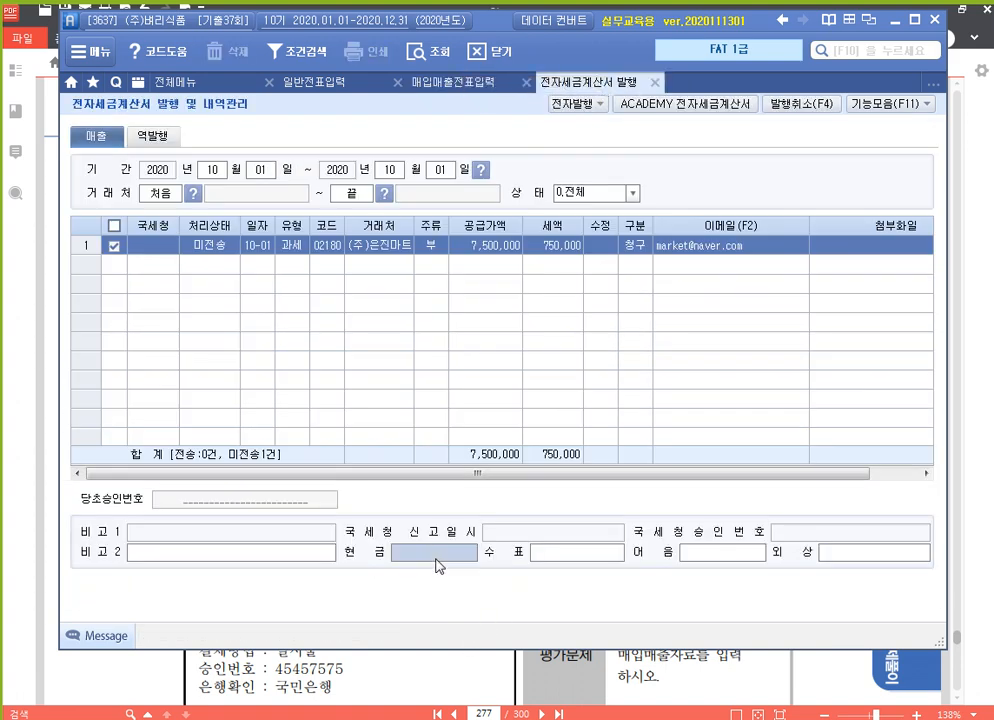
type("8250000")
key("Return")
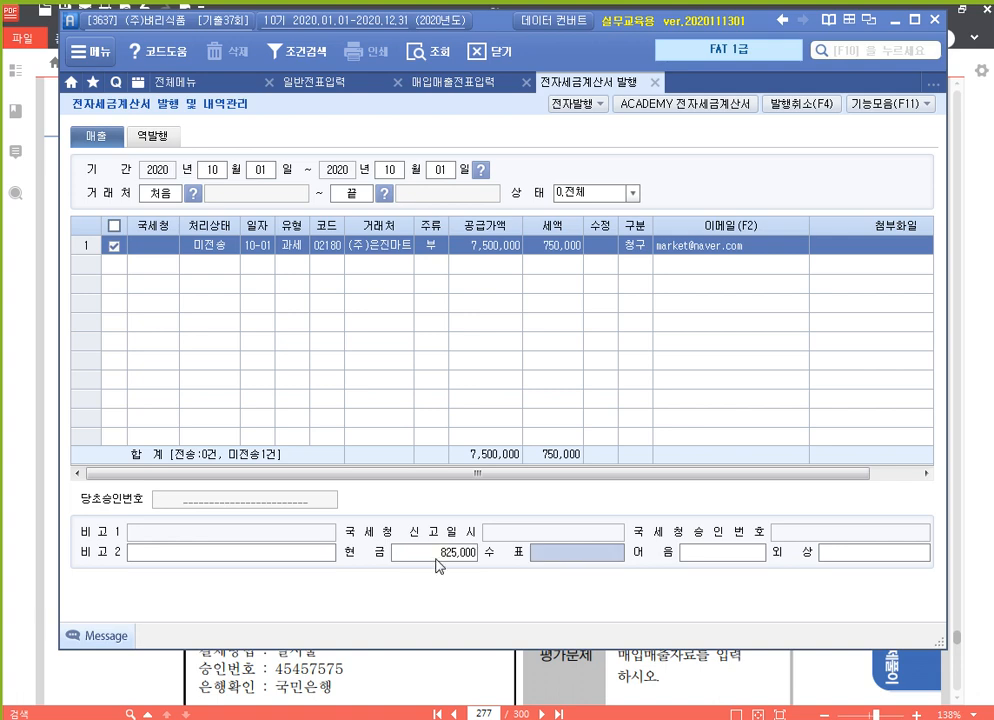
Enter 외상 7,425,000 so the payment terms match the 8,250,000 total.
left_click(455, 82)
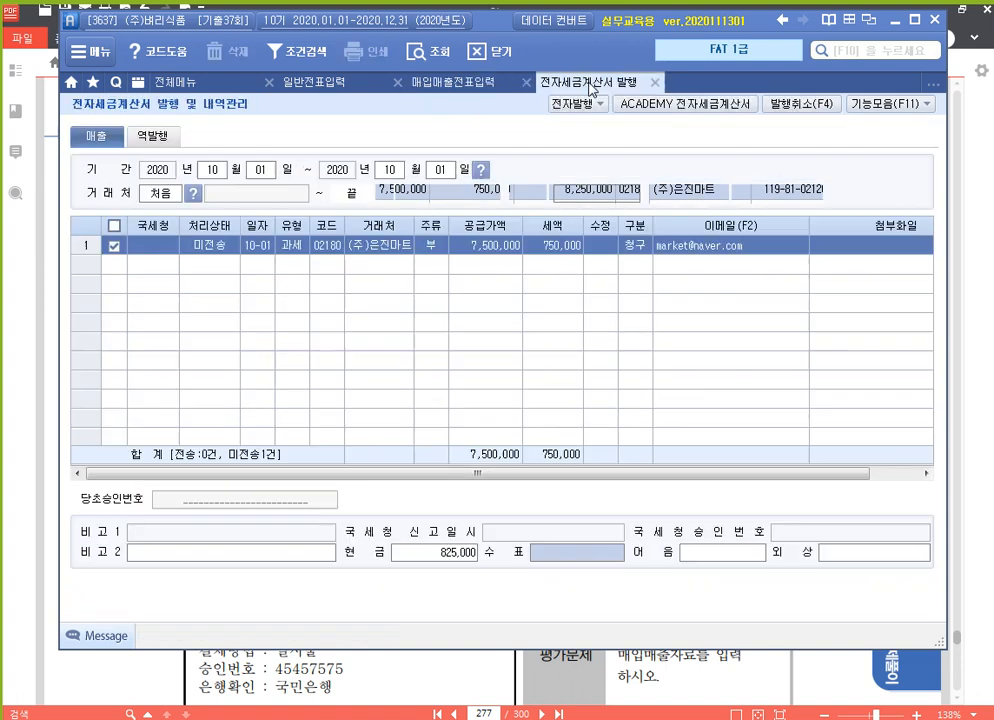
left_click(595, 82)
left_click(866, 553)
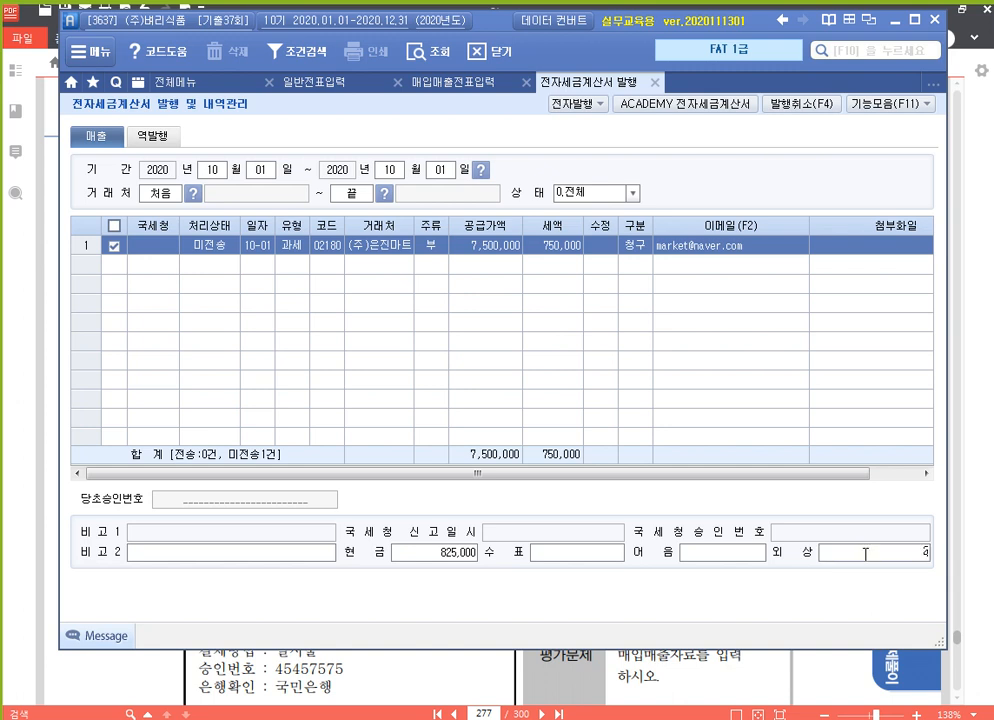
type("24")
key("BackSpace")
key("BackSpace")
type("7425000")
key("Return")
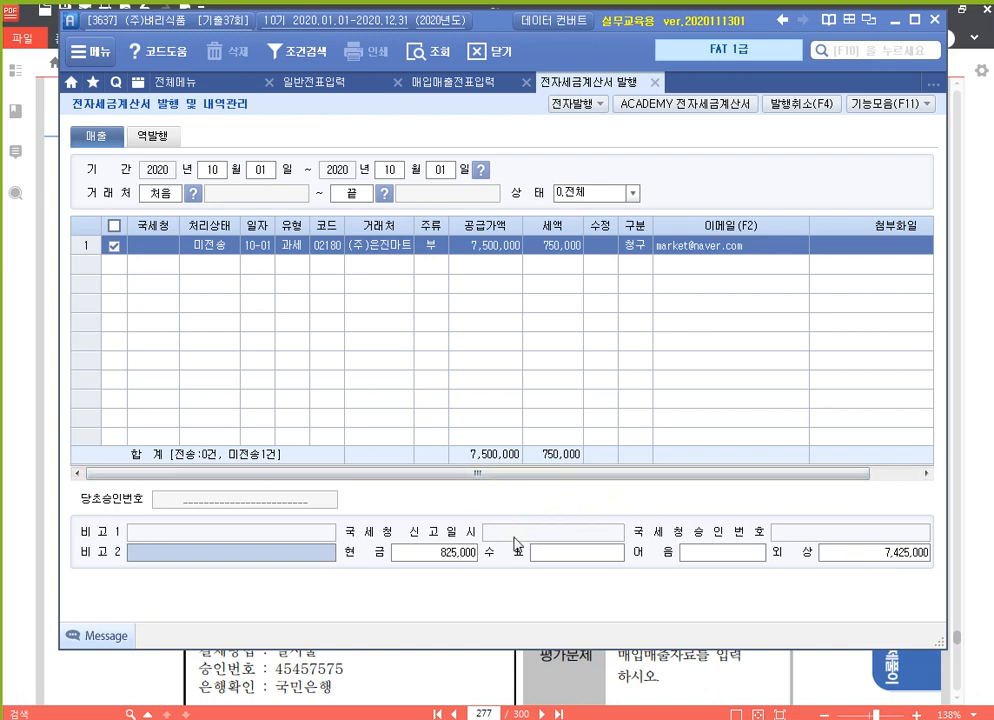
left_click(466, 552)
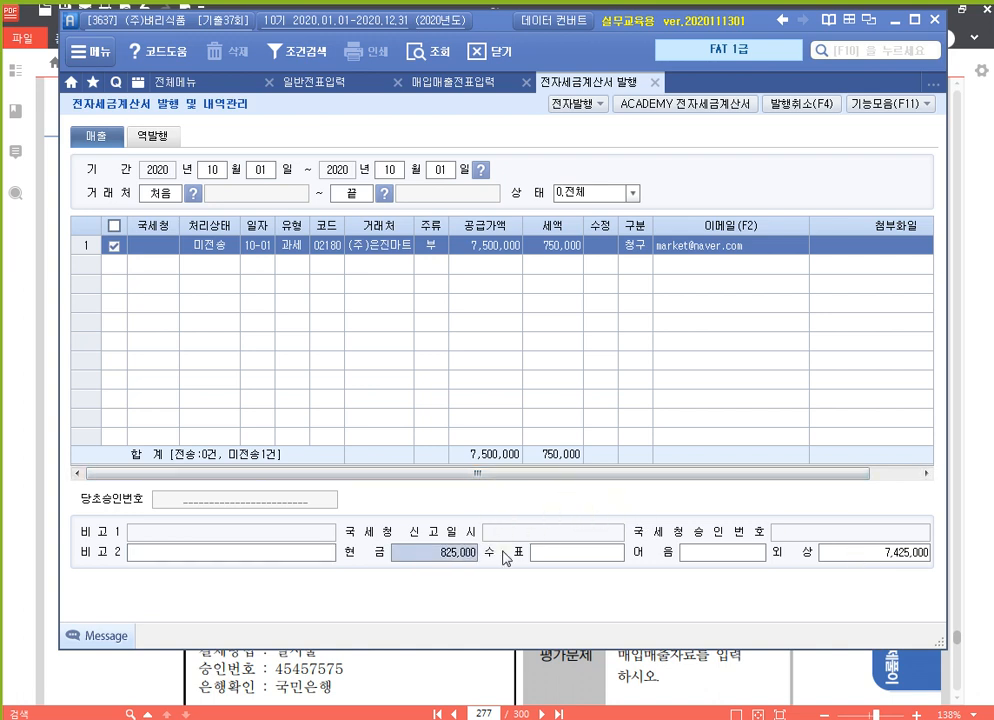
Open the 전자발행 invoice preview and check the PDF note about ignoring payment details.
left_click(578, 103)
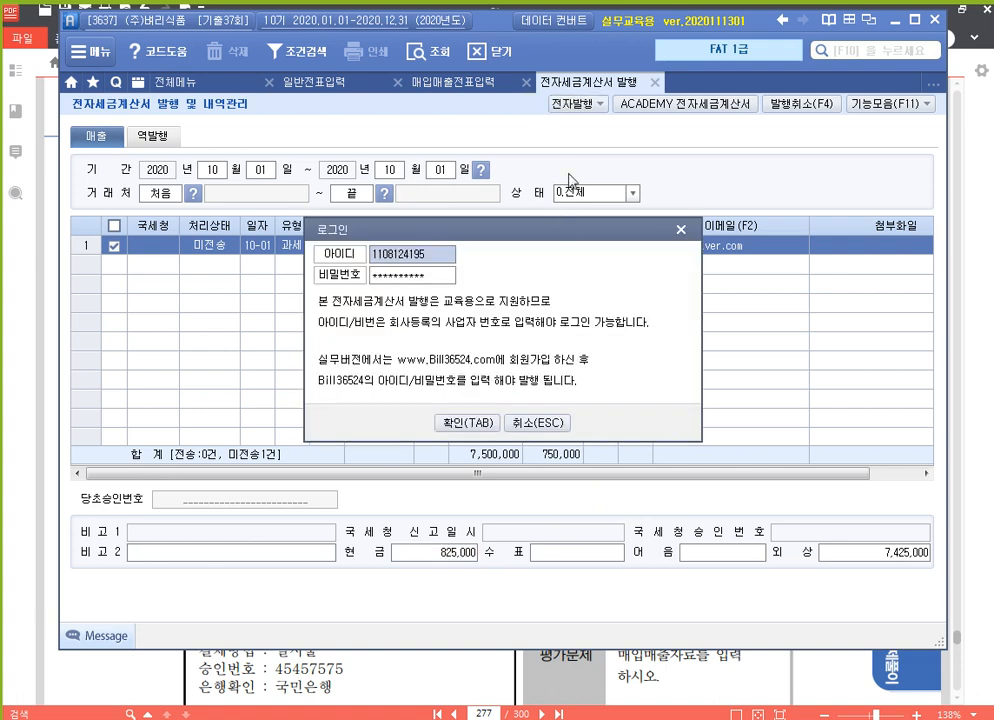
left_click(480, 424)
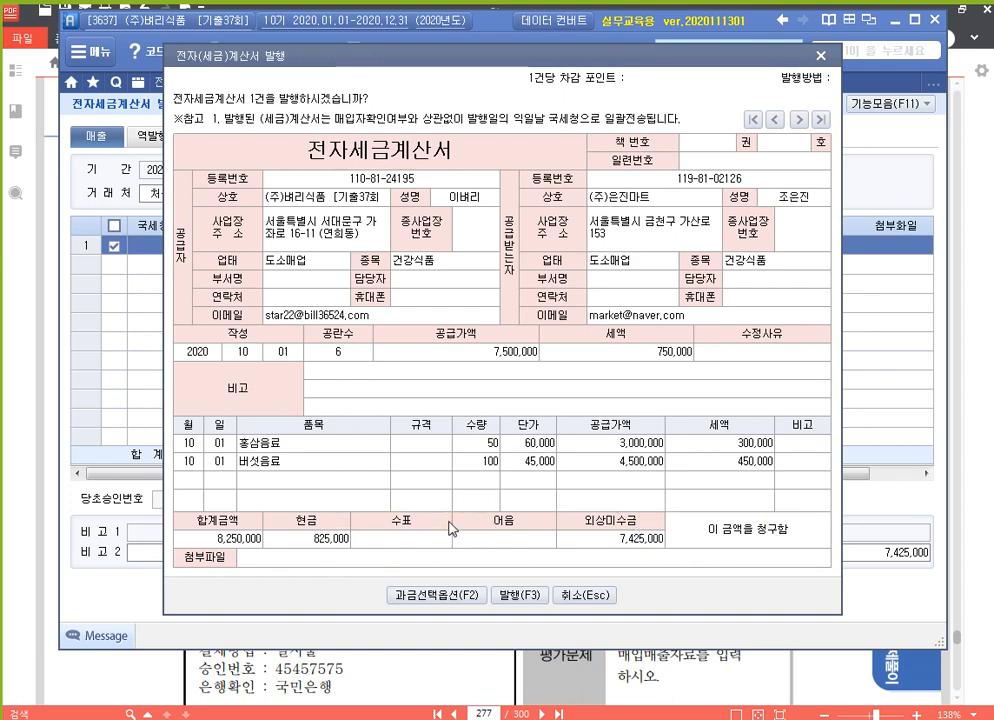
left_click(514, 676)
scroll(484, 500, "down", 5)
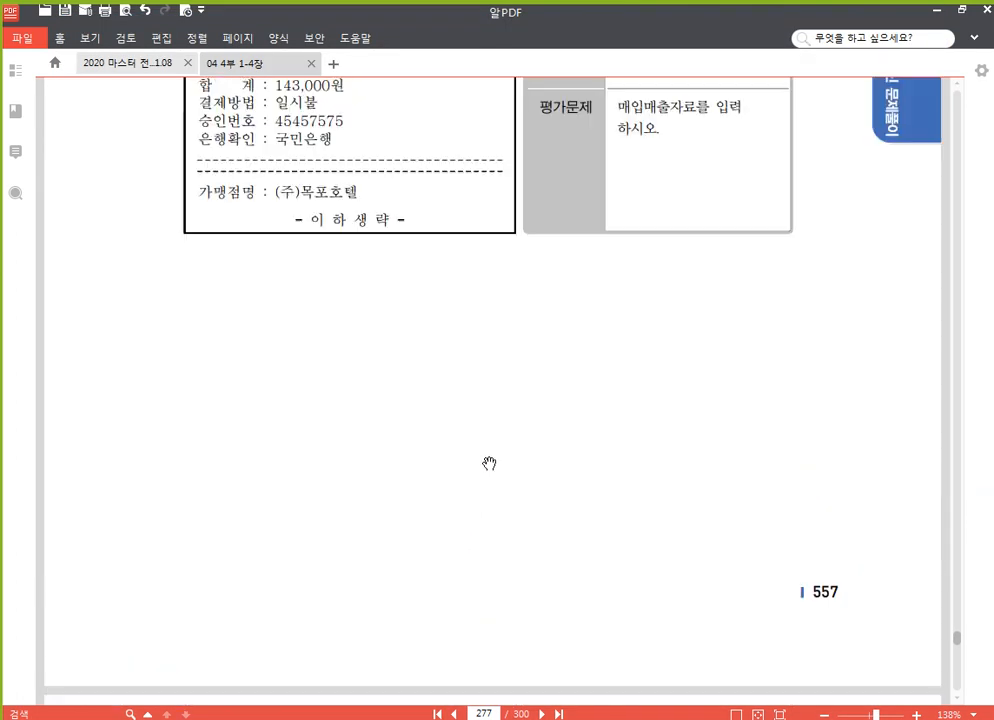
scroll(489, 463, "up", 5)
left_click_drag(466, 272, 513, 274)
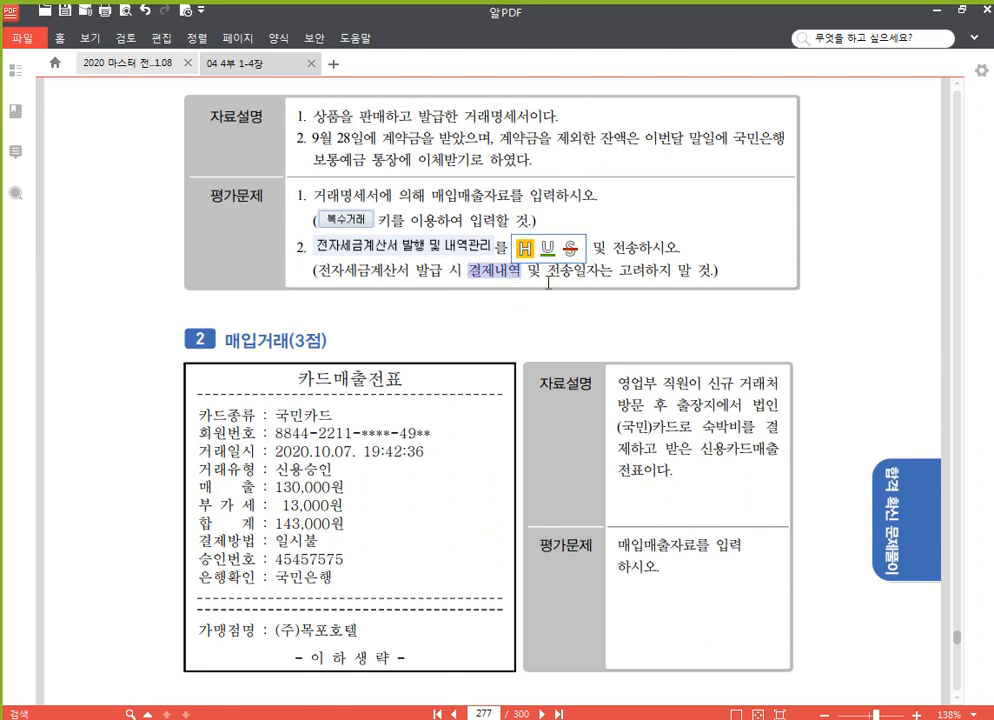
left_click(640, 272)
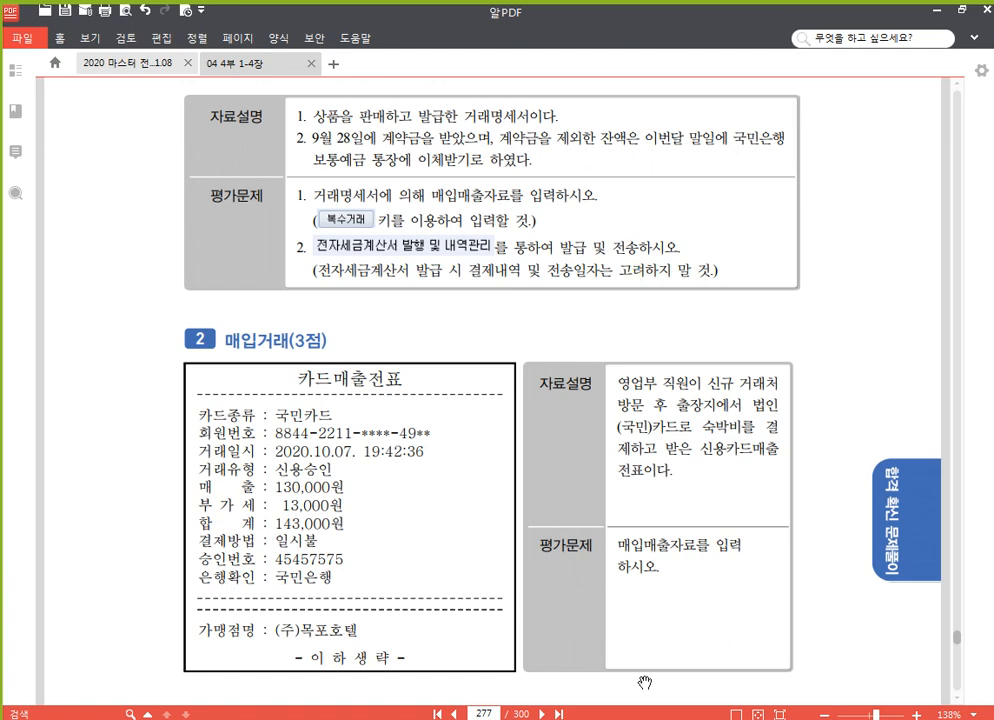
Issue the previewed tax invoice with 발행(F3) and confirm the message.
key("alt+Tab")
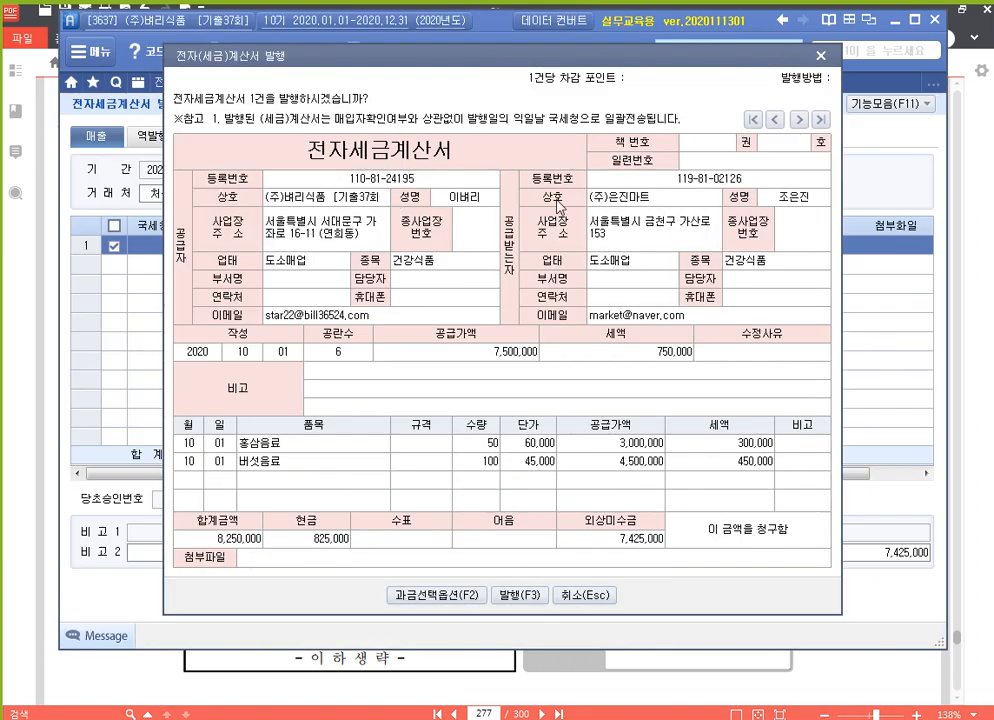
left_click(519, 596)
left_click(500, 414)
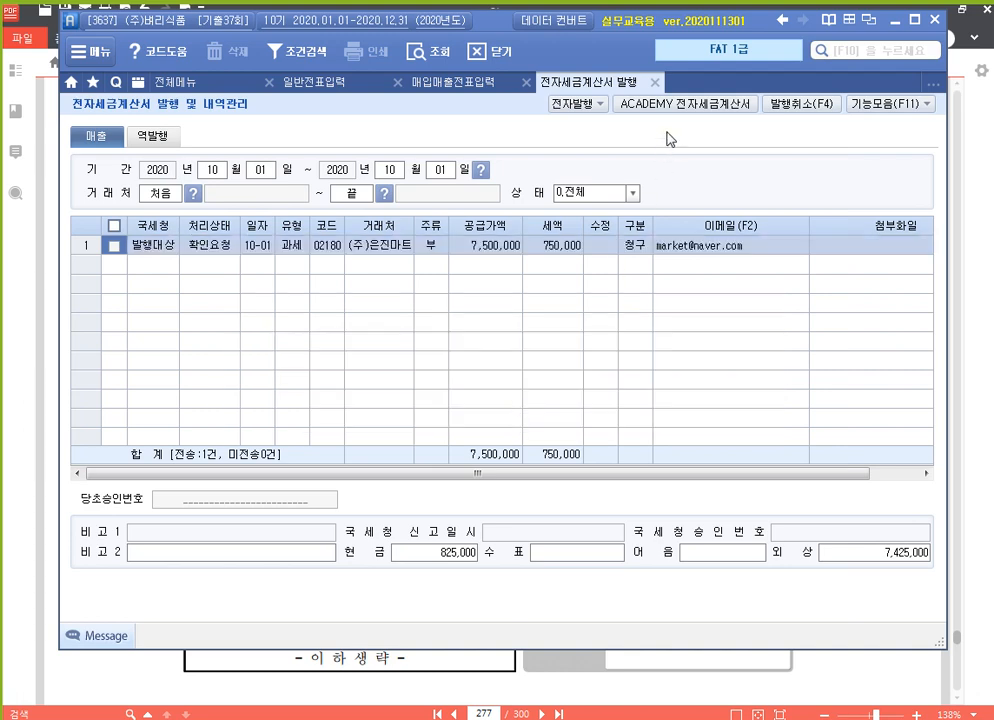
Log in to ACADEMY 전자세금계산서, query 매출, and transmit the (주)은진마트 invoice.
left_click(695, 106)
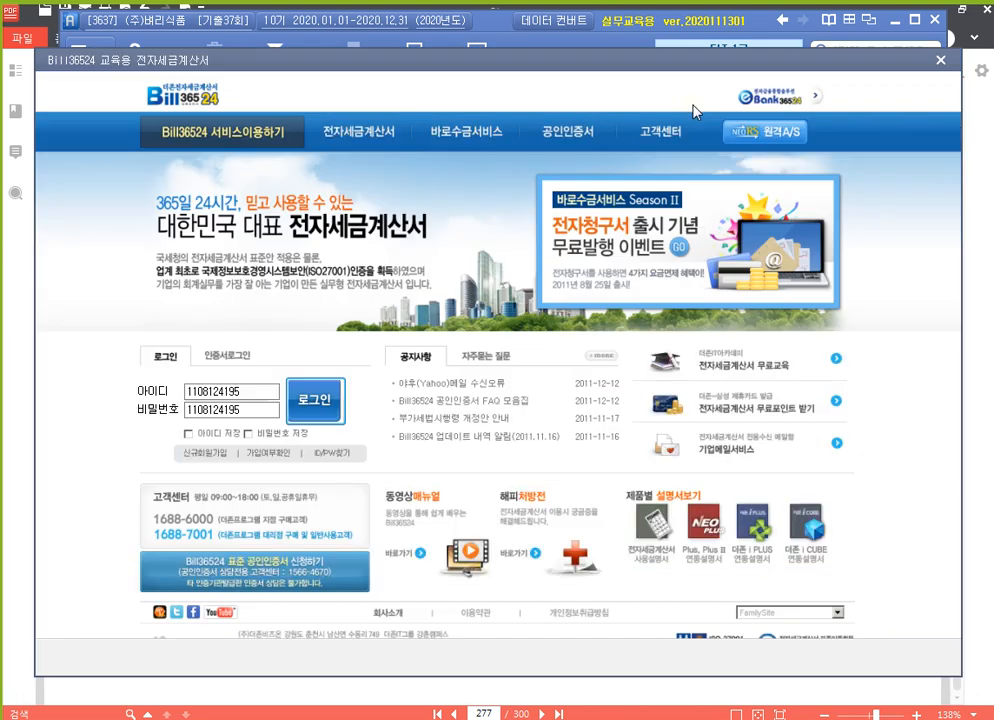
left_click(316, 401)
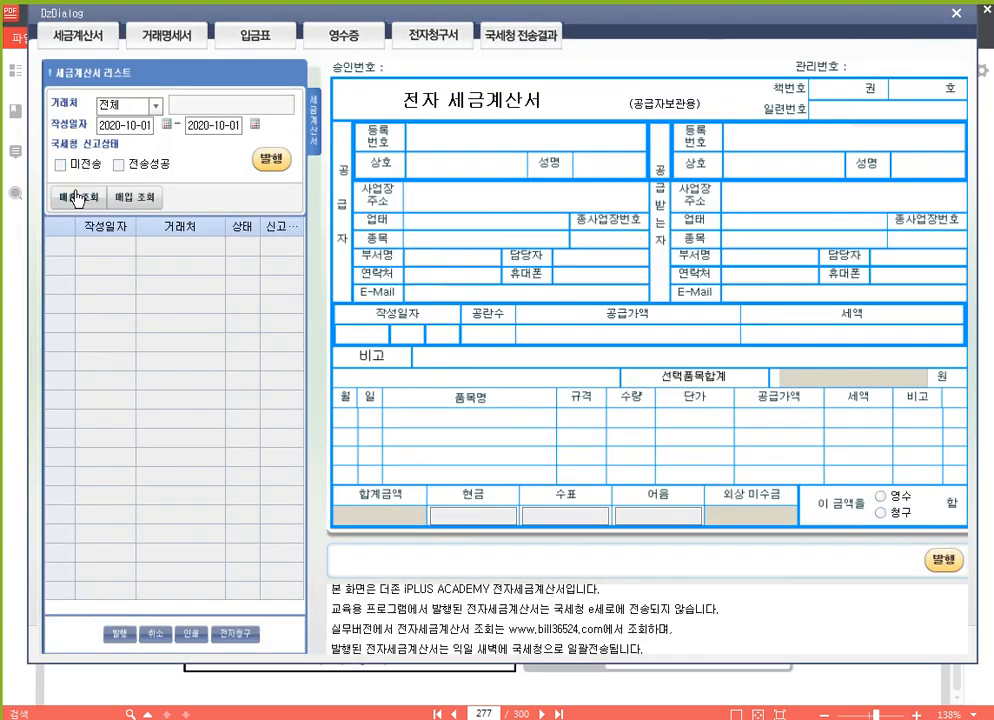
left_click(77, 196)
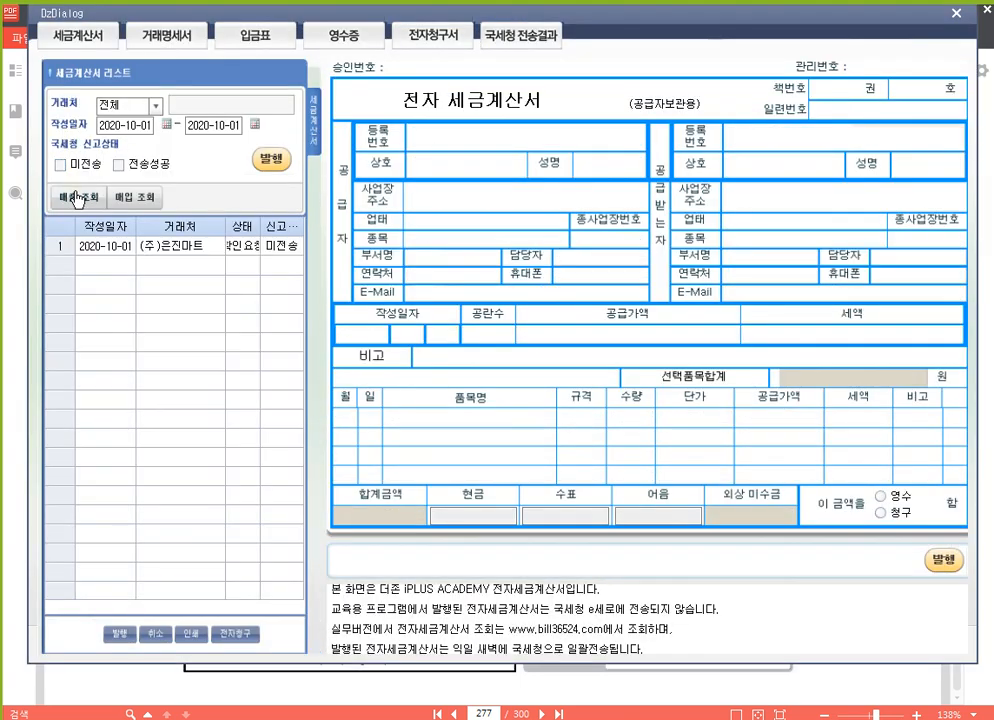
left_click(270, 161)
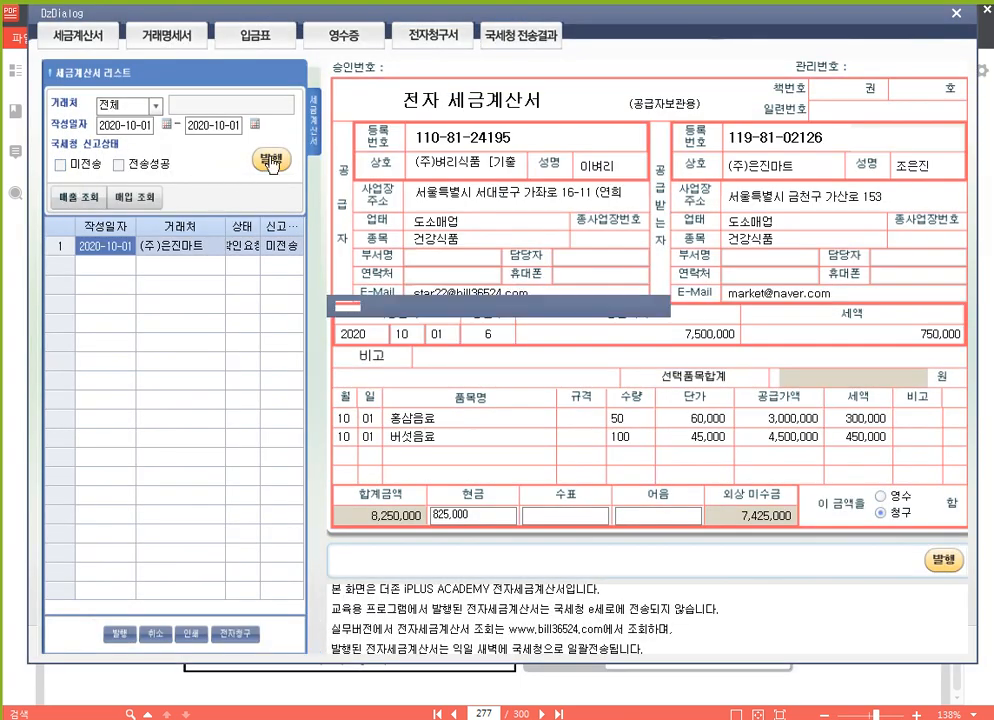
left_click(516, 415)
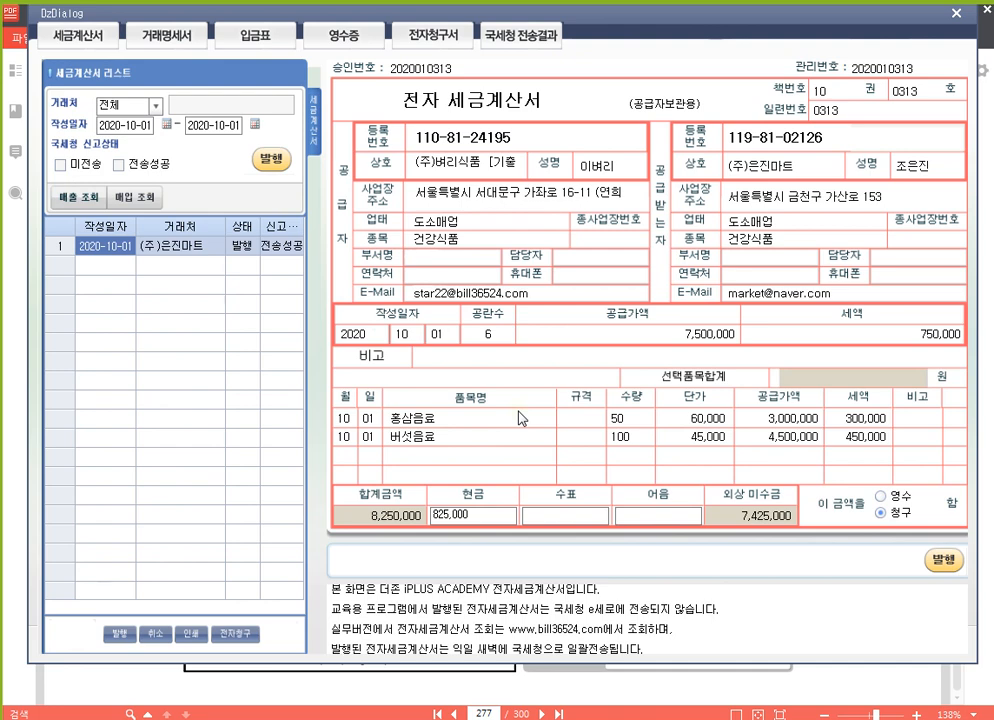